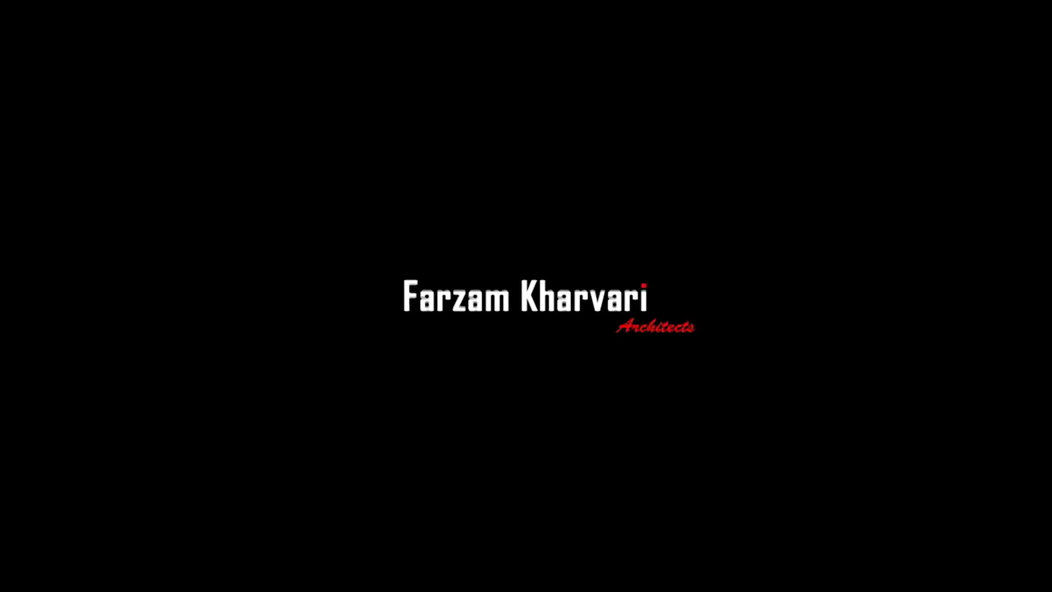
Step: Open the New Project dialog from the File menu's New > Project entry
click(24, 31)
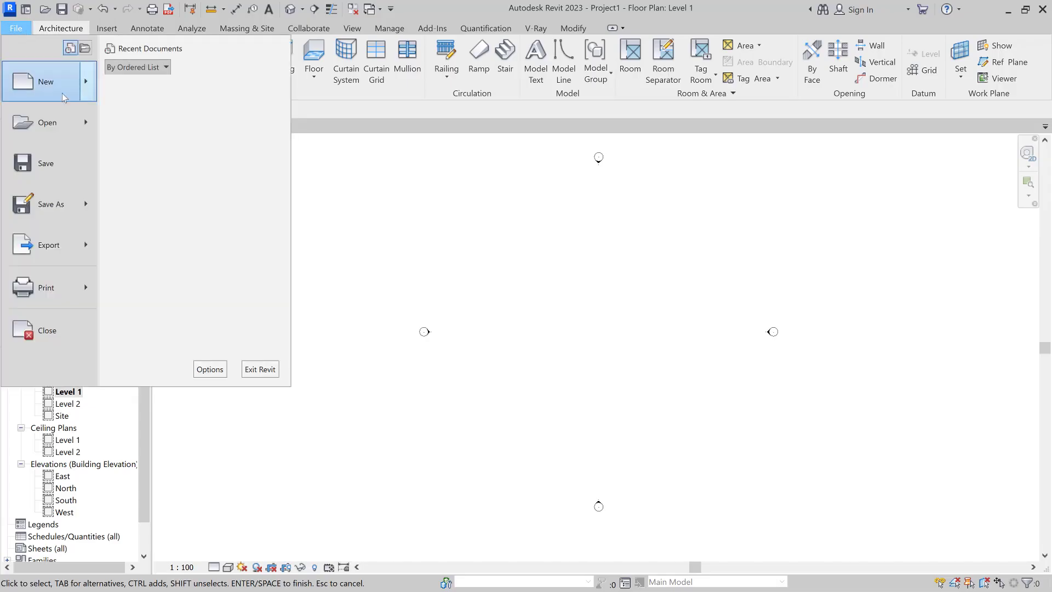
mouse_move(84, 94)
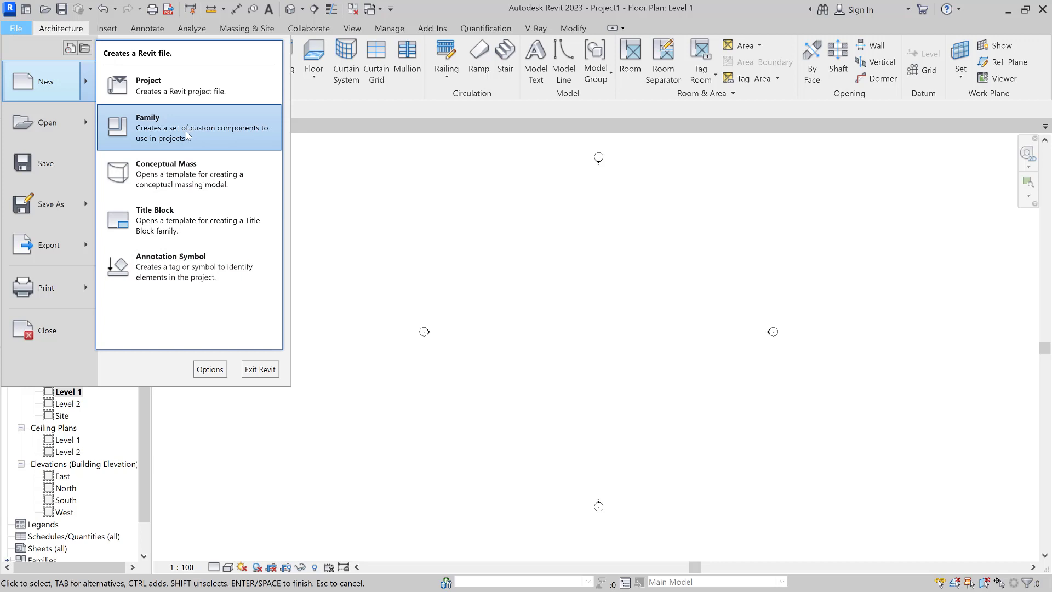
click(201, 90)
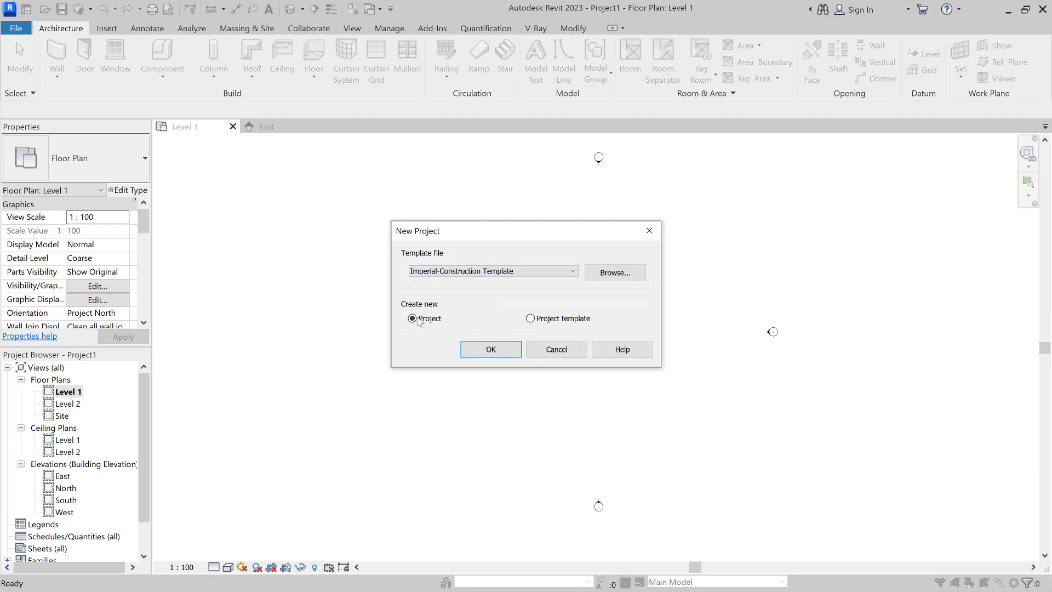
Step: Create a new project using the Metric-Architectural Template
click(465, 273)
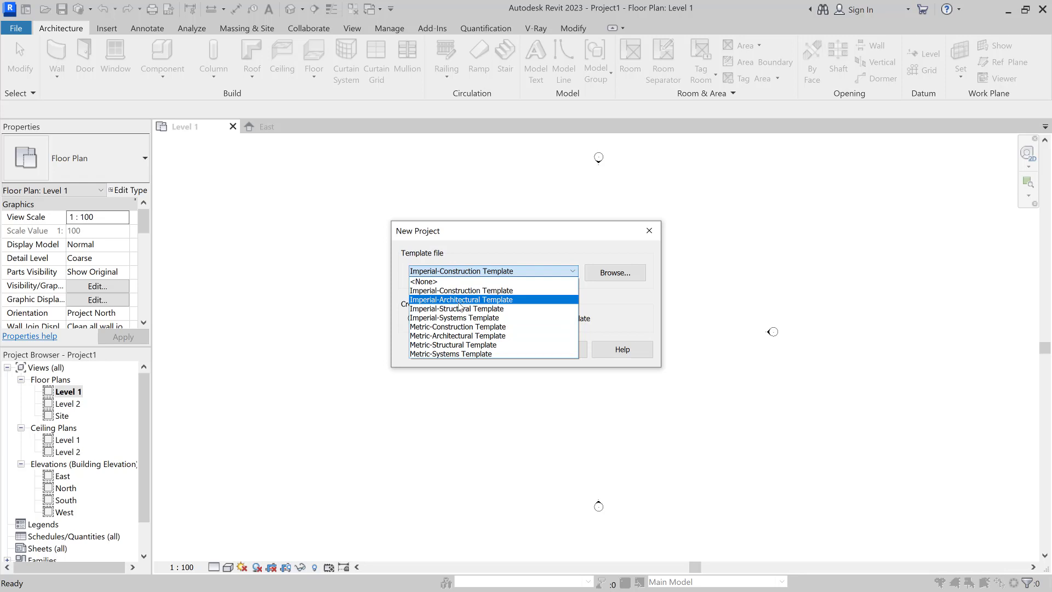
click(465, 335)
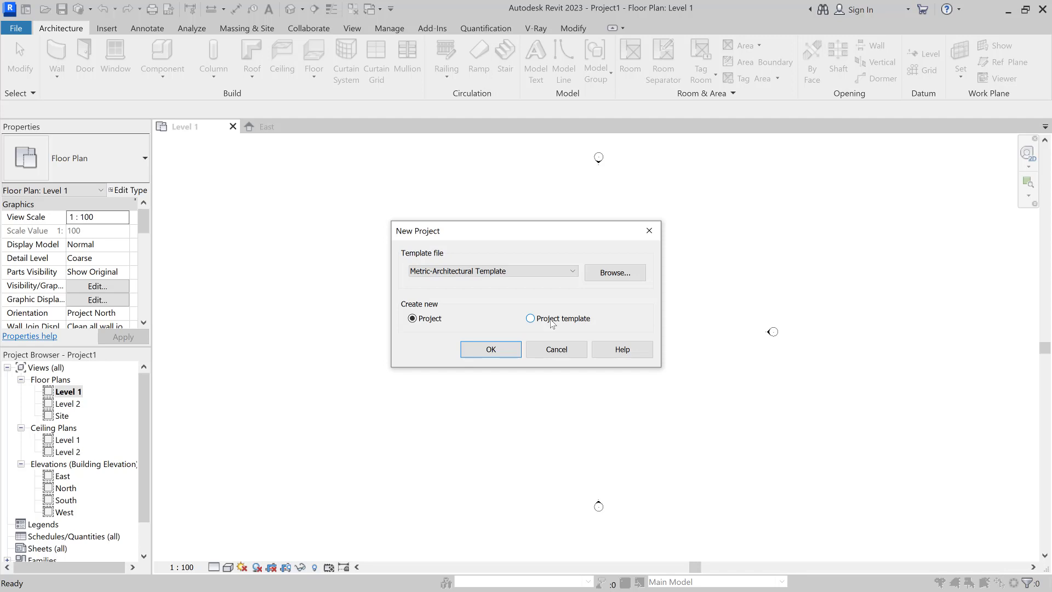
click(524, 271)
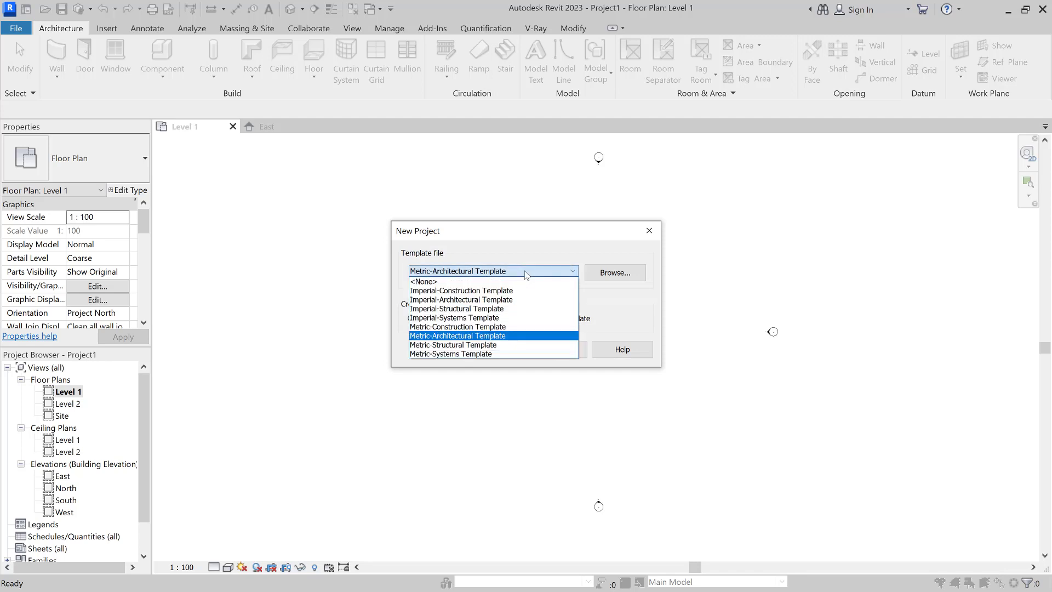
click(514, 249)
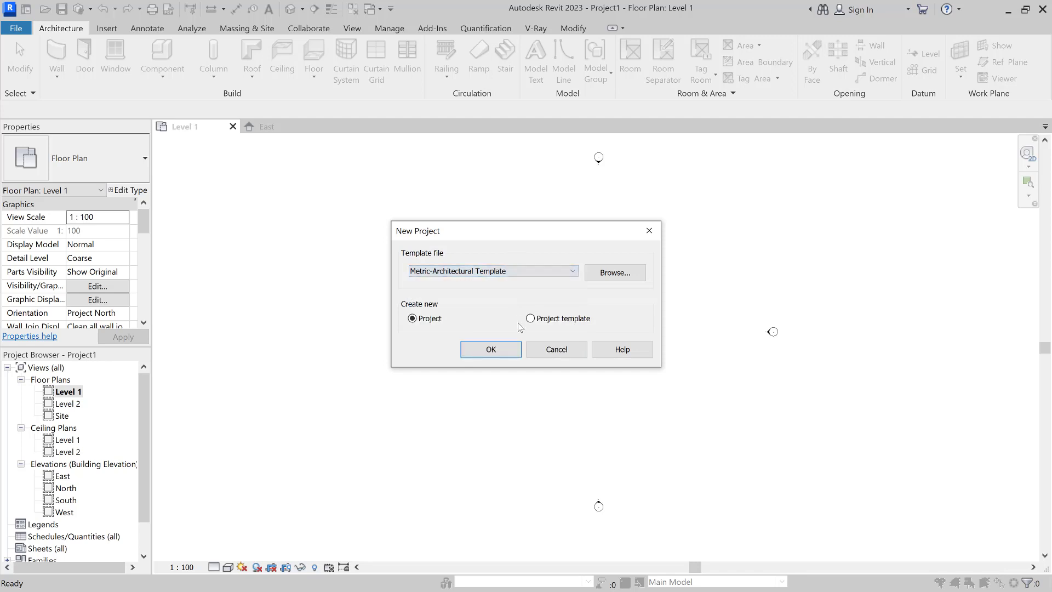
click(509, 354)
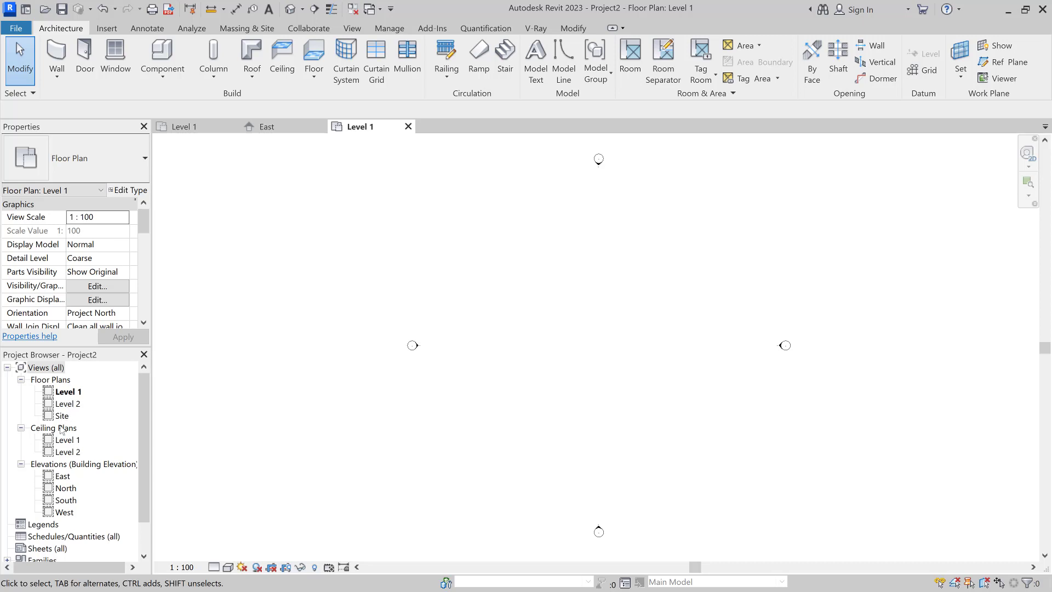
Step: Open the East elevation view from the Project Browser's Elevations list
scroll(63, 436, down, 1)
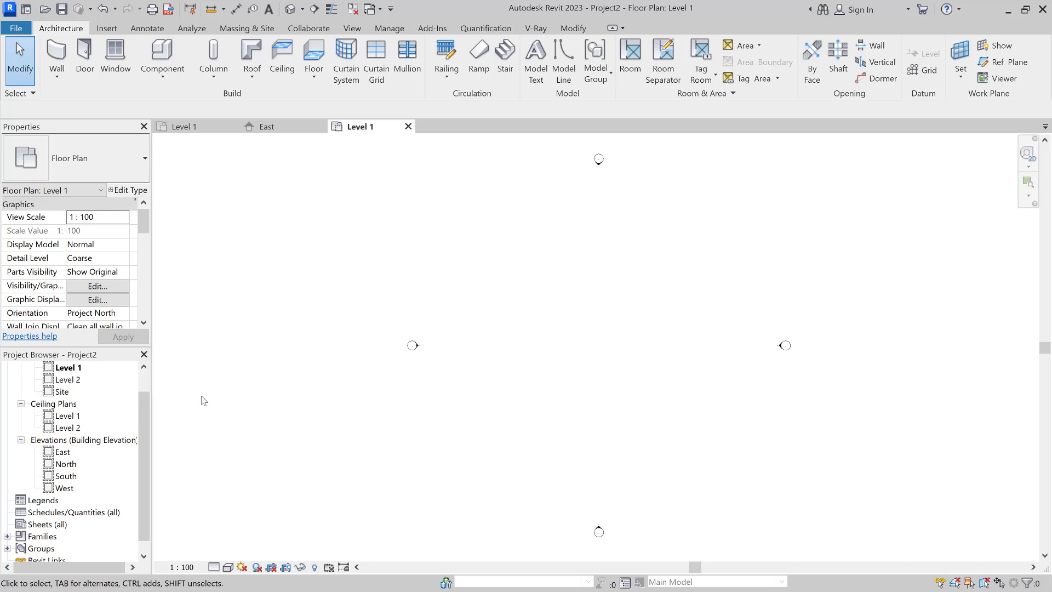
double_click(62, 453)
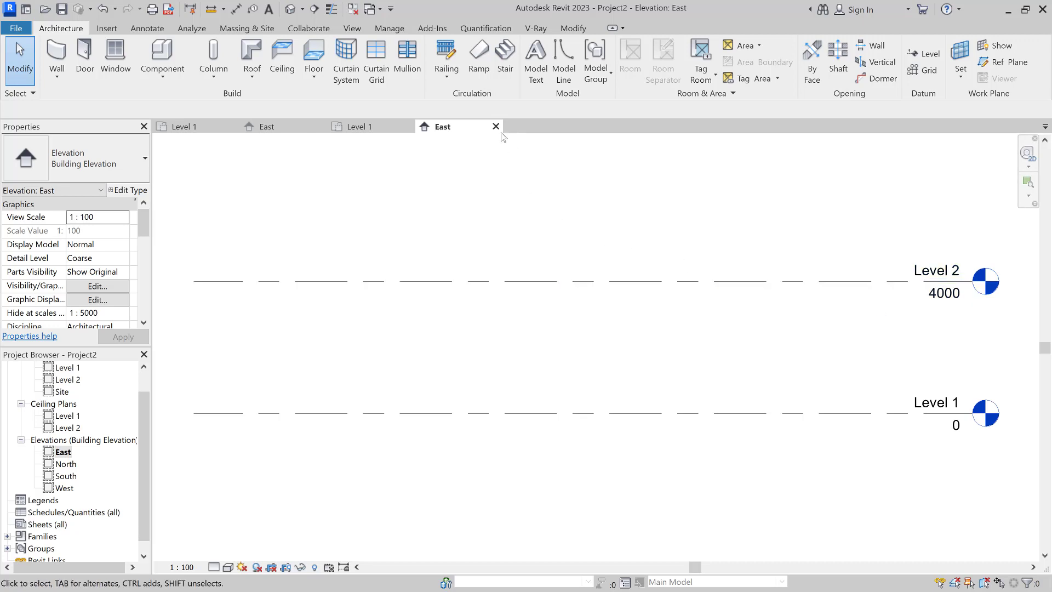
click(385, 28)
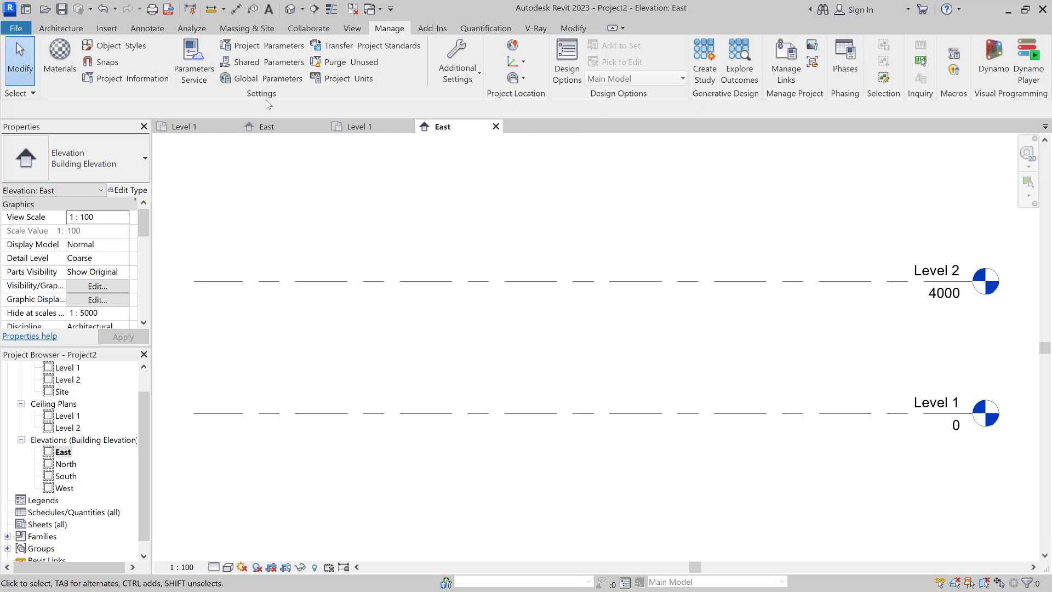
Step: Set the project's length units to Meters with the m unit symbol
click(350, 80)
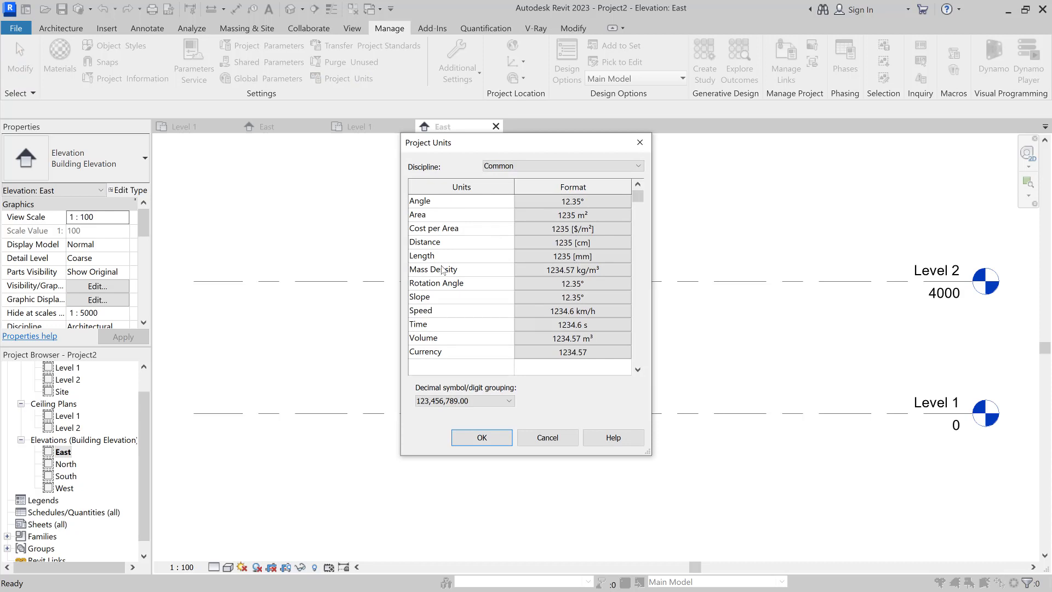
click(584, 260)
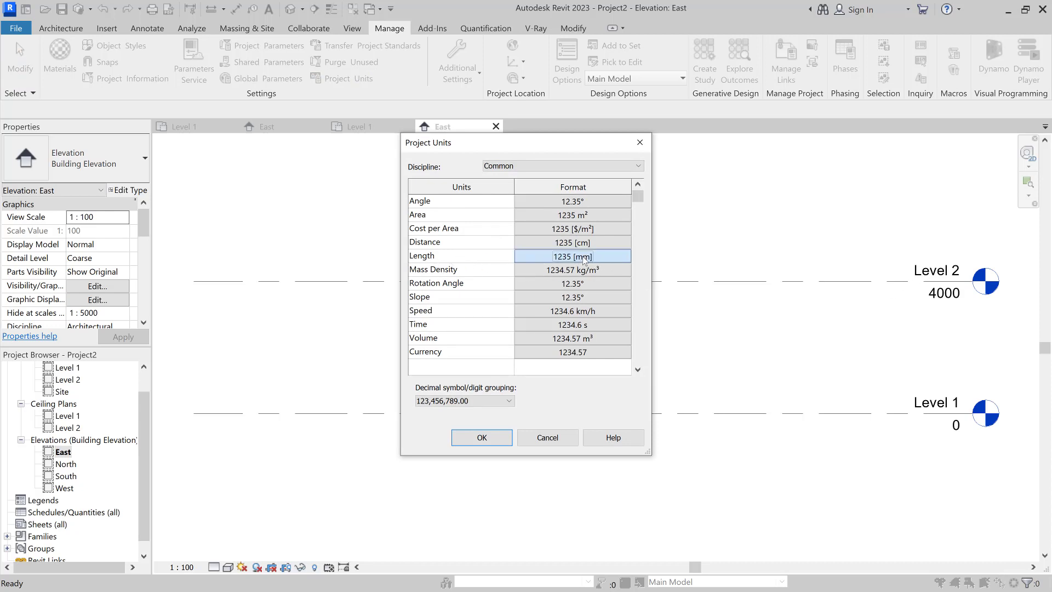
click(560, 225)
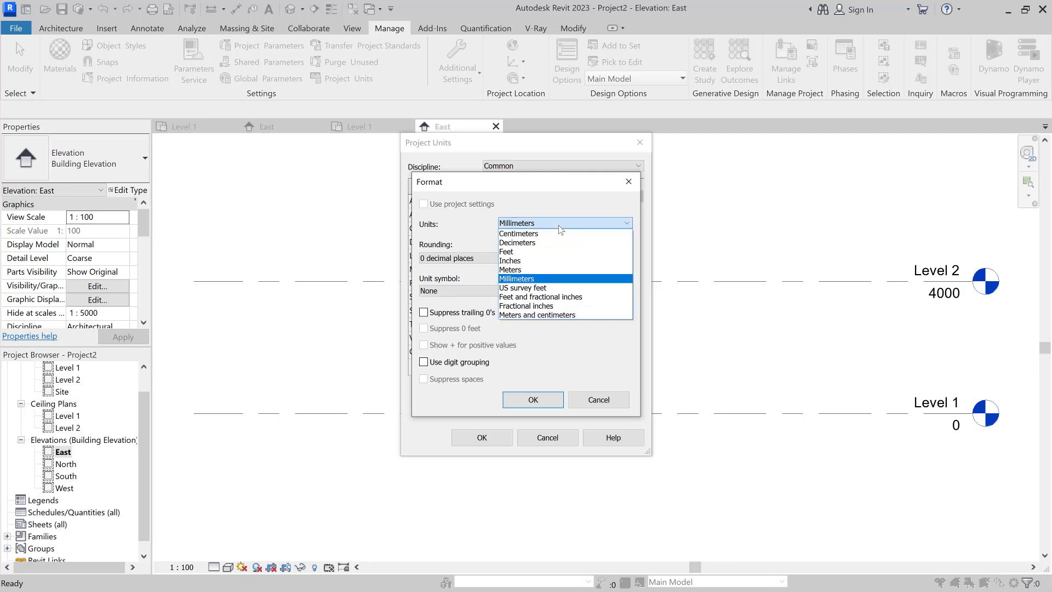
click(510, 270)
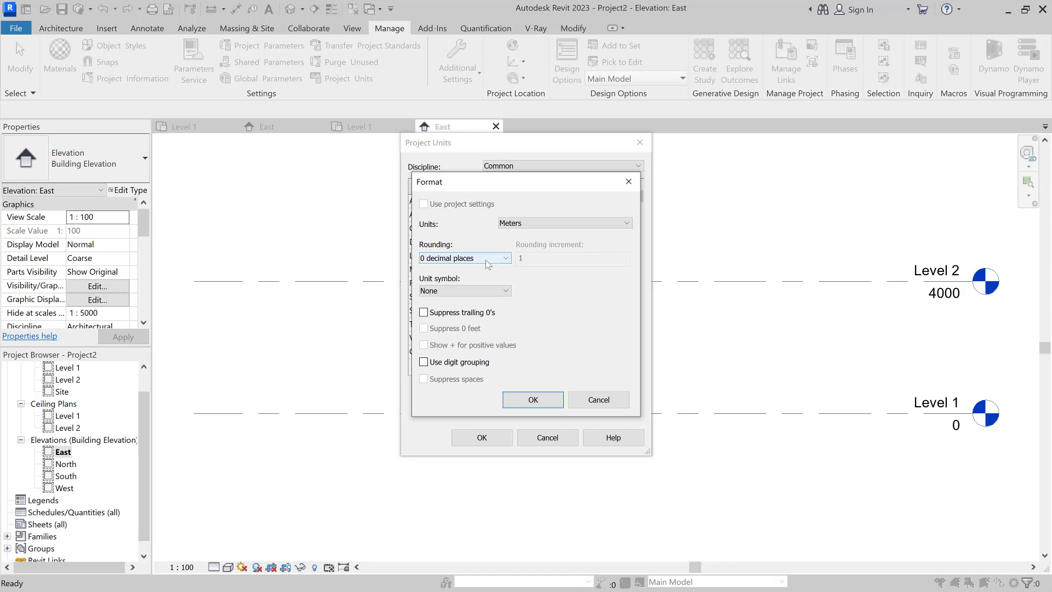
click(480, 292)
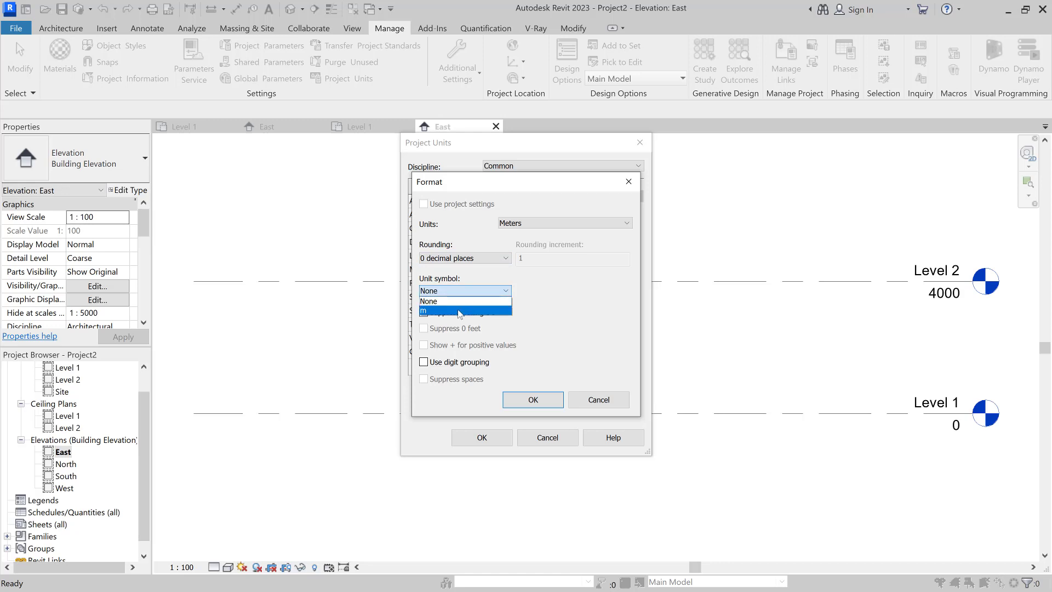
click(460, 311)
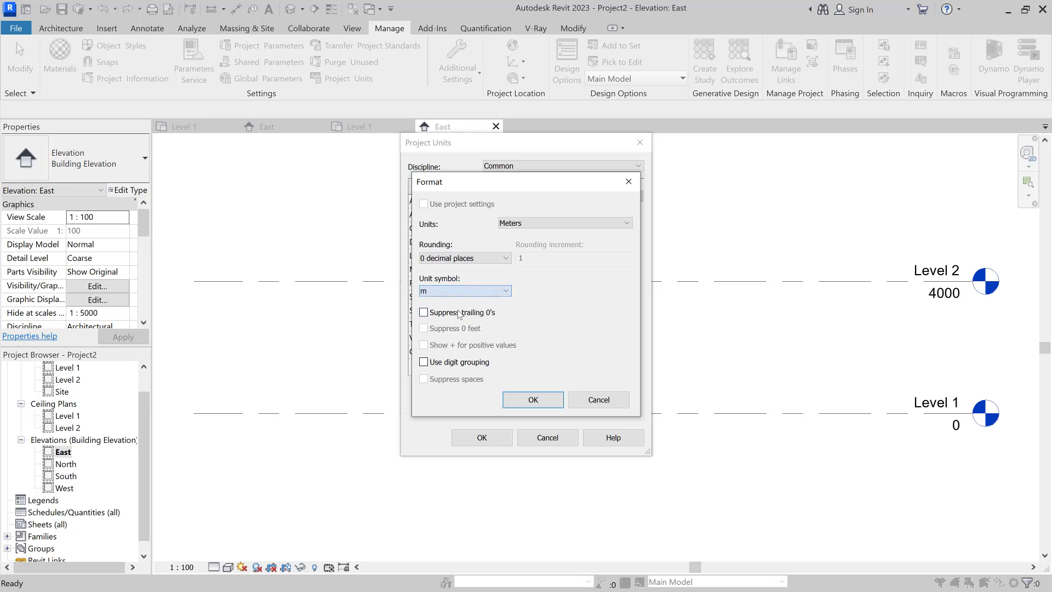
click(534, 400)
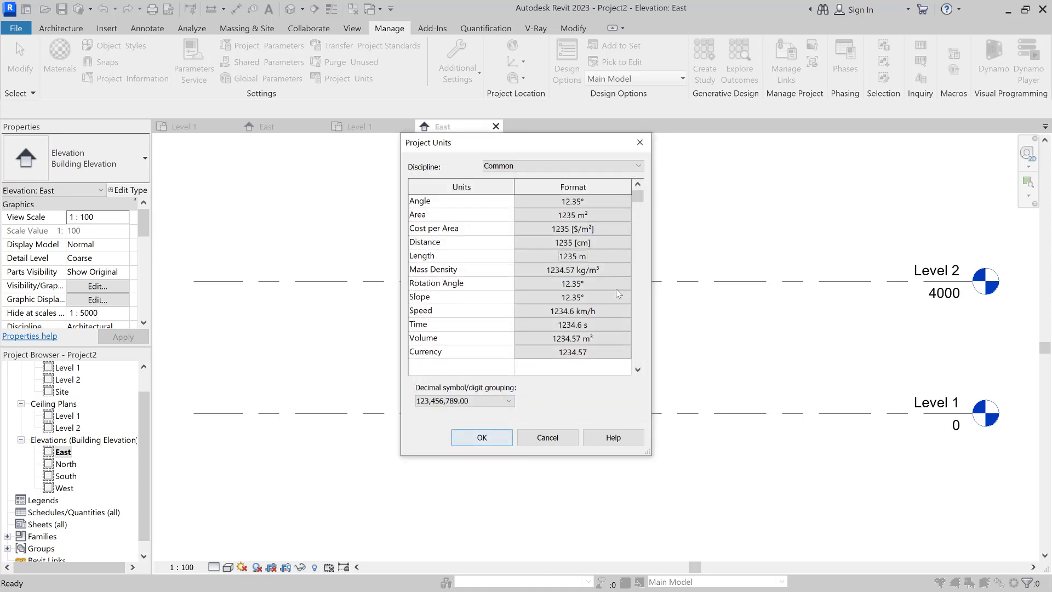
click(472, 438)
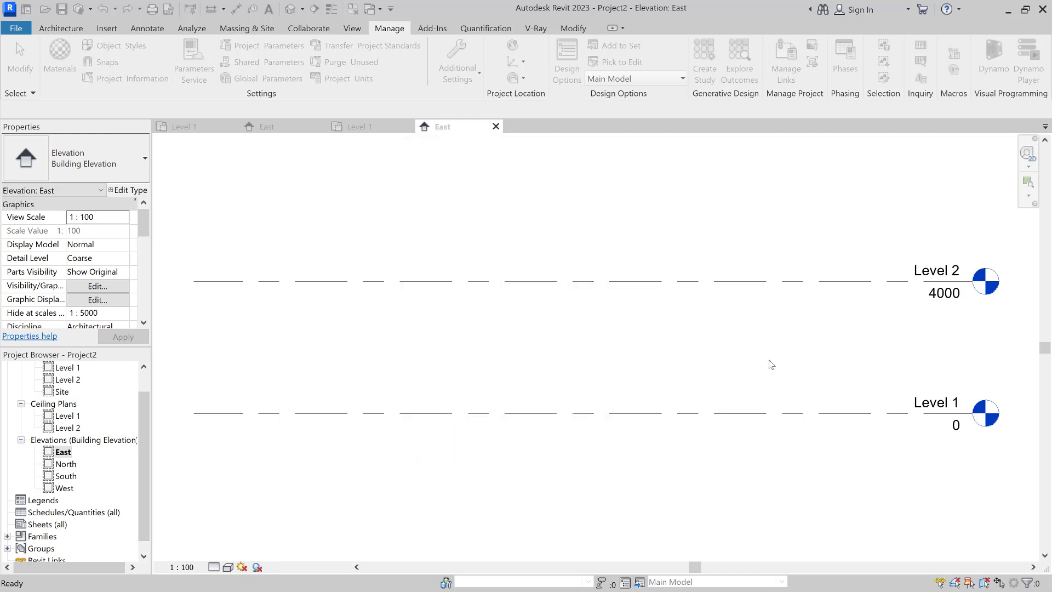
Step: Change Level 2's elevation to 4.2 m
double_click(943, 305)
drag(910, 296, 919, 296)
text(200)
key(Return)
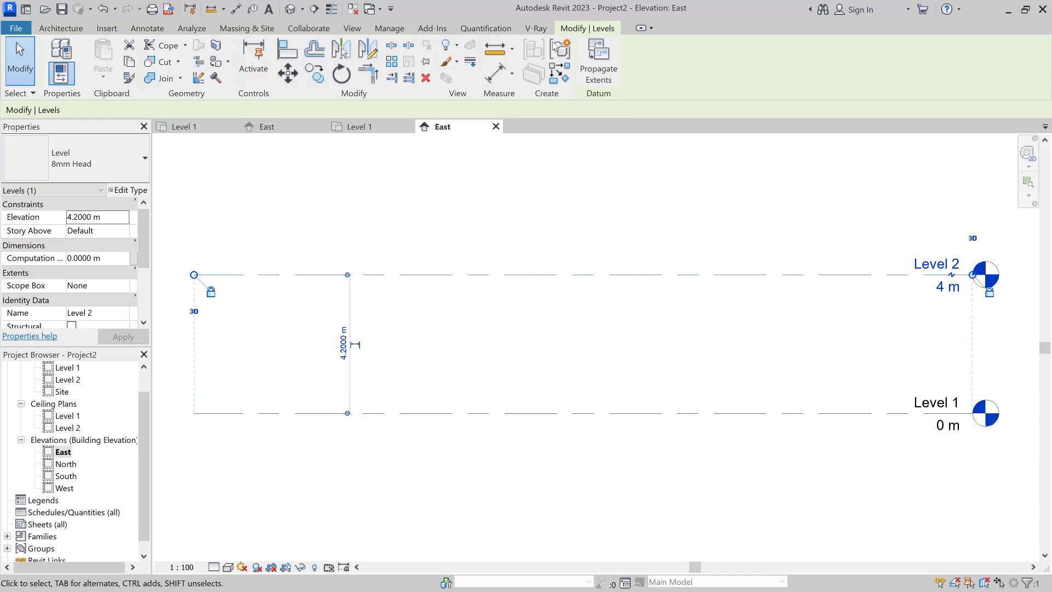
Step: Set the Length format rounding to 2 decimal places in Project Units
click(399, 30)
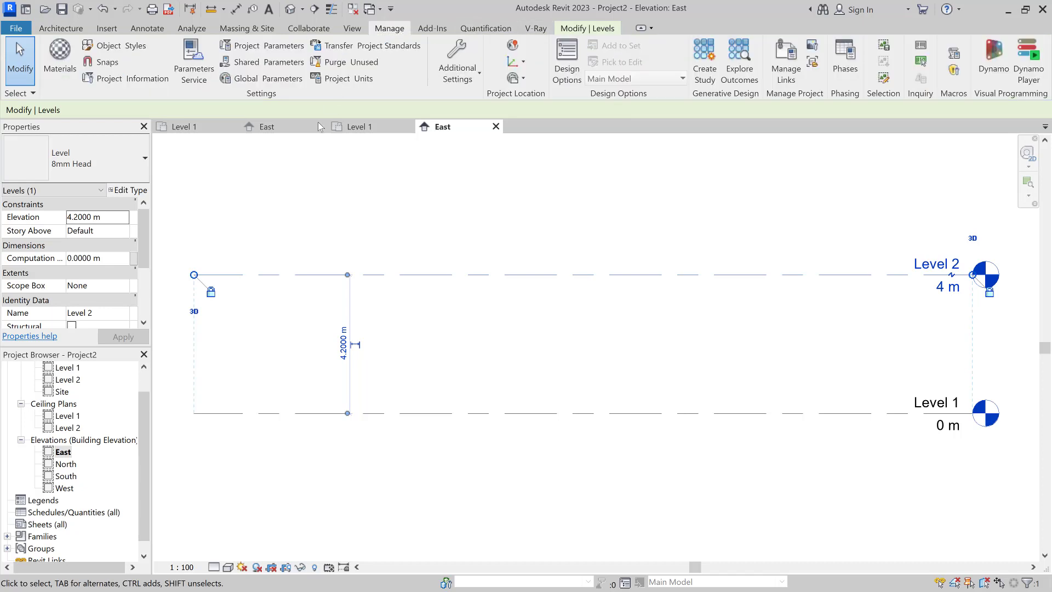
click(346, 79)
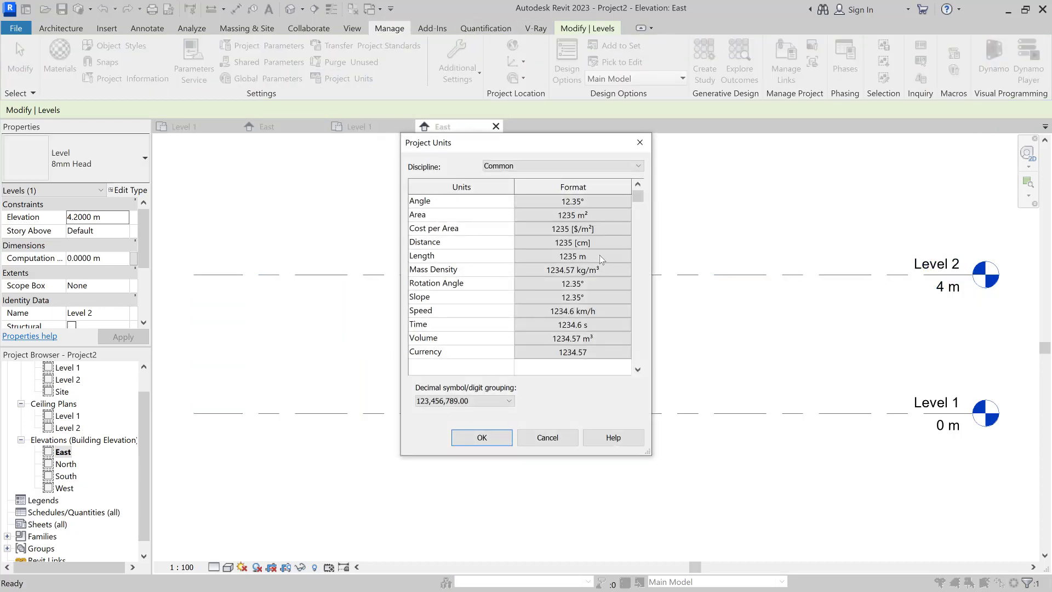
click(599, 256)
click(497, 259)
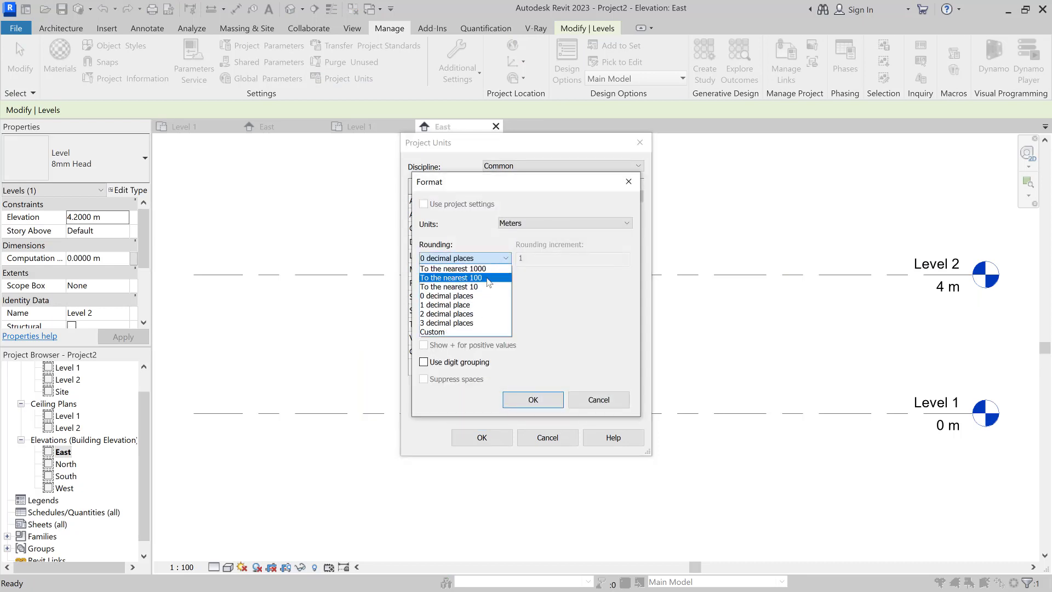
click(477, 313)
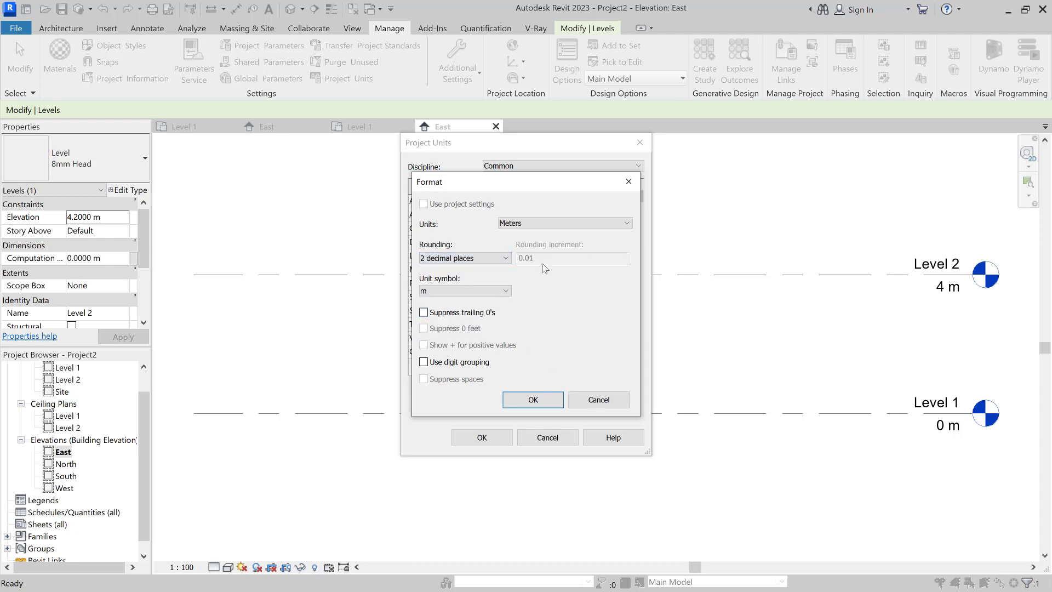
click(534, 401)
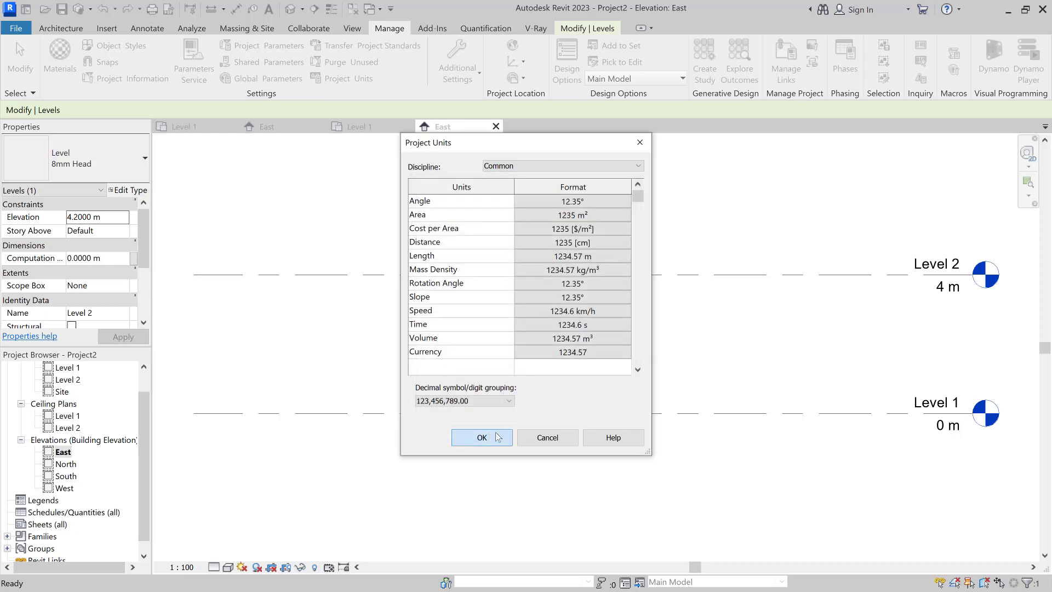
click(497, 437)
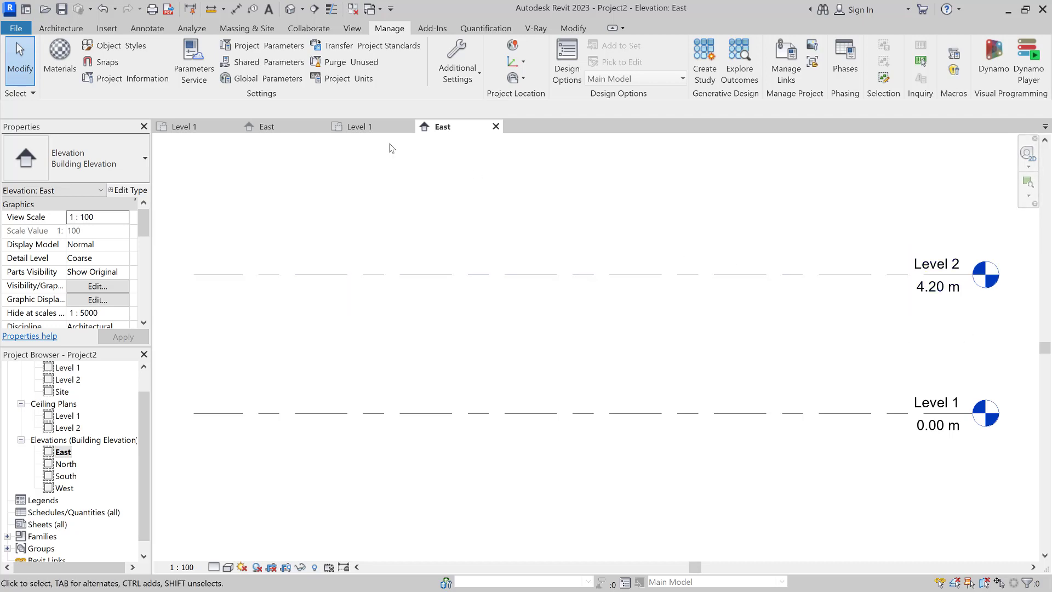
Step: Change Level 2's elevation to 3.2 m
click(57, 30)
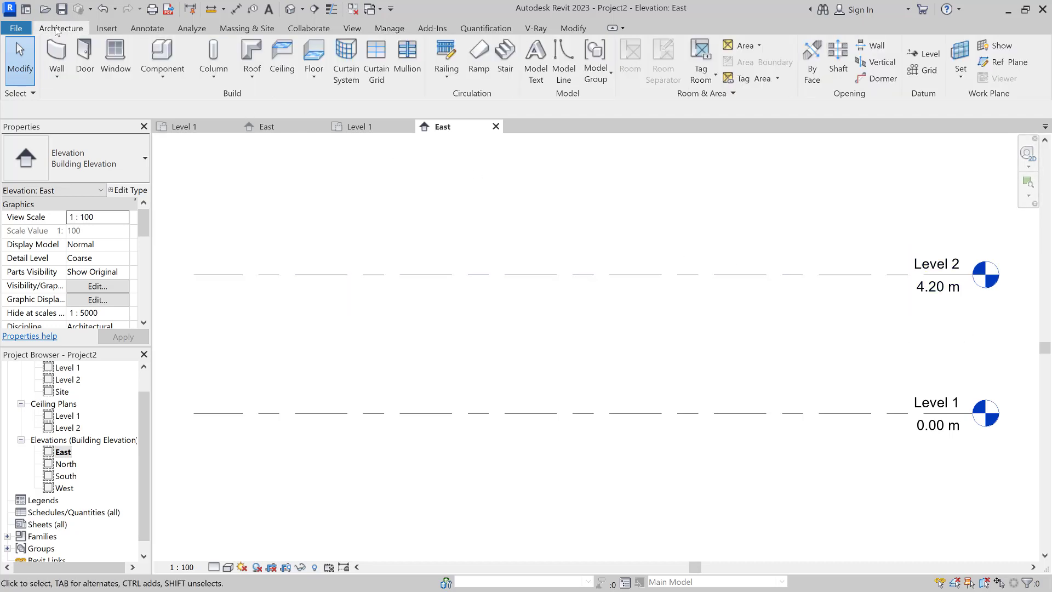
click(933, 296)
click(933, 298)
key(BackSpace)
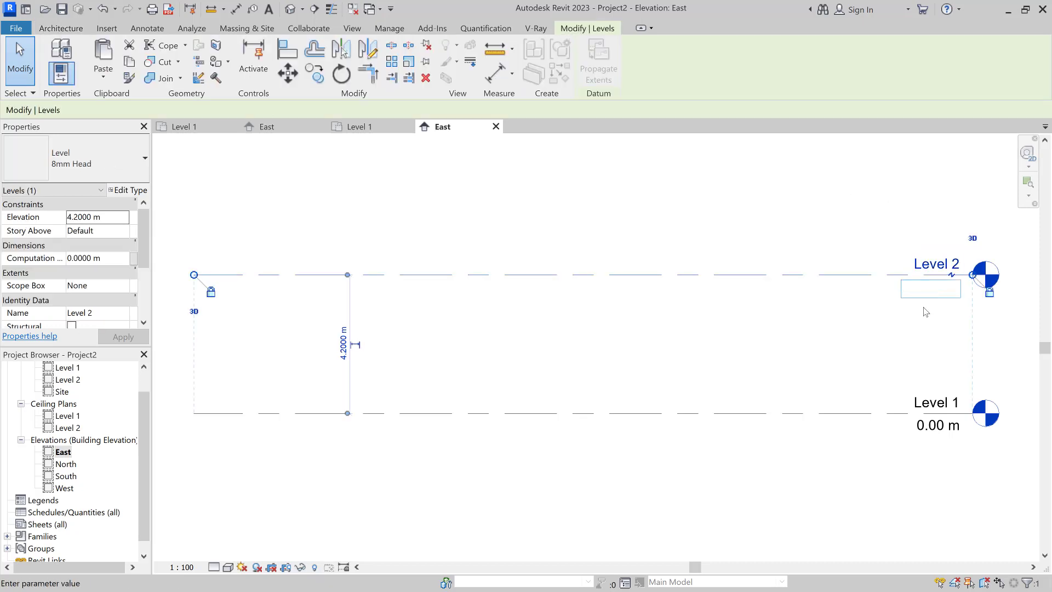
text(3.2)
key(Return)
click(644, 224)
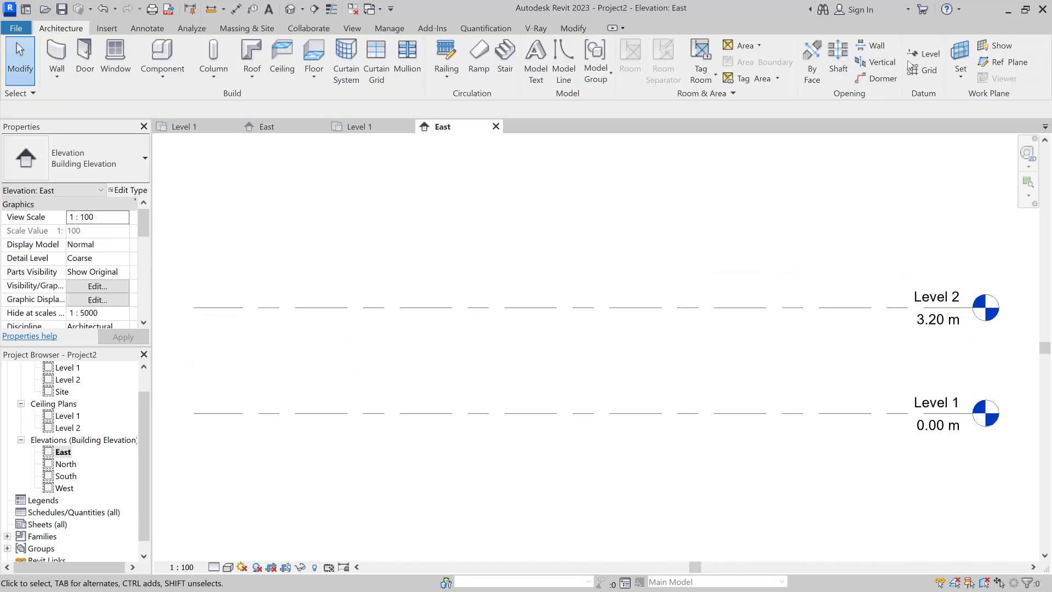
Step: Add a new Level 3 across the elevation and set its height to 6.4 m
click(926, 53)
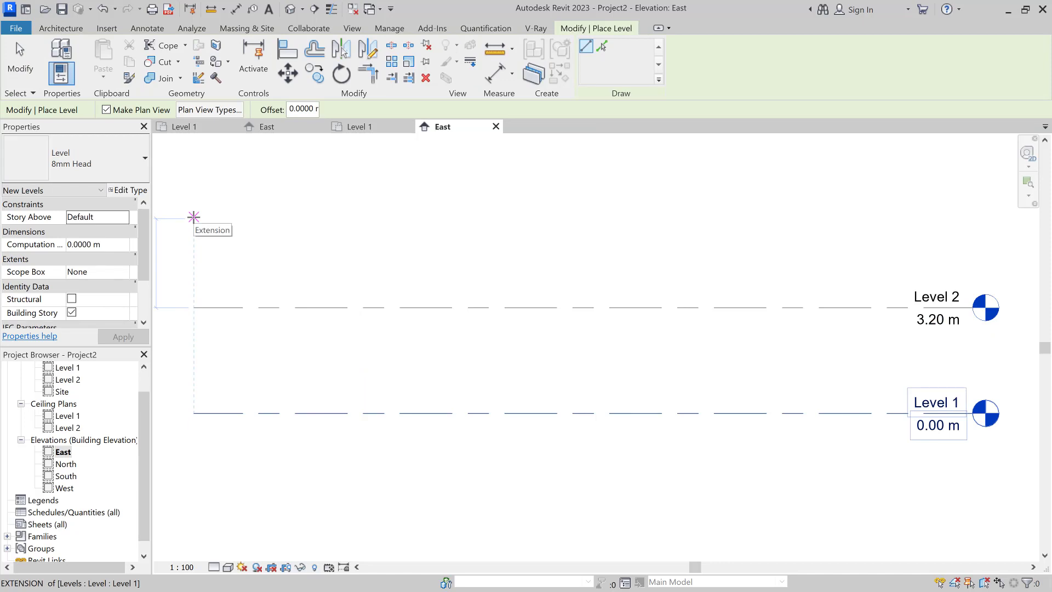
click(195, 214)
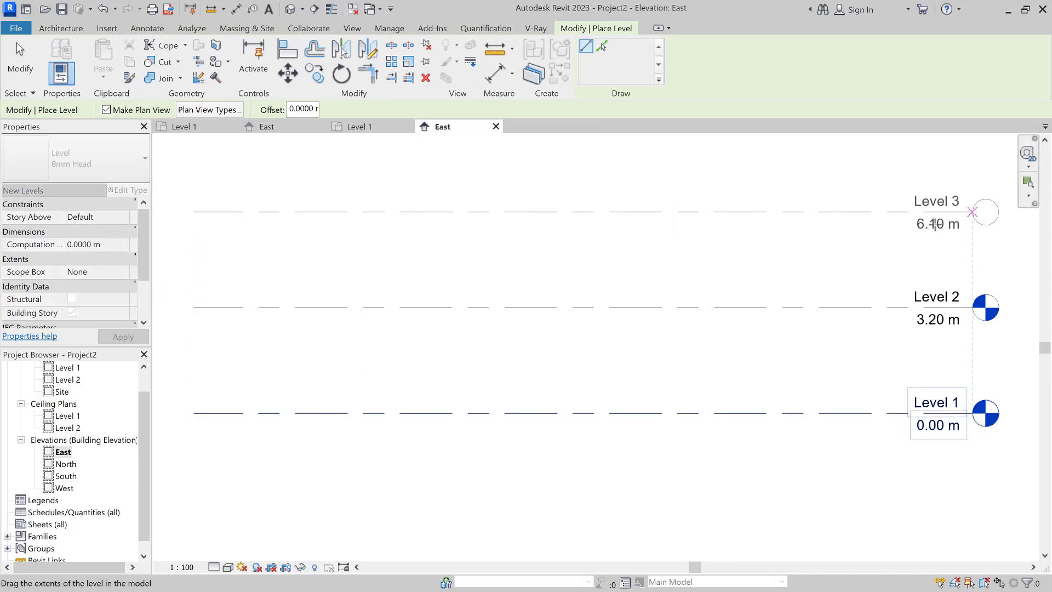
click(973, 213)
key(Escape)
key(Escape)
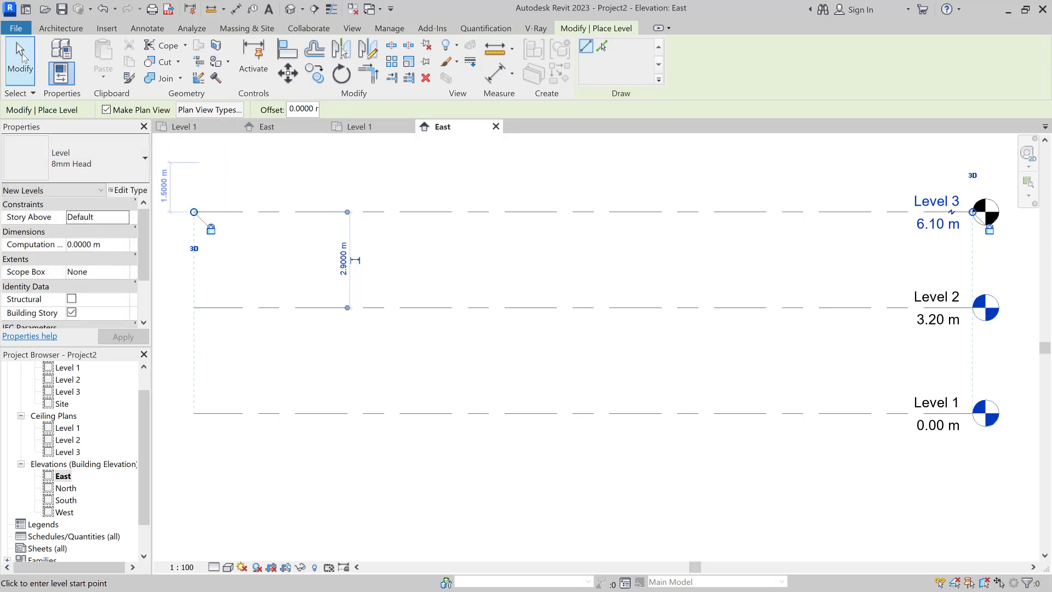
click(939, 223)
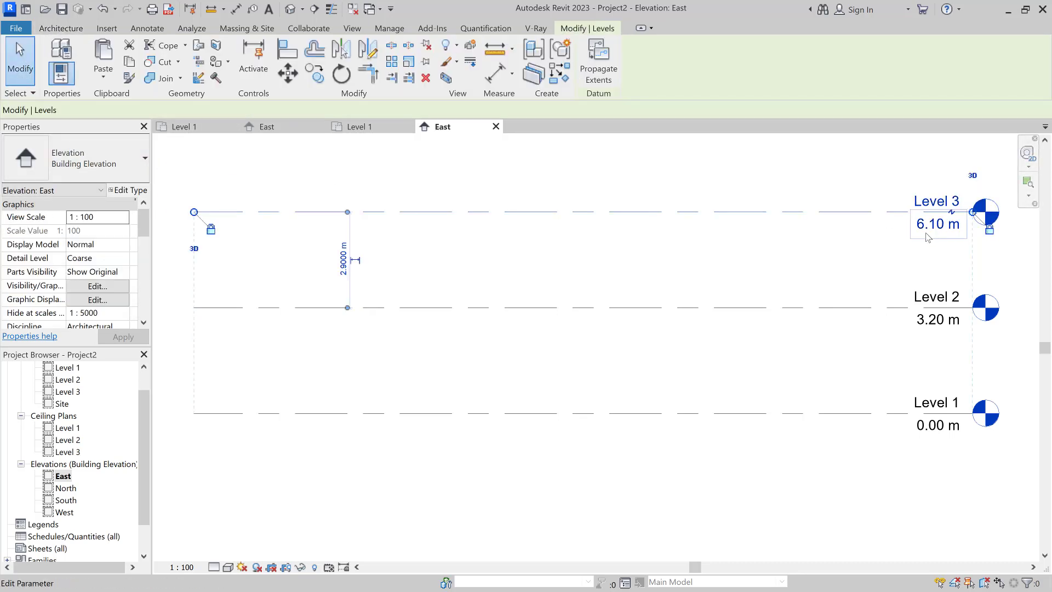
click(932, 225)
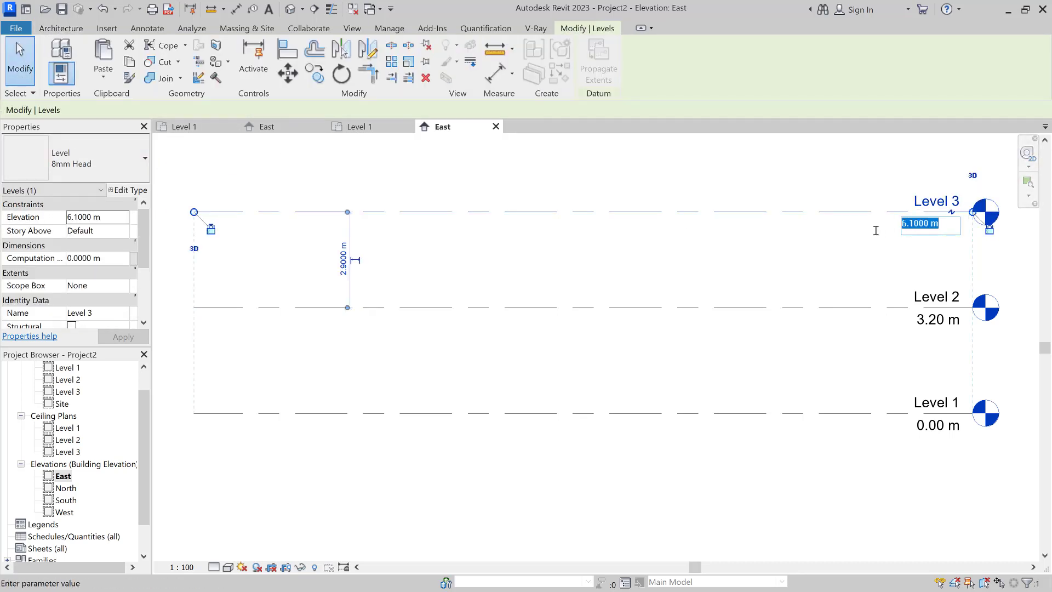
text(6.4)
key(Return)
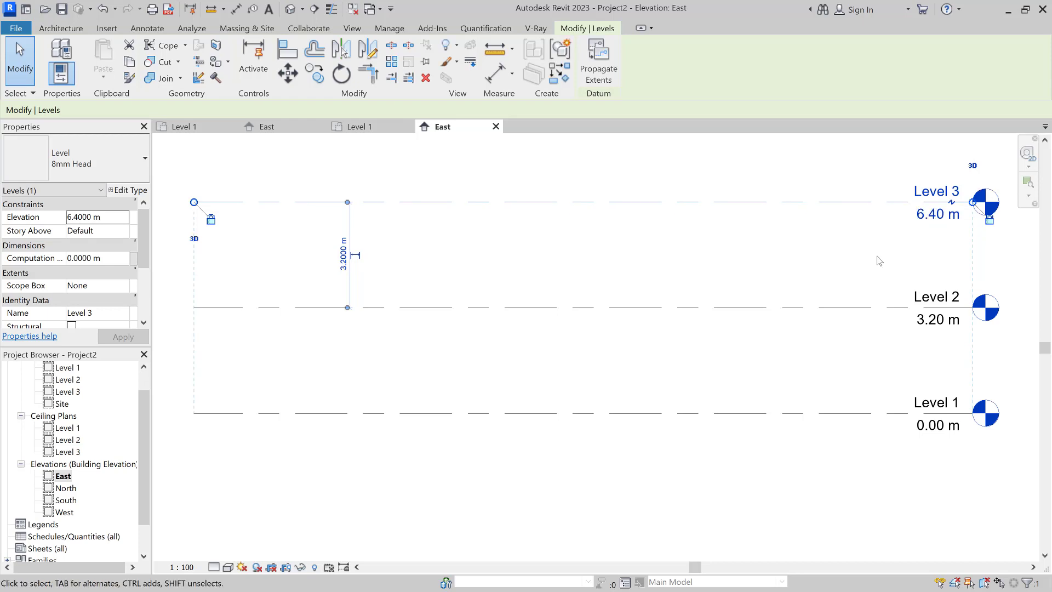
click(817, 280)
scroll(609, 292, down, 2)
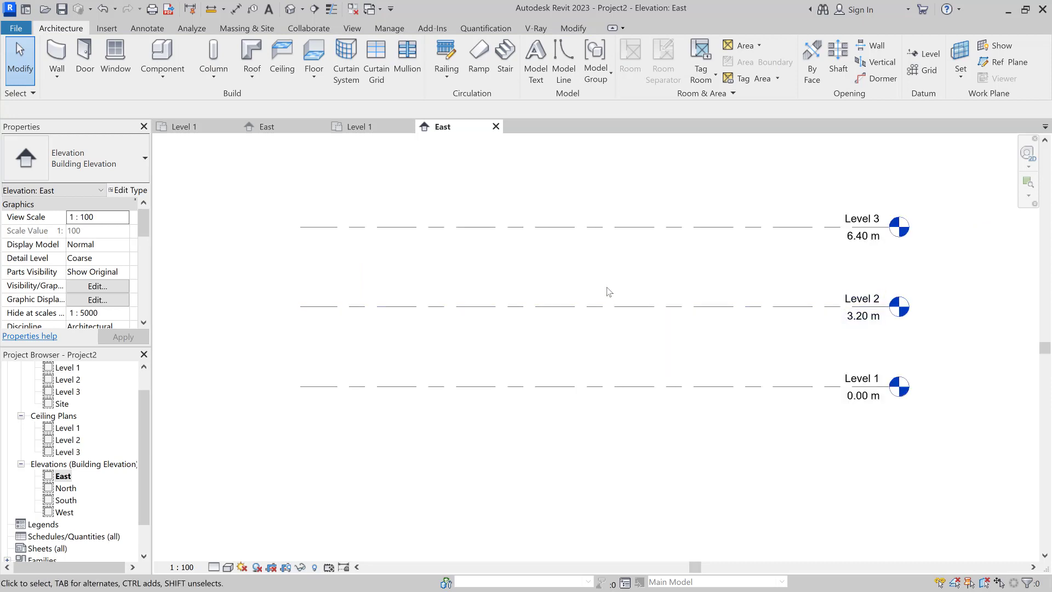
right_click(535, 288)
click(589, 256)
middle_drag(589, 271, 543, 298)
scroll(68, 419, up, 2)
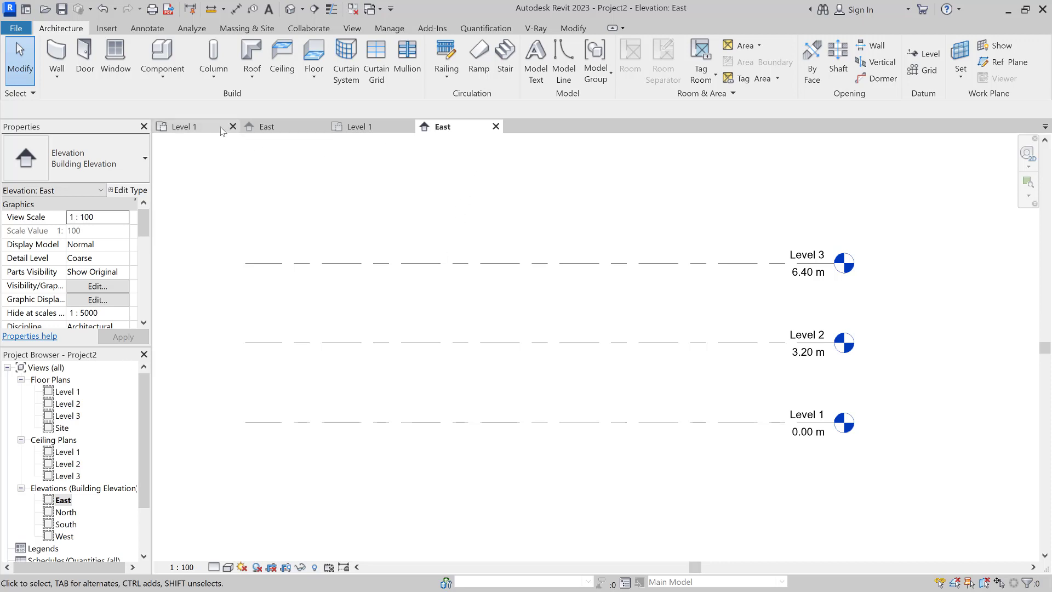
Step: Close Project2's East elevation, cancelling the close prompt so Project2 stays open
click(496, 128)
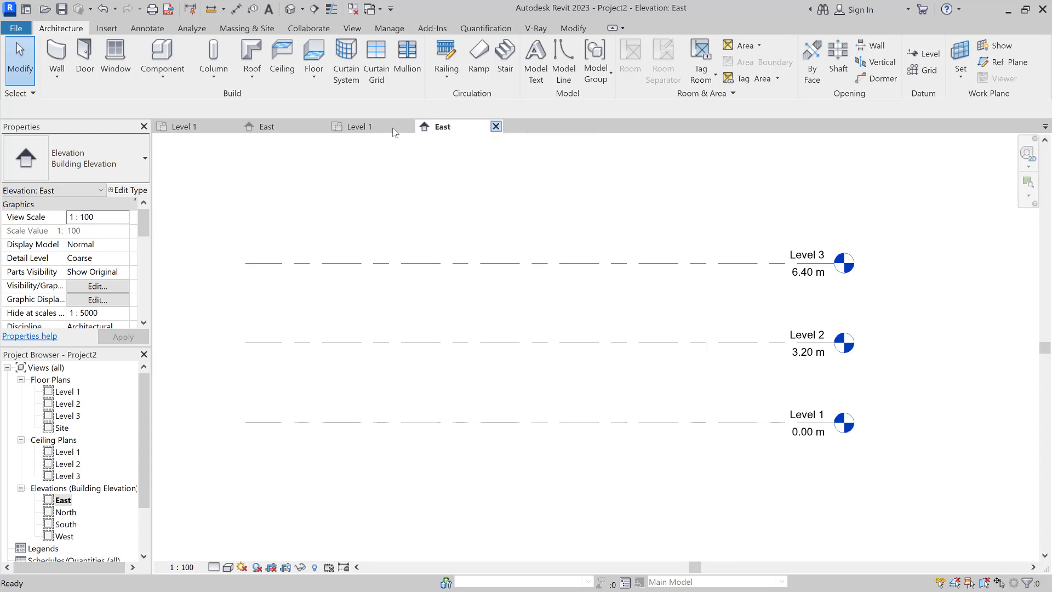
click(408, 127)
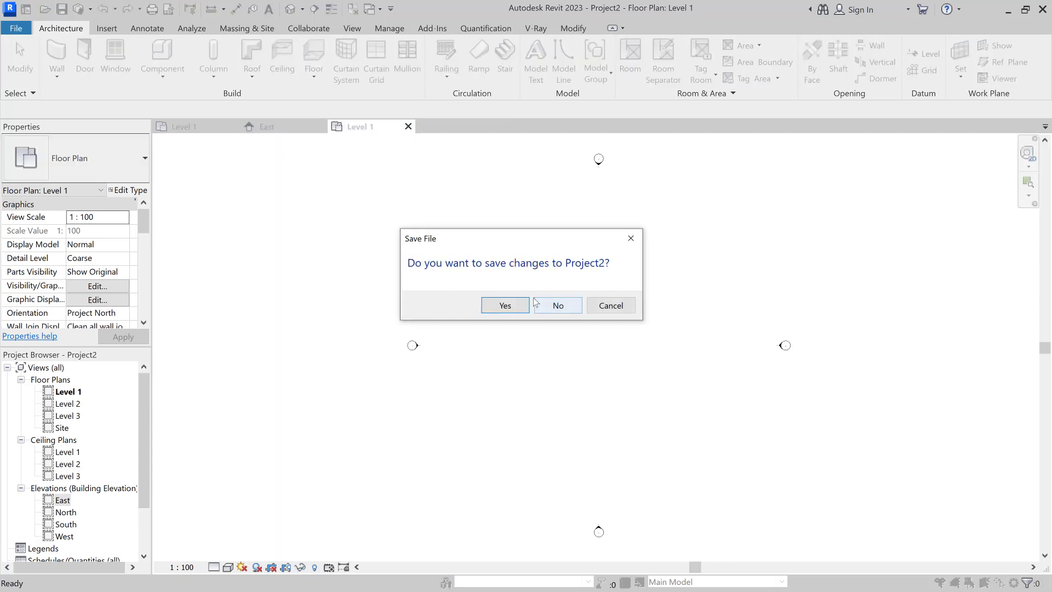
click(605, 305)
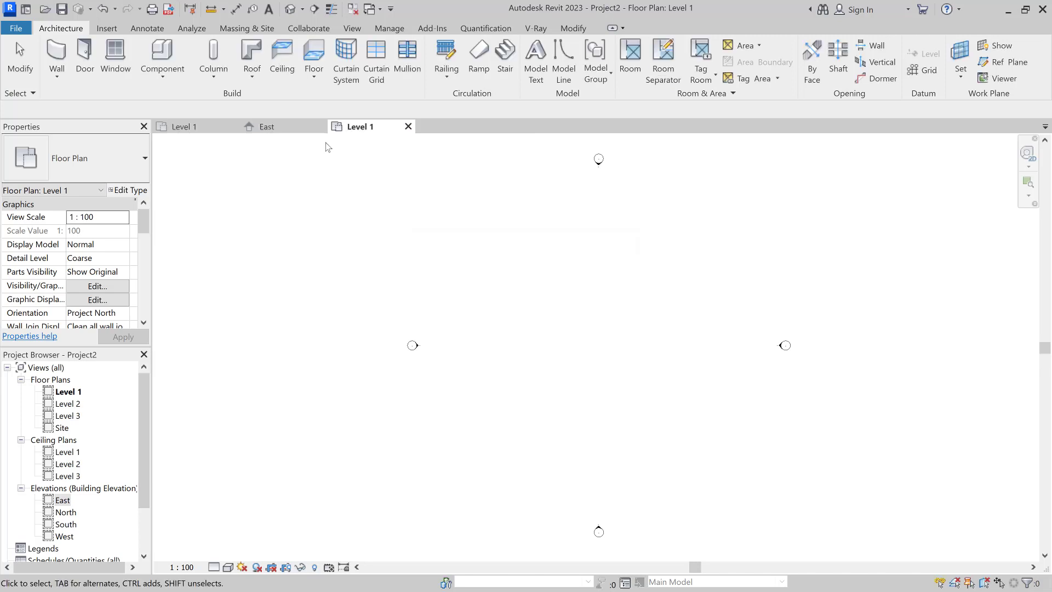
Step: Close Project1's views and discard its unsaved changes
click(298, 127)
click(320, 127)
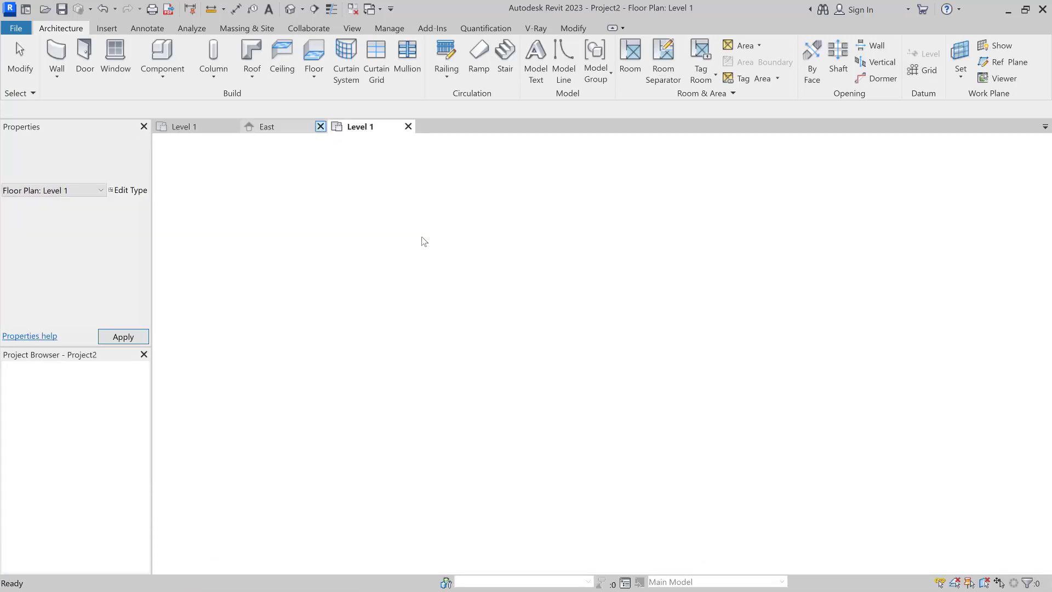
click(231, 130)
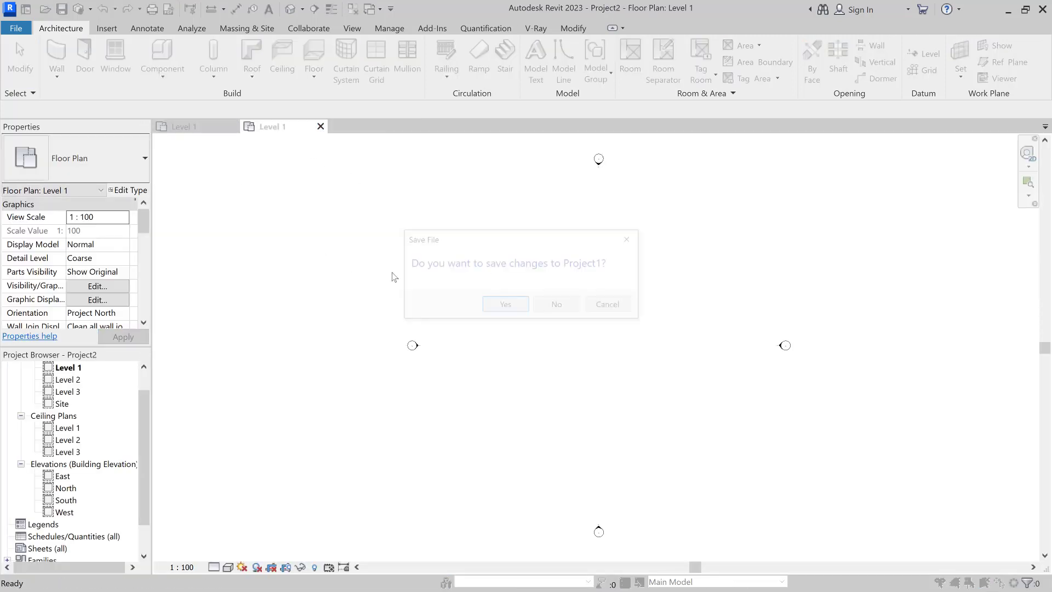
click(557, 305)
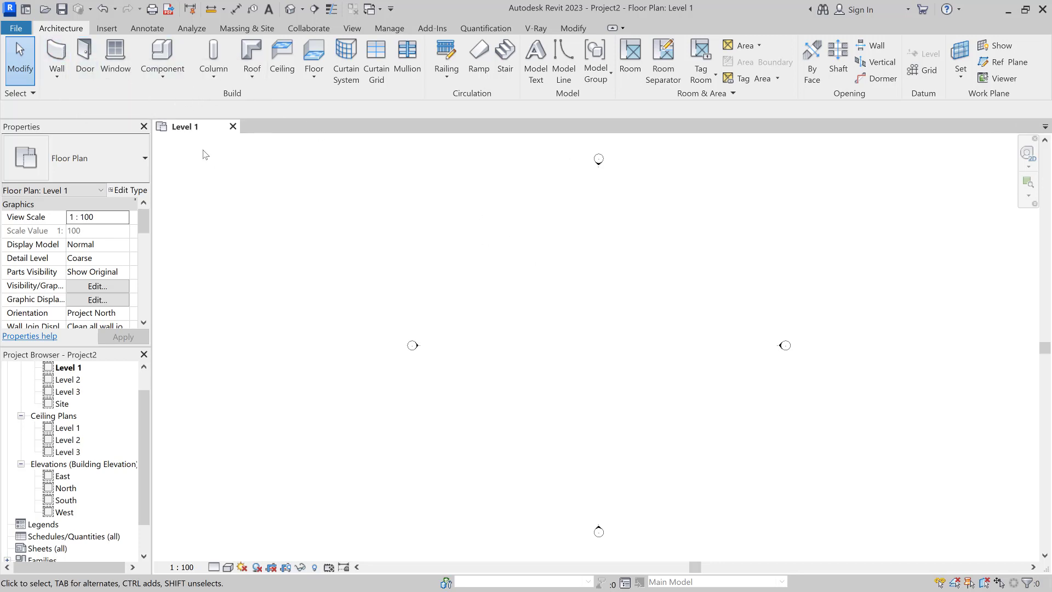
Step: Switch the ribbon to the Insert tab
click(118, 25)
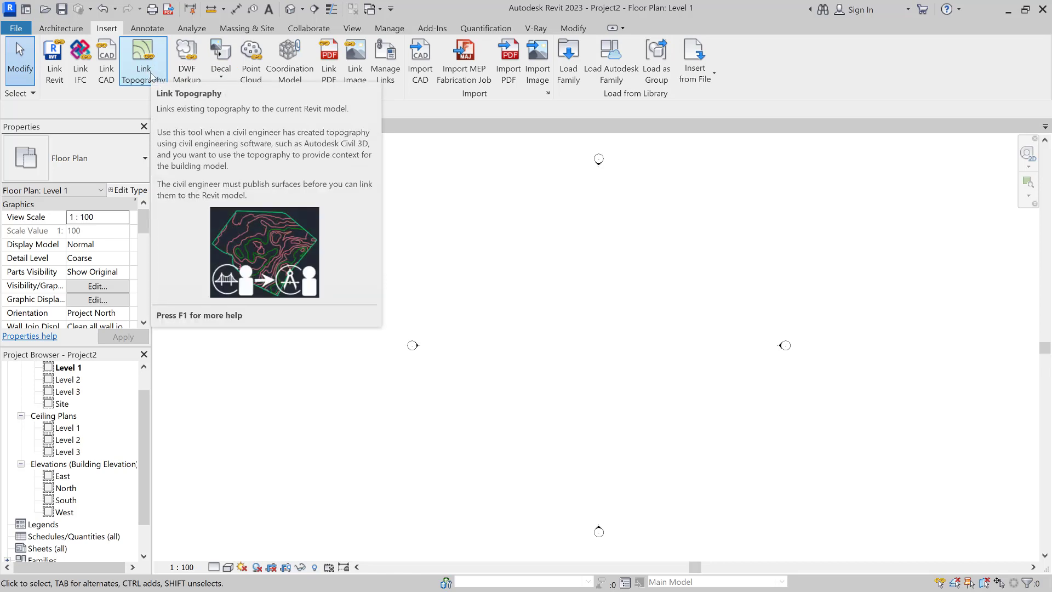
Step: Start the Wall tool from the Architecture tab
click(58, 29)
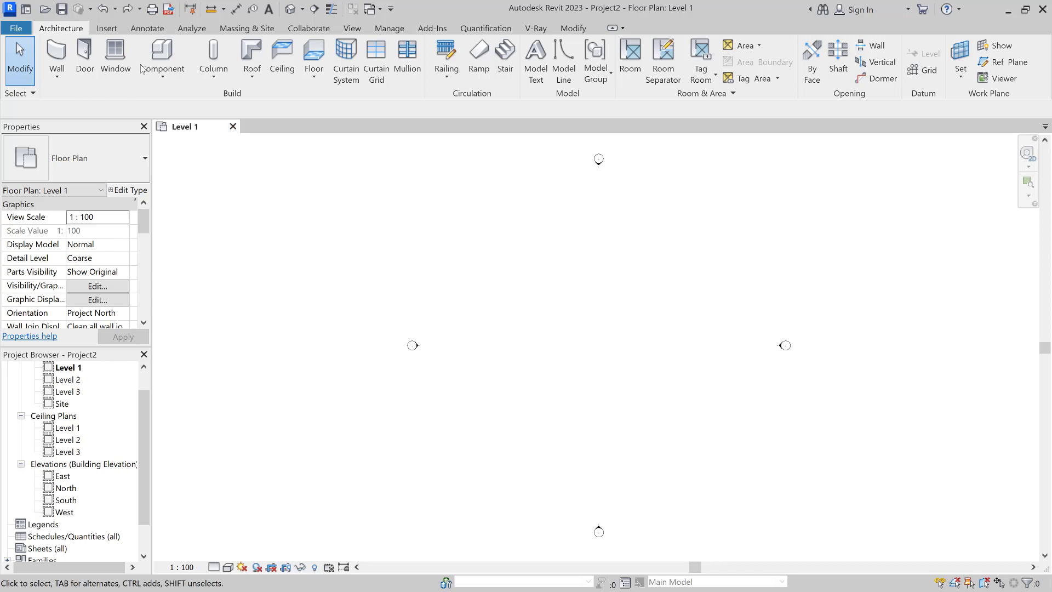
click(58, 59)
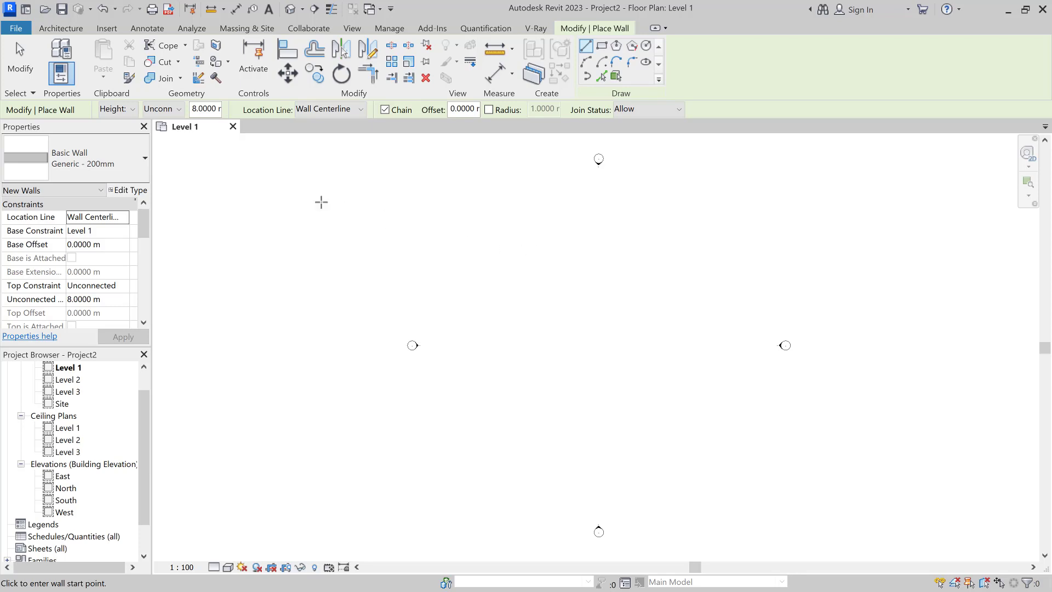
click(132, 109)
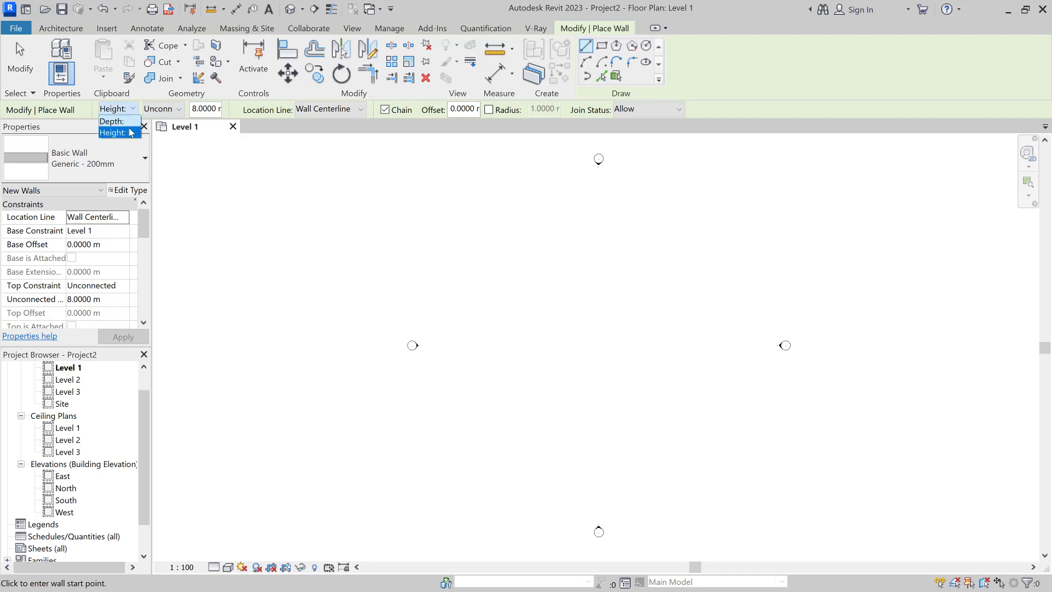
click(130, 133)
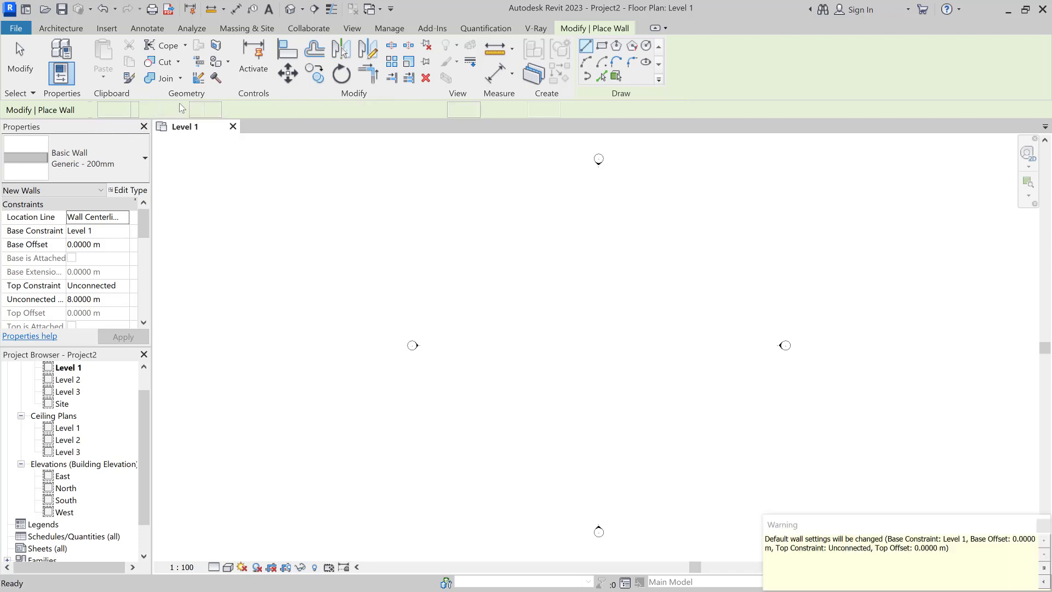
click(176, 111)
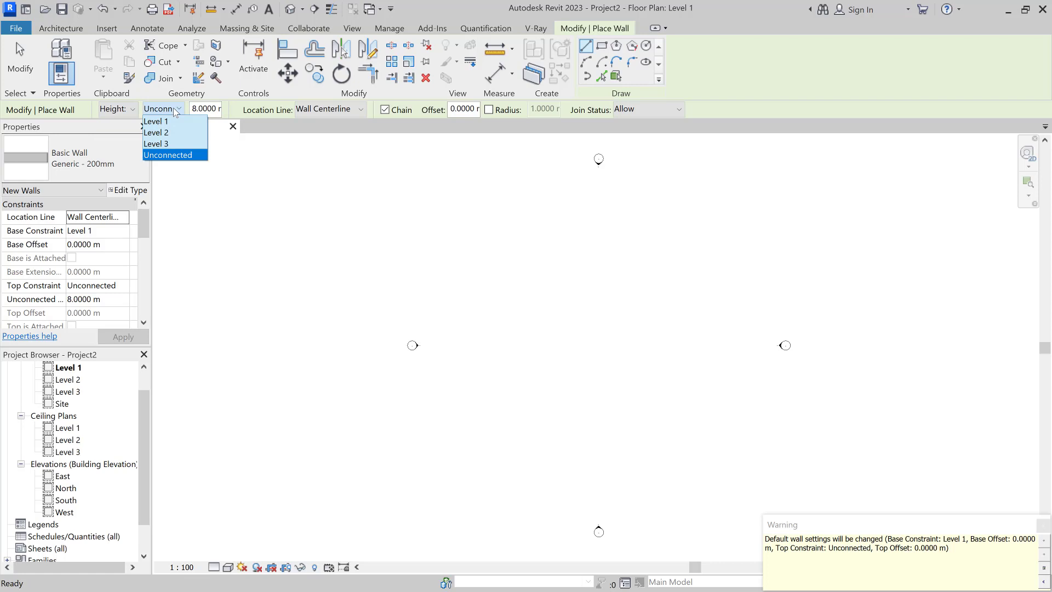
click(173, 107)
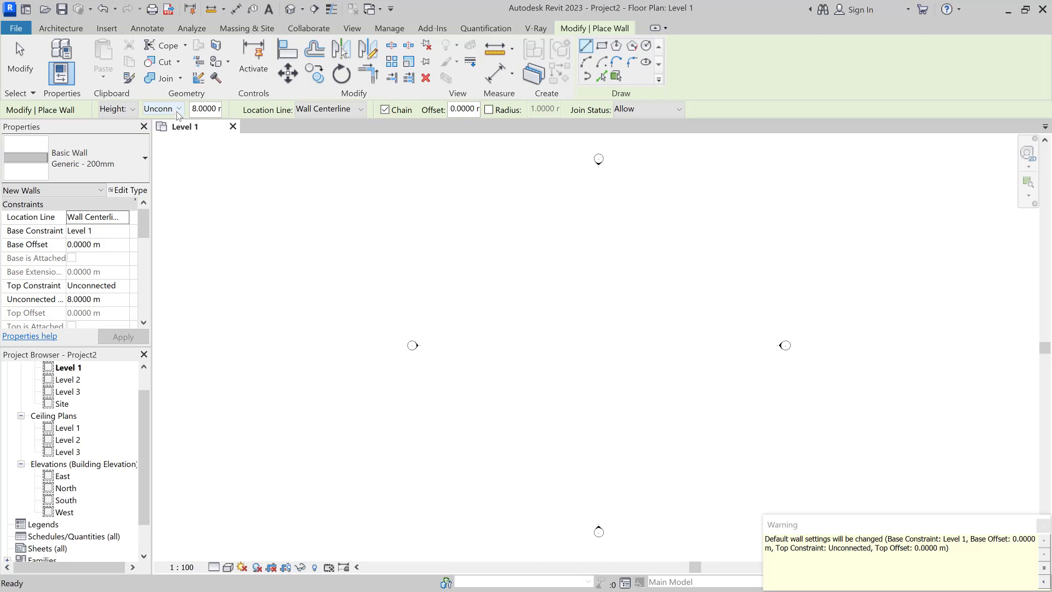
click(173, 113)
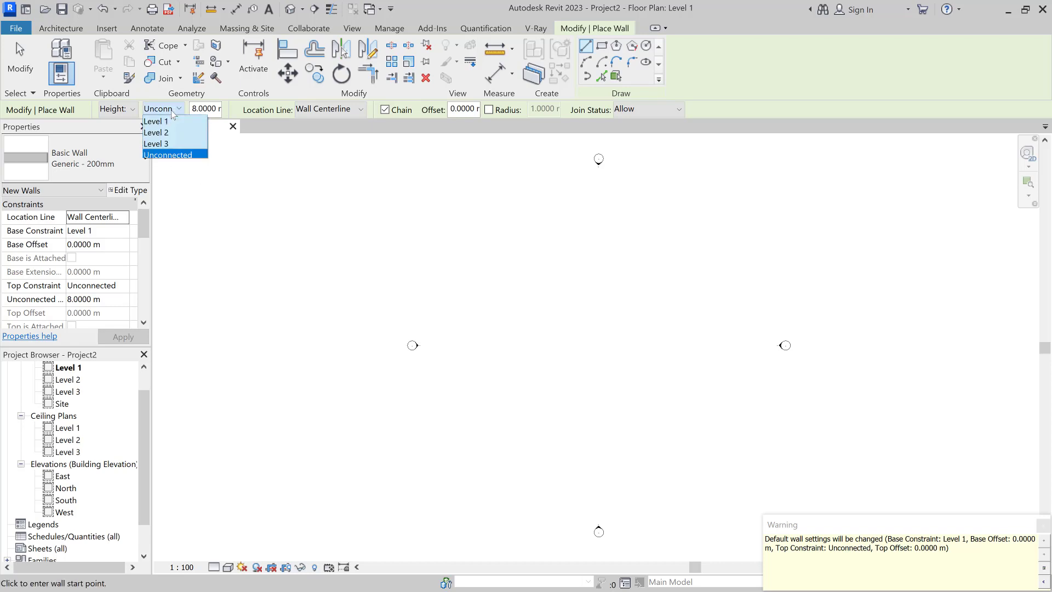
click(173, 113)
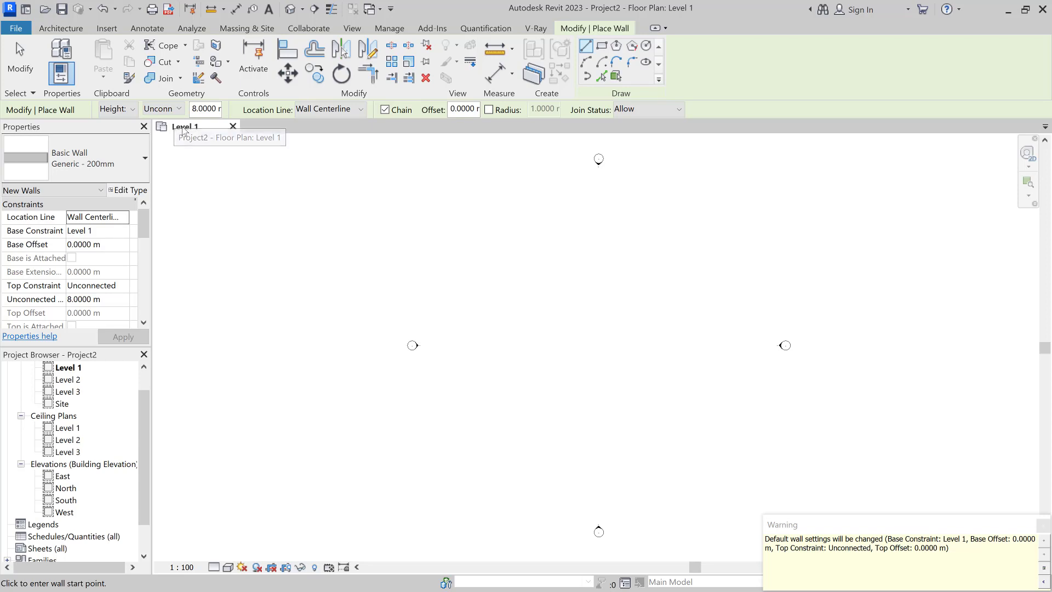
click(68, 367)
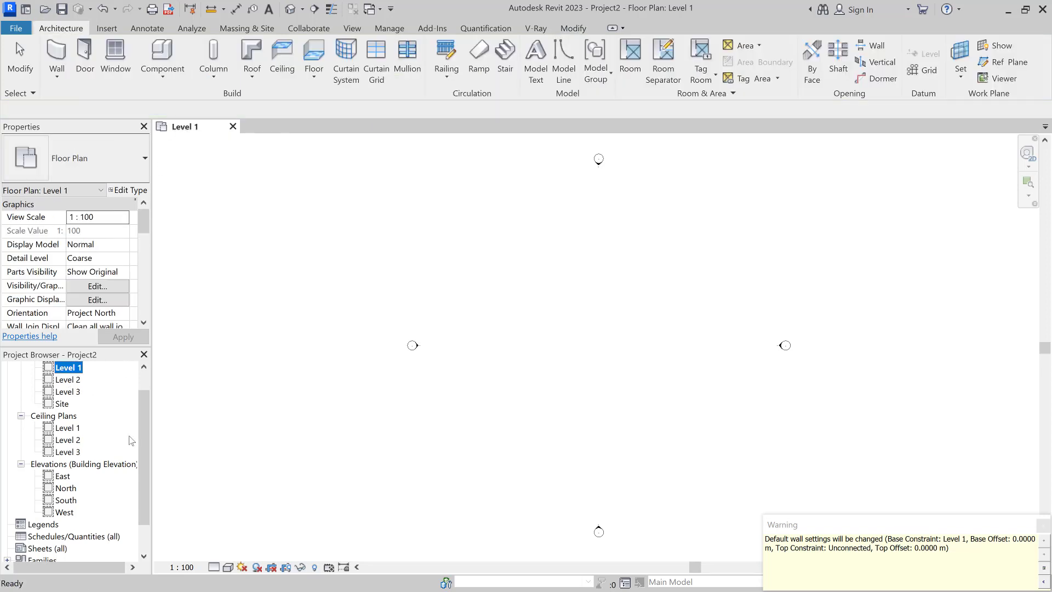
scroll(132, 440, up, 2)
click(57, 77)
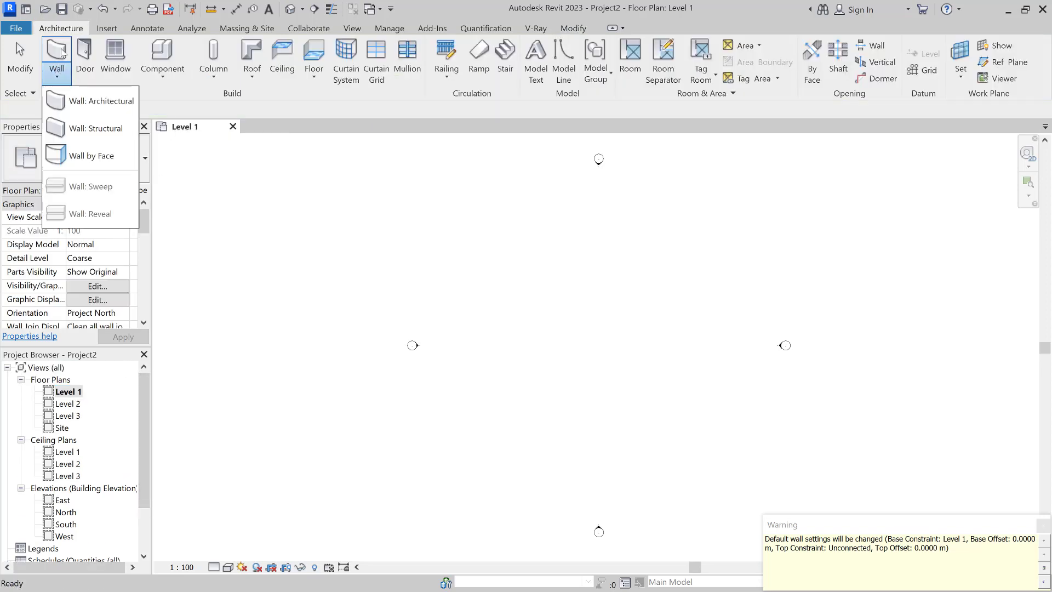
click(101, 101)
click(176, 110)
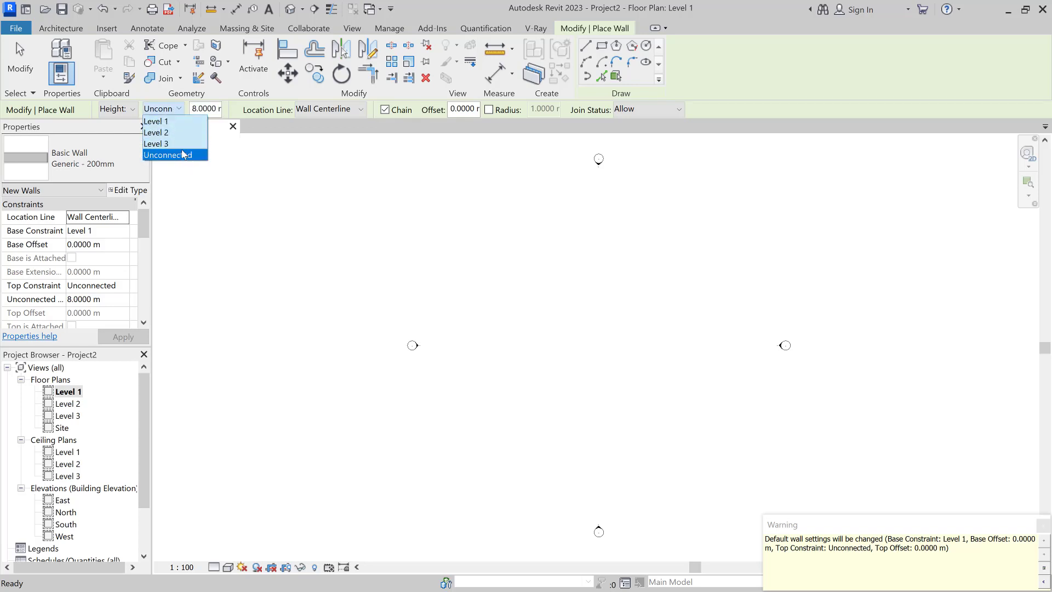
click(174, 121)
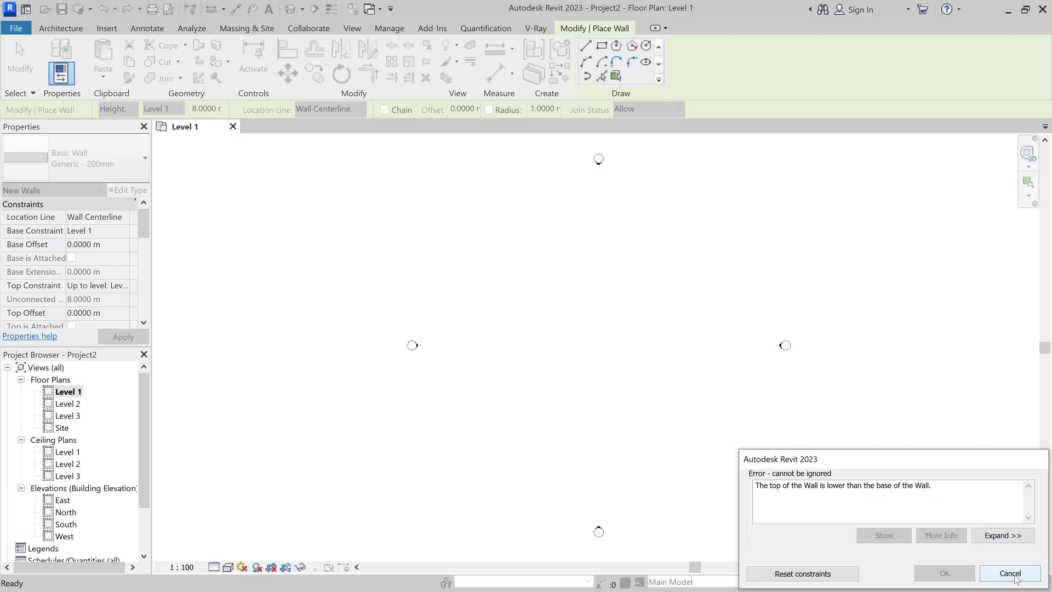
click(1010, 538)
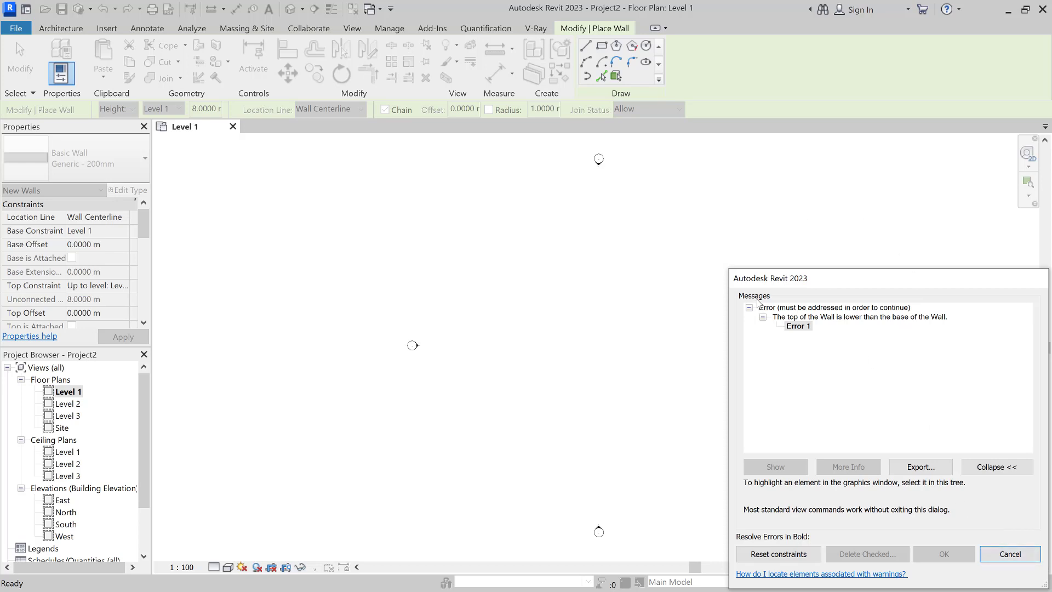
click(1010, 553)
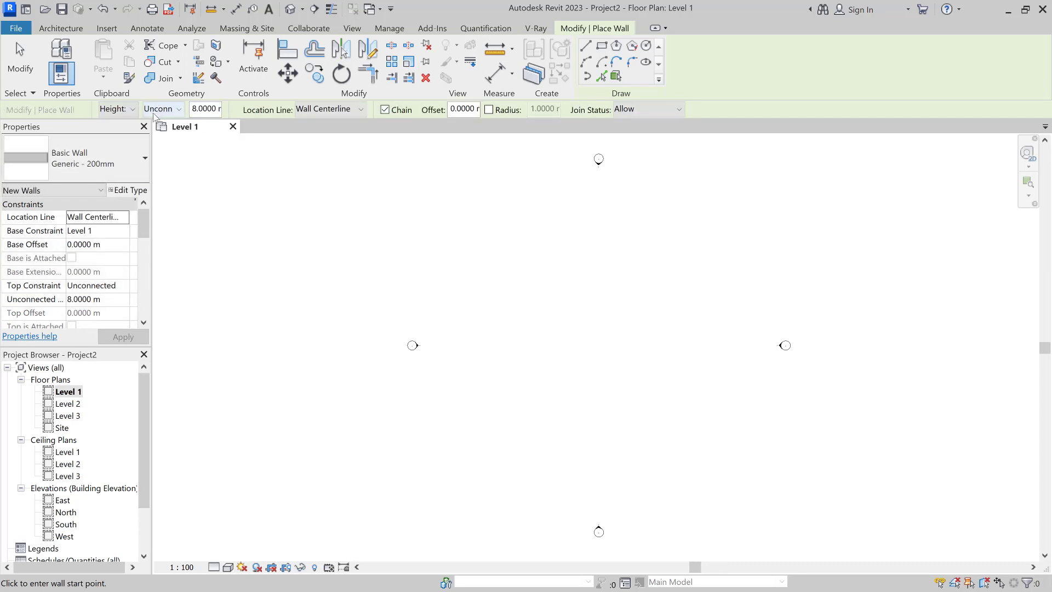
Step: Draw a roughly 14 m horizontal wall on Level 1 with its top at Level 2
click(158, 109)
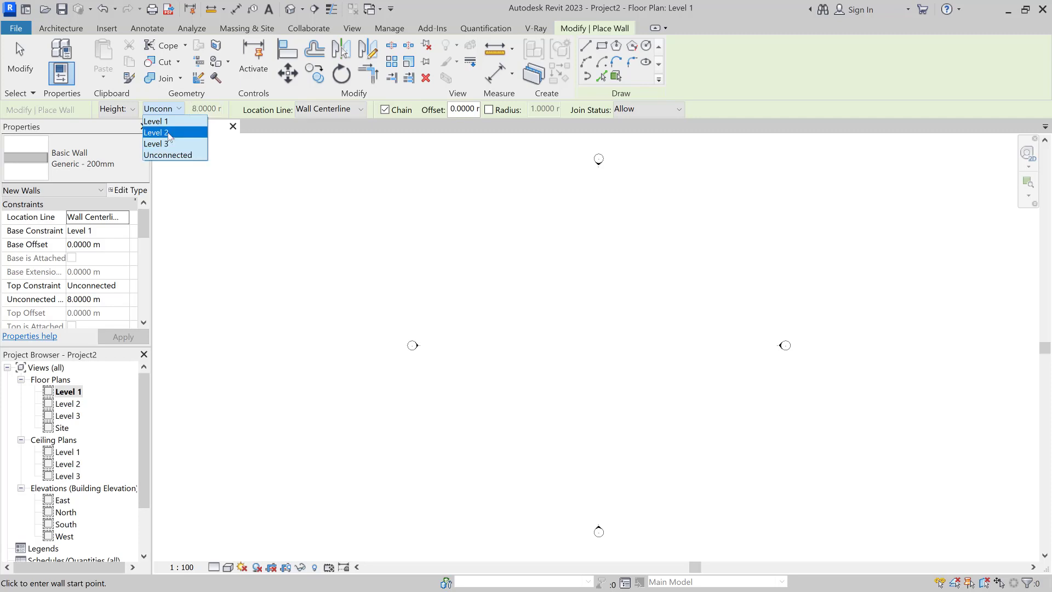
click(169, 133)
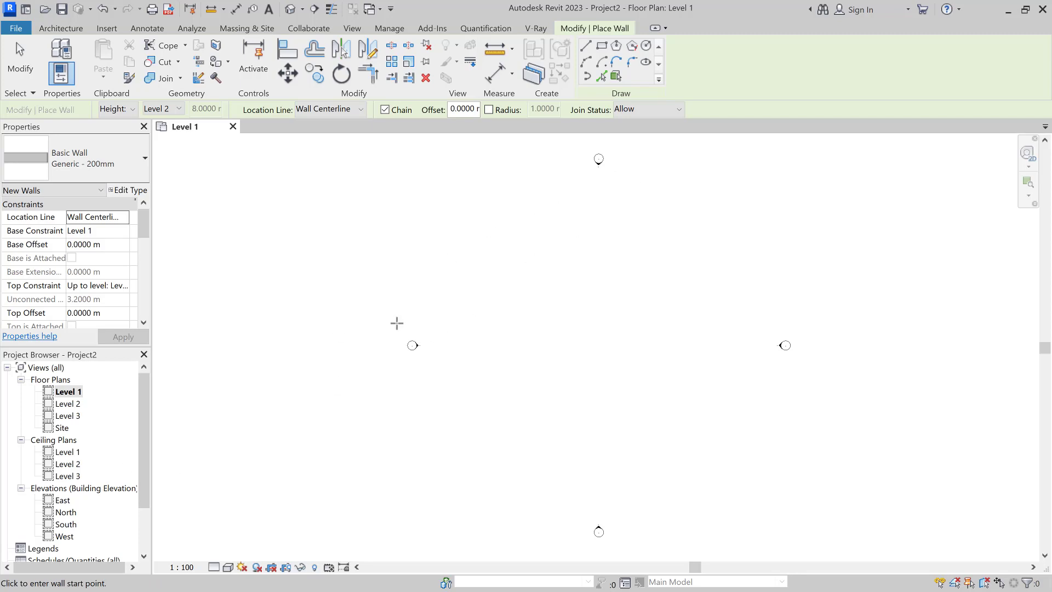
click(433, 313)
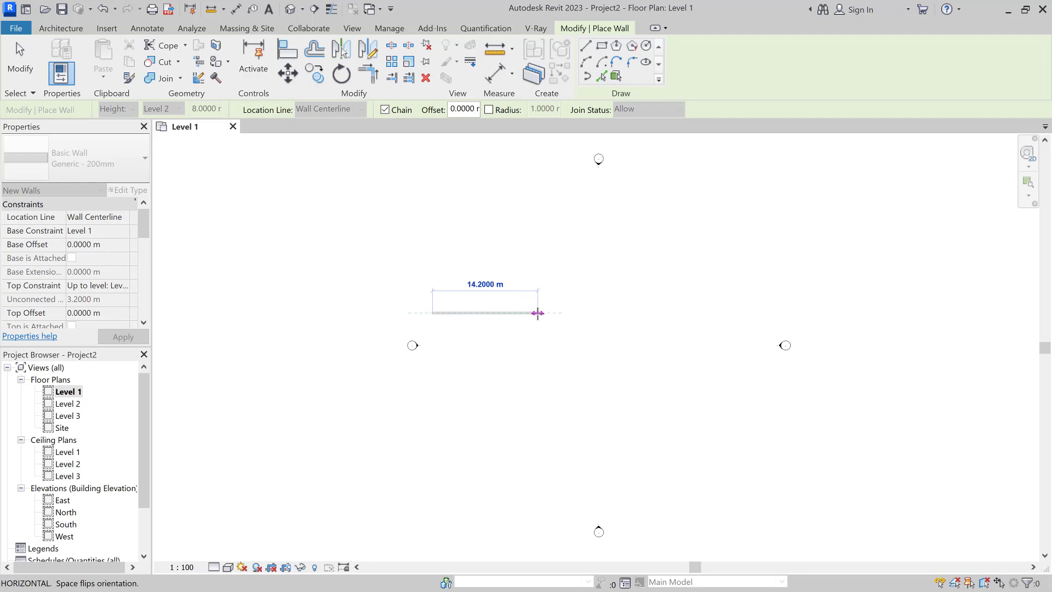
click(537, 313)
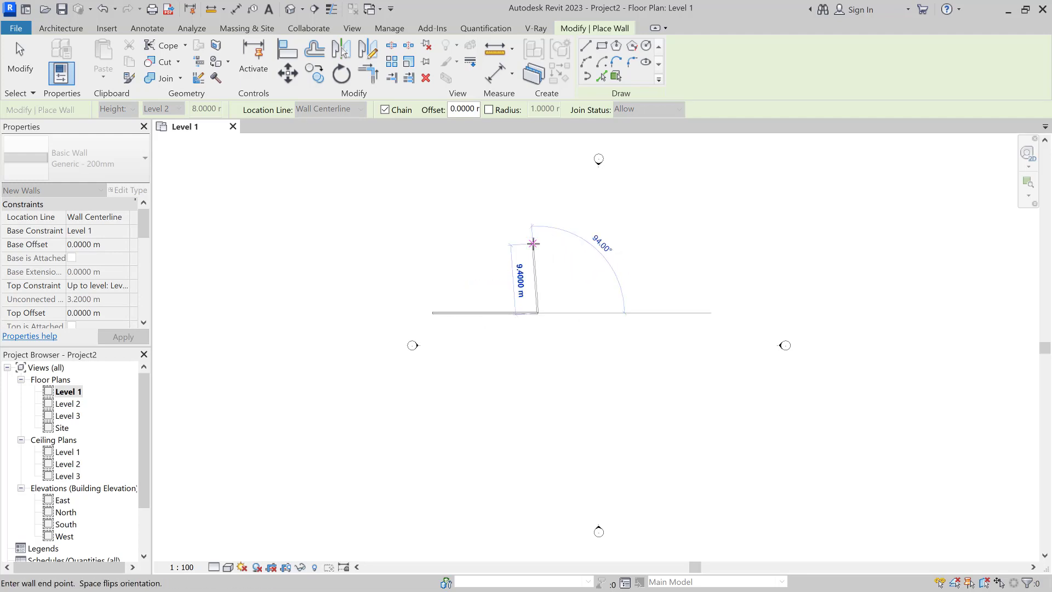
key(Escape)
Step: Draw a 20.3 m wall in line to its right, rising to Level 3
click(60, 28)
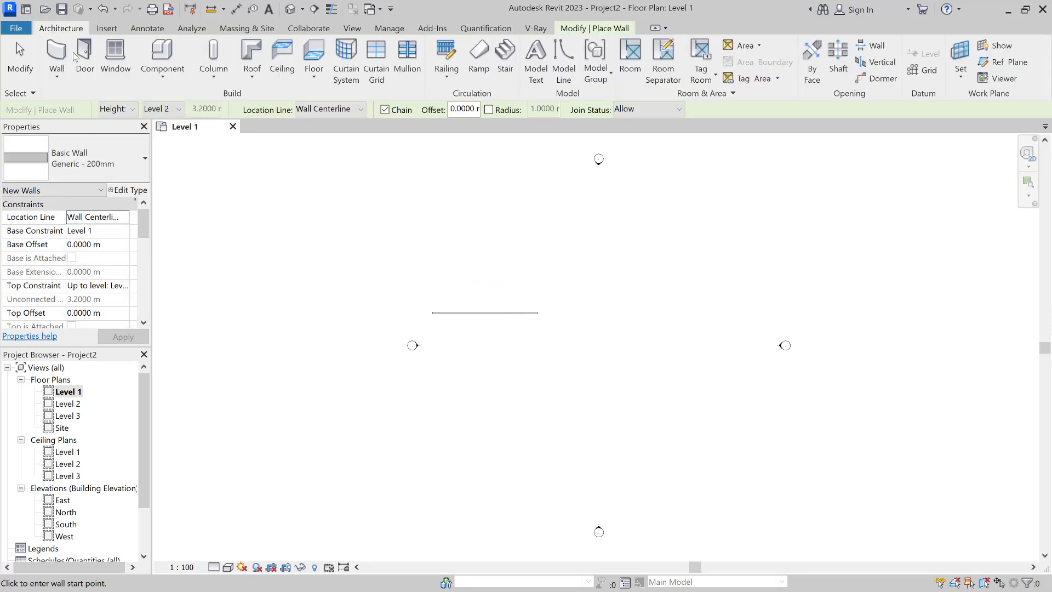
click(179, 107)
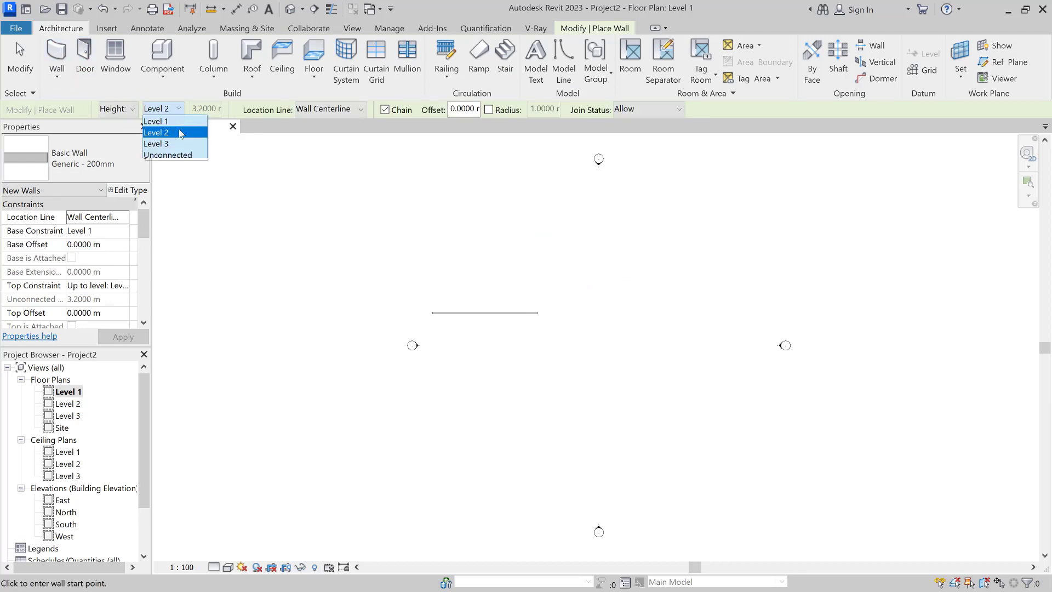
click(159, 137)
click(570, 312)
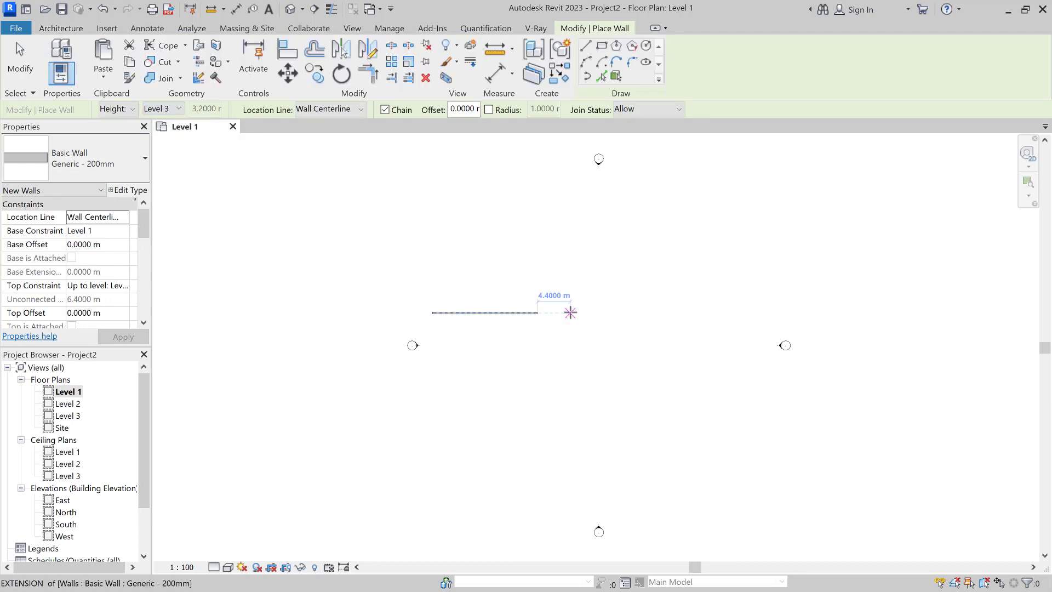
click(720, 313)
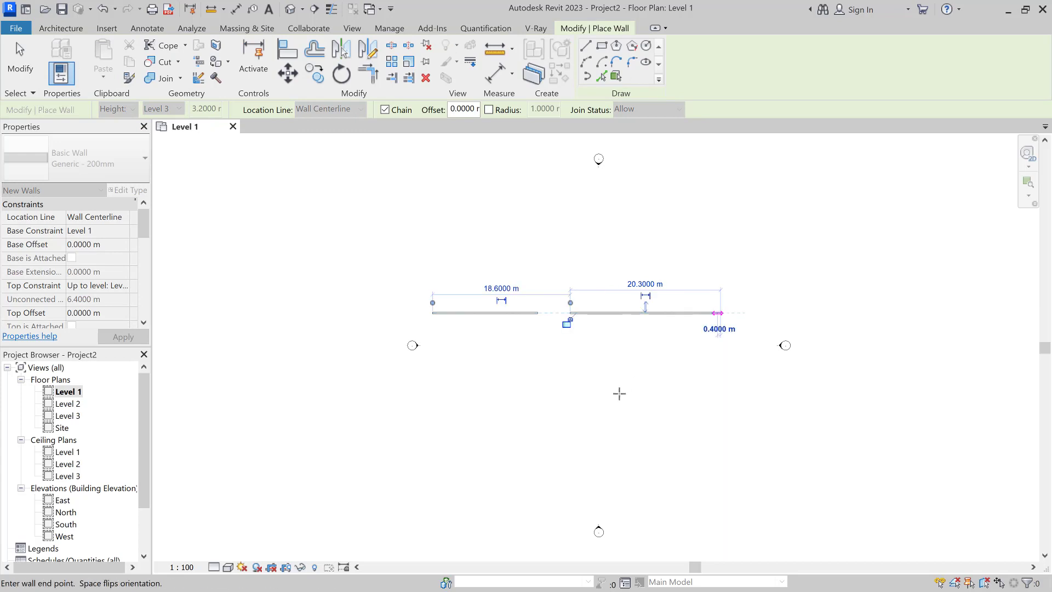
key(Escape)
key(Escape)
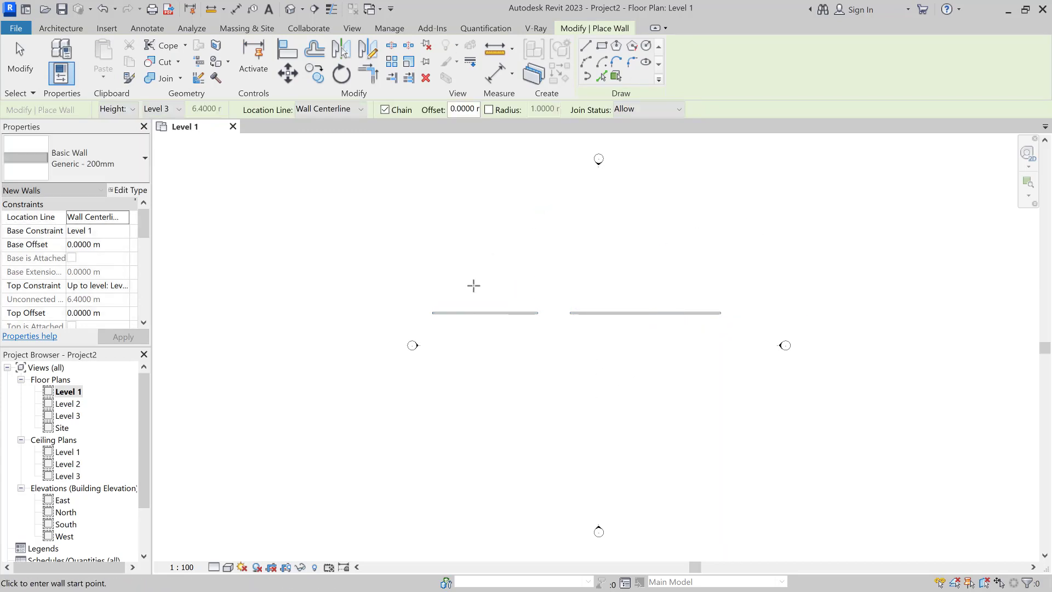
Step: Open the South elevation, check both walls' heights, then return to the Level 1 plan
click(73, 530)
double_click(73, 530)
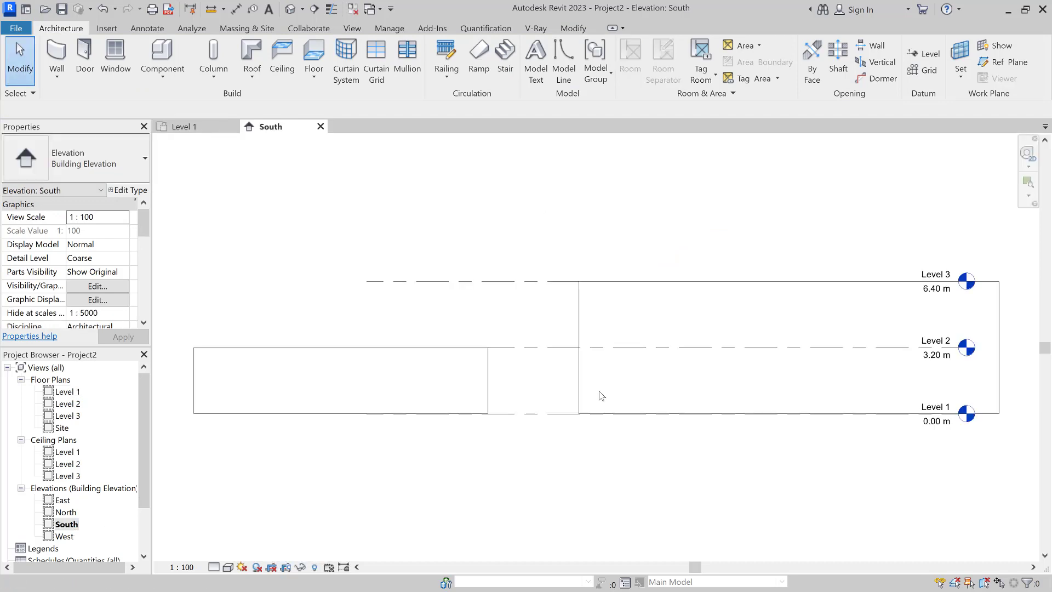
click(579, 384)
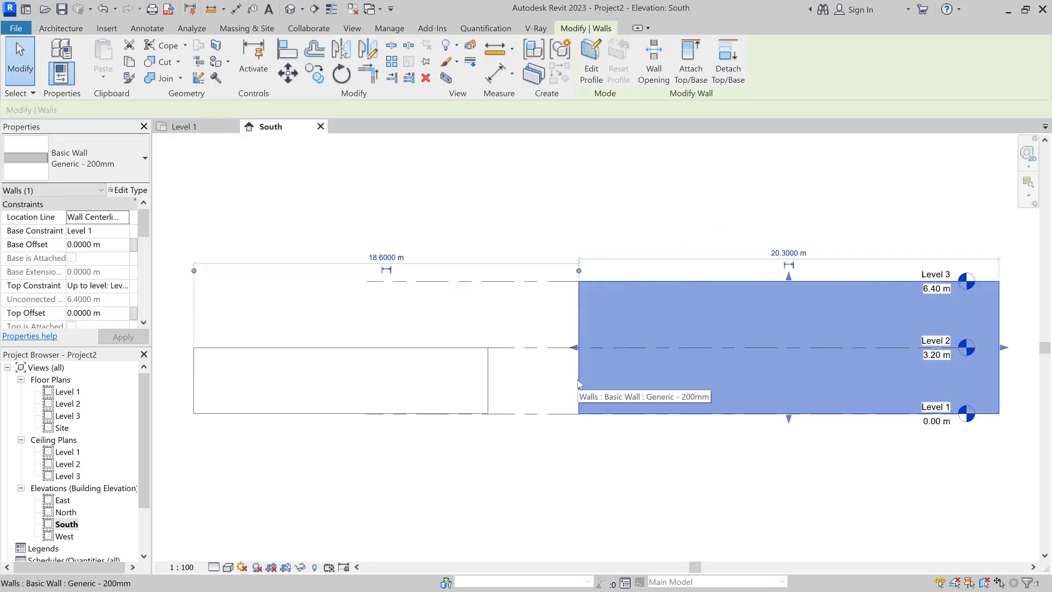
click(484, 396)
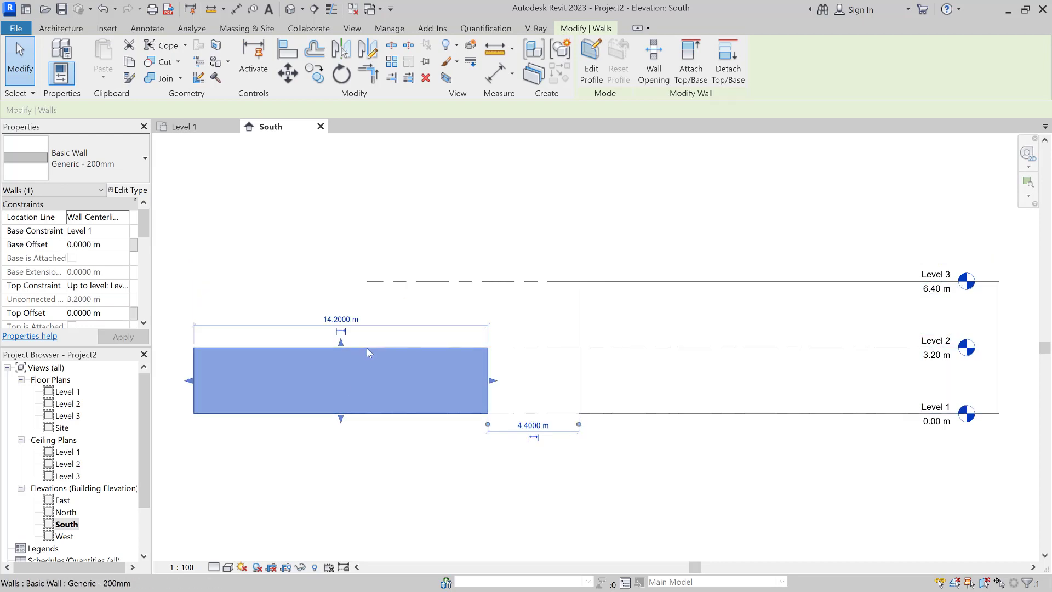
double_click(68, 392)
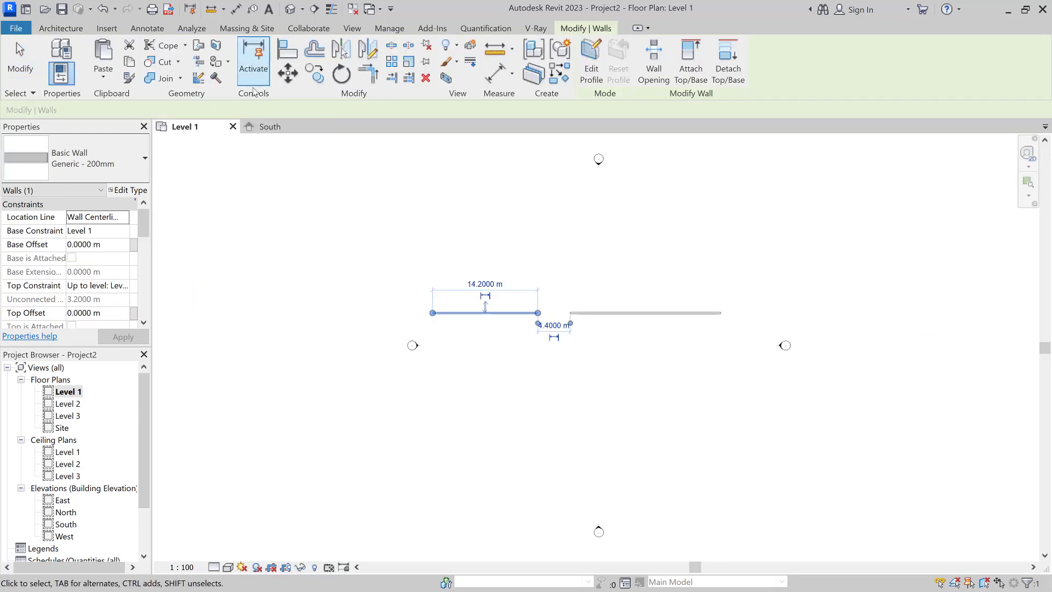
click(61, 28)
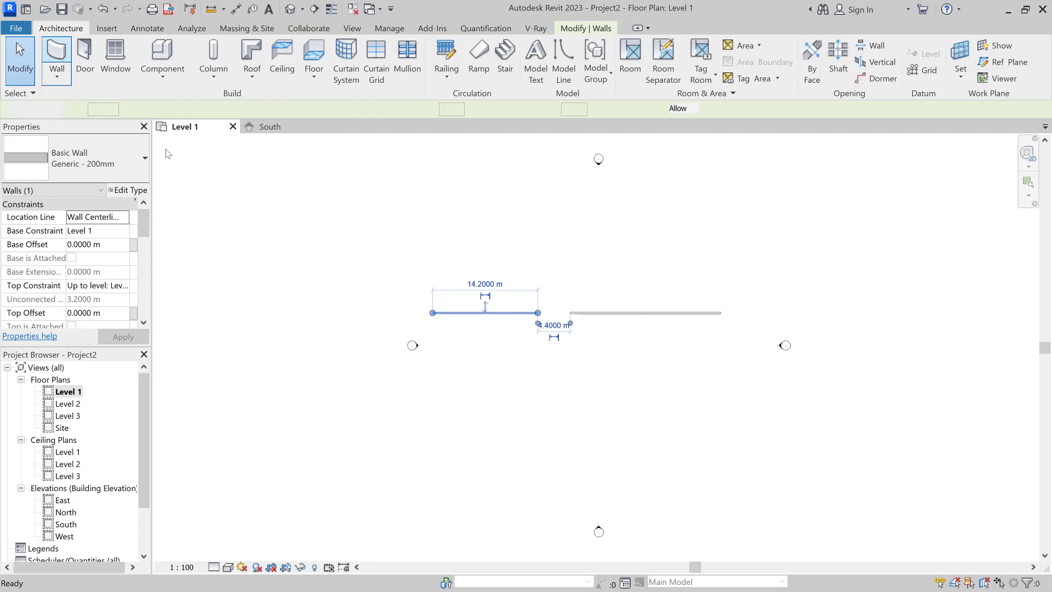
click(55, 58)
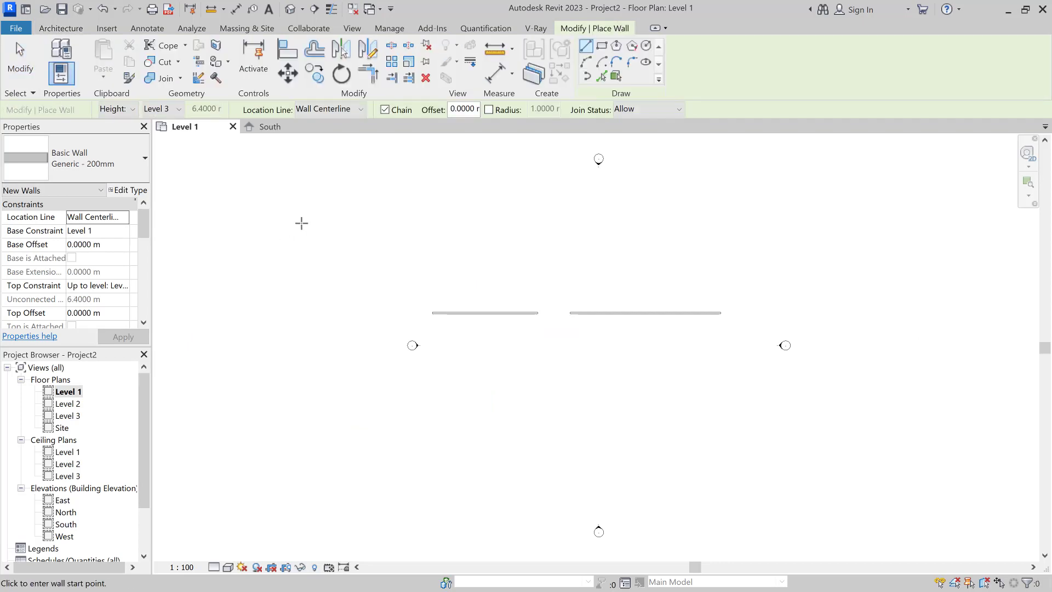
click(326, 111)
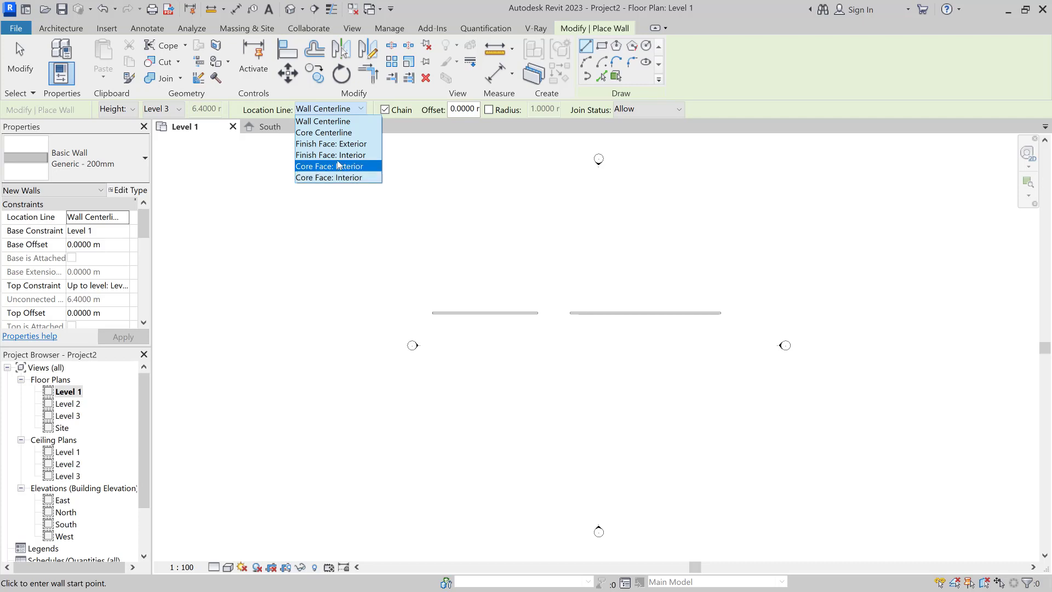
click(356, 109)
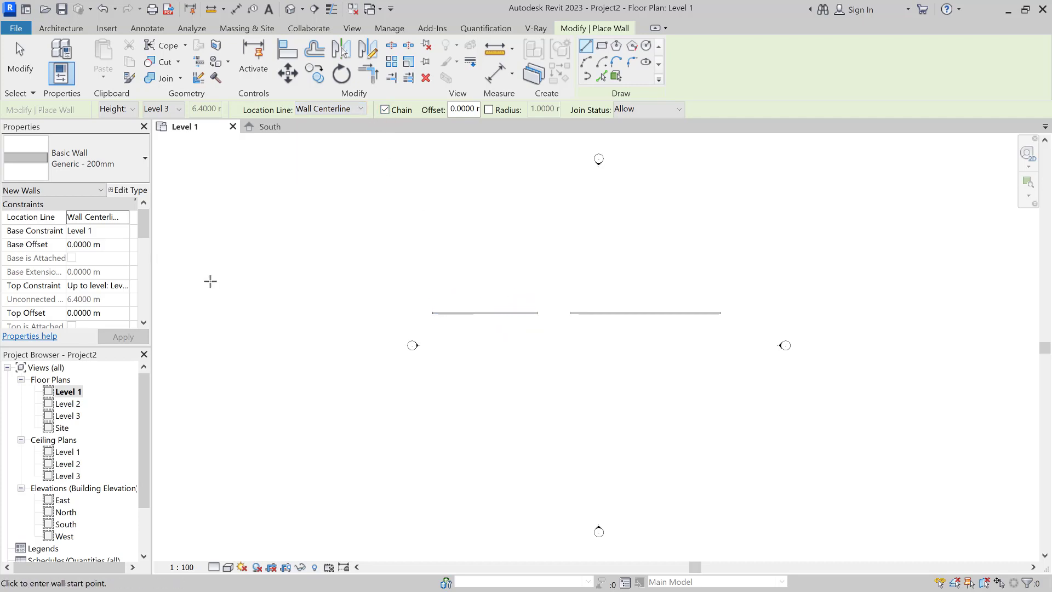
Step: Set wall height to Level 2 and draw a chained three-segment zigzag wall
click(174, 113)
click(156, 134)
click(472, 335)
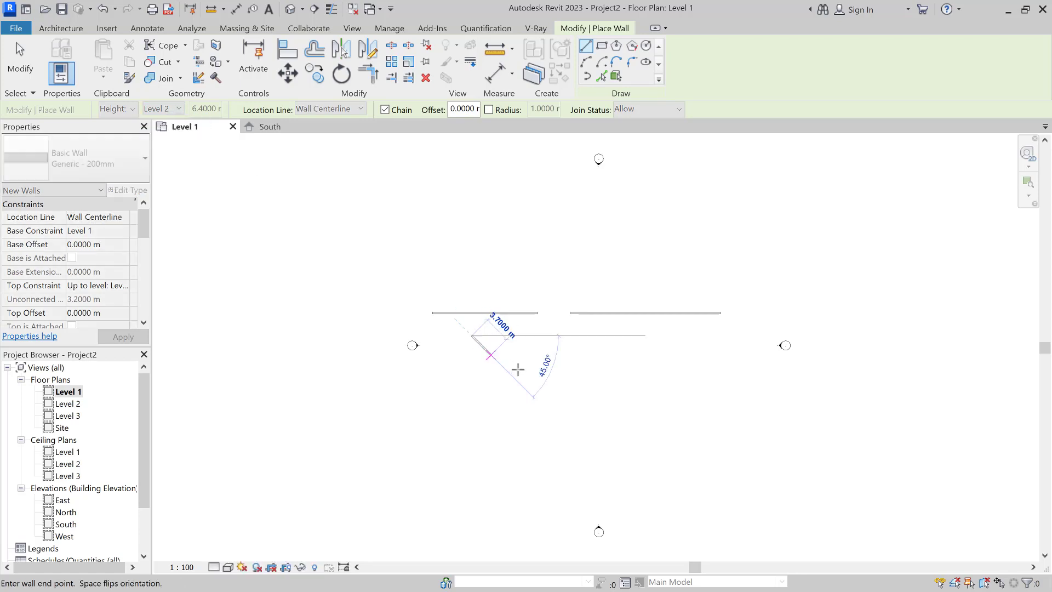
click(522, 373)
click(574, 348)
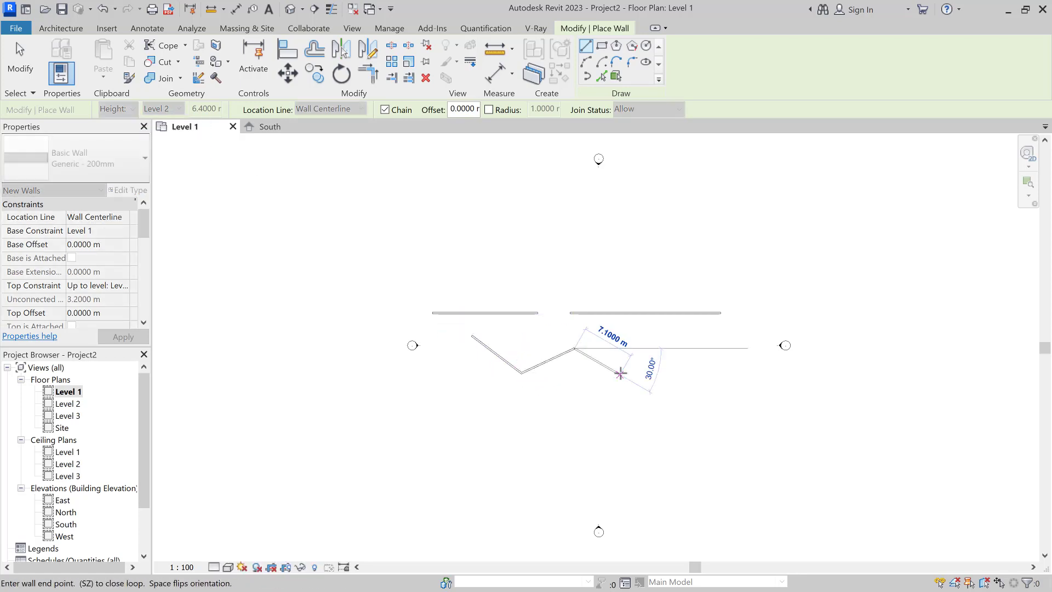
click(620, 373)
key(Escape)
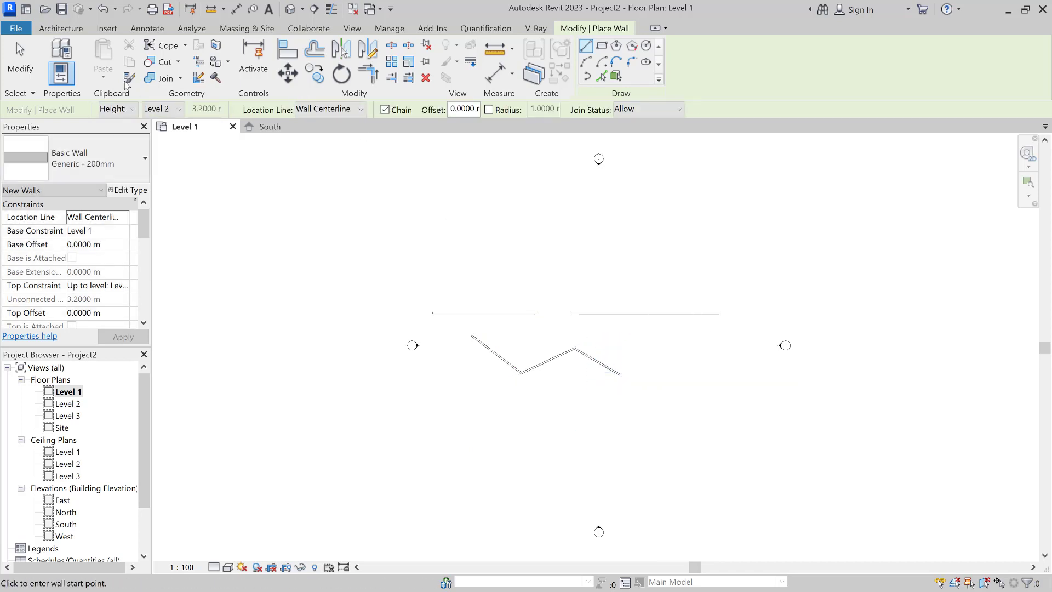
Step: With Chain off, draw a separate 12 m horizontal wall and a vertical wall, then re-enable Chain
click(60, 27)
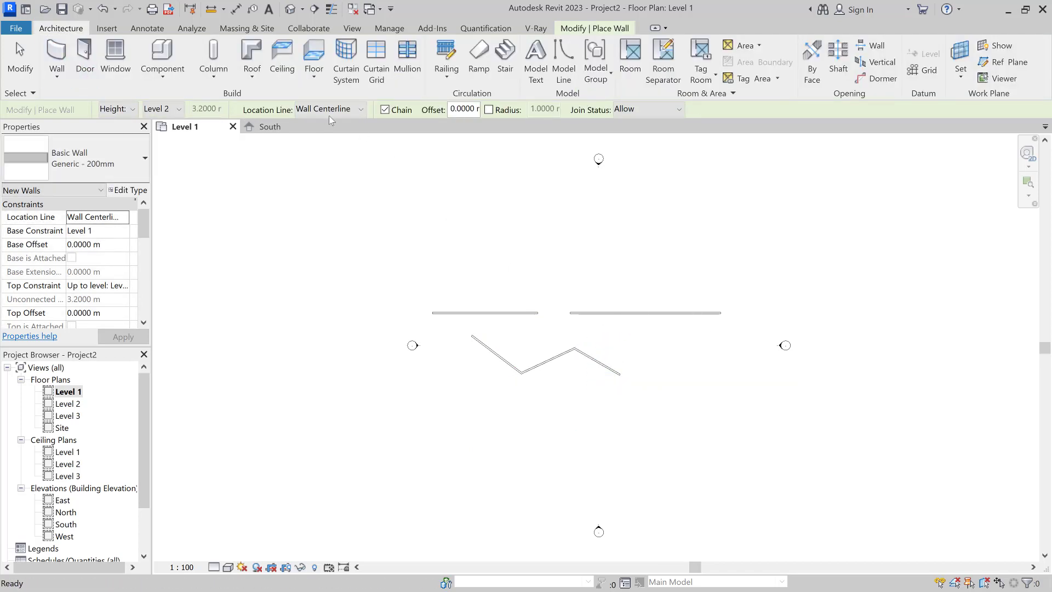
click(402, 112)
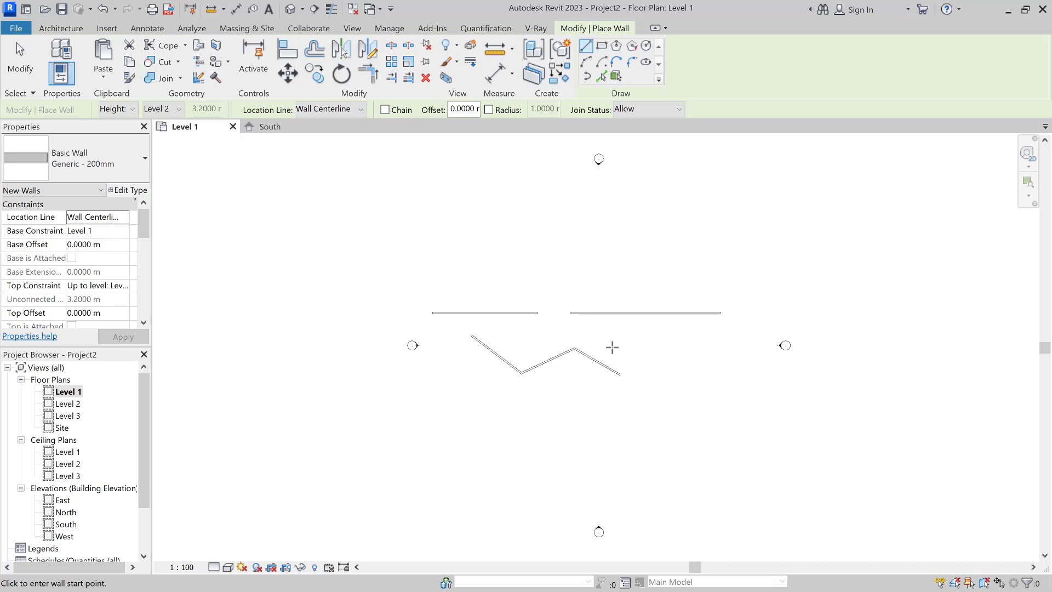
click(612, 347)
click(701, 347)
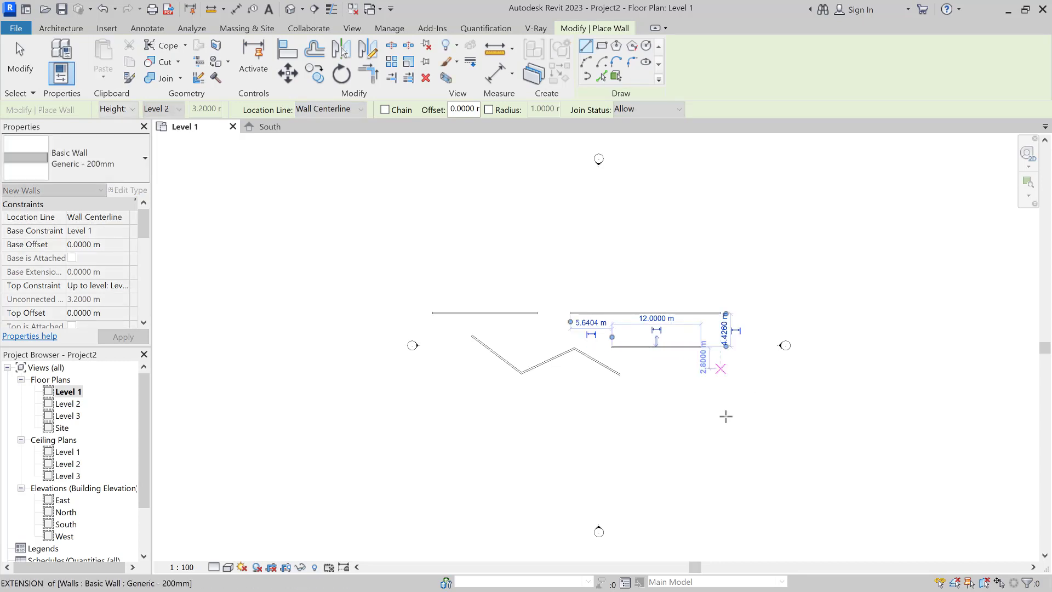
click(715, 386)
click(715, 448)
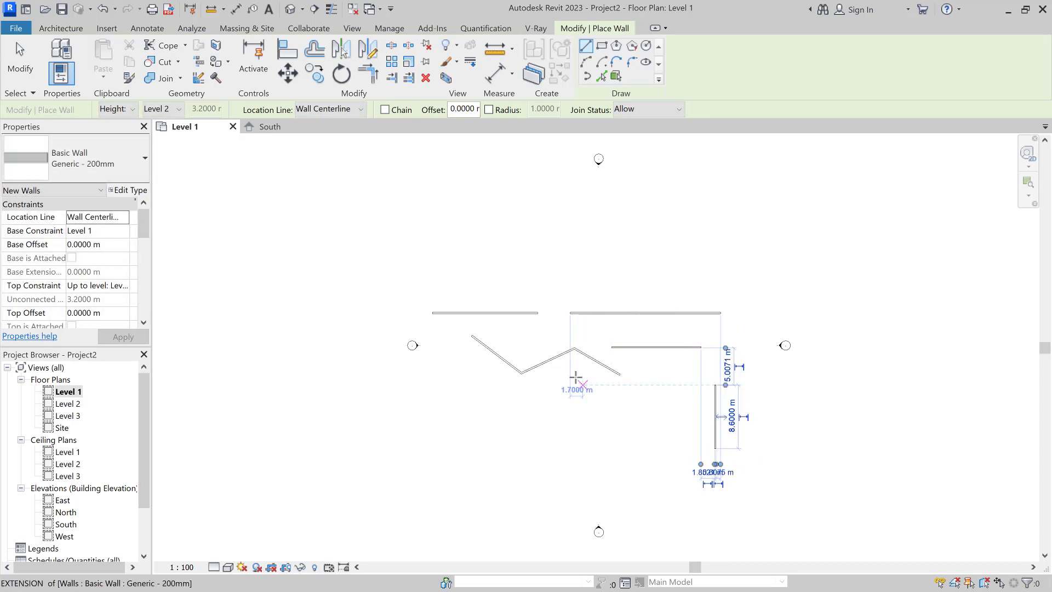
click(401, 111)
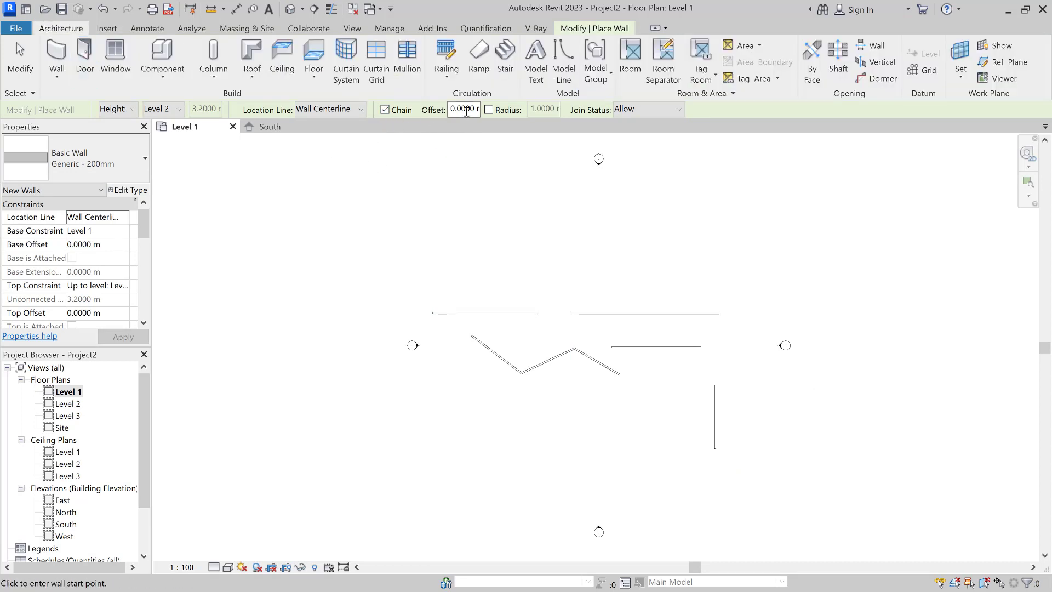
drag(450, 111, 508, 118)
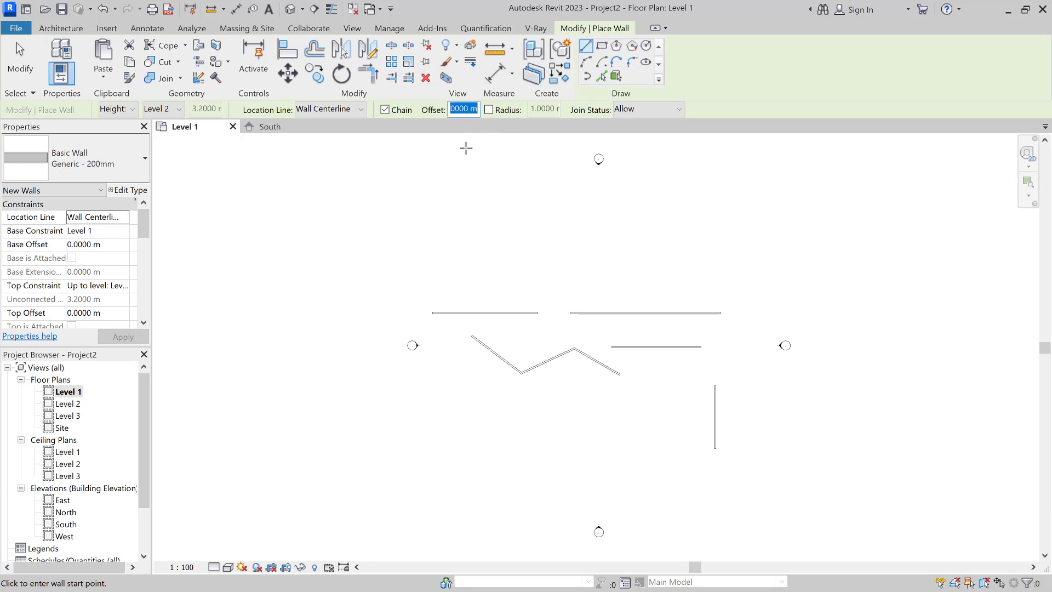
Step: Set the wall offset to 0.5 m and draw a four-segment chained wall
text(.5)
key(Return)
click(566, 400)
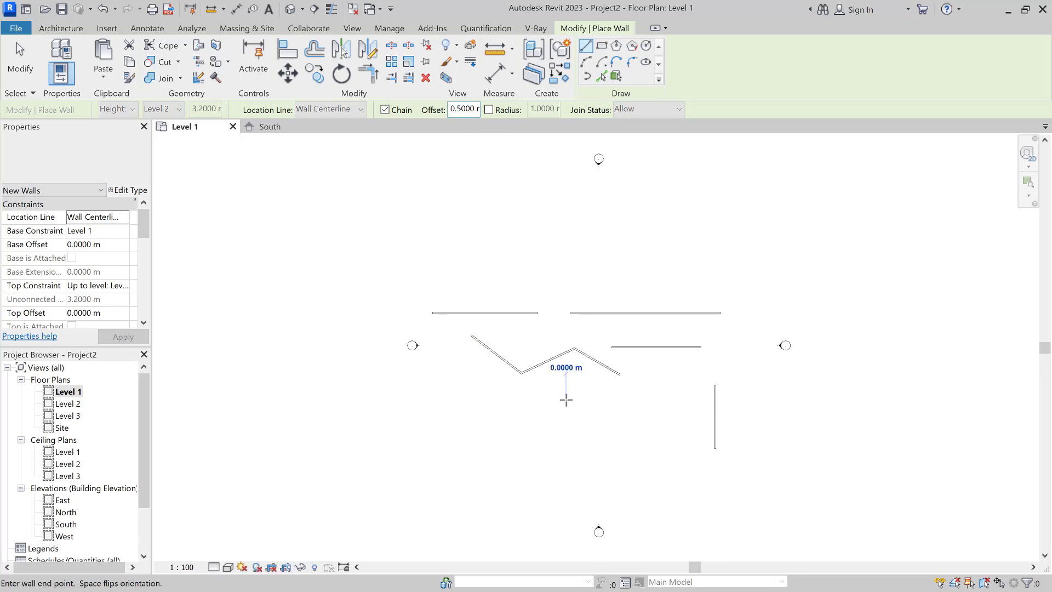
click(652, 464)
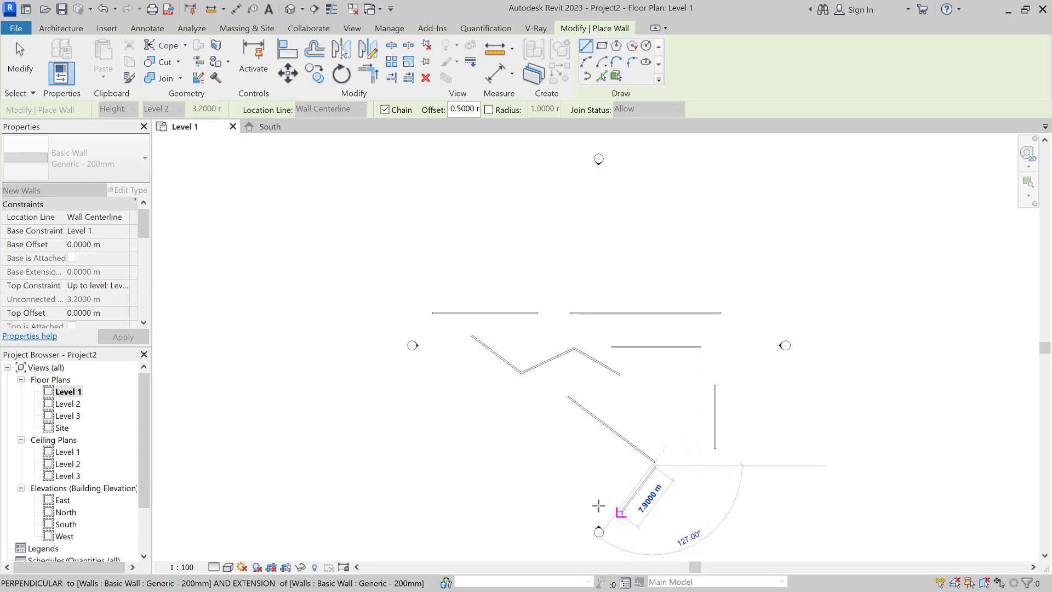
click(542, 480)
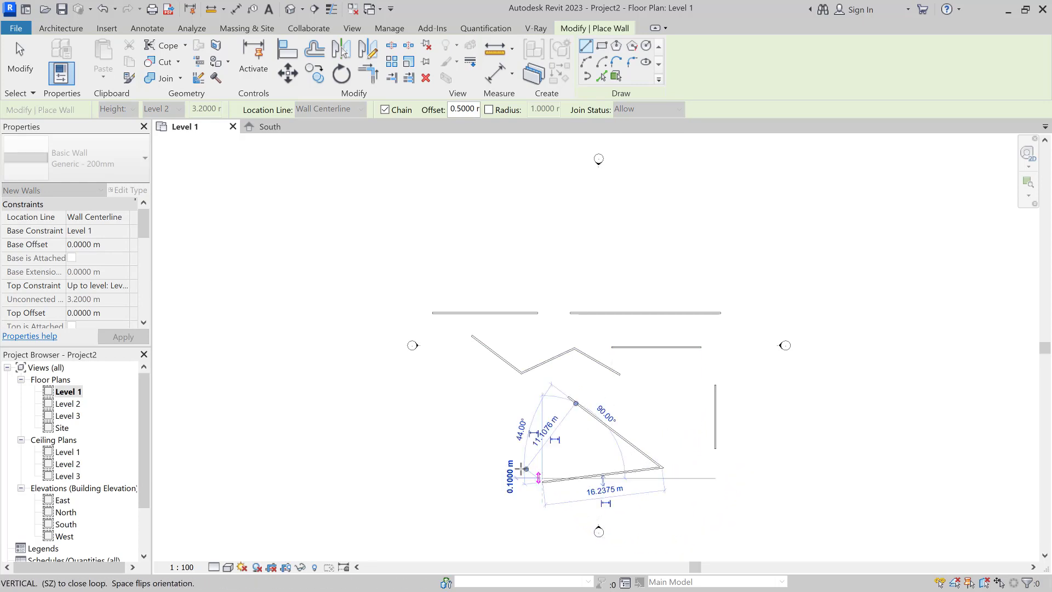
click(513, 422)
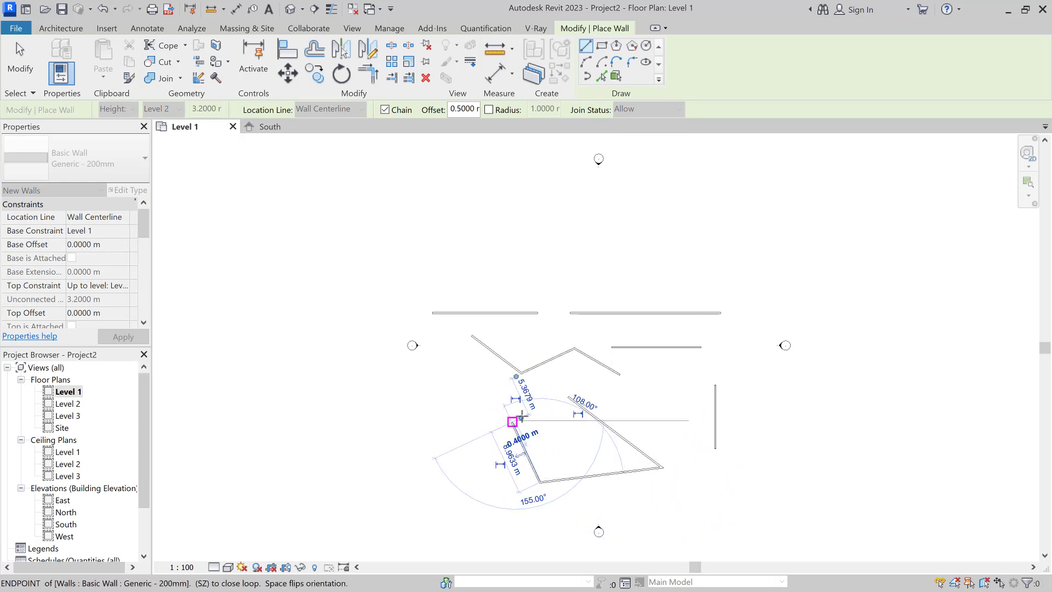
click(545, 410)
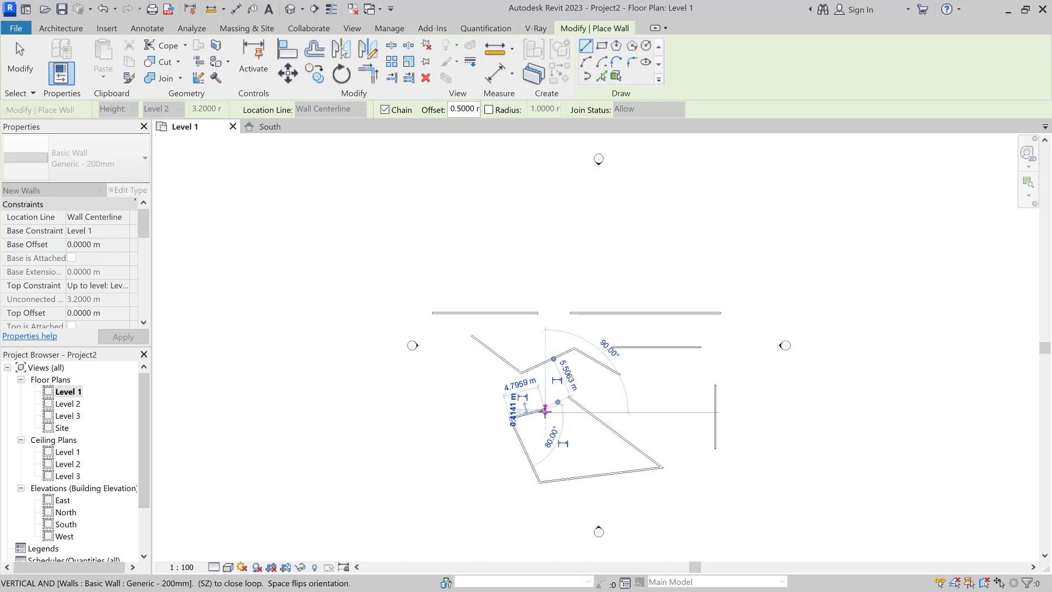
key(Escape)
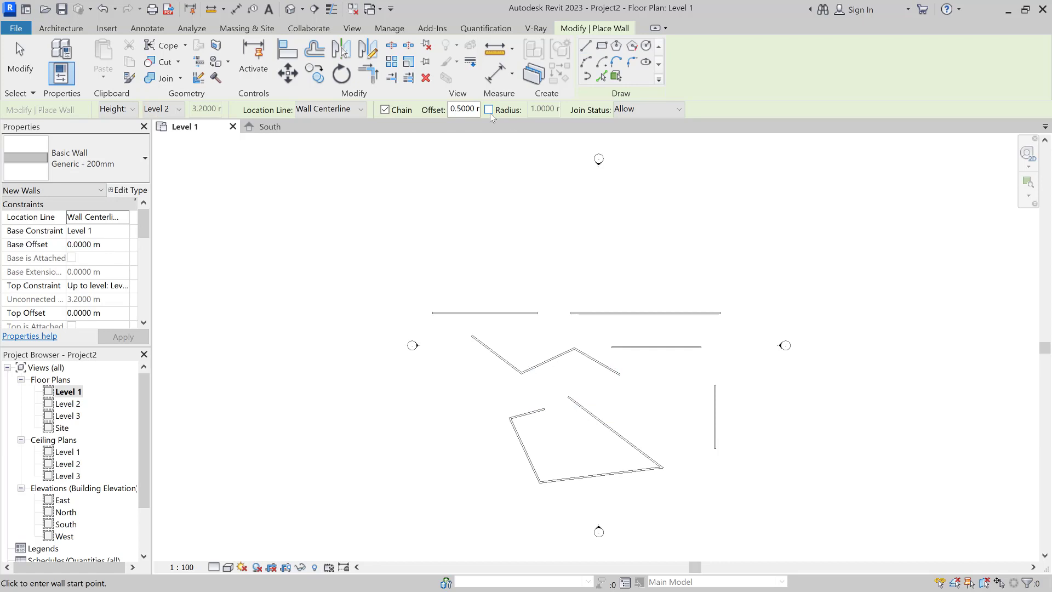
Step: Enable a 1 m corner radius and draw a two-segment wall with a rounded corner
click(489, 110)
click(425, 464)
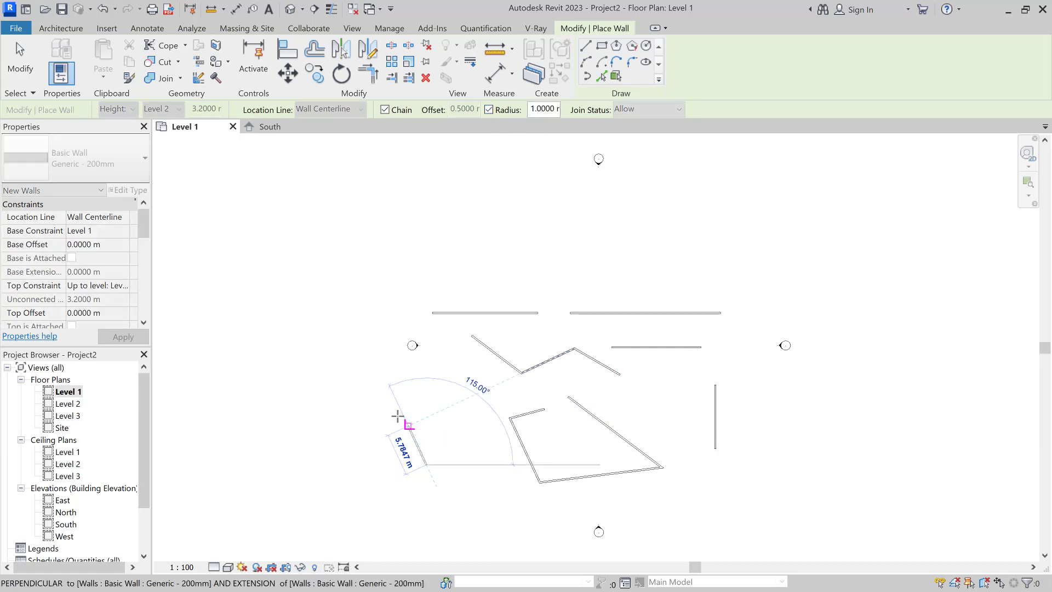
click(394, 410)
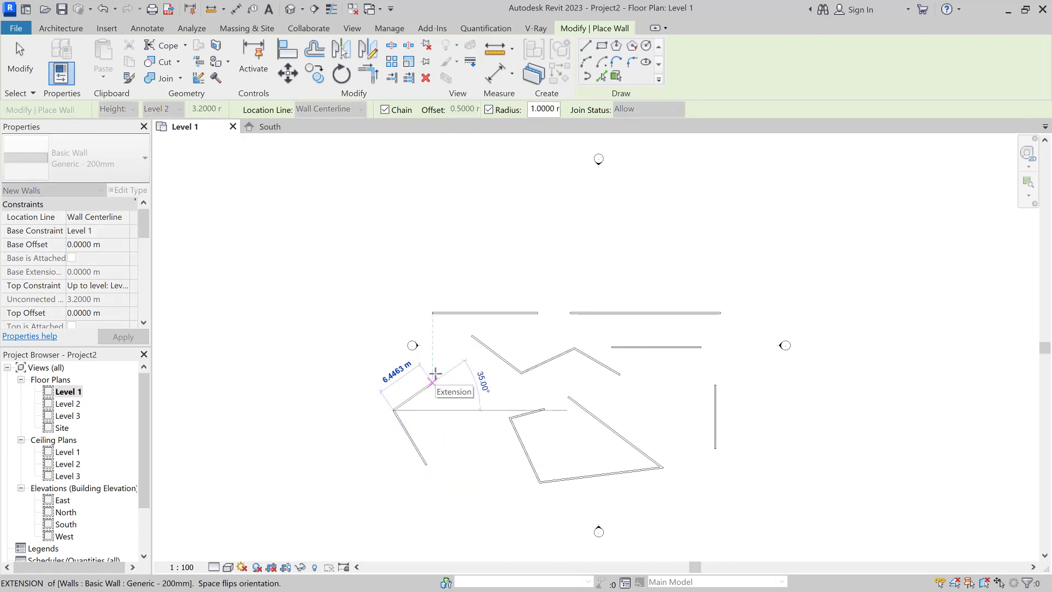
click(434, 372)
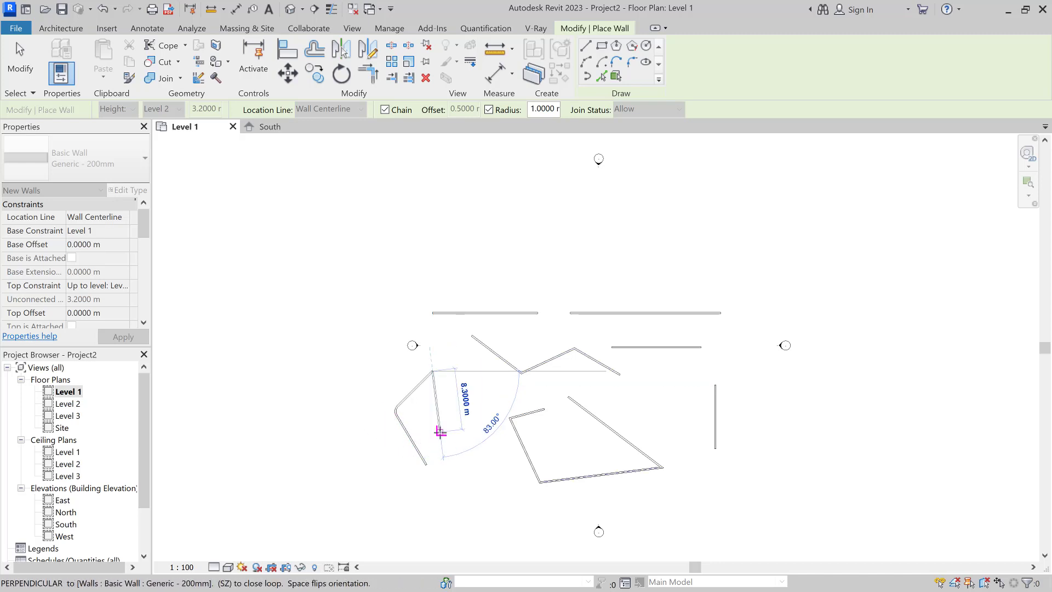
key(Escape)
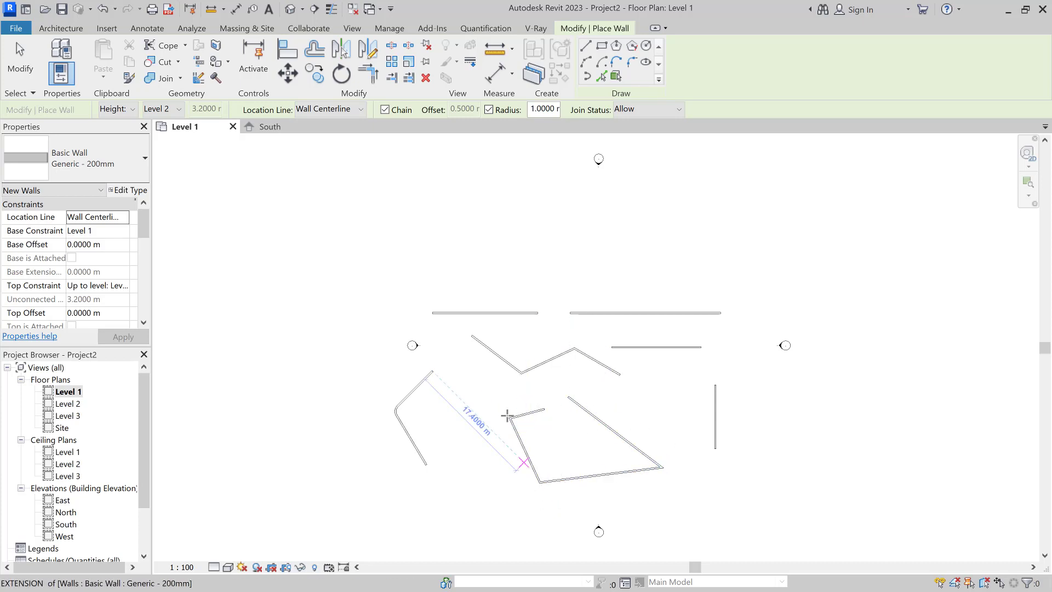
Step: Turn off the radius, reset offset to 0, keep Join Status Allow, and draw an L-shaped wall with a 6 m leg
click(488, 111)
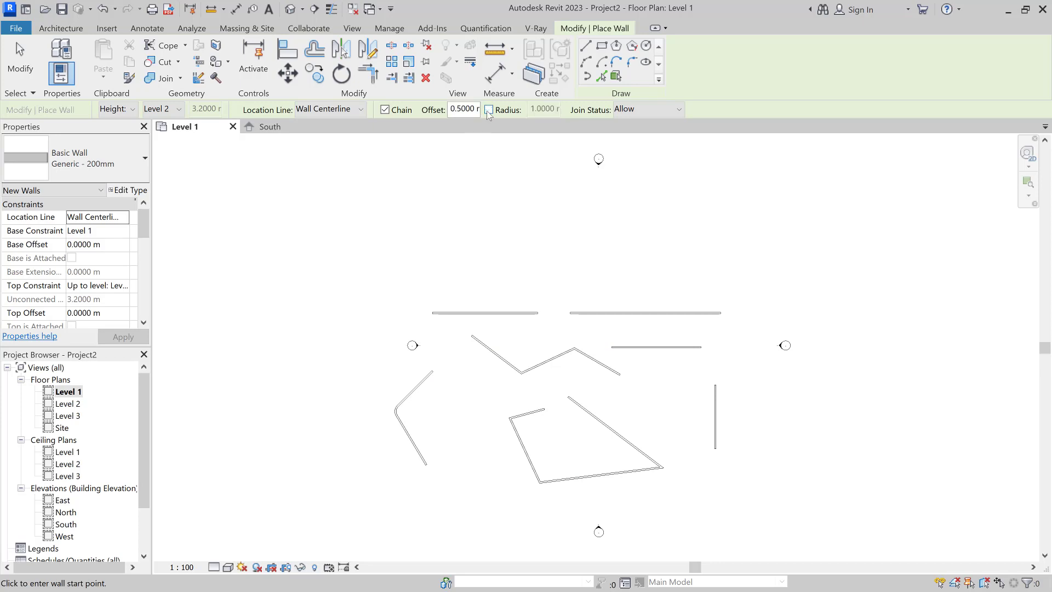
double_click(455, 110)
text(0)
click(641, 109)
click(630, 118)
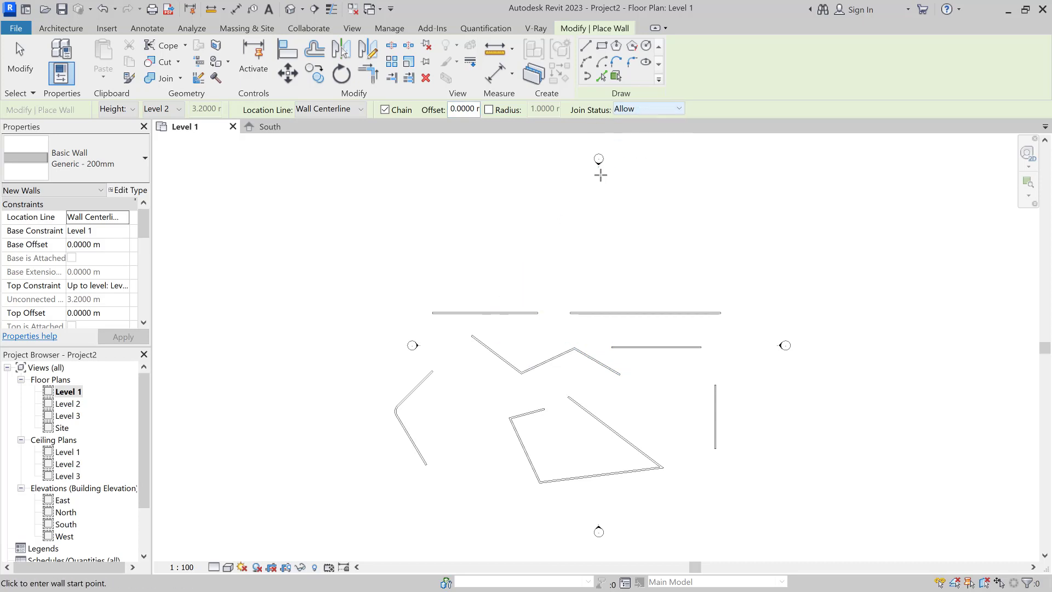
click(453, 422)
click(453, 369)
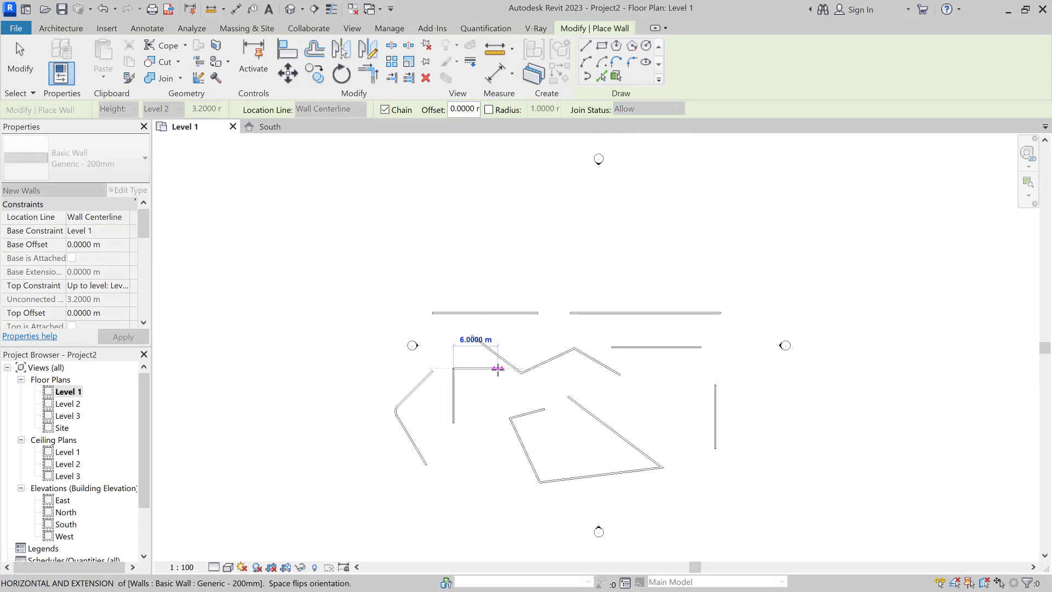
click(498, 368)
key(Escape)
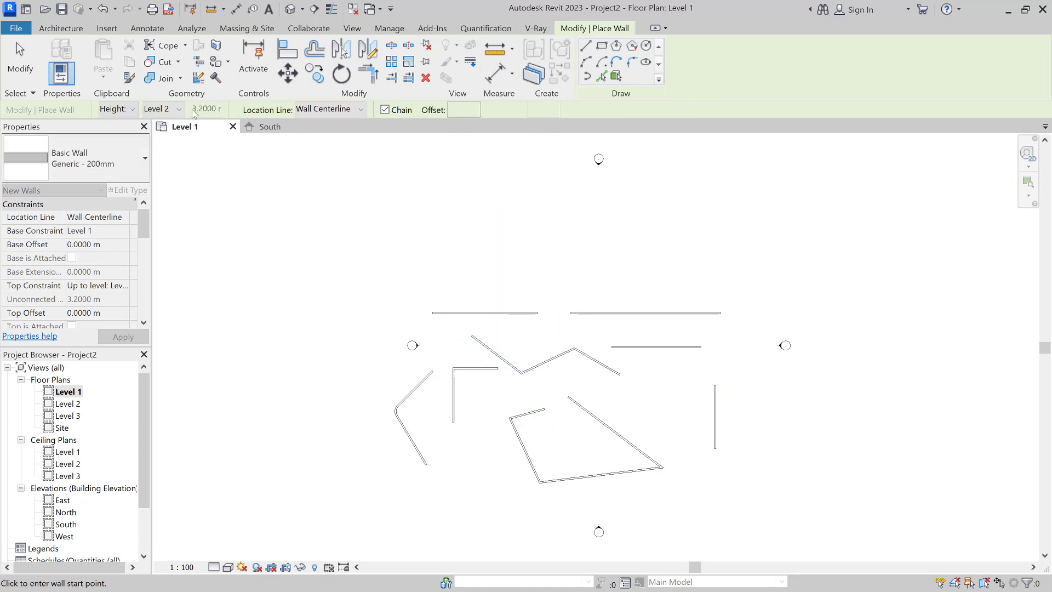
Step: Set Join Status to Disallow and draw another wall above the others
click(665, 111)
click(635, 130)
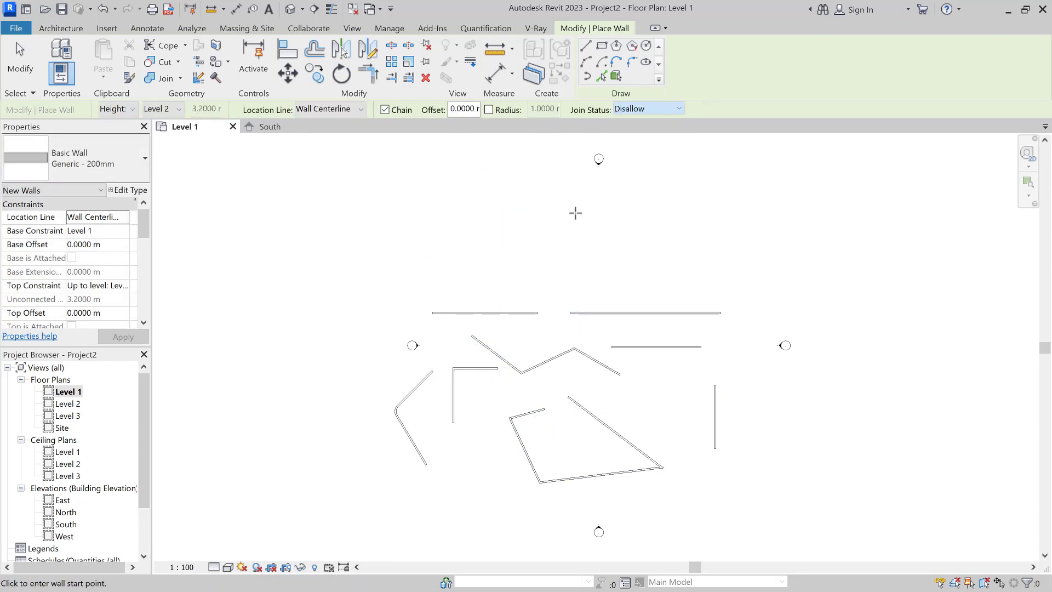
click(551, 267)
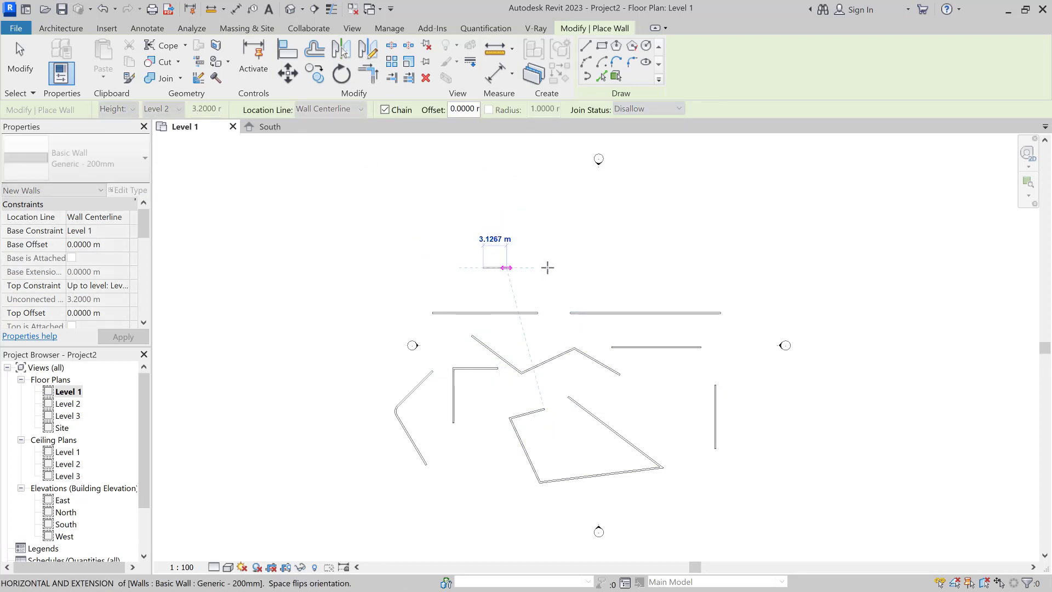
click(551, 216)
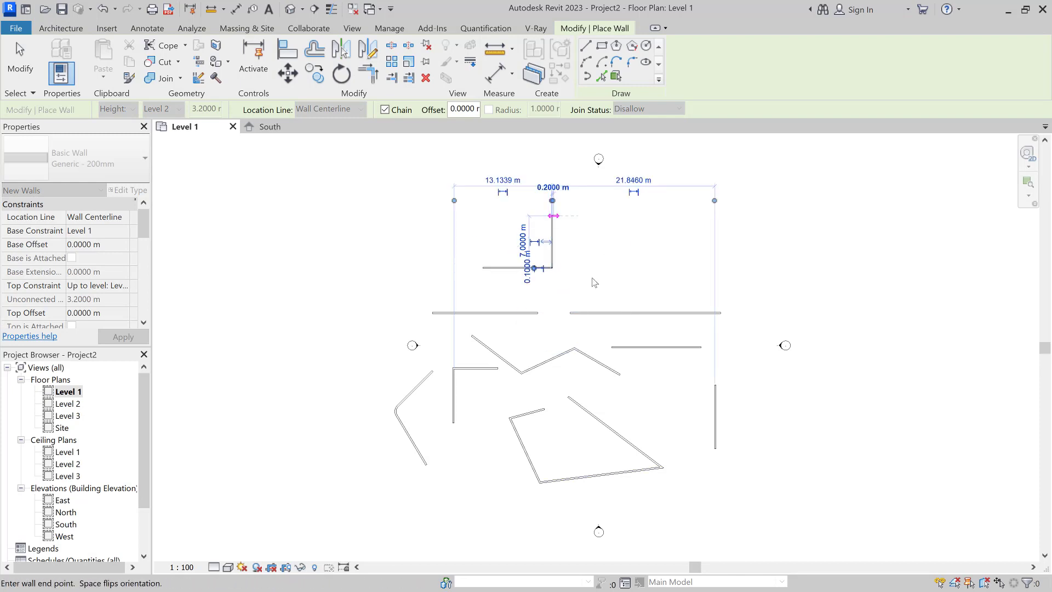
Step: Zoom to fit and delete all practice walls on Level 1 using two crossing-window selections
key(Escape)
key(Escape)
scroll(545, 269, up, 5)
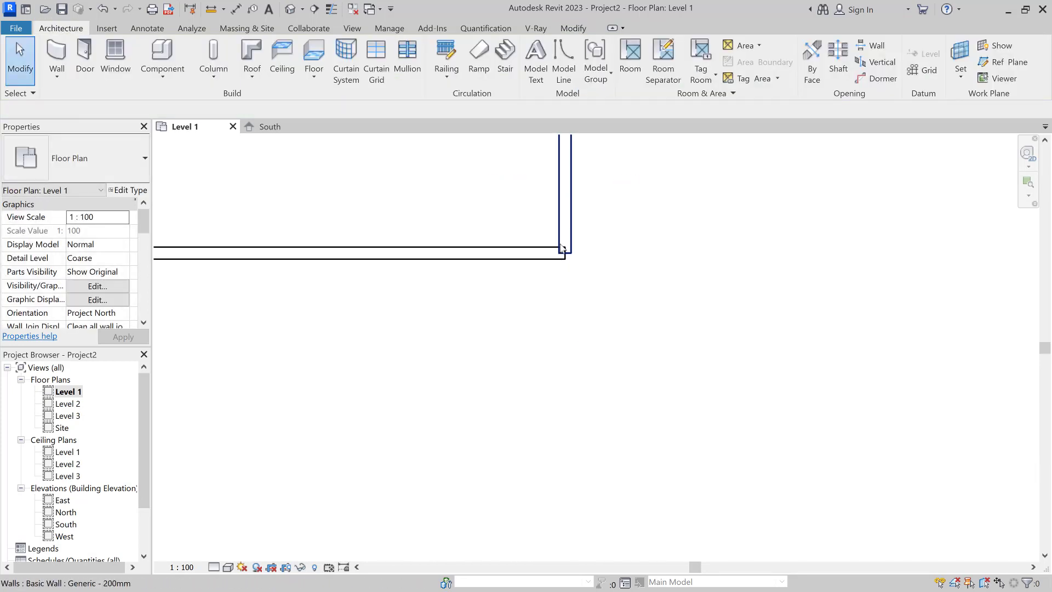
scroll(540, 235, down, 6)
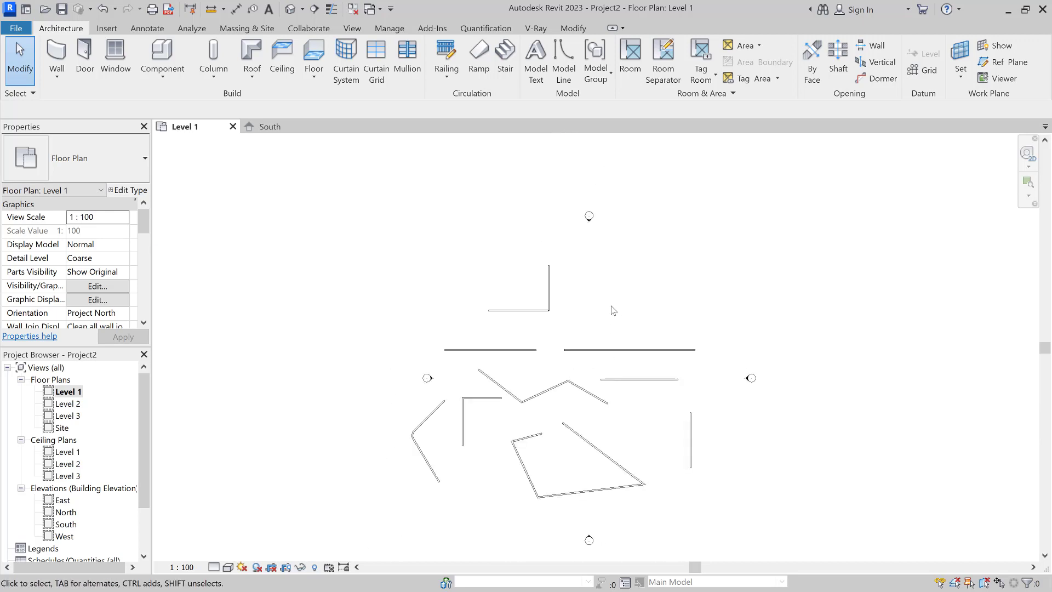
middle_drag(628, 314, 613, 277)
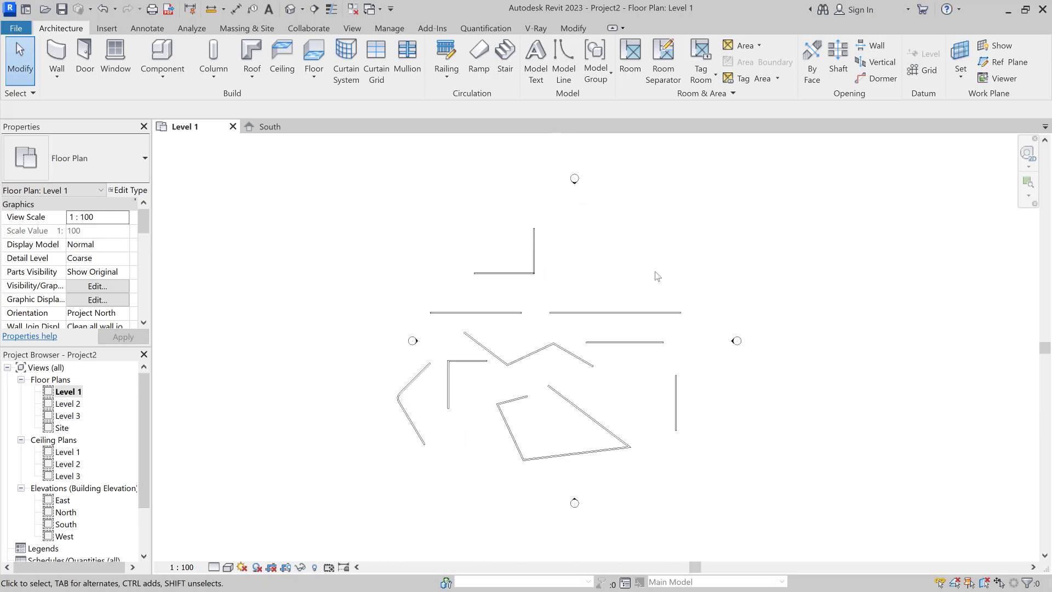
drag(667, 246, 434, 445)
key(Delete)
drag(701, 354, 386, 462)
key(Delete)
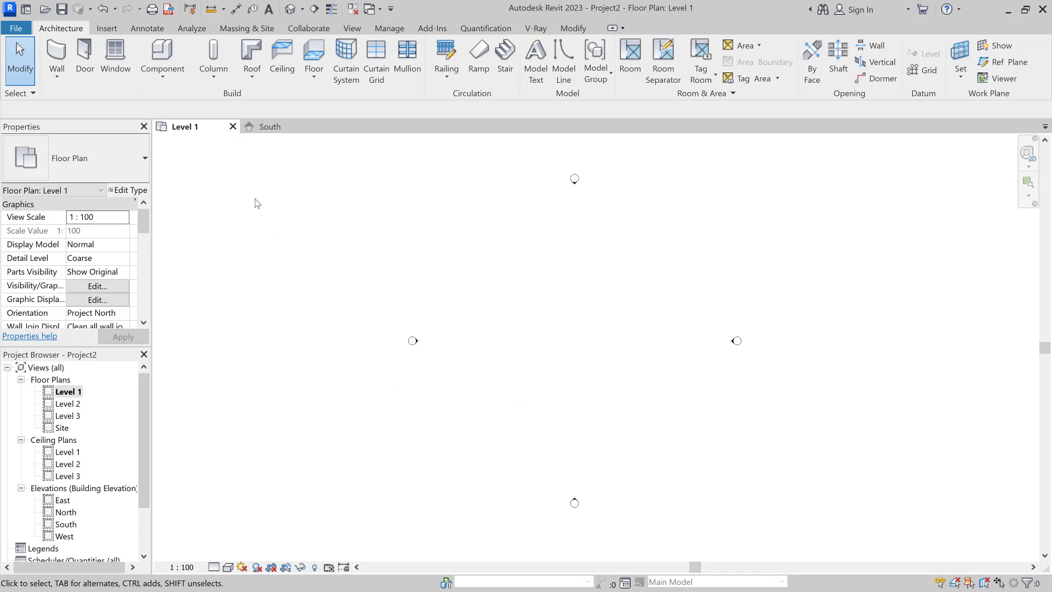
Step: Choose SamplePlanSketch.jpeg for import through Insert > Import Image
click(107, 29)
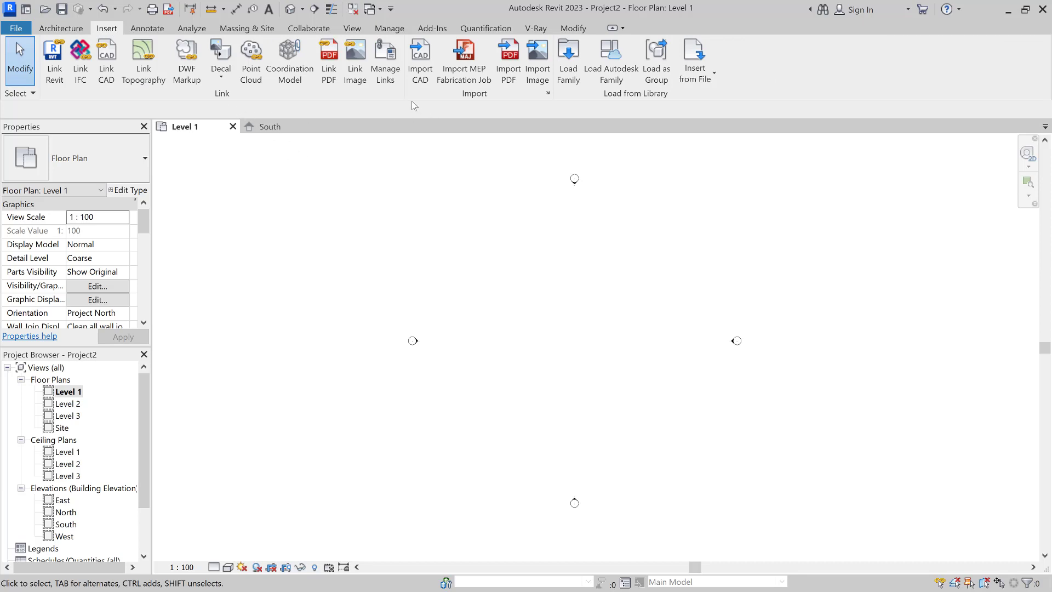
click(537, 66)
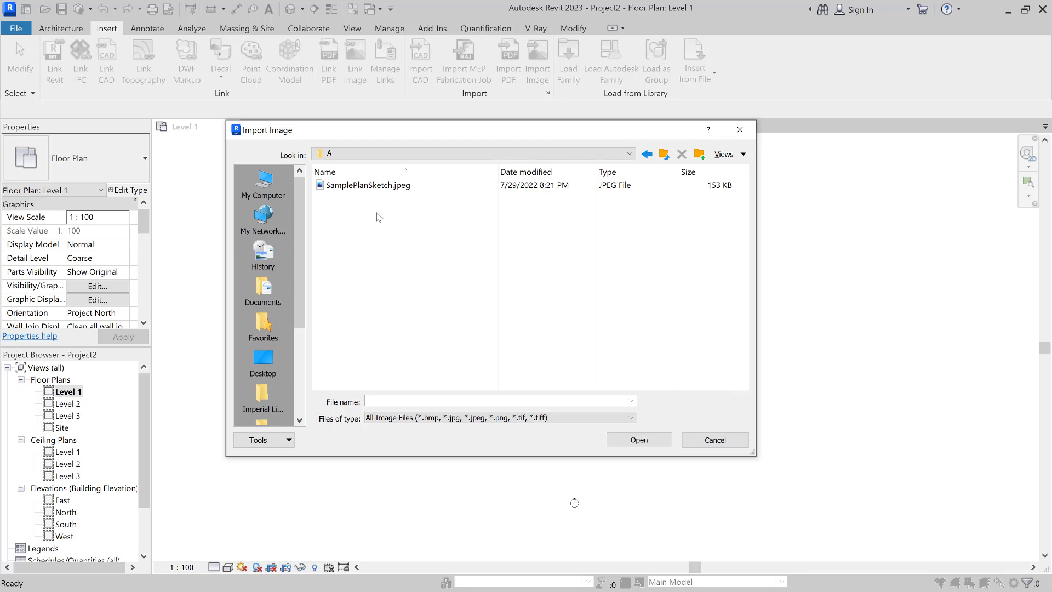
click(378, 186)
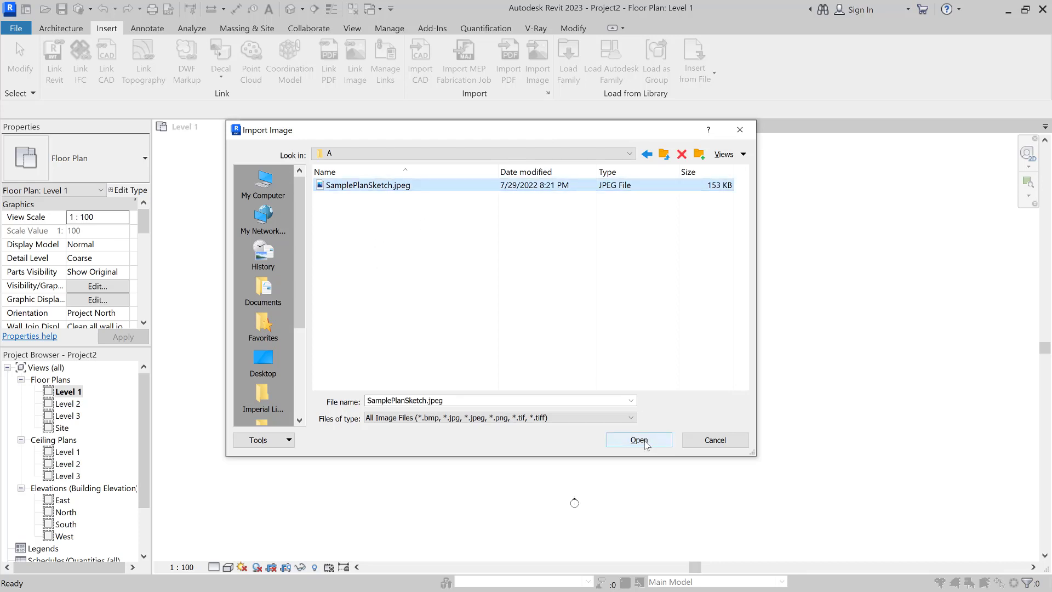
click(640, 440)
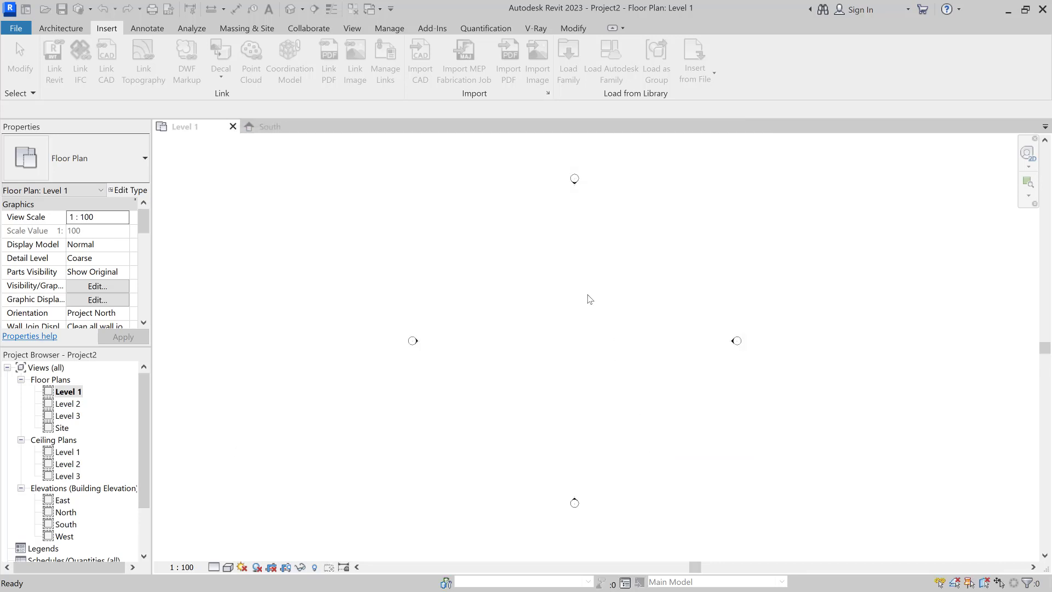
Step: Place the sketch image on Level 1, nudge it into position, and resize it to about 42.38 m wide
click(584, 323)
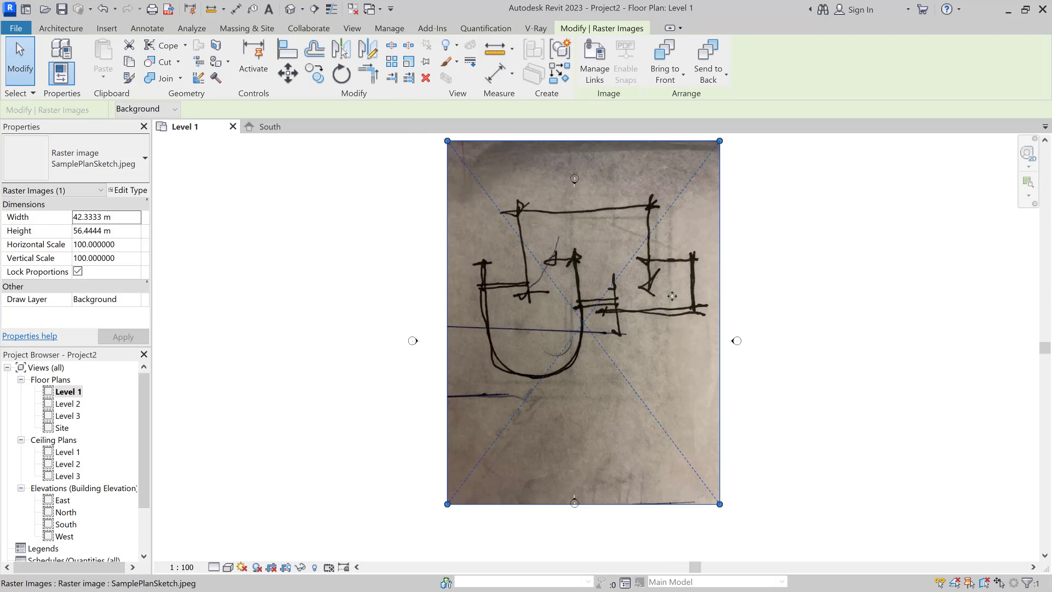
drag(672, 296, 663, 319)
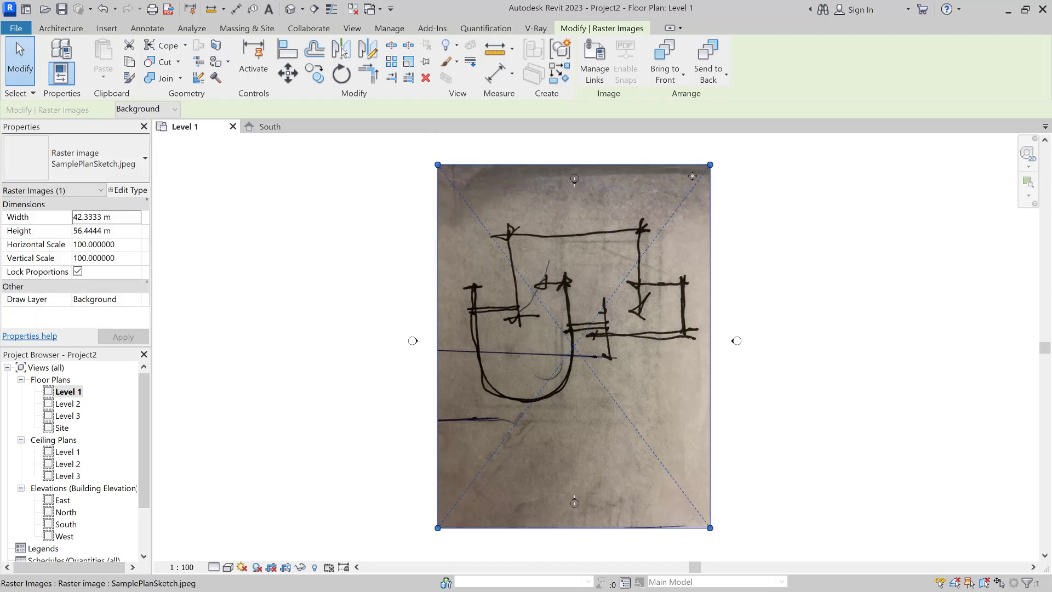
mouse_move(710, 164)
mouse_down()
mouse_move(664, 219)
mouse_move(712, 166)
mouse_up()
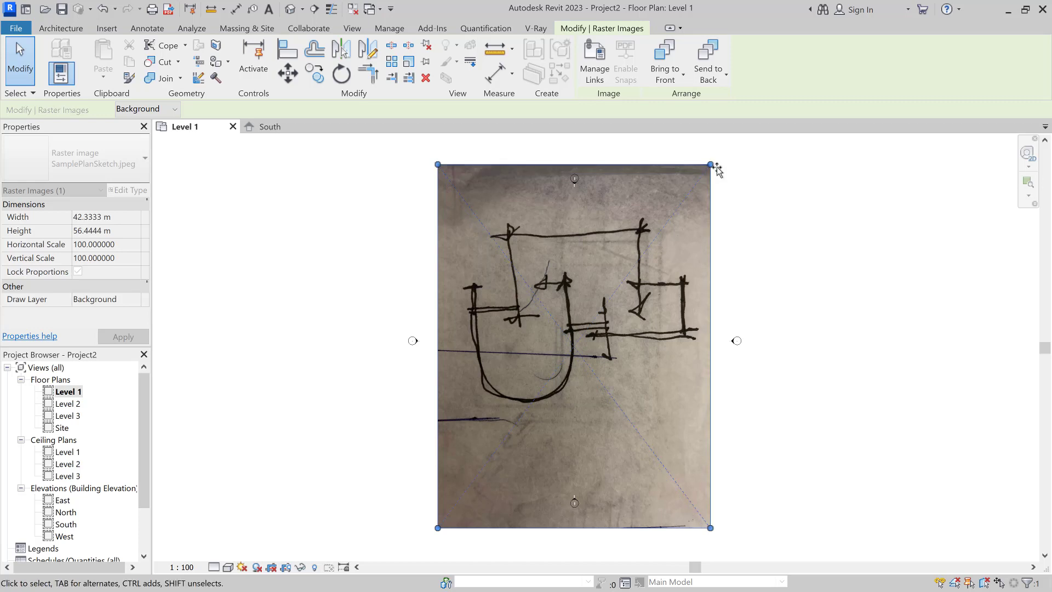
click(341, 72)
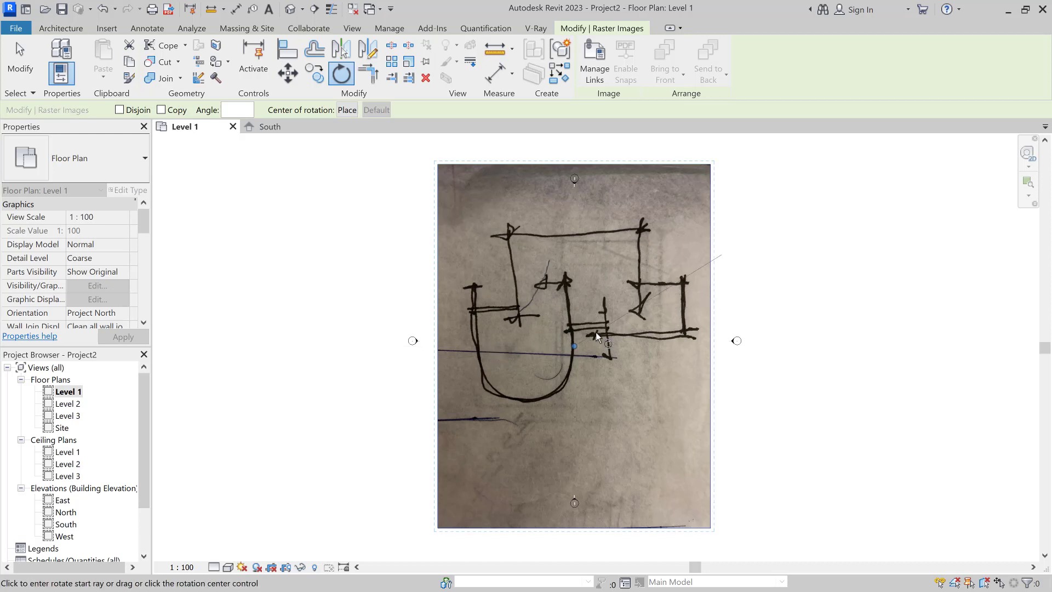
key(Escape)
click(294, 256)
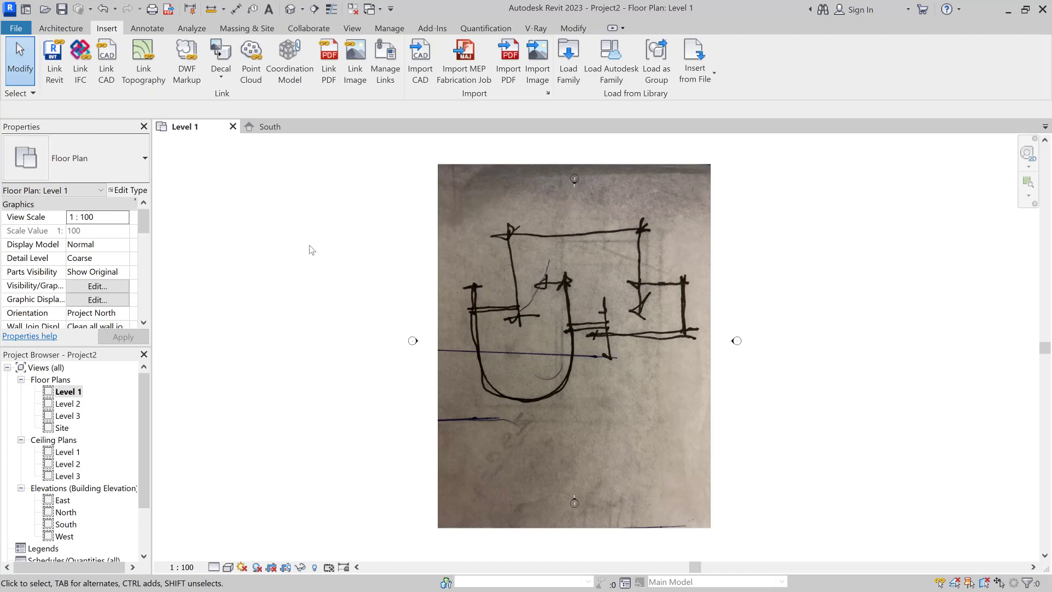
Step: Draw a 25 m horizontal wall from the sketch's top-left corner along its top line
click(60, 29)
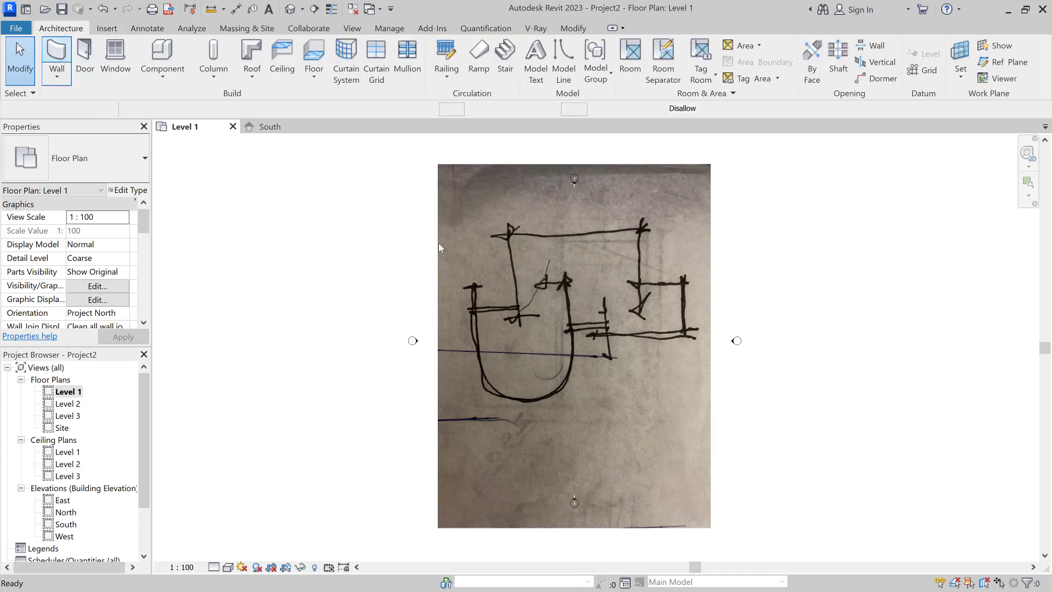
click(52, 57)
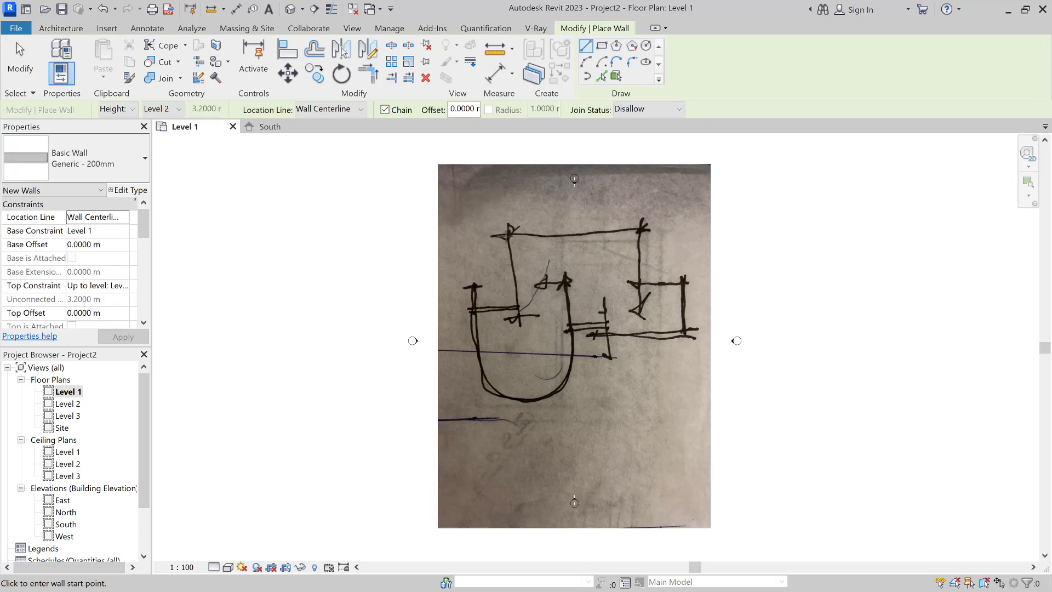
click(509, 234)
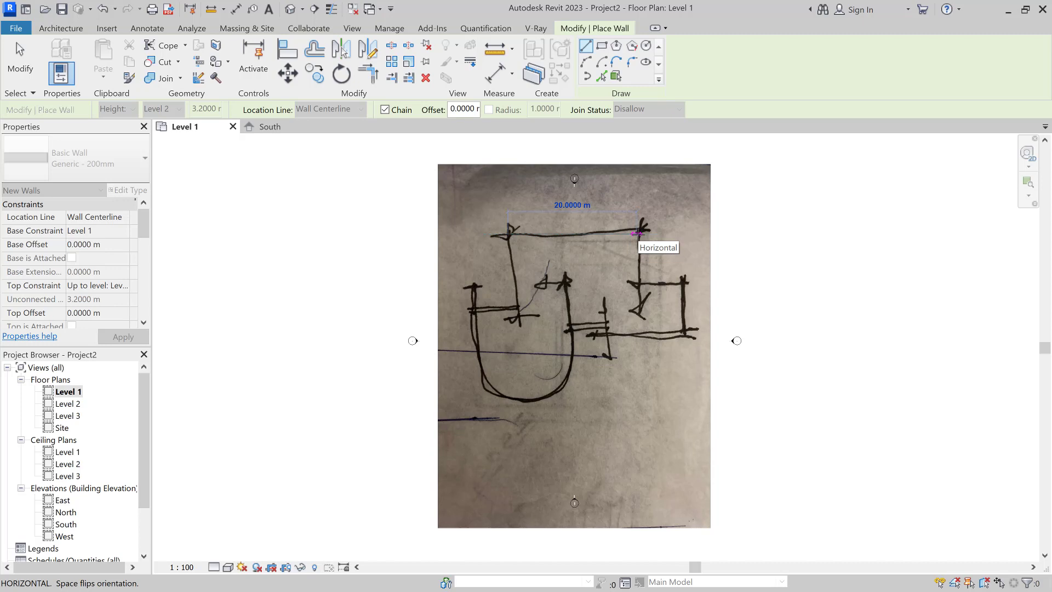
text(25)
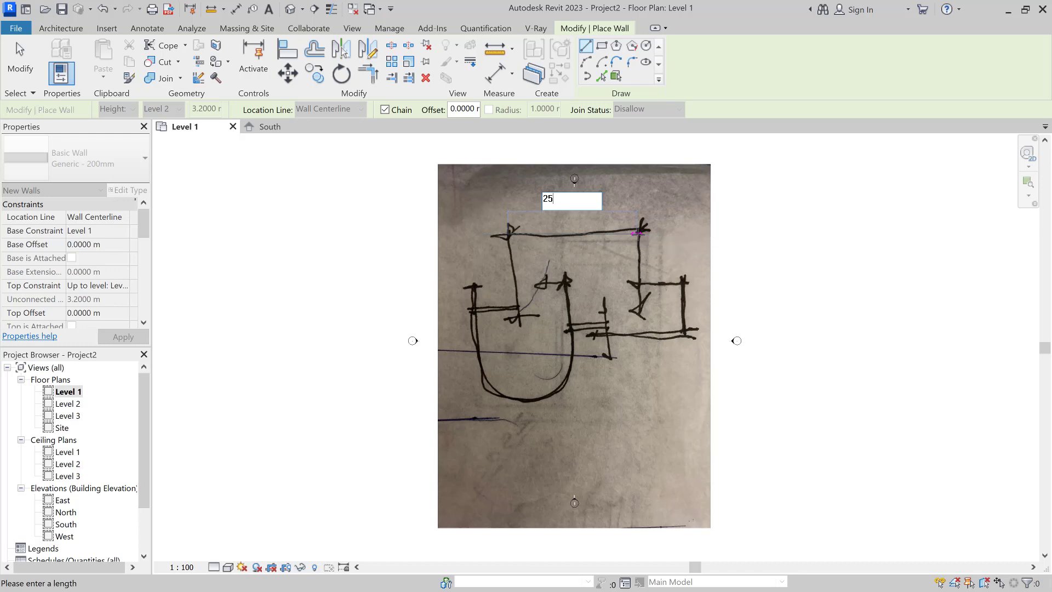
key(Return)
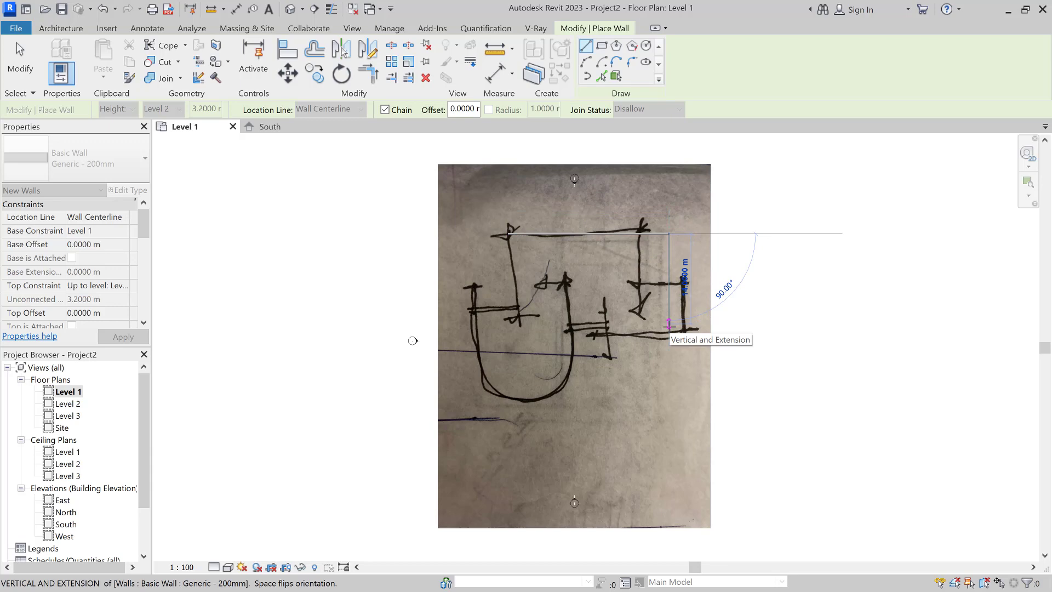
key(Escape)
key(Escape)
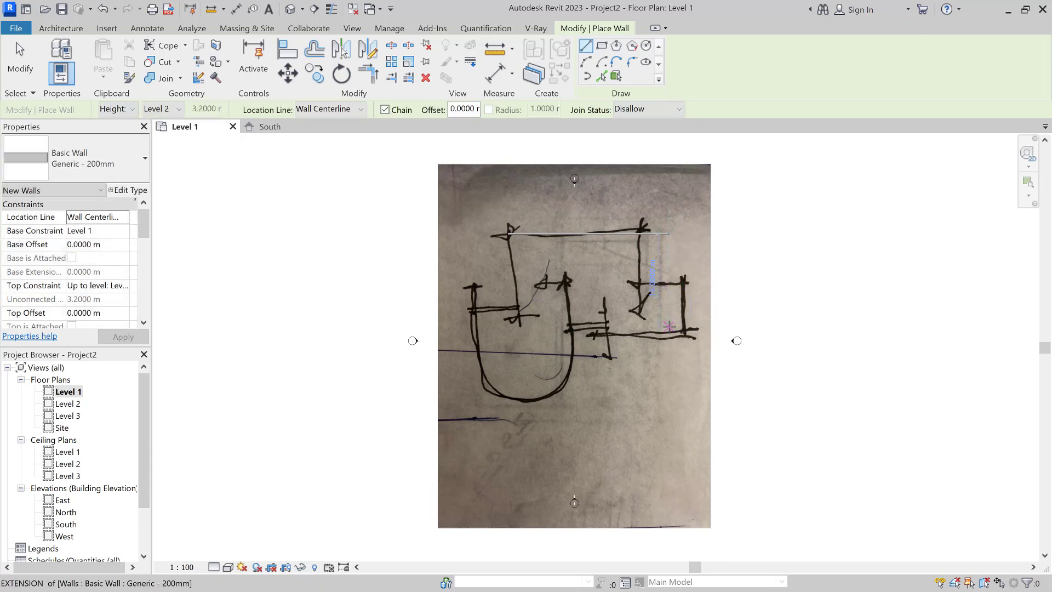
click(655, 314)
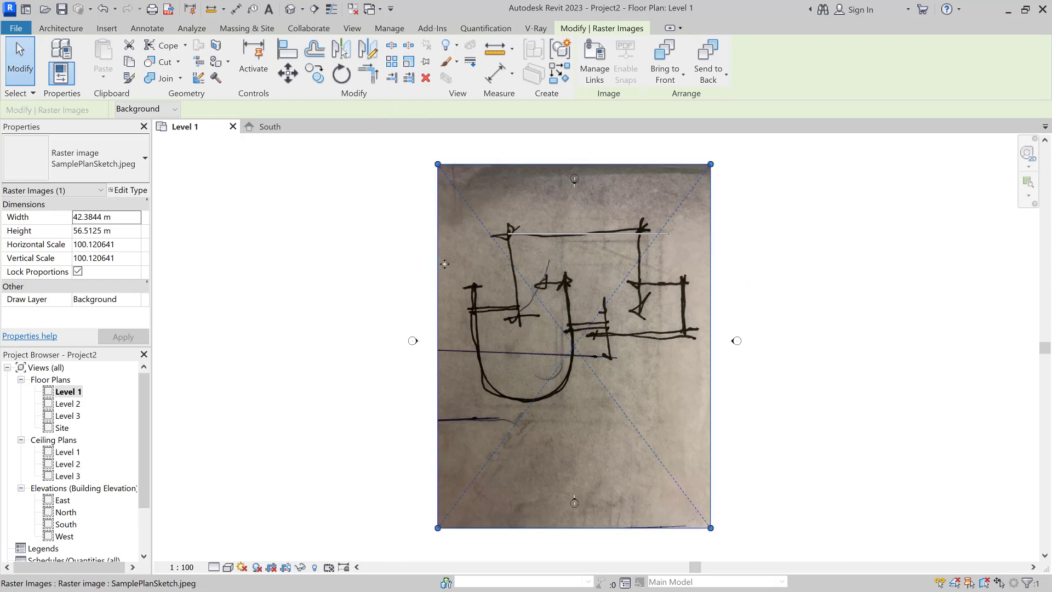
Step: Try scaling the sketch image numerically by 1.84 from the wall endpoint, then undo it
key(Escape)
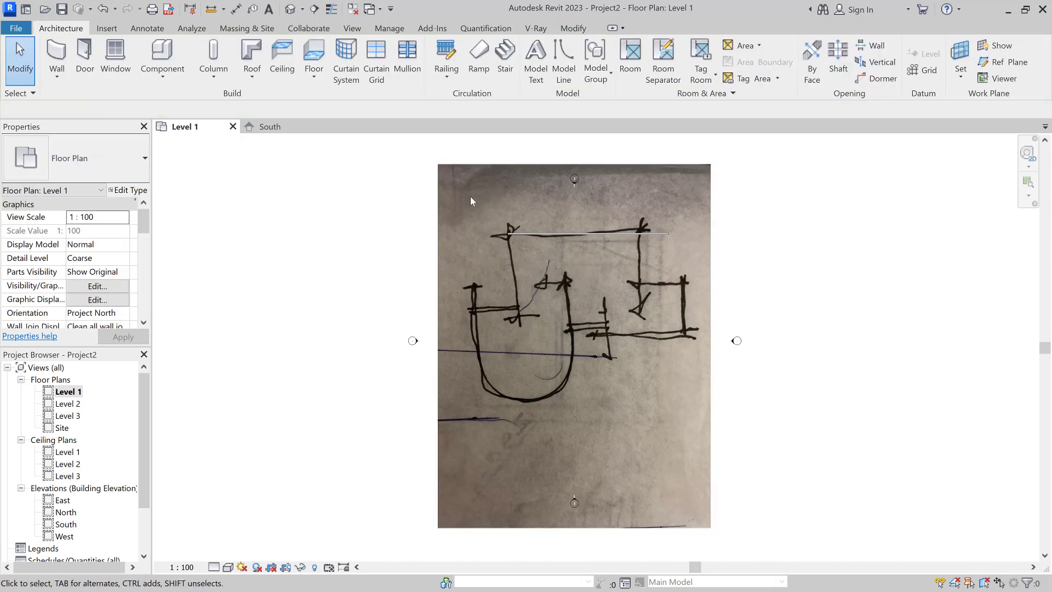
click(468, 222)
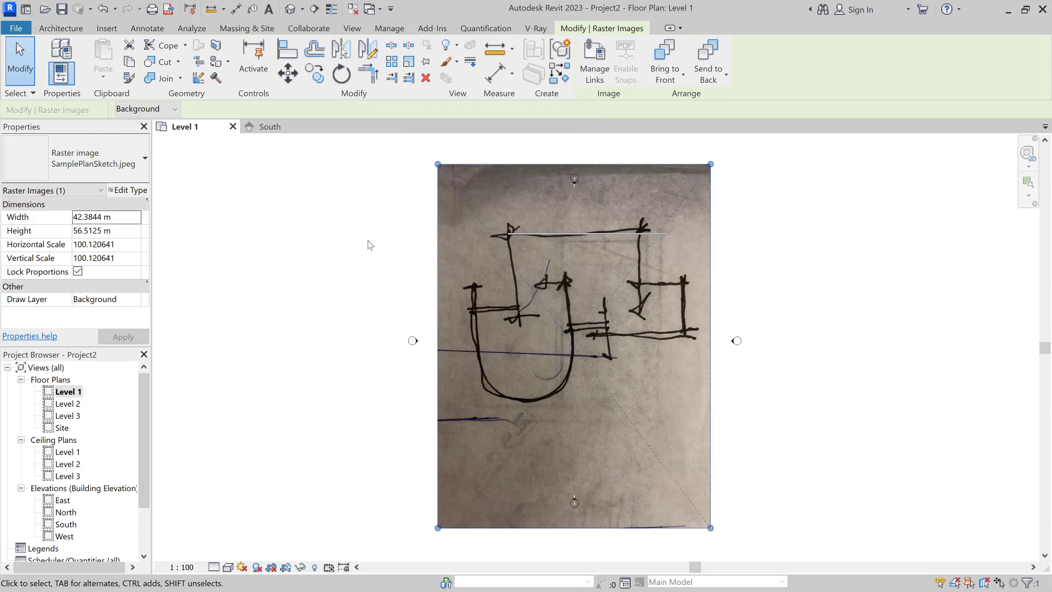
key(r)
key(e)
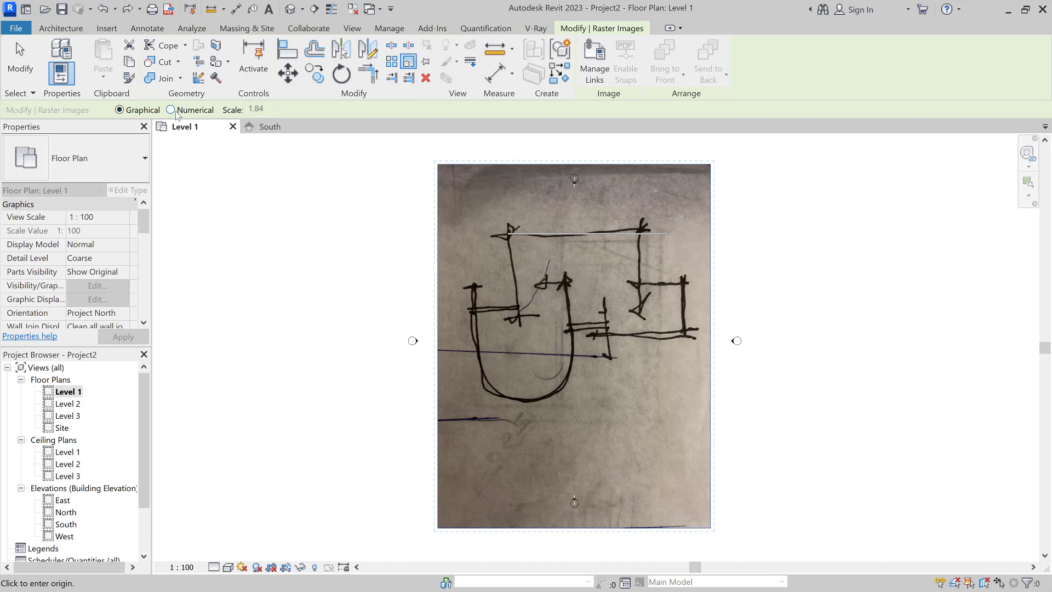
click(203, 112)
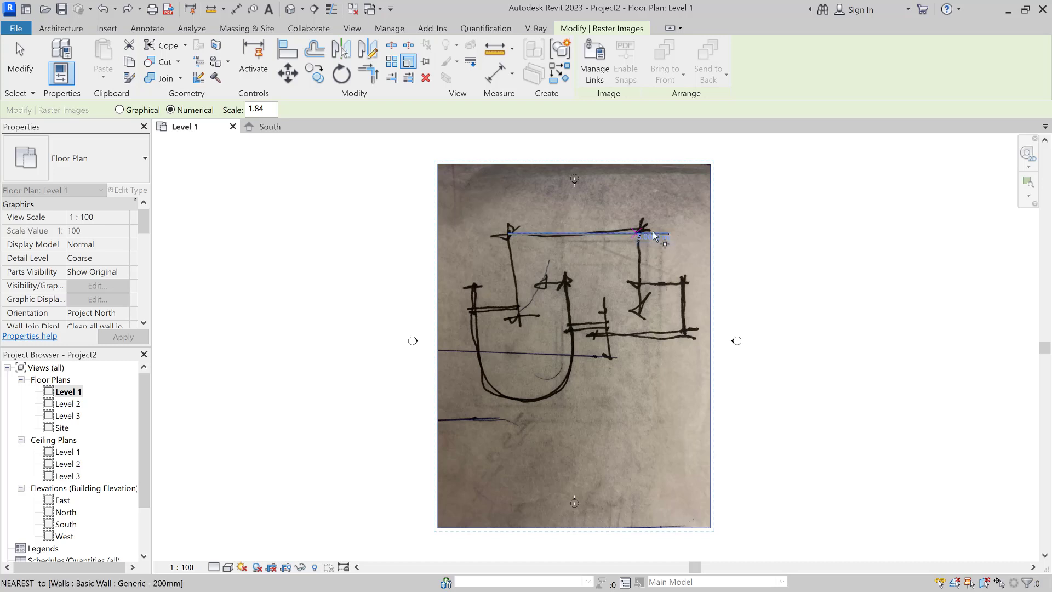
click(508, 233)
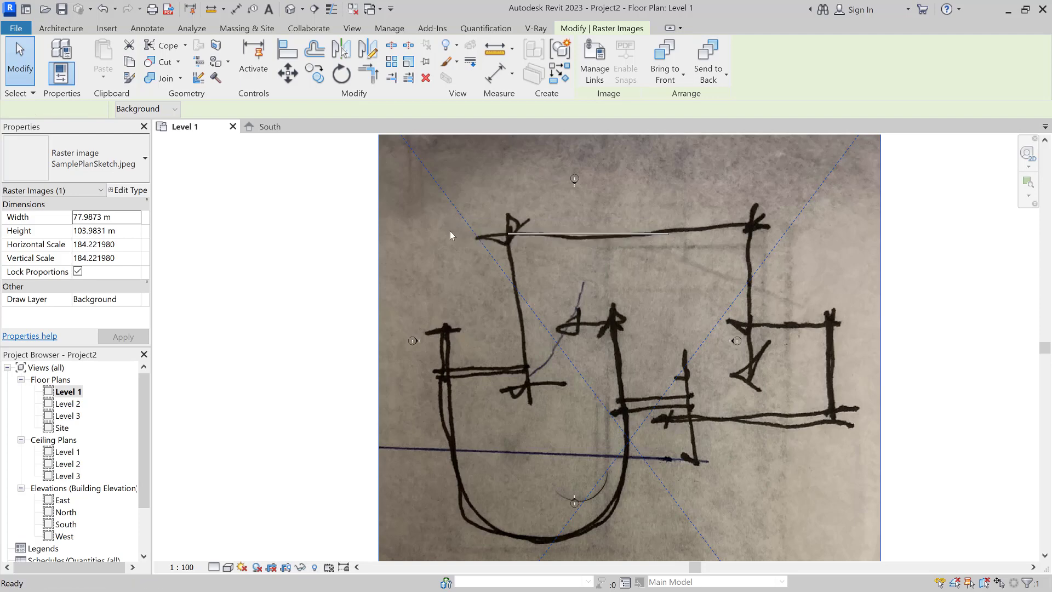
key(ctrl+z)
Step: Rescale the sketch graphically from the wall's left end to its right end, making it 52.9805 m wide
click(459, 279)
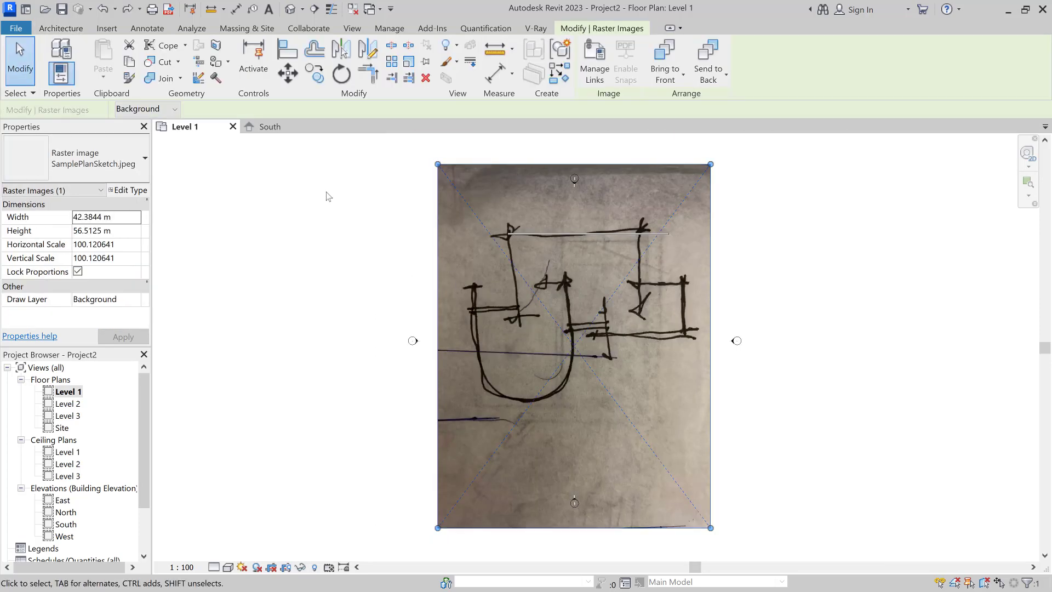
click(378, 76)
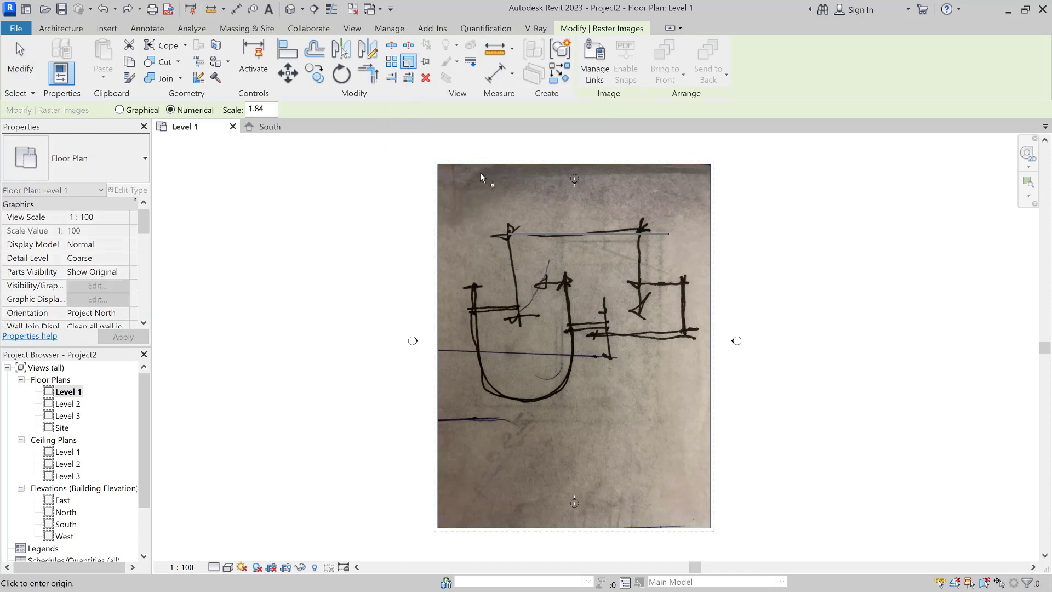
click(119, 110)
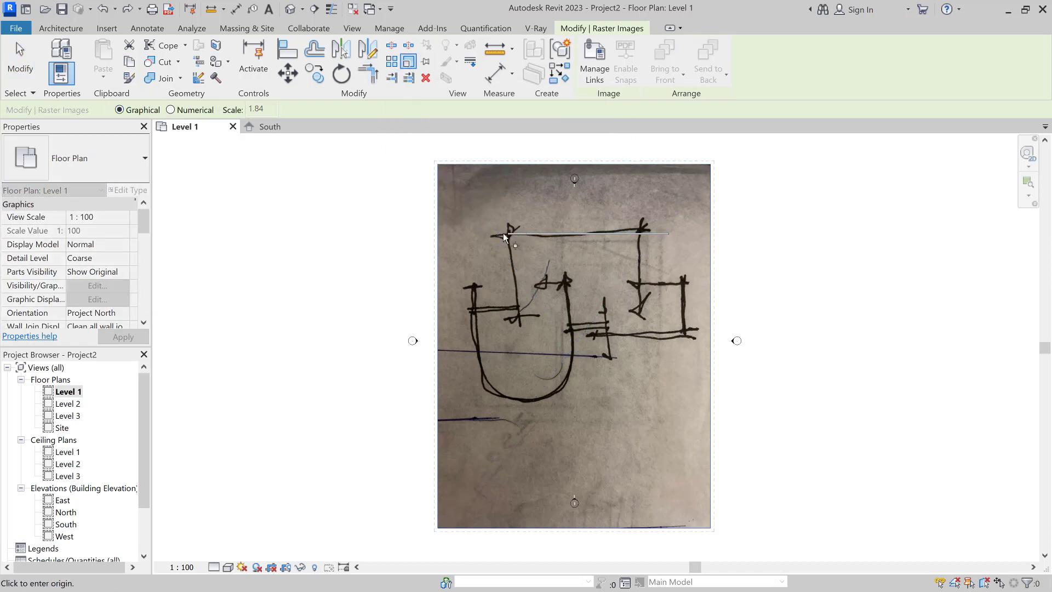
click(507, 235)
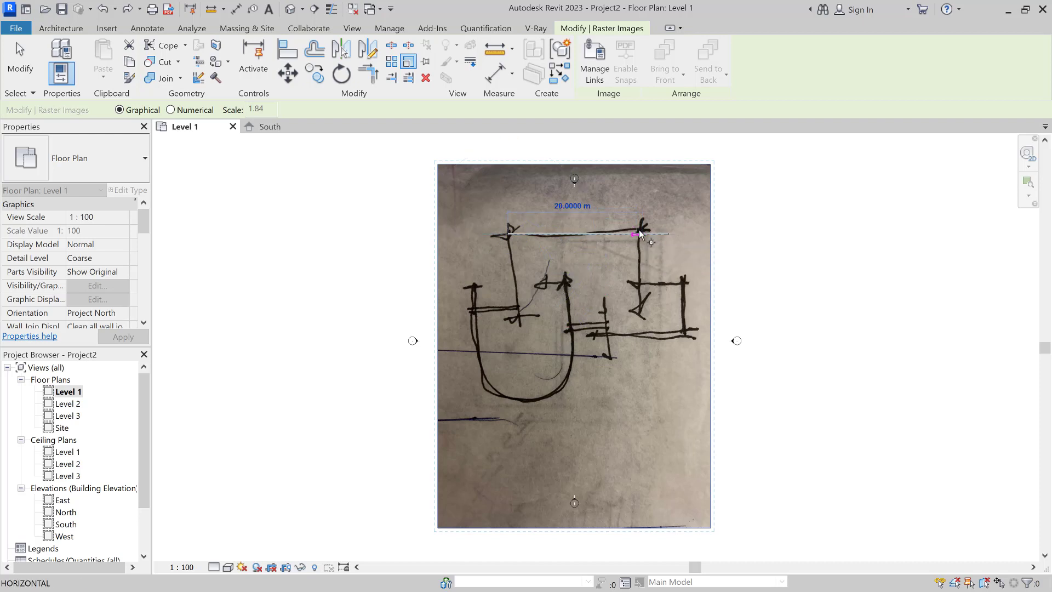
click(669, 235)
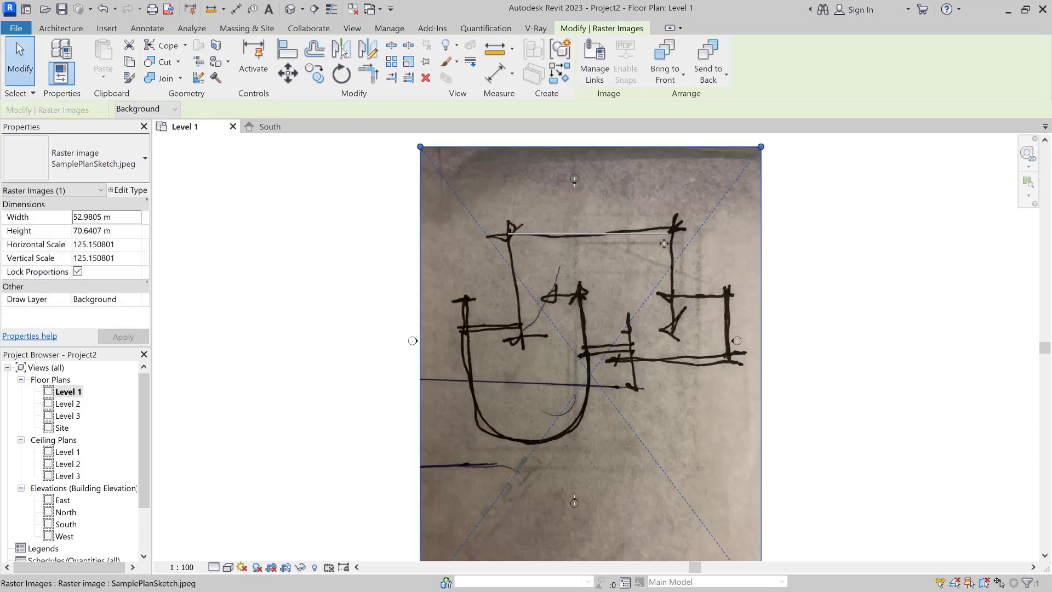
scroll(658, 261, up, 2)
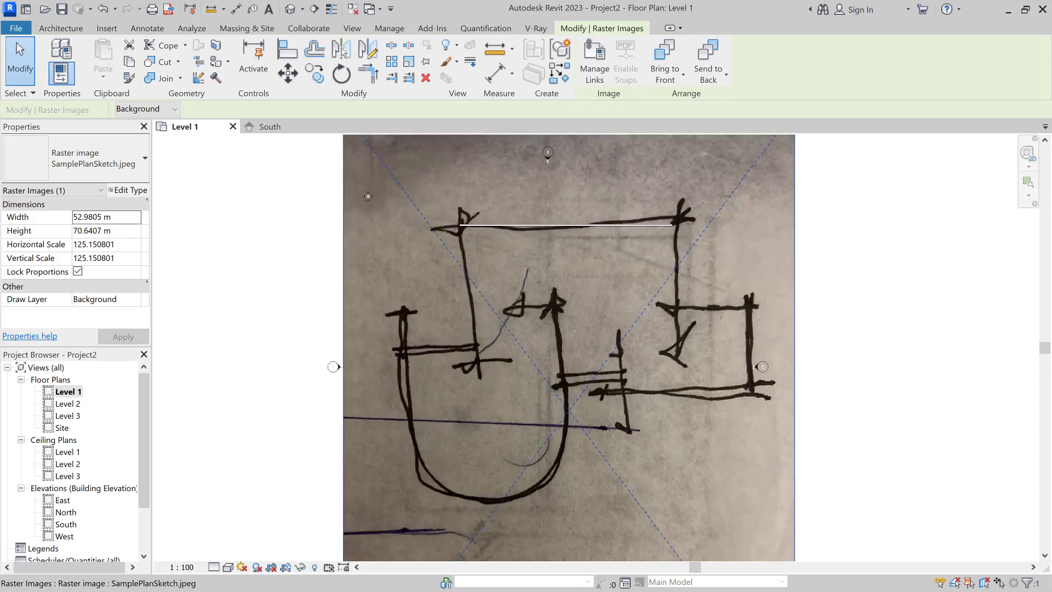
click(60, 28)
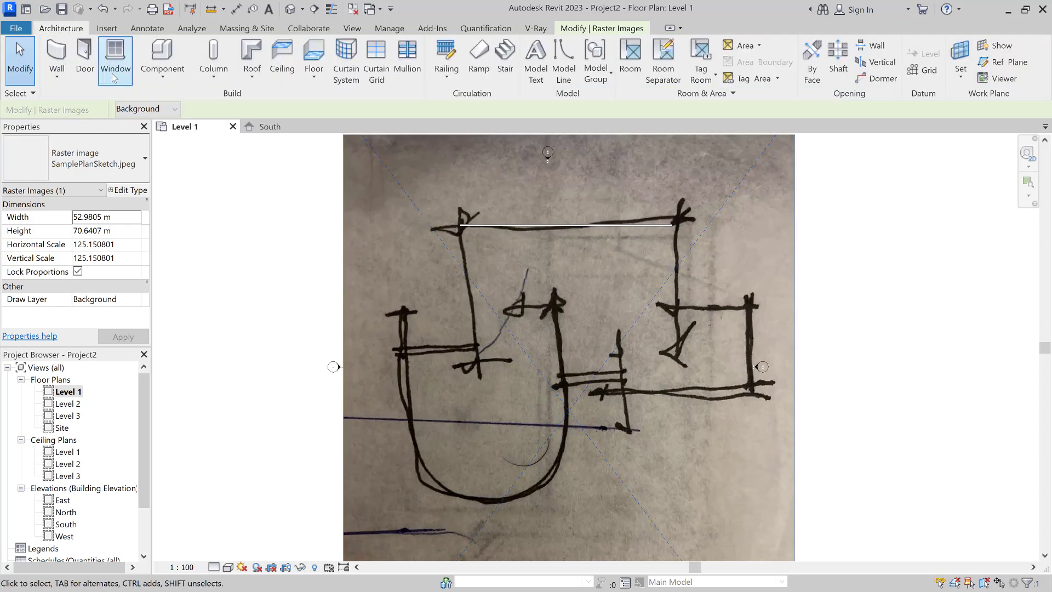
click(57, 57)
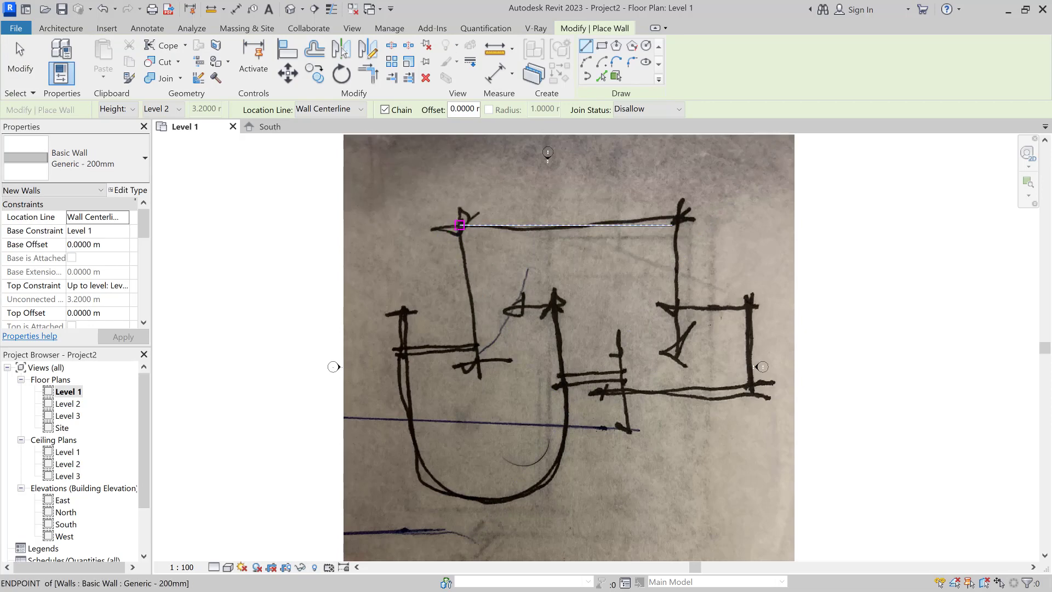
scroll(459, 225, up, 4)
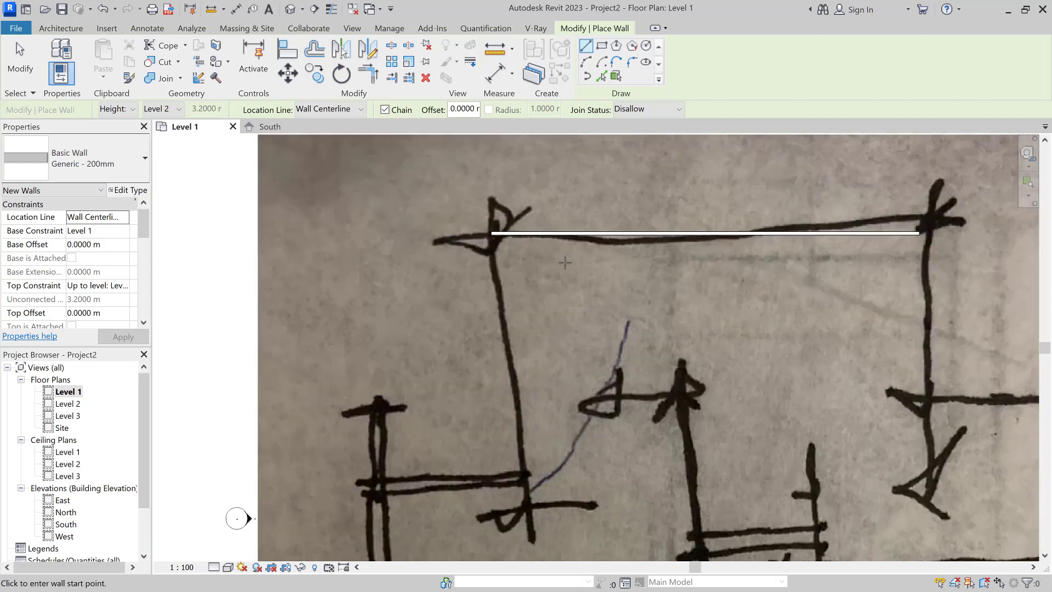
scroll(565, 263, down, 1)
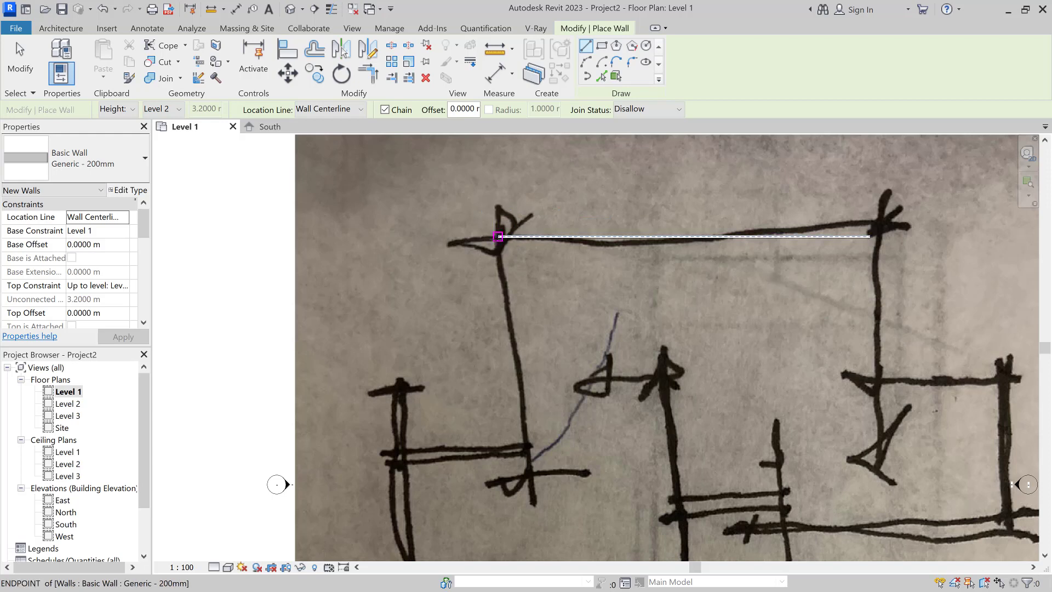
click(499, 238)
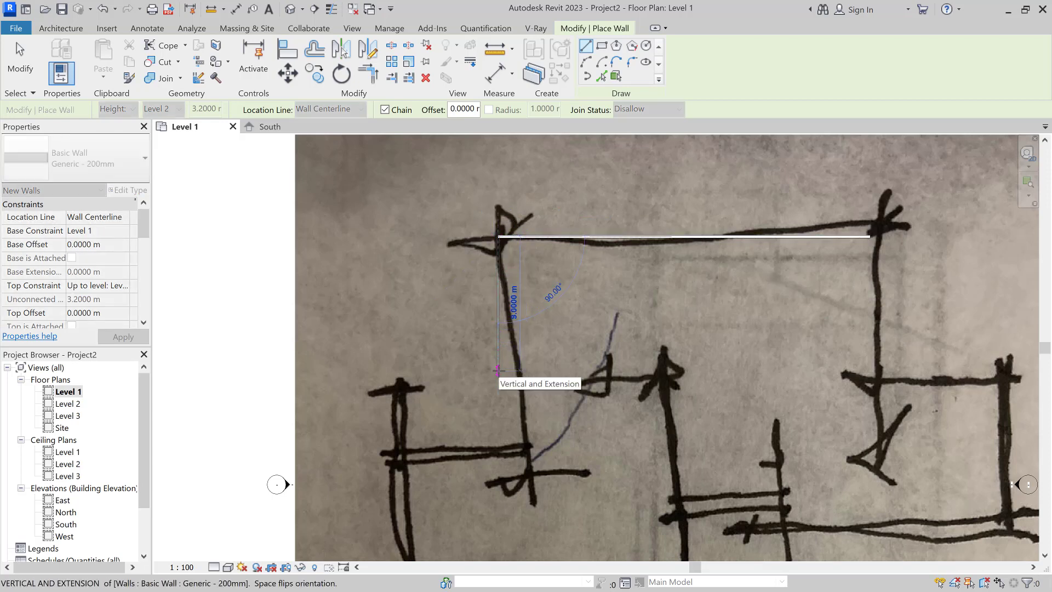
click(499, 403)
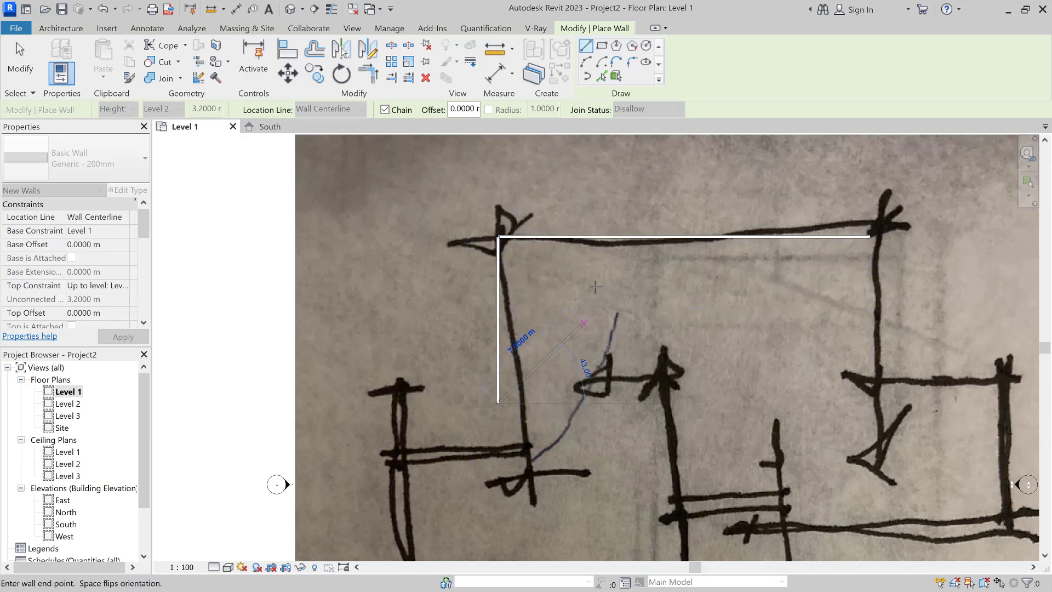
key(Escape)
key(Escape)
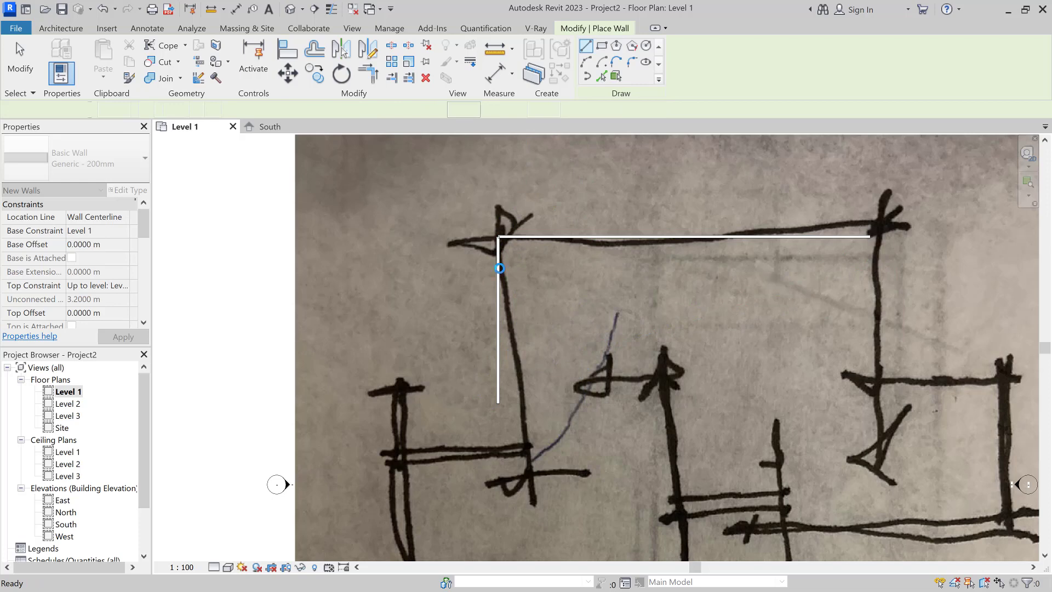
key(ctrl+z)
click(55, 31)
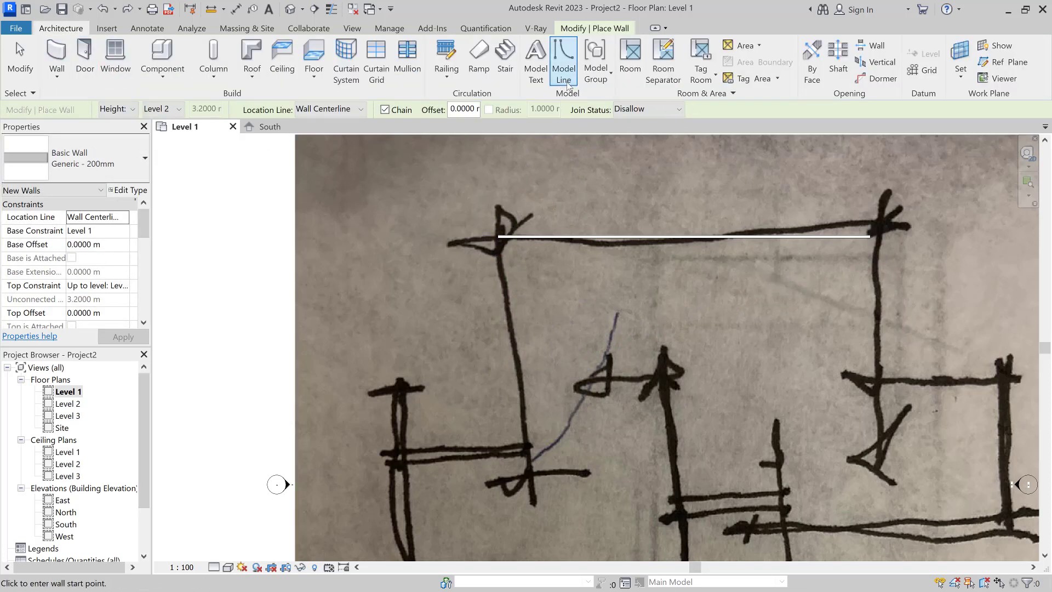
key(w)
key(a)
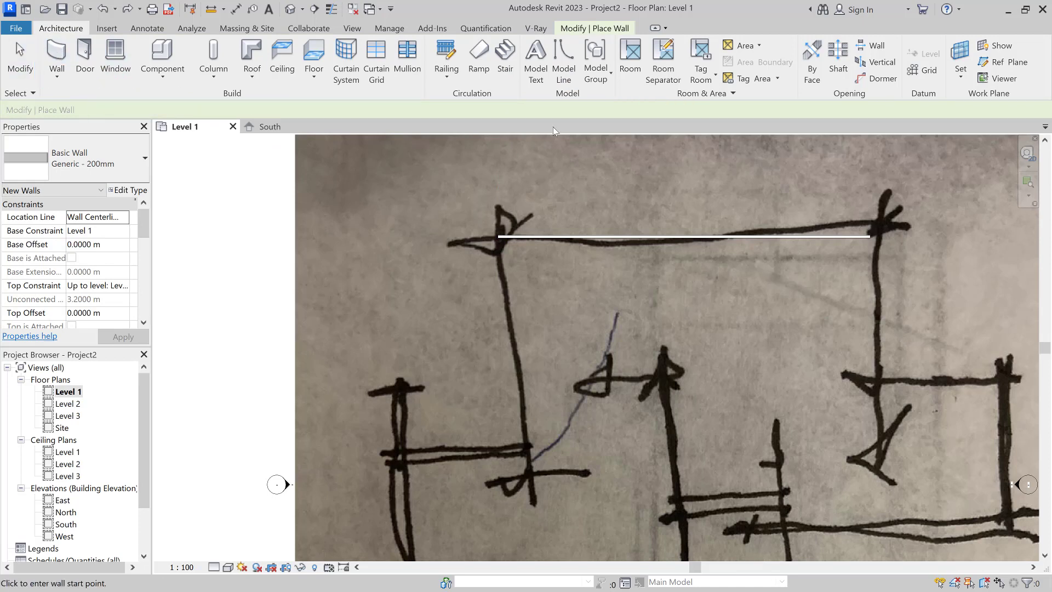
Step: Set Join Status to Allow and draw a 14 m wall down from the top wall's left end
click(672, 111)
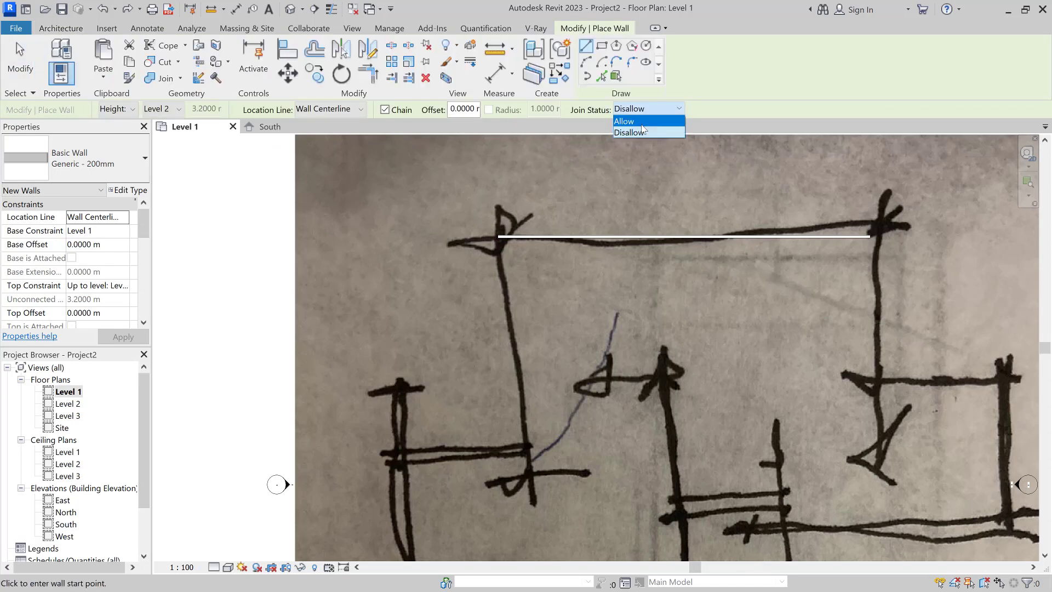
click(641, 124)
click(500, 236)
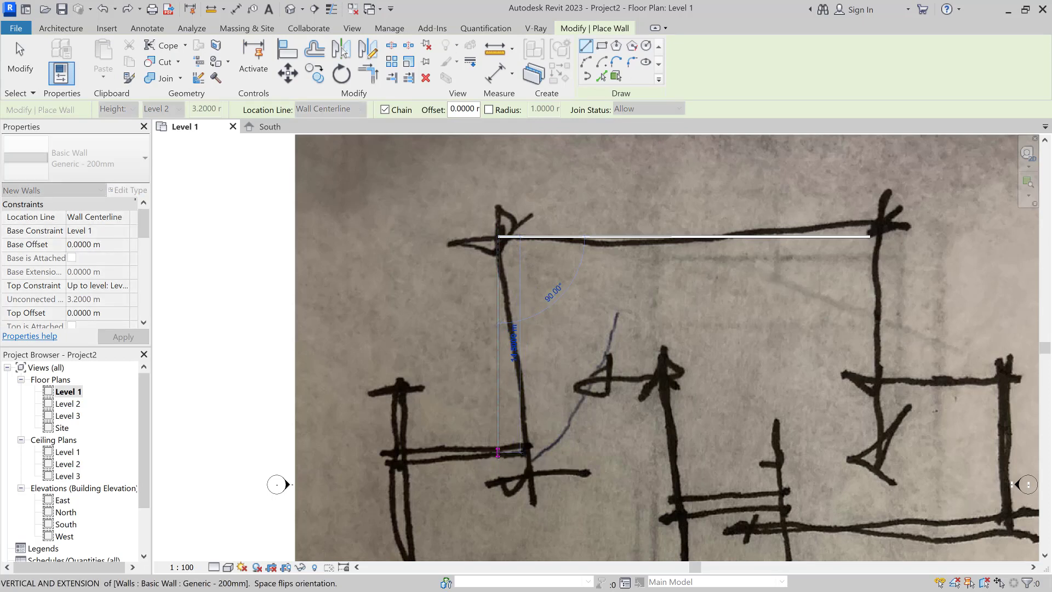
text(14)
key(Return)
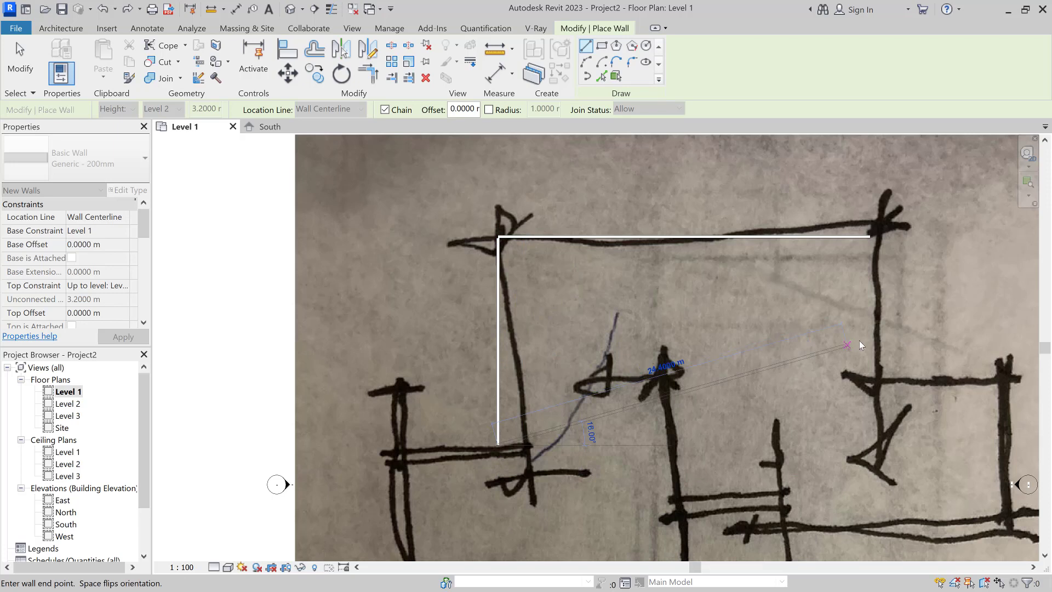
key(Escape)
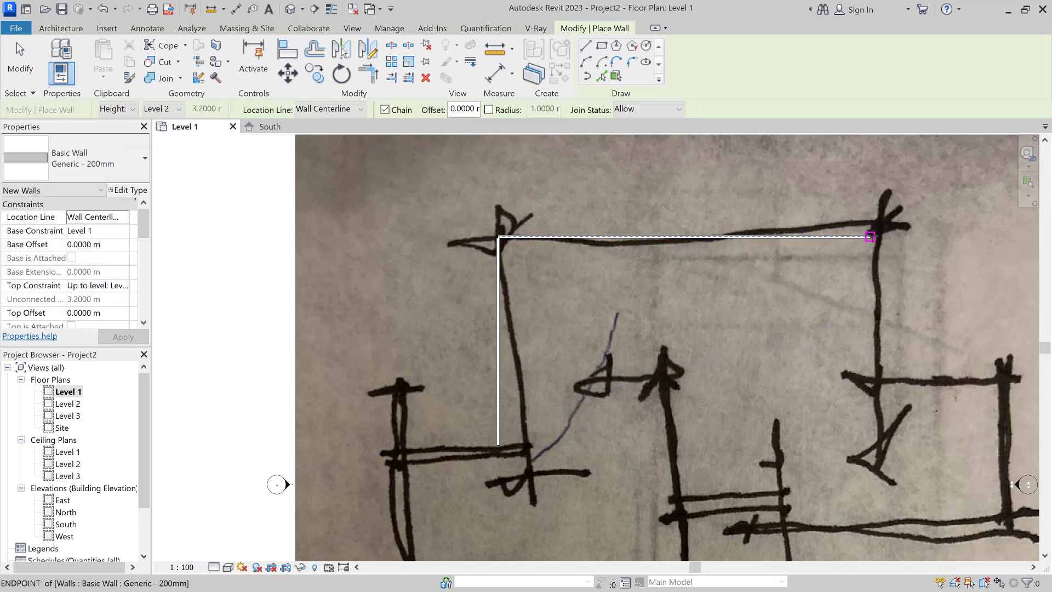
Step: Draw a 14 m wall down from the top wall's right end, then select that right wall
click(869, 237)
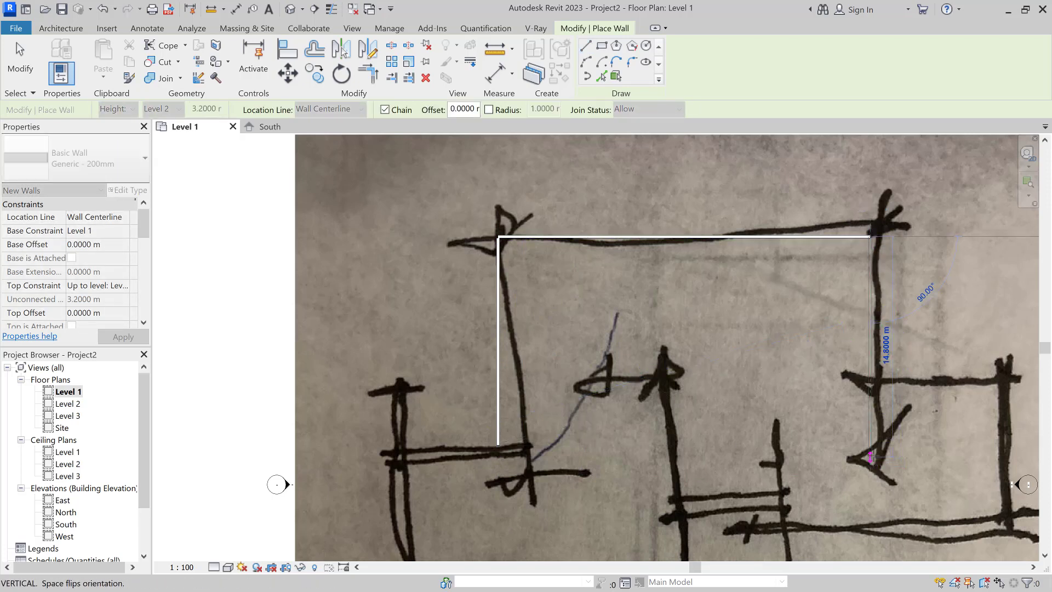
text(14)
key(Return)
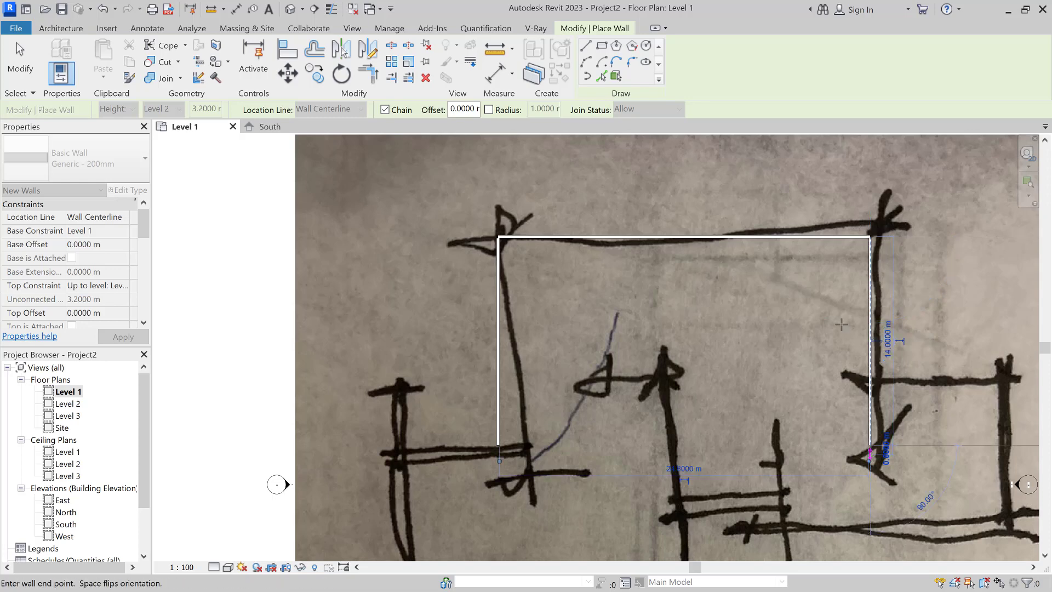
key(Escape)
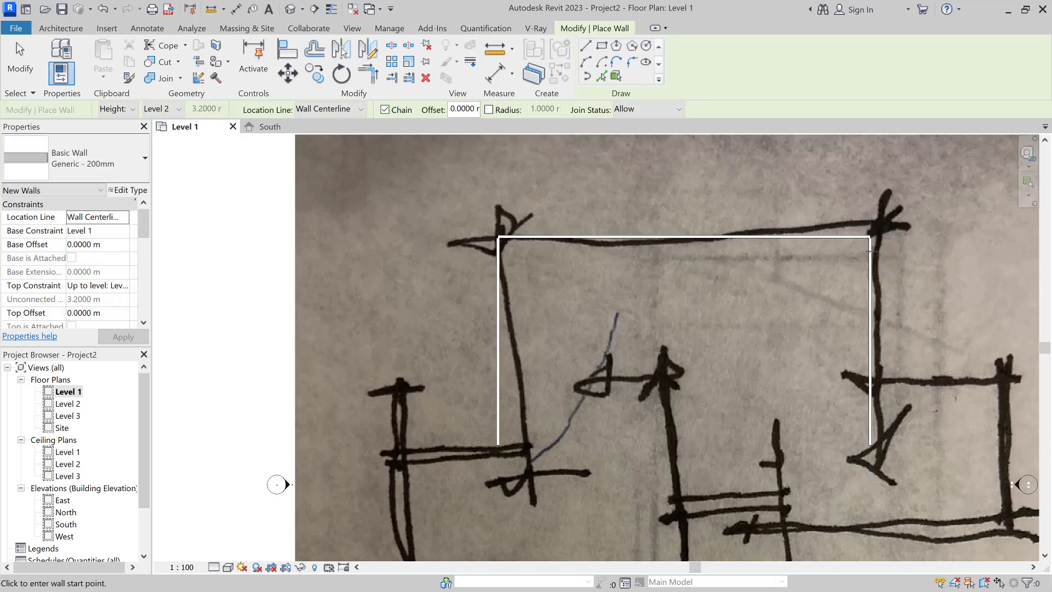
scroll(870, 237, up, 6)
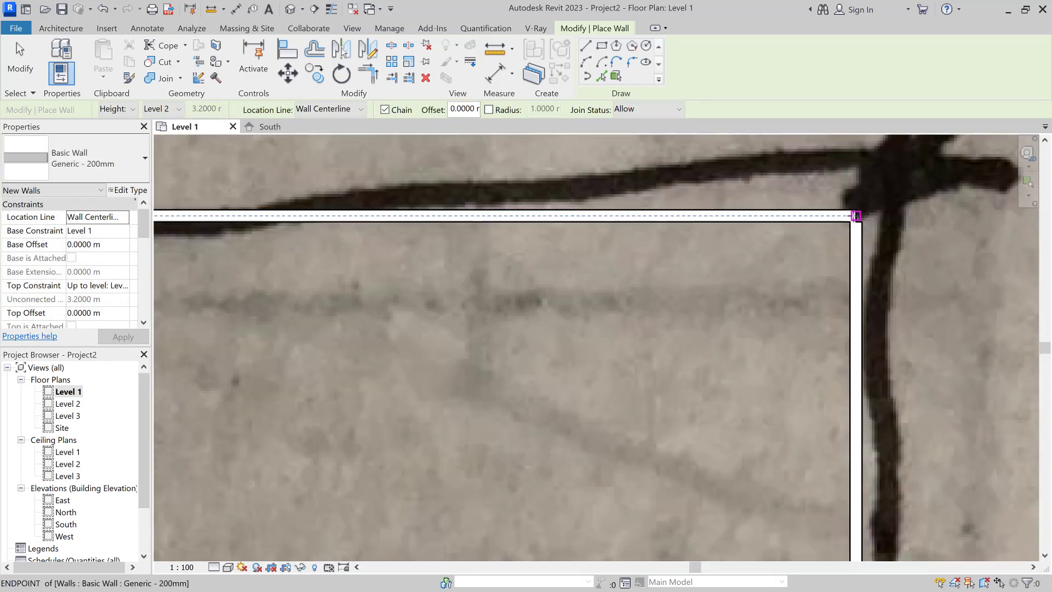
click(856, 215)
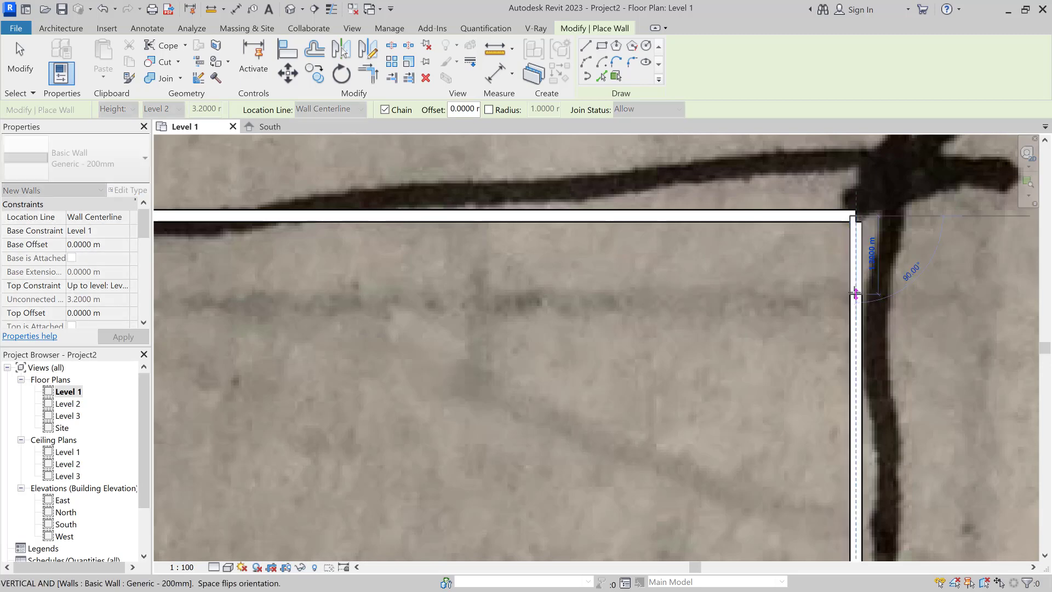
key(Escape)
key(Escape)
click(858, 241)
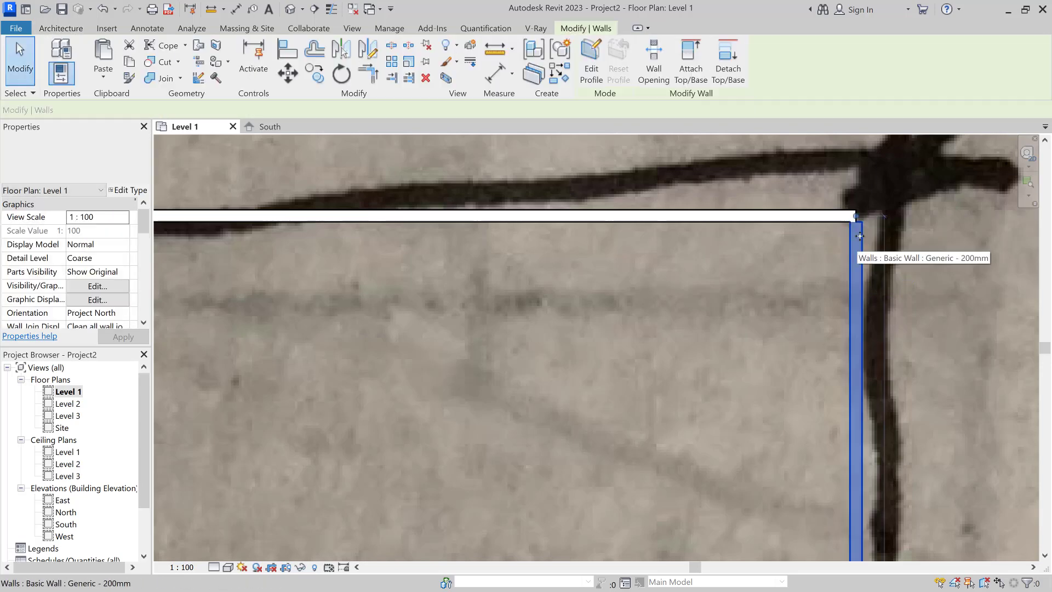
Step: Extend the right wall's top end up to join the top wall at the corner
scroll(866, 215, up, 4)
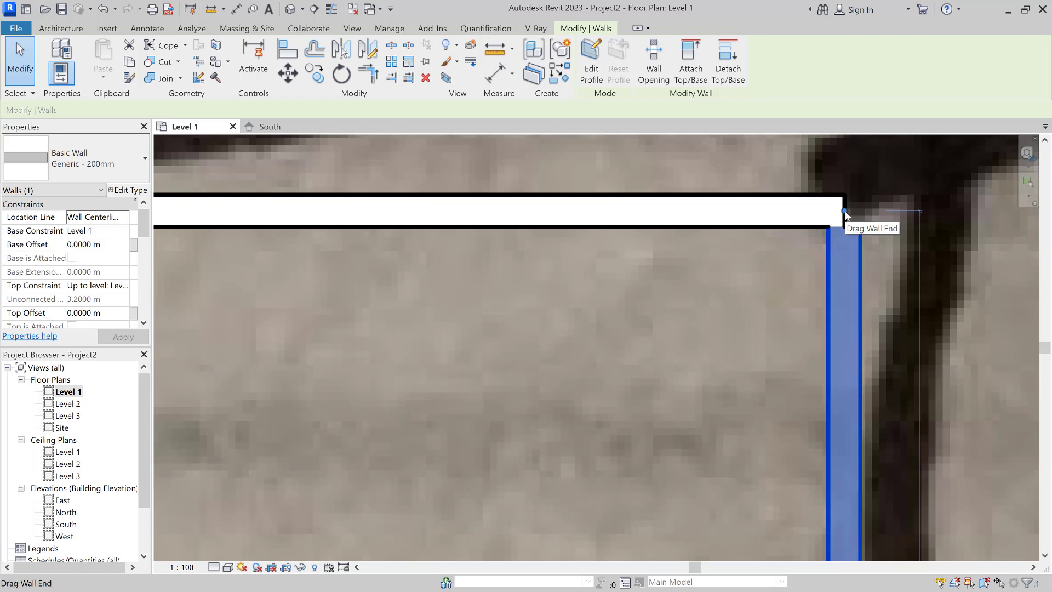
drag(845, 213, 846, 199)
key(r)
key(s)
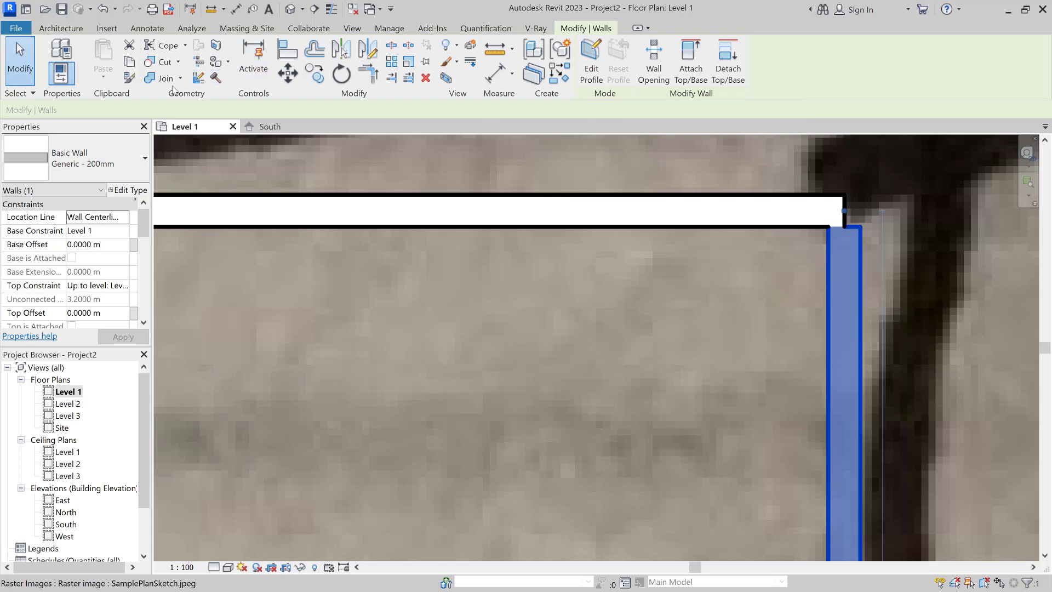
click(459, 253)
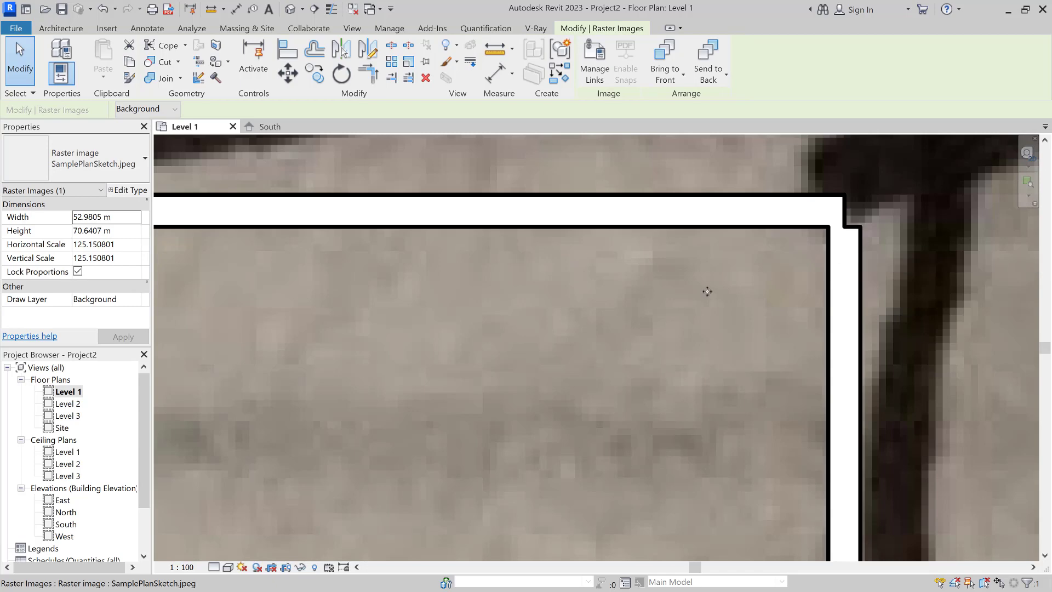
scroll(707, 291, down, 5)
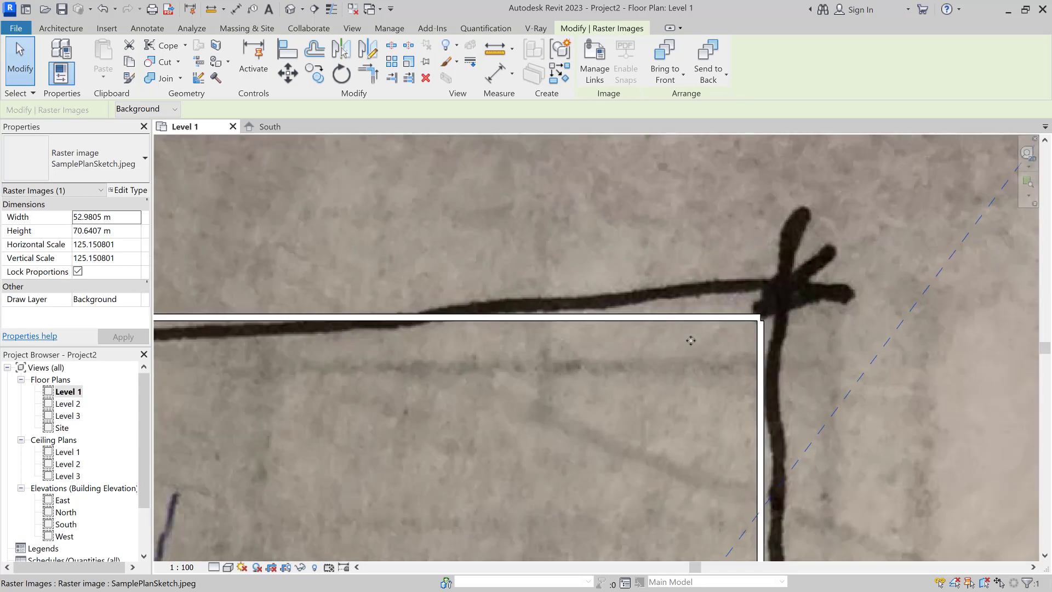
scroll(690, 341, down, 5)
Step: Select the right wall and keep its location line as Wall Centerline
click(903, 344)
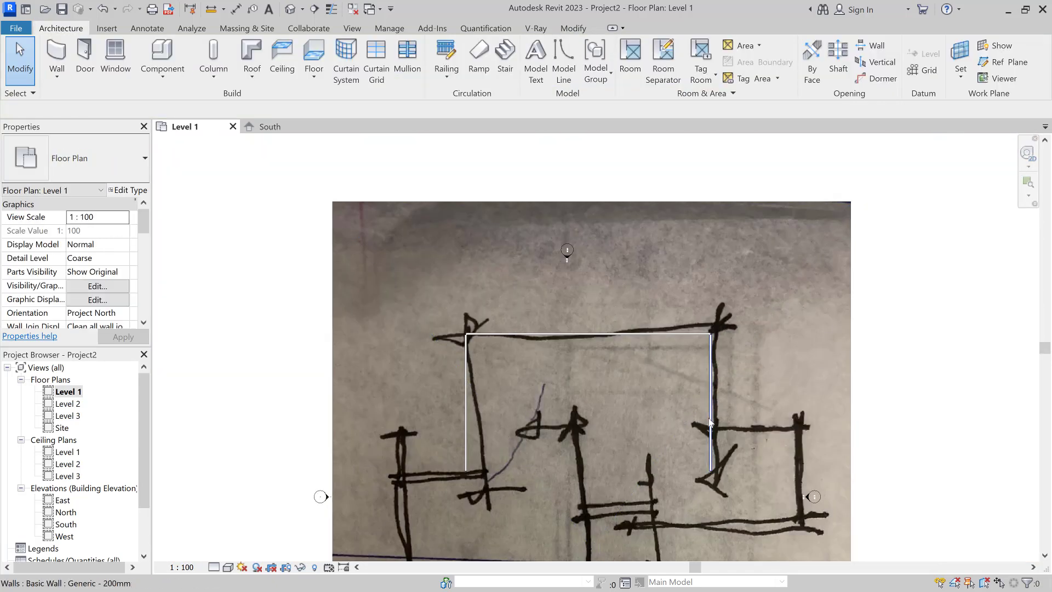
click(710, 422)
scroll(717, 314, up, 6)
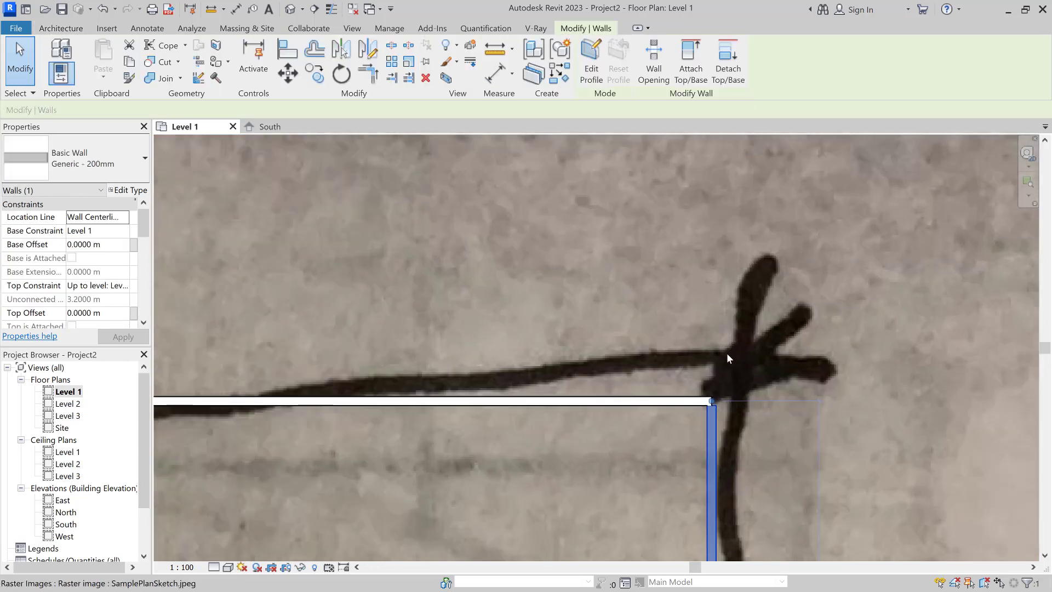
scroll(717, 409, up, 5)
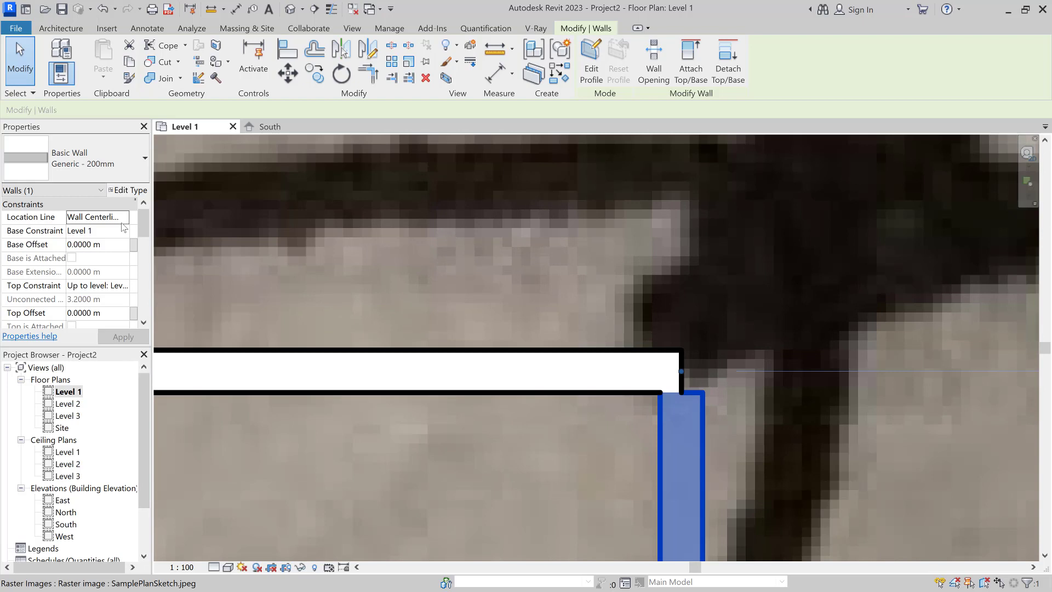
click(121, 219)
click(125, 217)
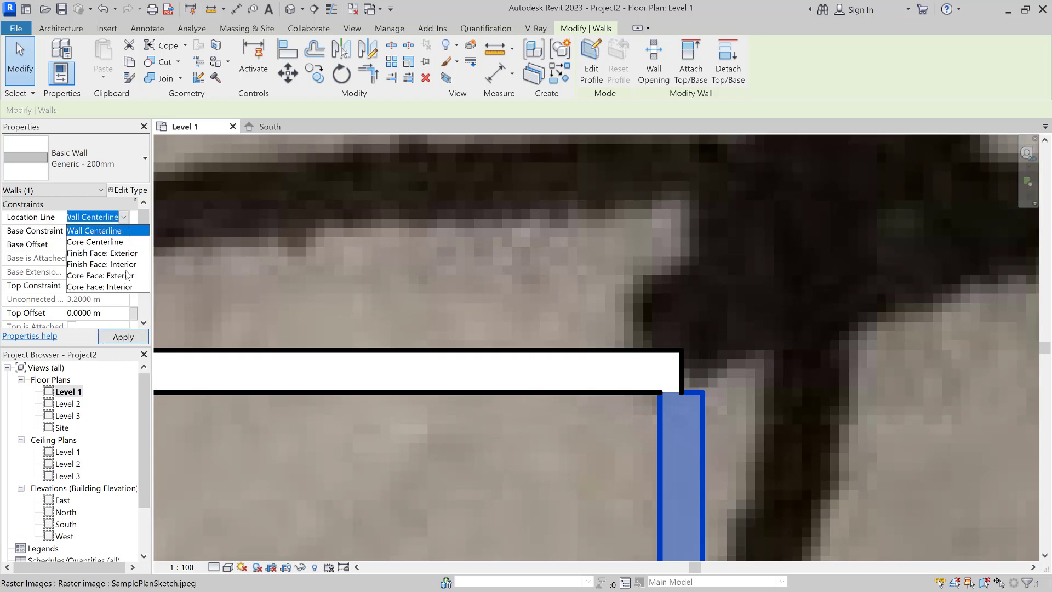
click(118, 216)
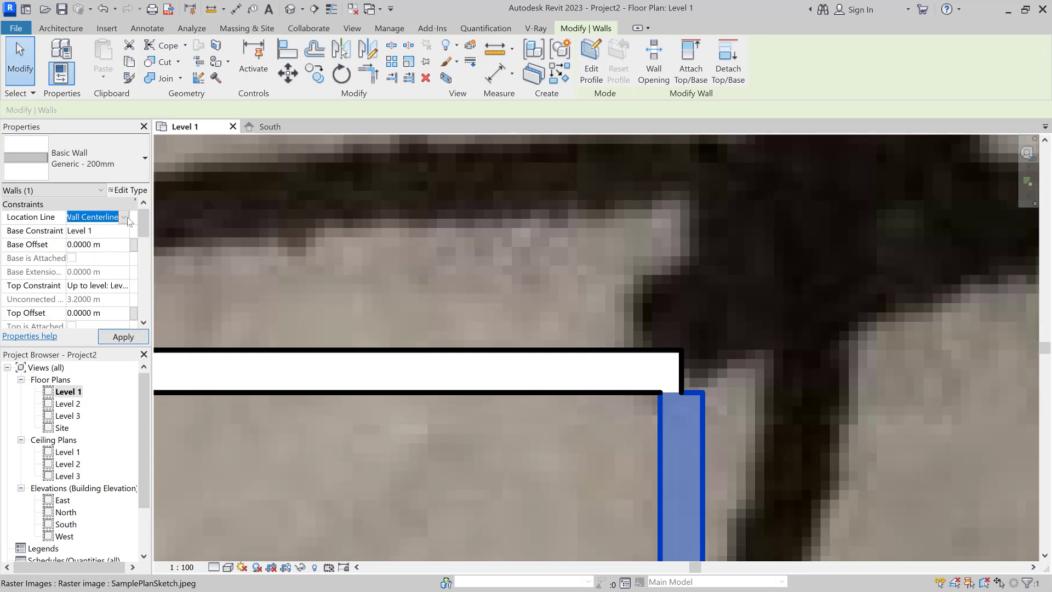
click(126, 217)
click(133, 219)
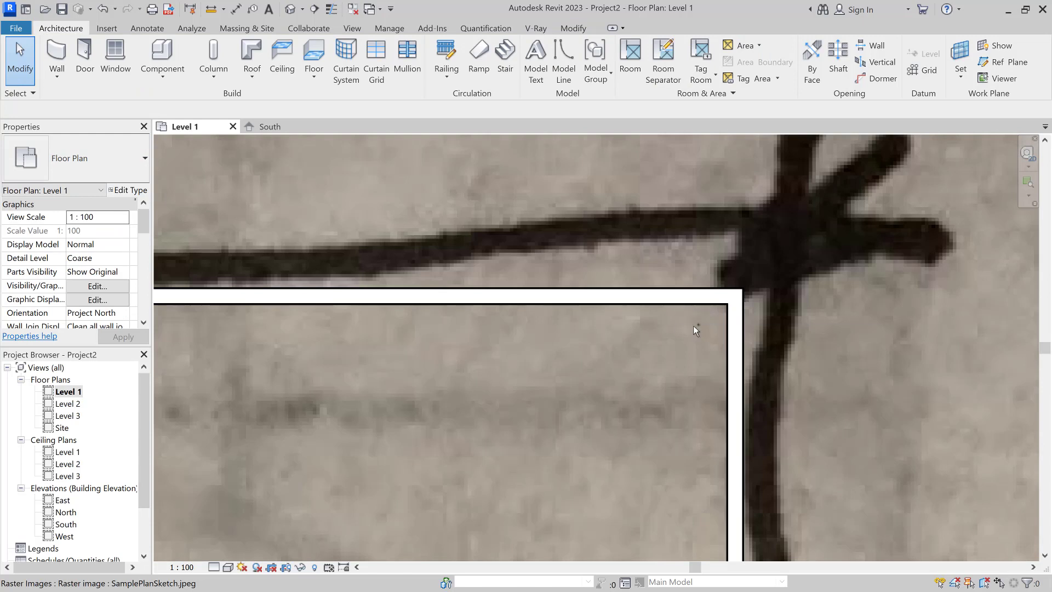
Step: Pull the wall end onto the top-right corner so the walls meet
scroll(714, 307, up, 3)
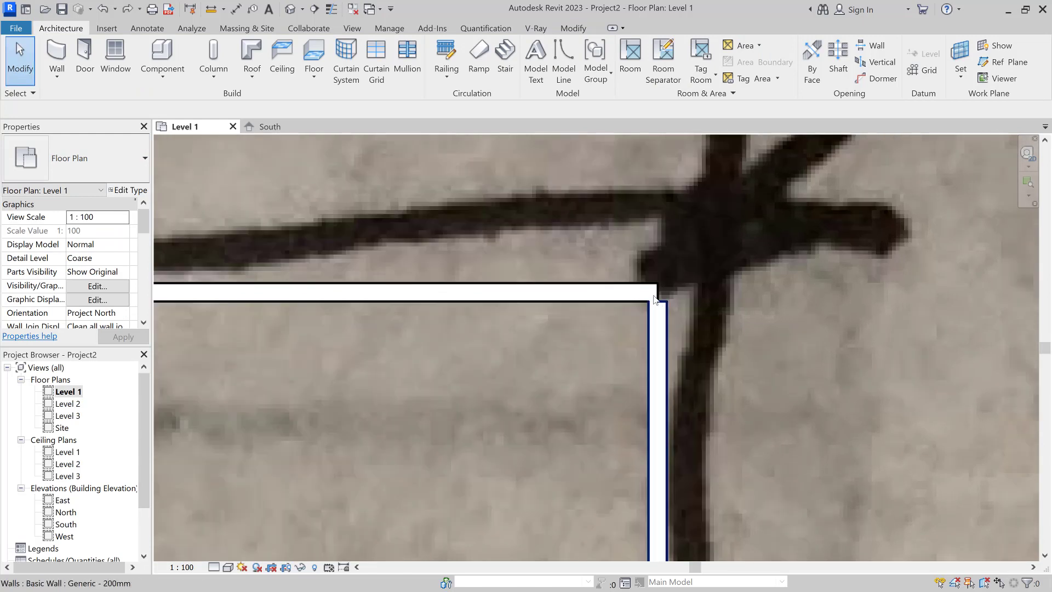
click(672, 311)
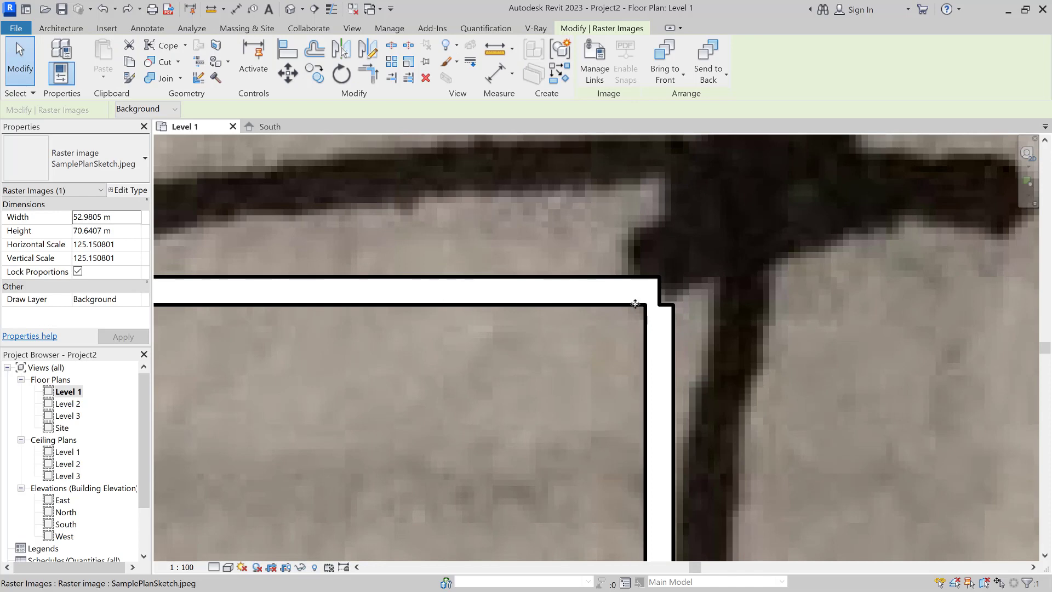
scroll(621, 303, down, 6)
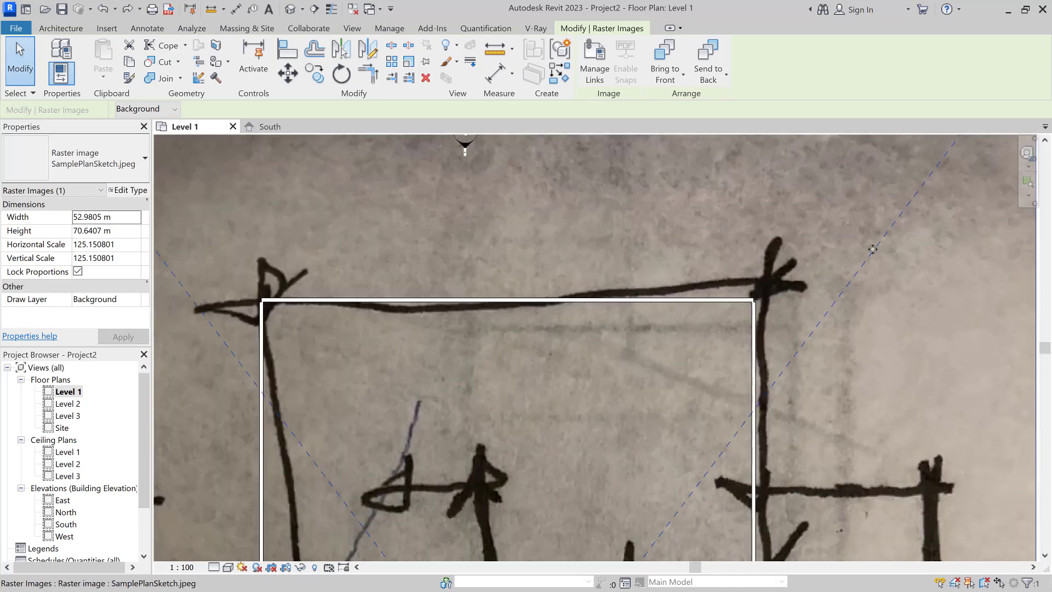
key(Escape)
scroll(746, 268, up, 8)
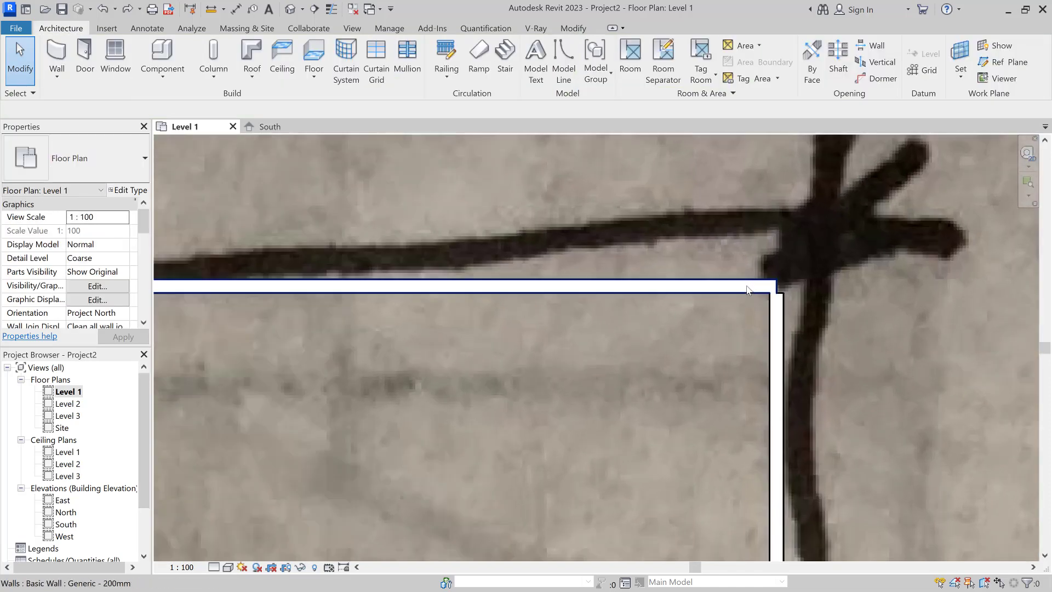
click(766, 290)
scroll(778, 286, up, 3)
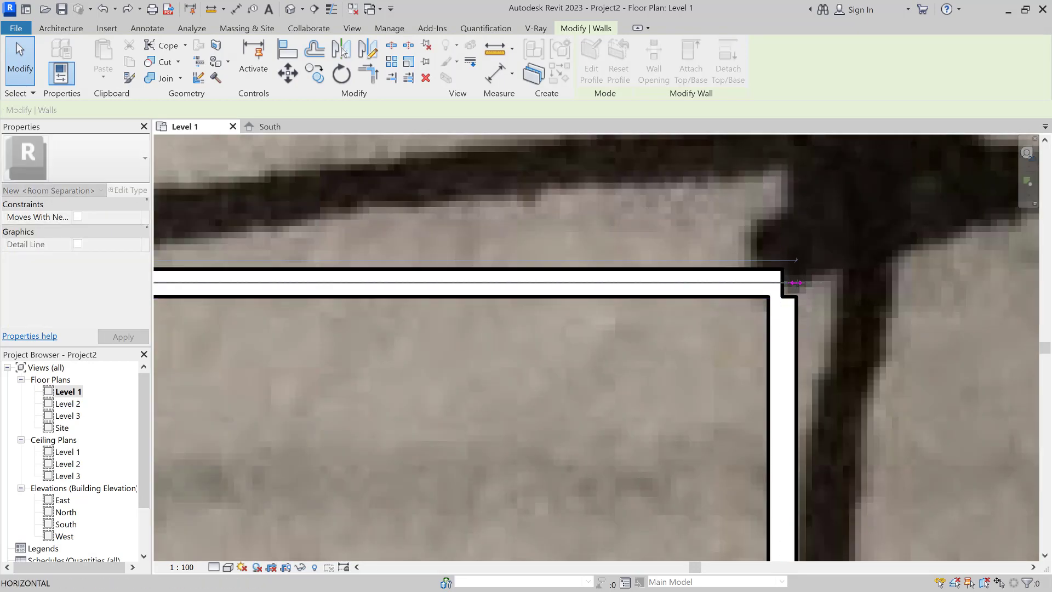
drag(796, 283, 798, 283)
scroll(603, 320, down, 4)
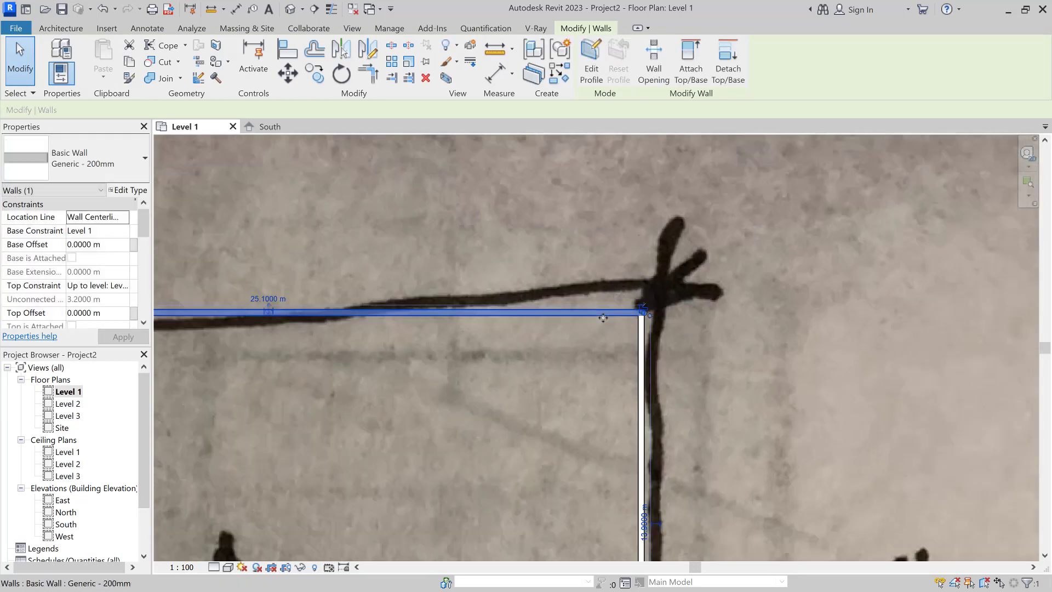
scroll(603, 318, down, 4)
key(Escape)
Step: Extend the top wall's left end to join the left wall at the upper-left corner
scroll(376, 318, up, 5)
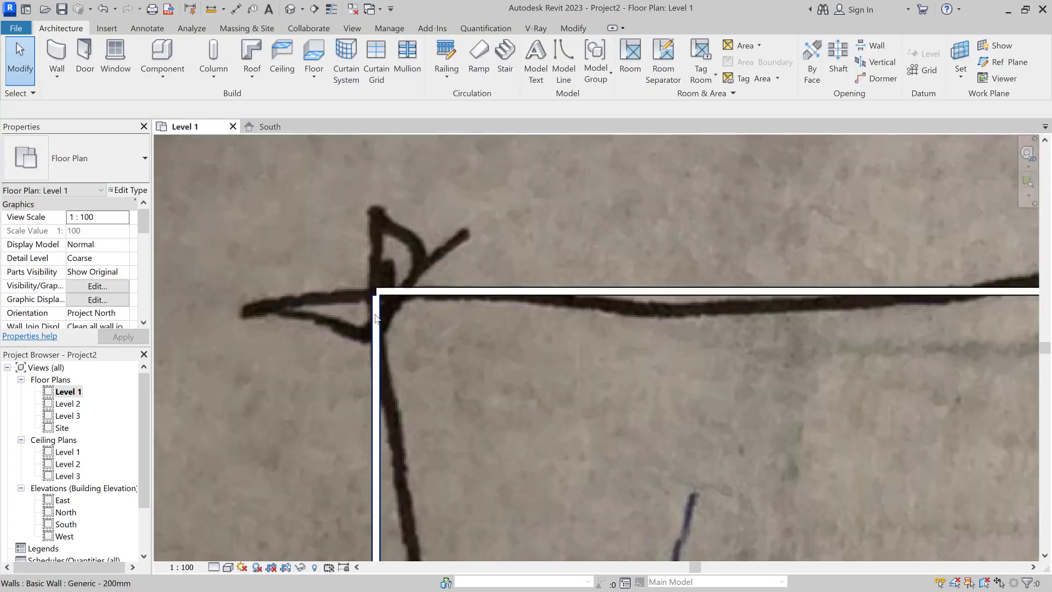
scroll(376, 318, up, 4)
click(378, 267)
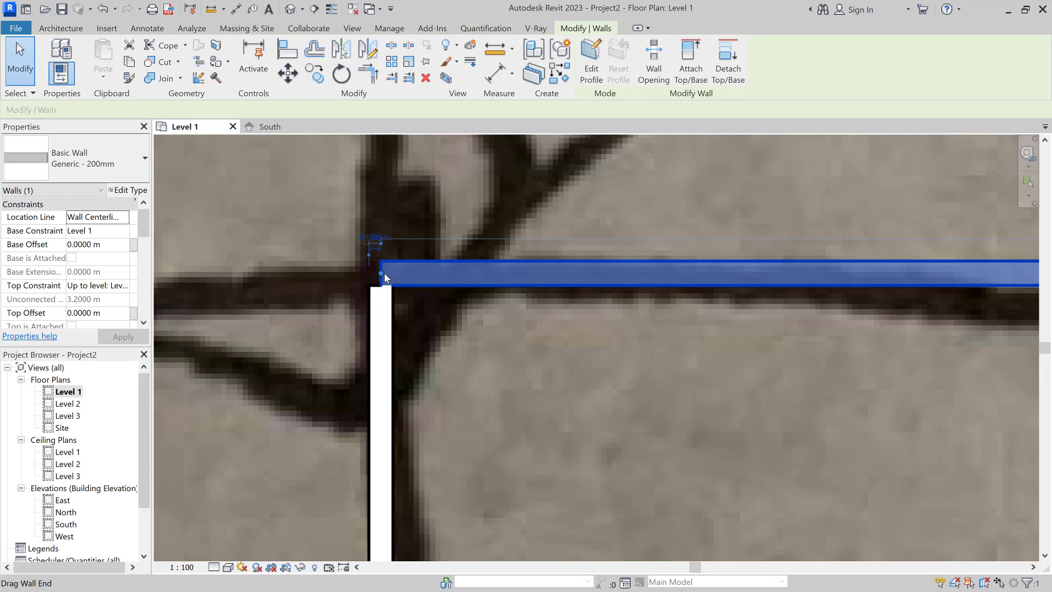
drag(385, 271, 368, 273)
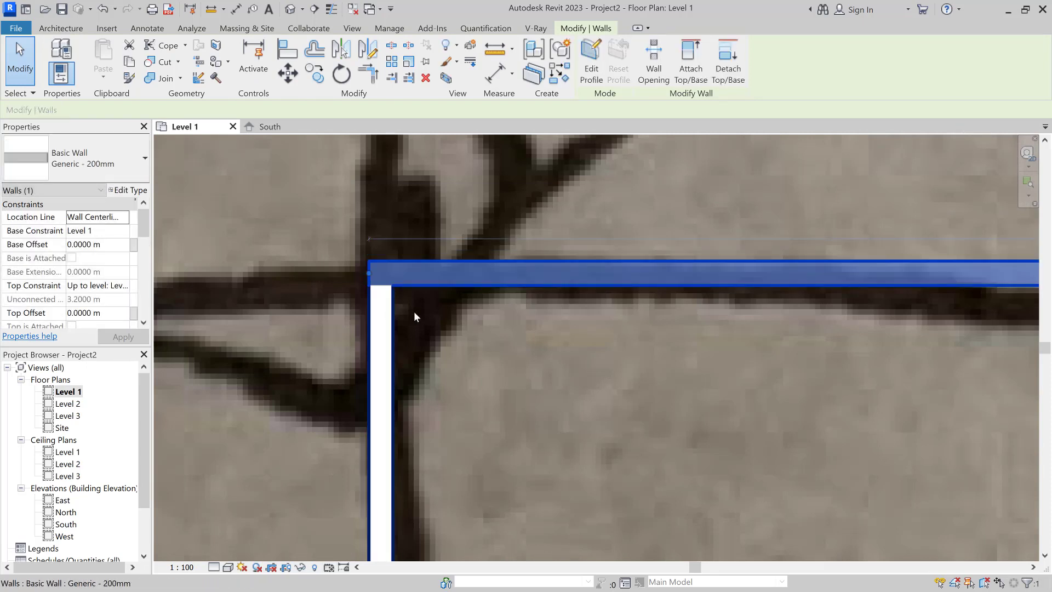
click(414, 311)
scroll(422, 311, down, 2)
scroll(429, 311, down, 4)
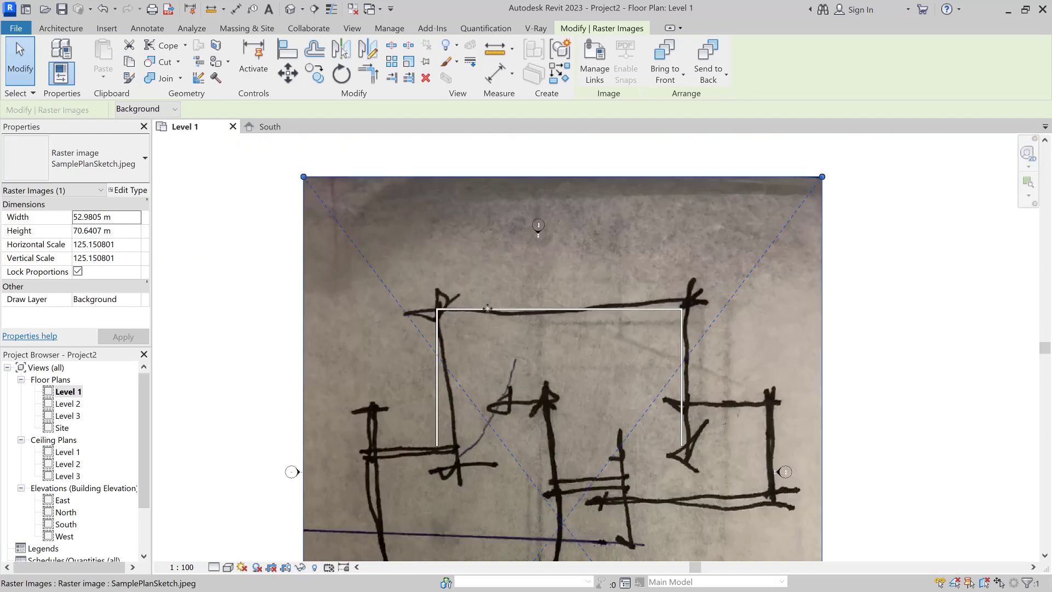
Step: Add a 25.00 m aligned dimension between the left and right wall centerlines
click(848, 323)
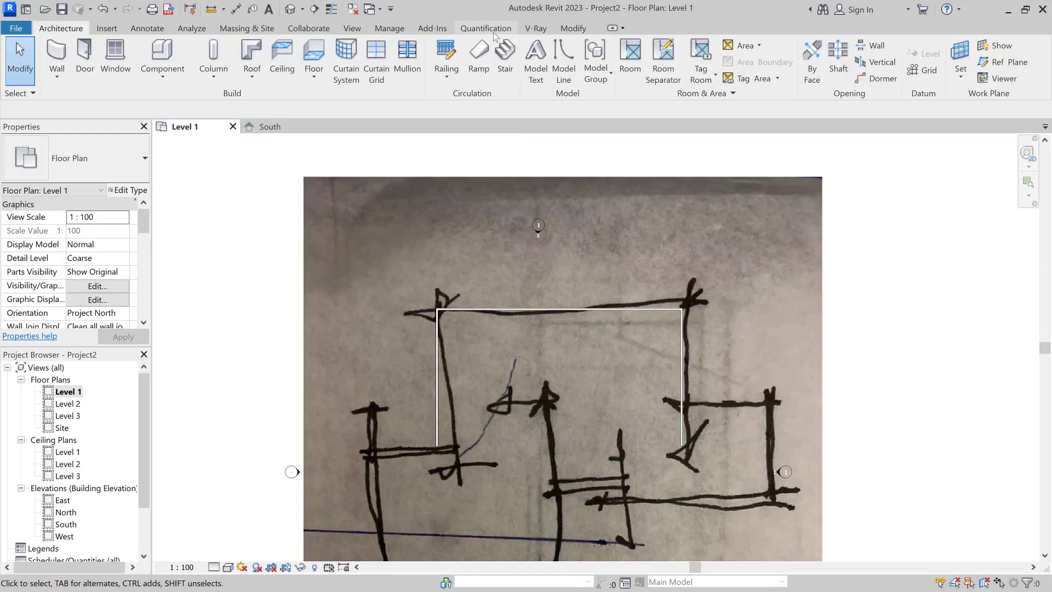
click(147, 28)
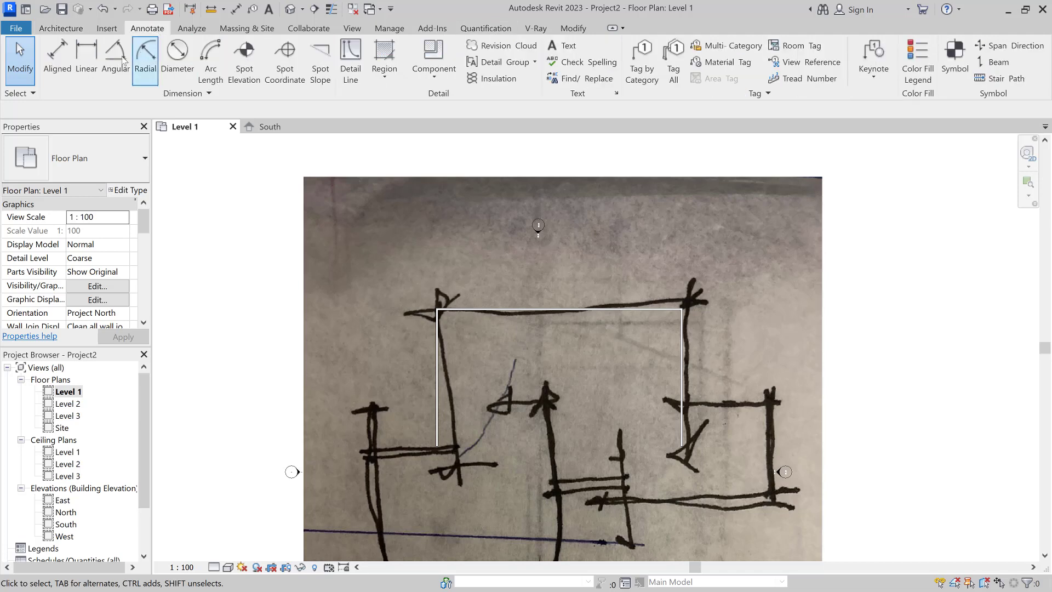
click(86, 64)
scroll(421, 299, up, 5)
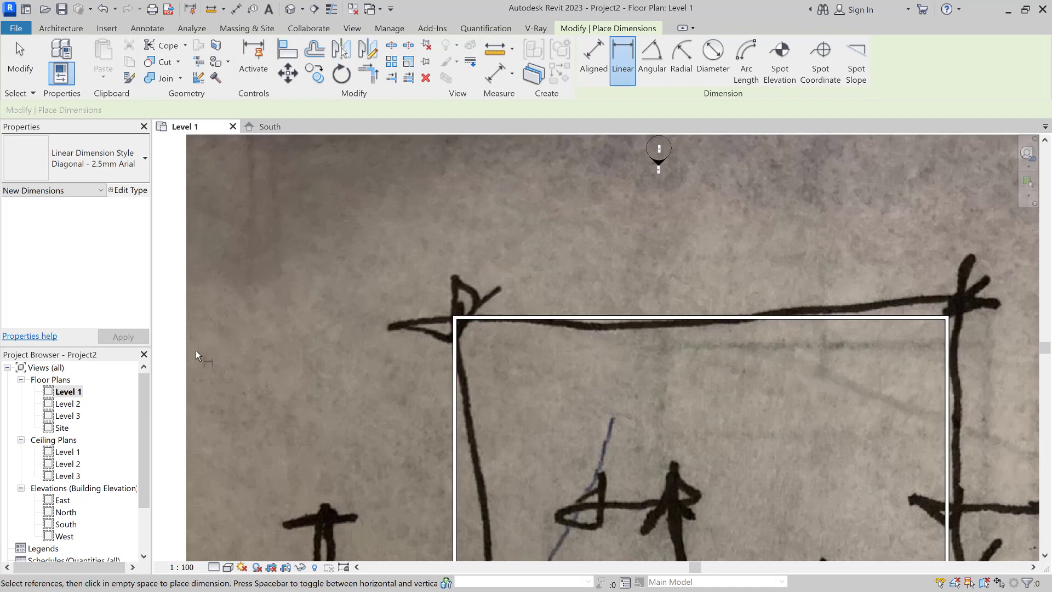
key(Escape)
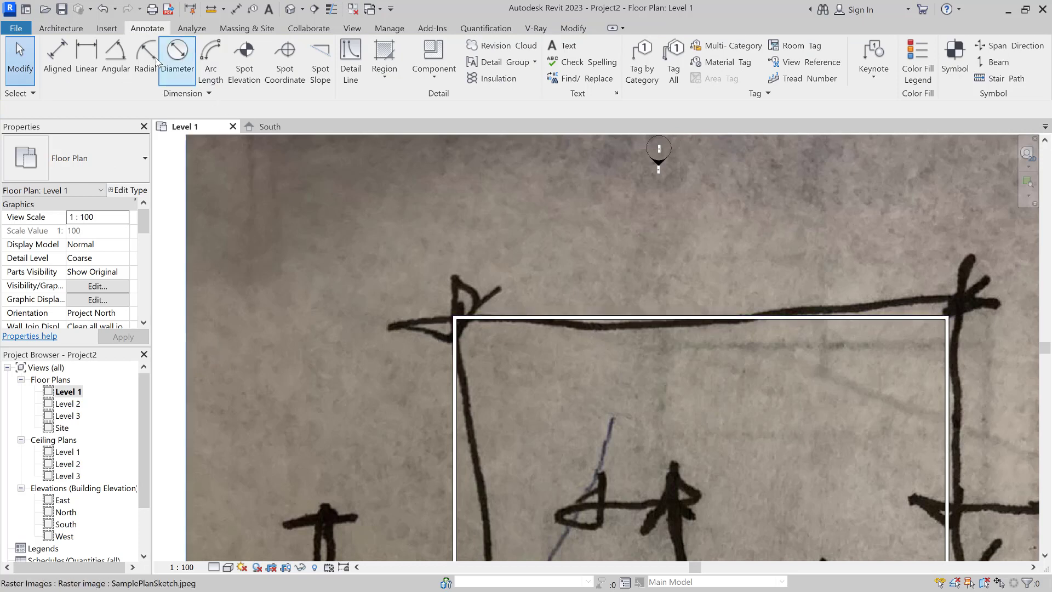
click(86, 61)
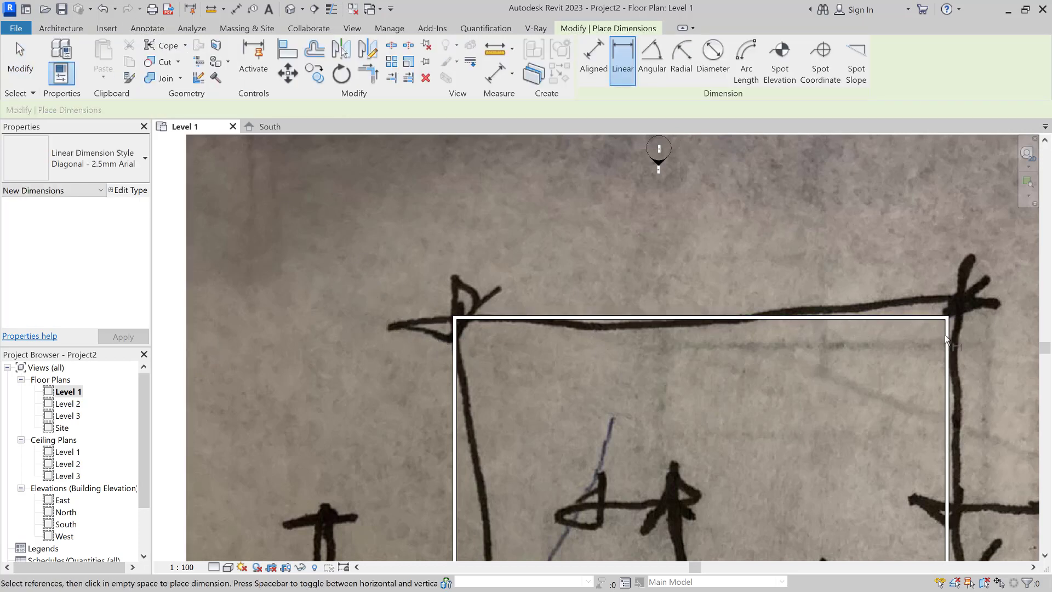
click(594, 57)
click(454, 363)
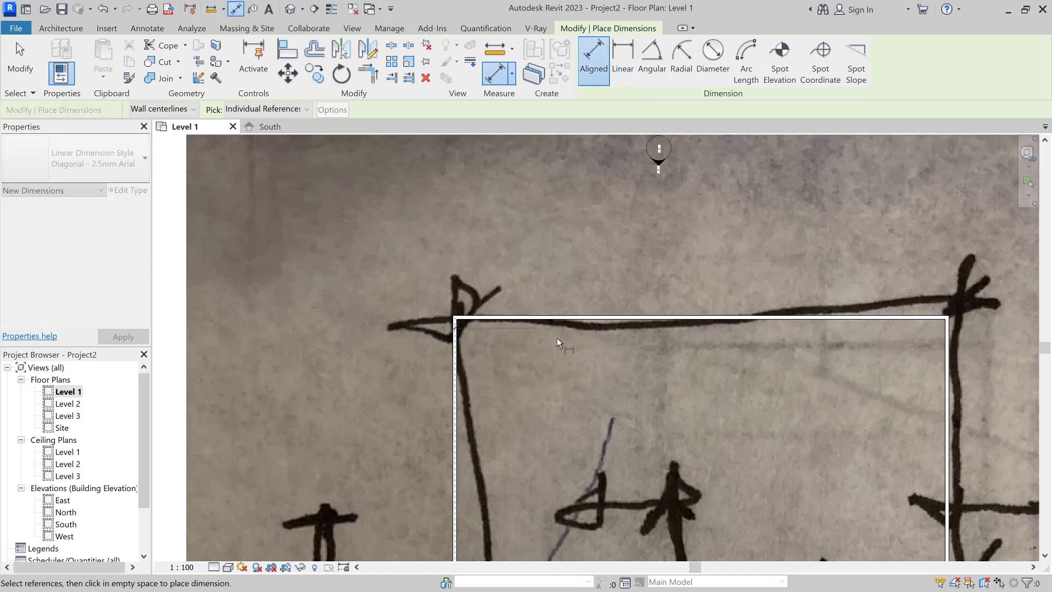
click(949, 371)
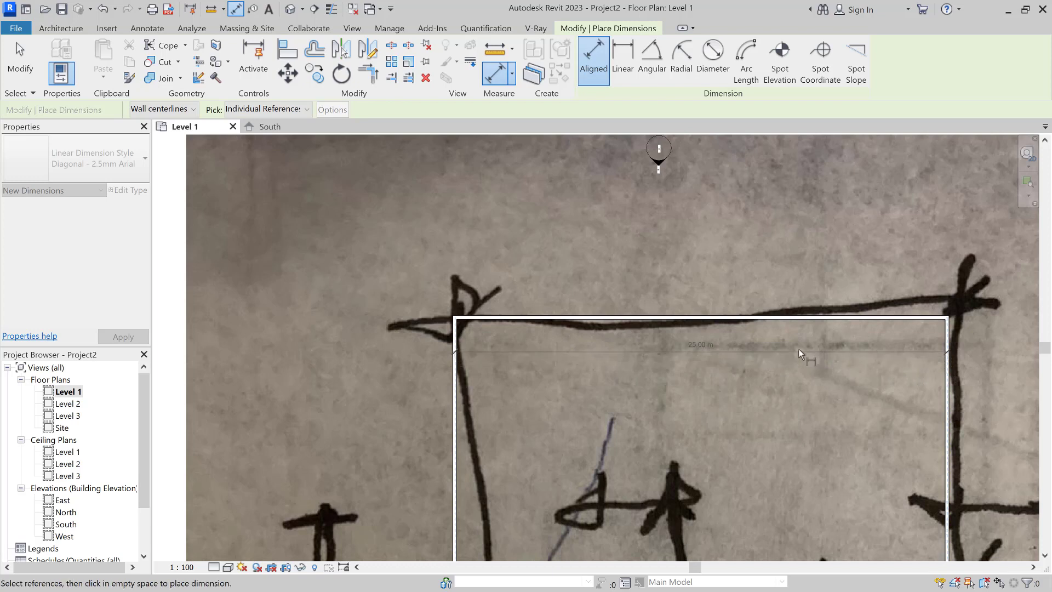
click(764, 343)
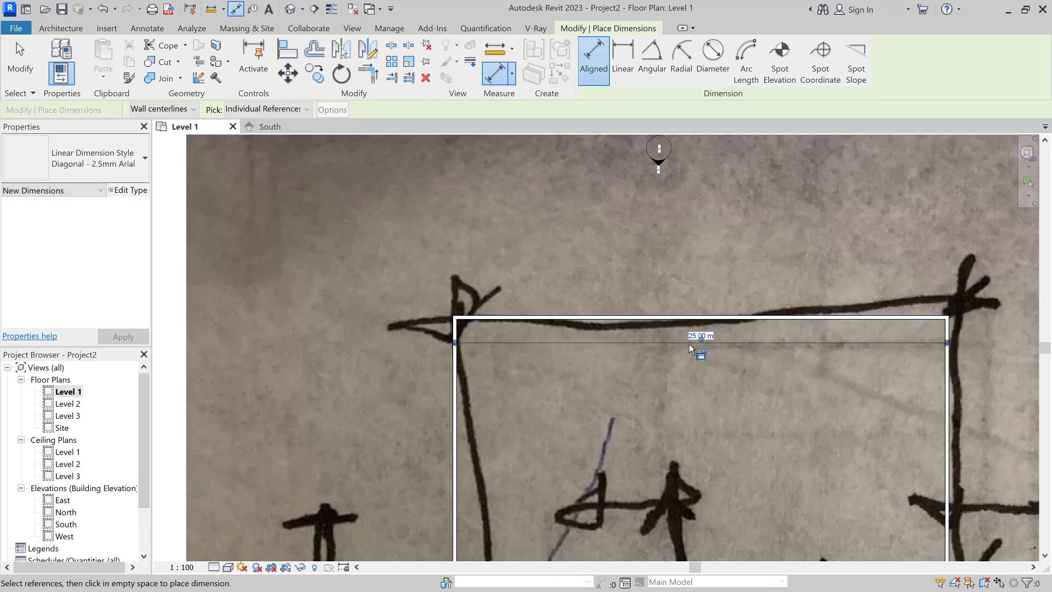
Step: Switch references to Wall faces and add a 24.80 m dimension between the inner faces
scroll(682, 368, up, 2)
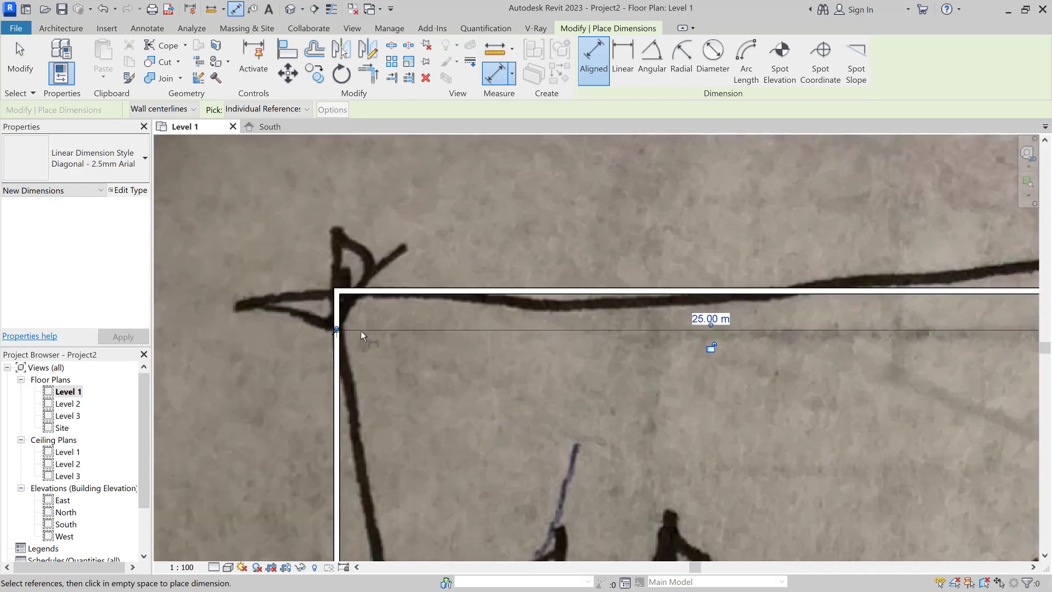
click(149, 111)
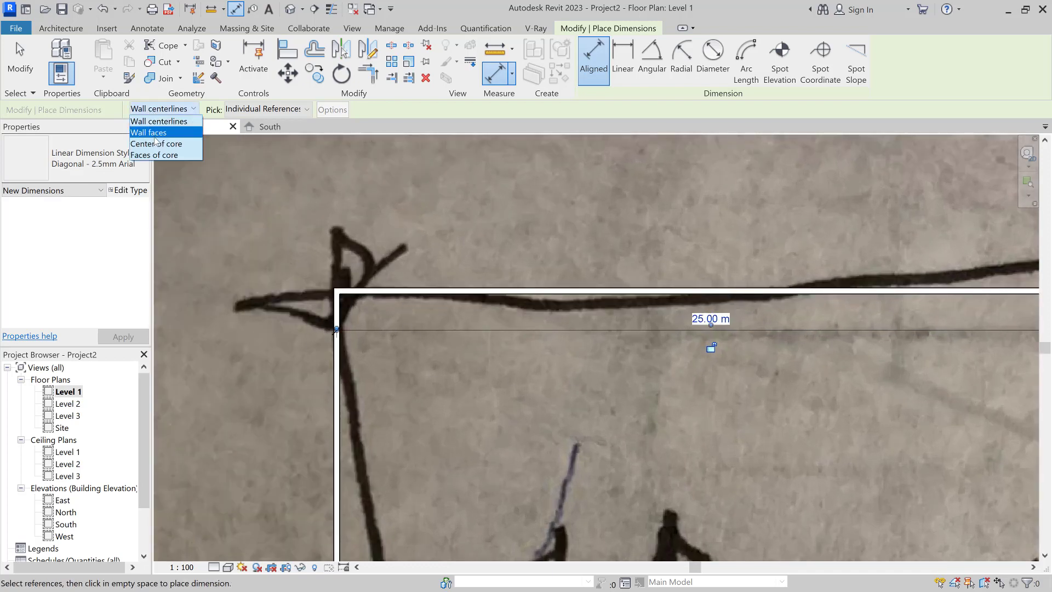
click(155, 133)
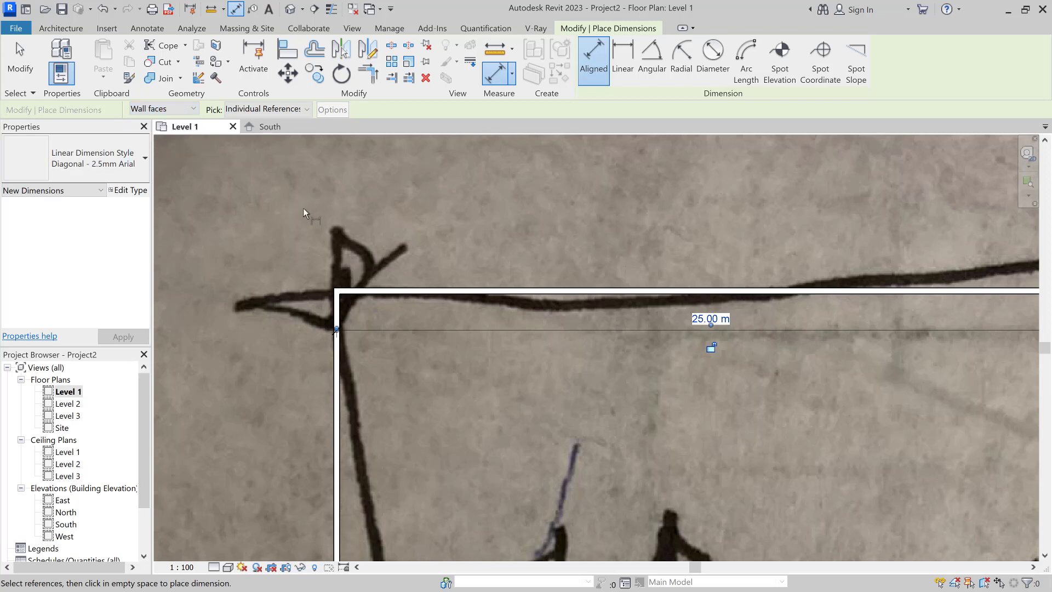
click(340, 370)
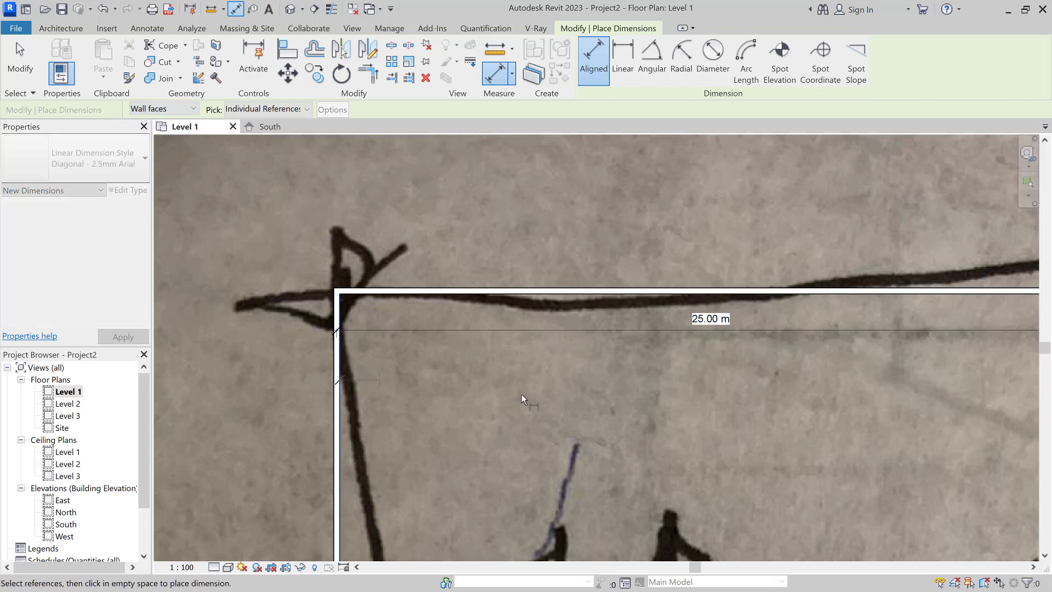
scroll(617, 406, down, 2)
click(924, 389)
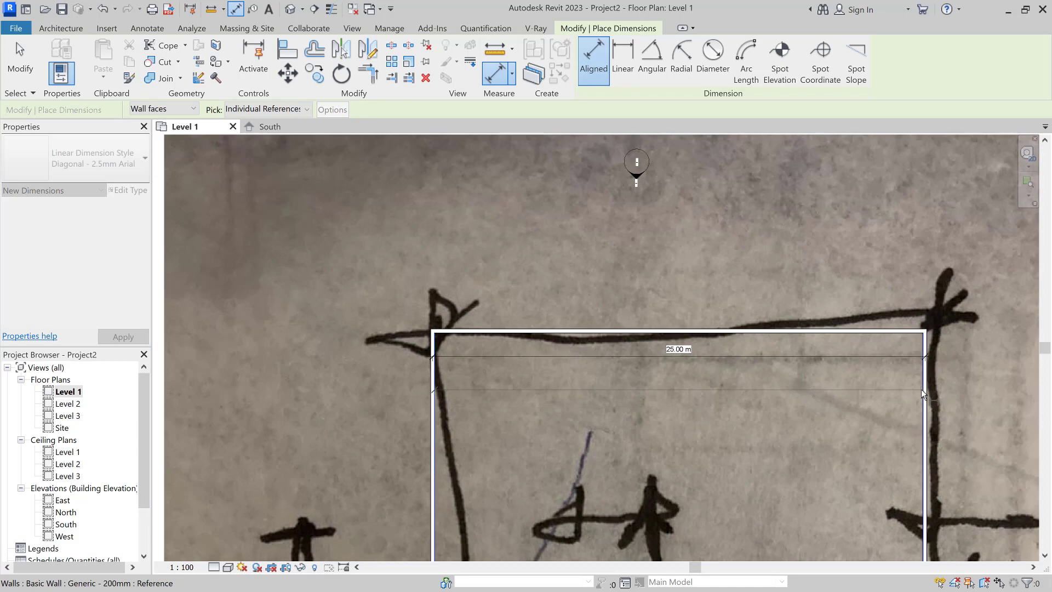
click(682, 373)
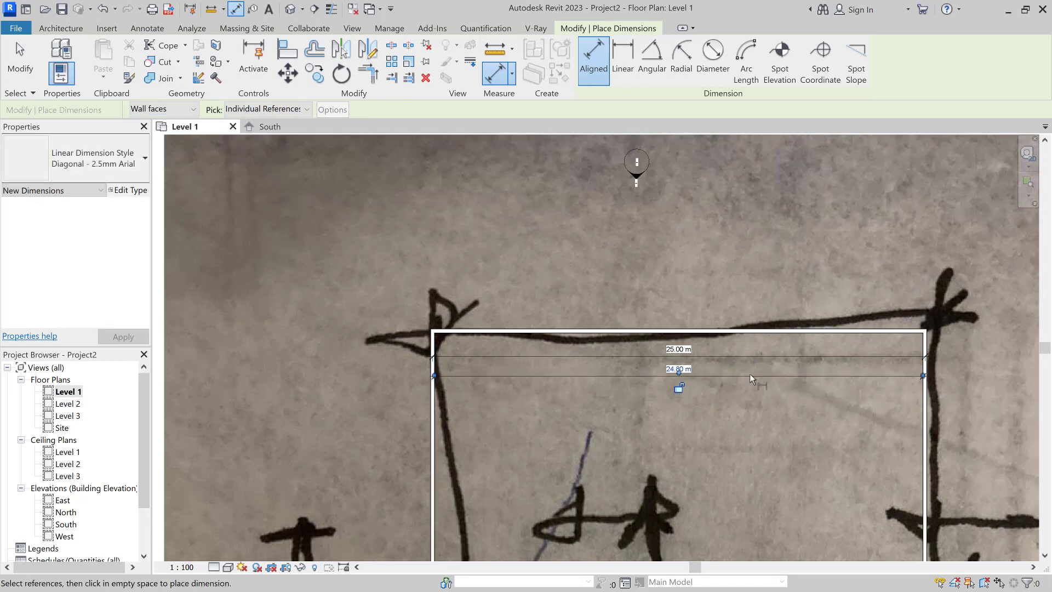
scroll(670, 389, up, 2)
scroll(669, 383, up, 1)
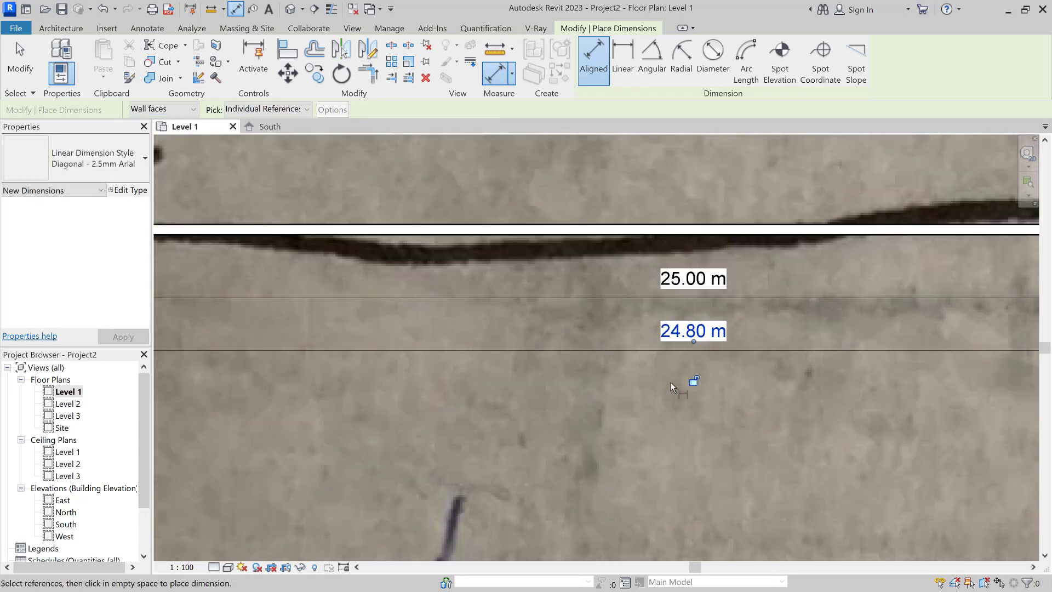
click(67, 32)
scroll(362, 277, down, 3)
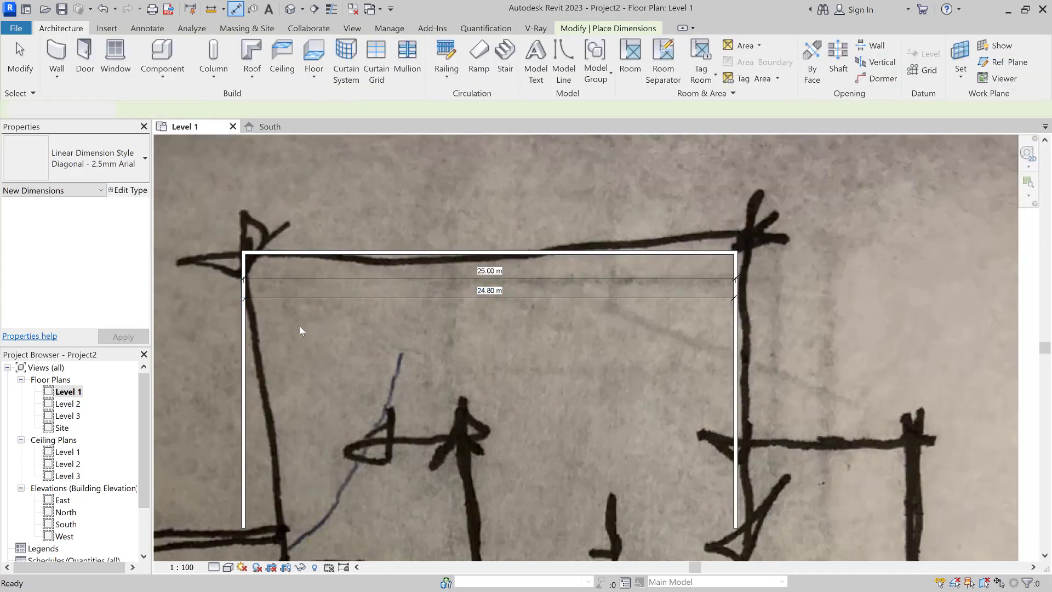
Step: Set the left and right walls' location line to Finish Face: Exterior
key(Escape)
click(243, 340)
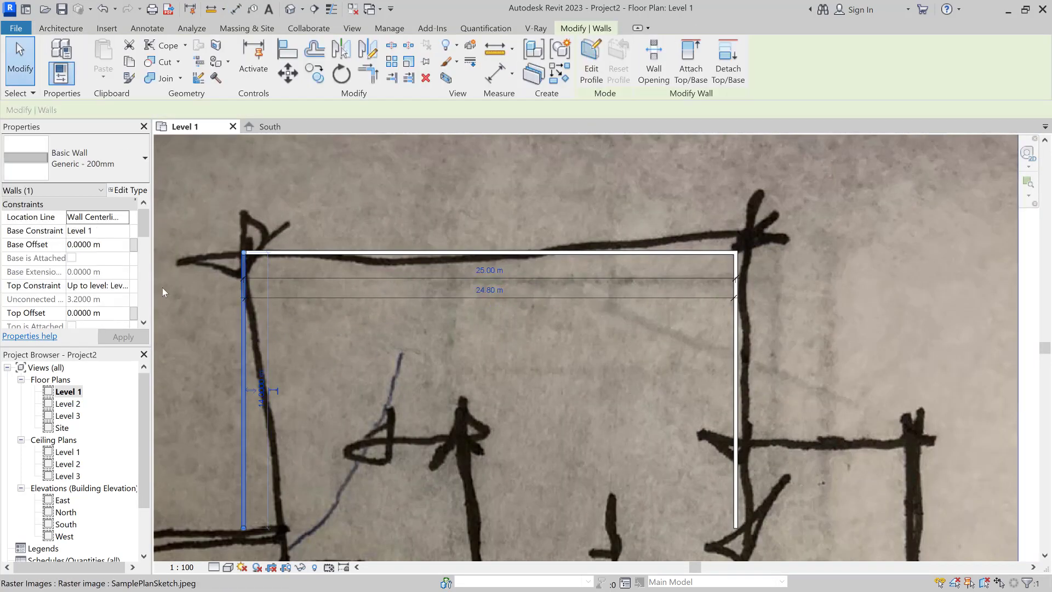
click(111, 221)
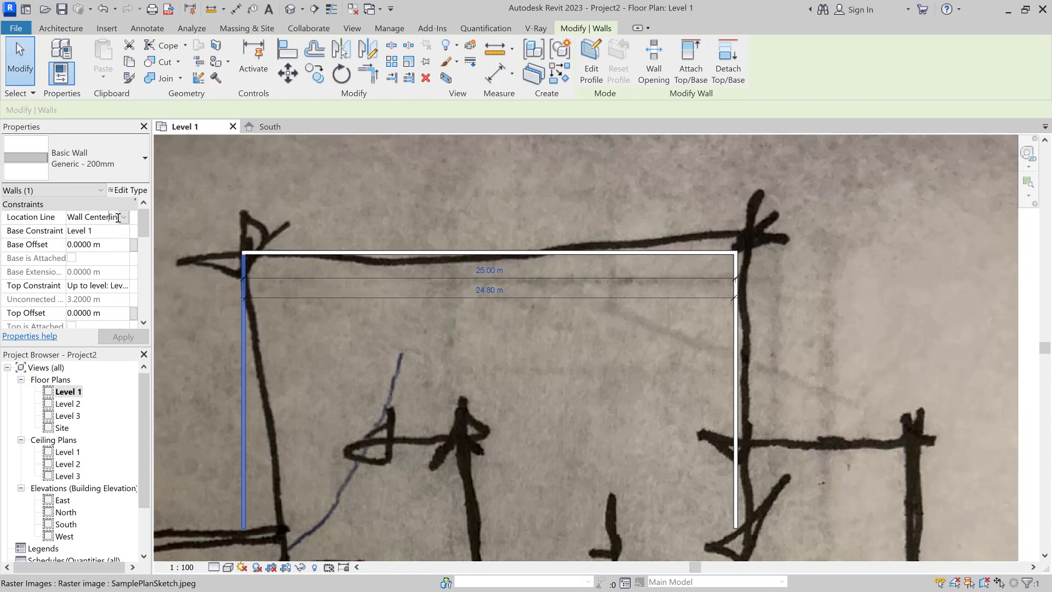
click(126, 218)
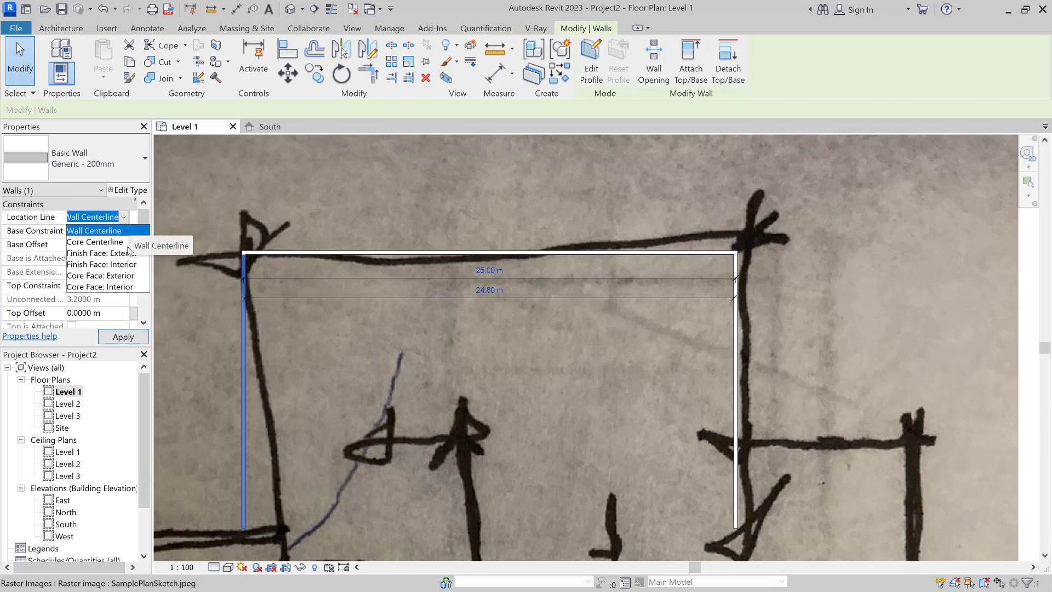
click(133, 253)
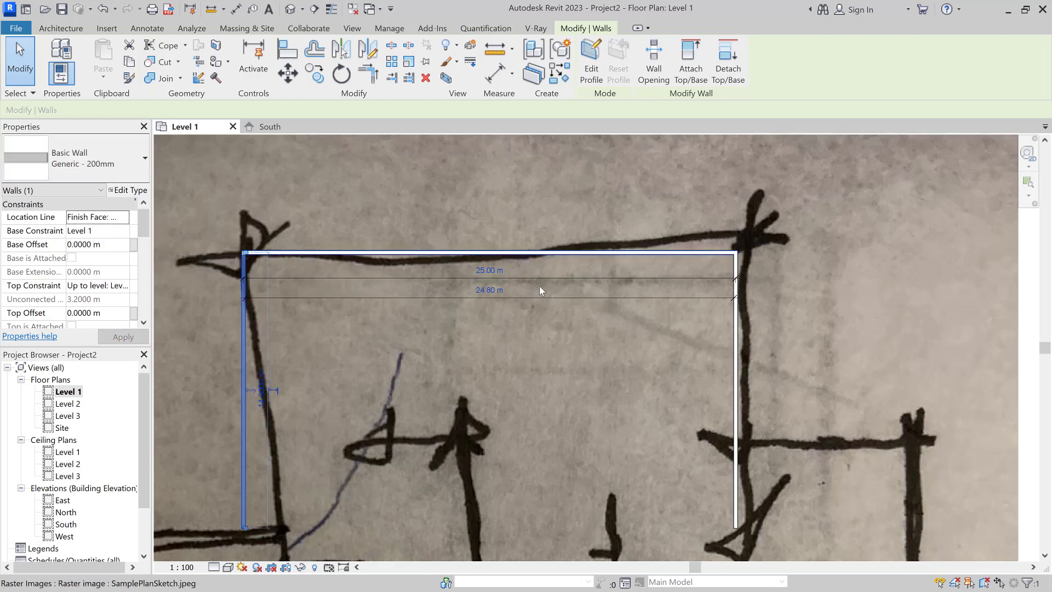
click(737, 338)
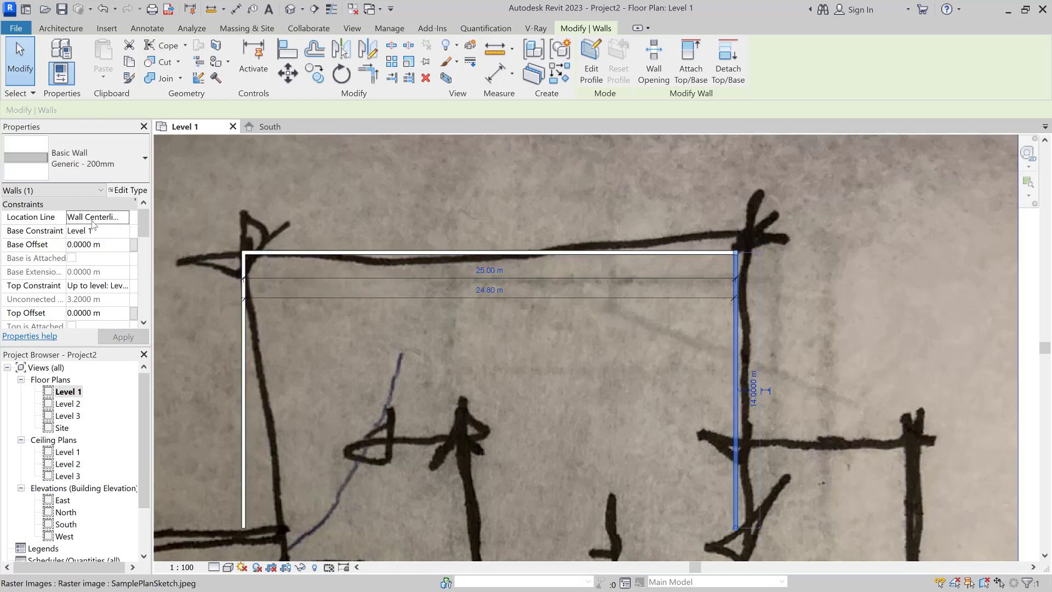
click(123, 218)
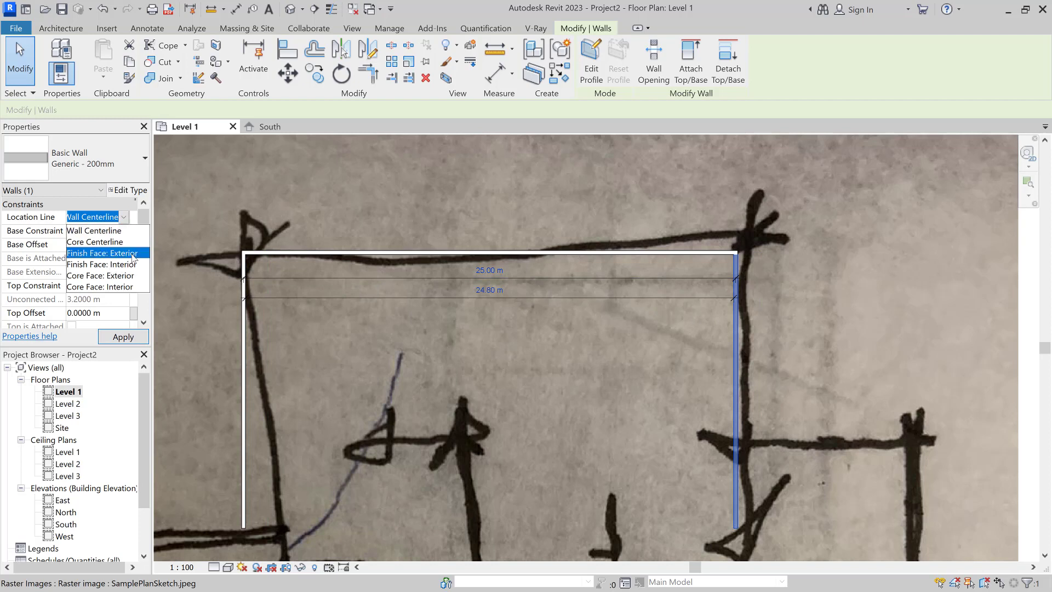
click(102, 252)
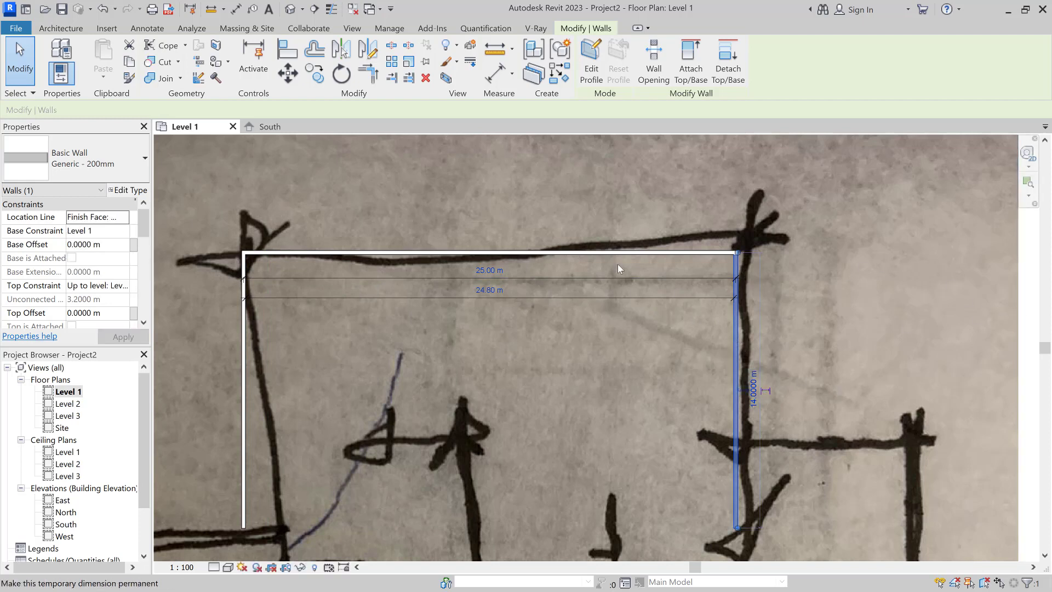
Step: Move the right wall 0.2 m to the right
click(300, 77)
click(565, 375)
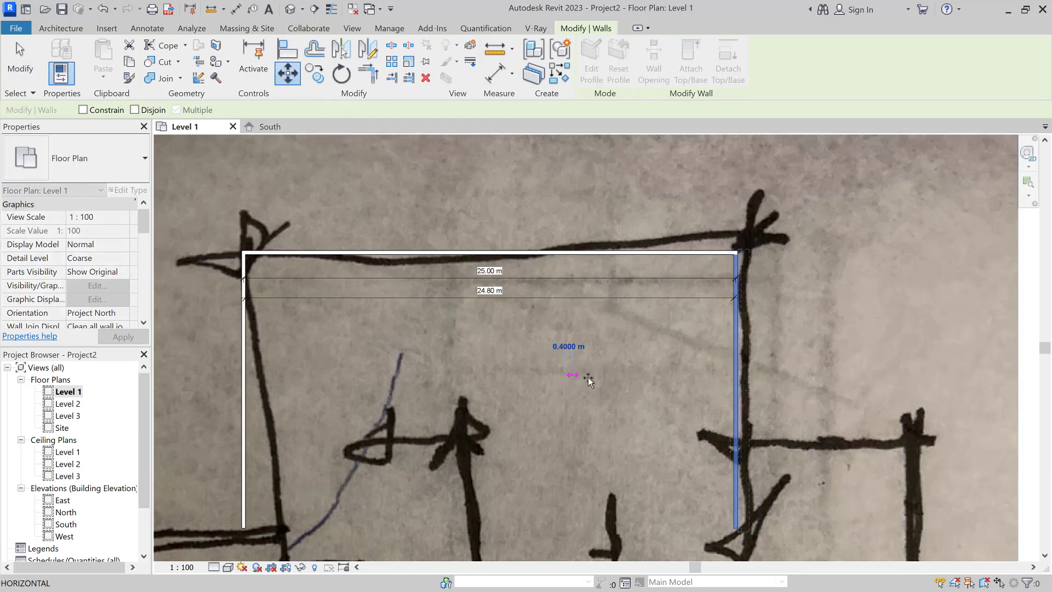
text(0)
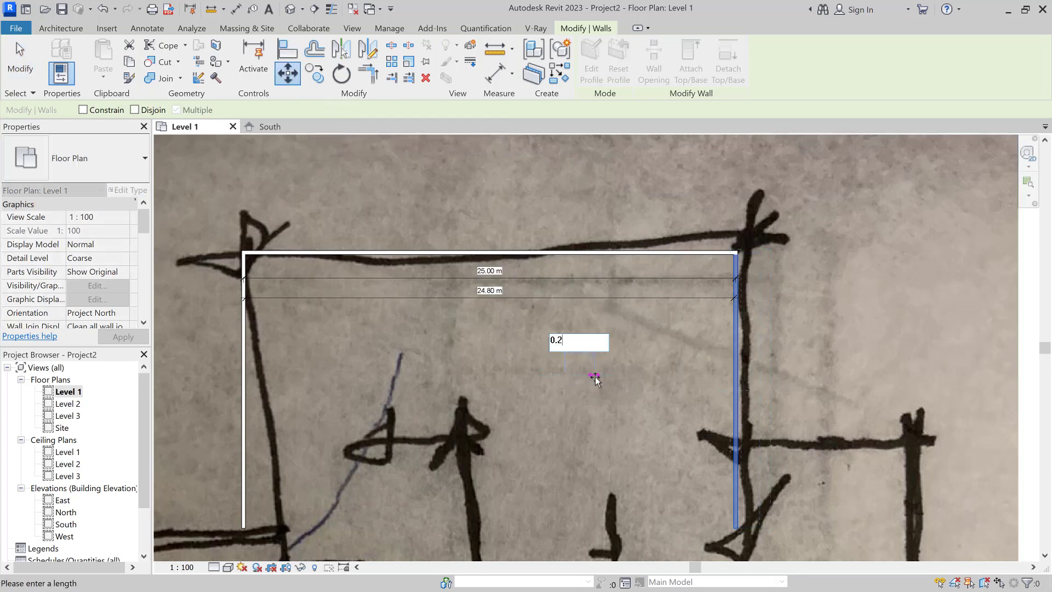
text(.2)
key(Return)
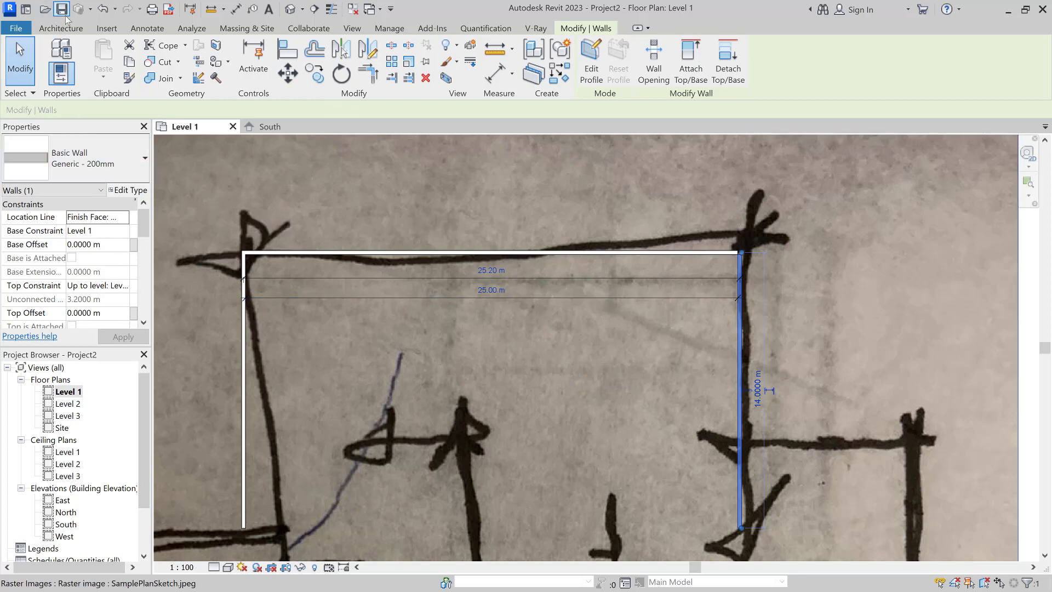
Step: Extend the top wall's end to meet the moved right wall
scroll(808, 254, up, 4)
click(811, 249)
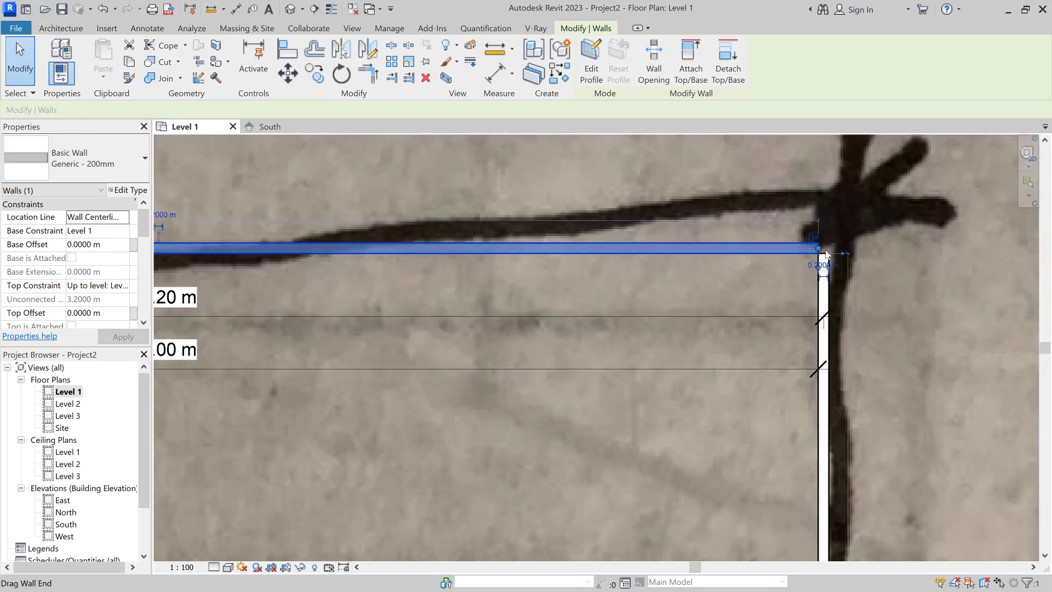
drag(820, 254, 829, 250)
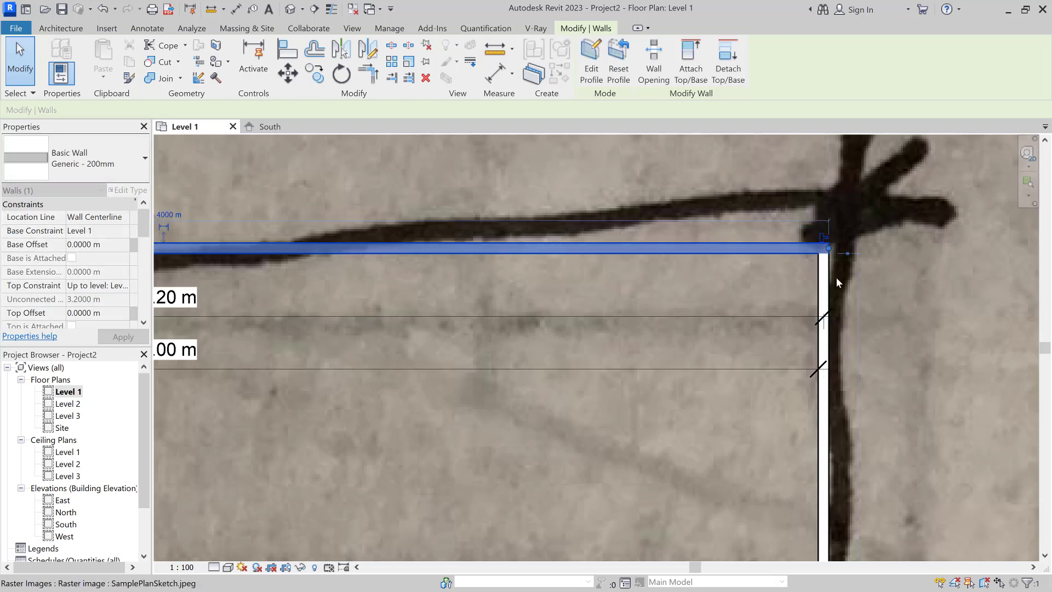
click(807, 283)
scroll(754, 312, down, 5)
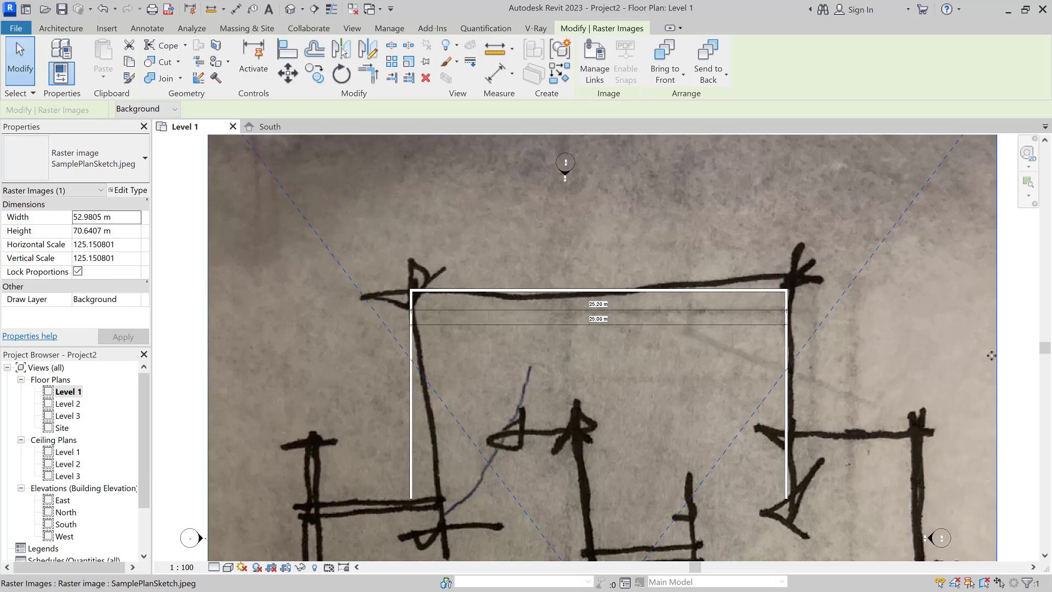
Step: Delete the background sketch image
click(1007, 375)
click(936, 369)
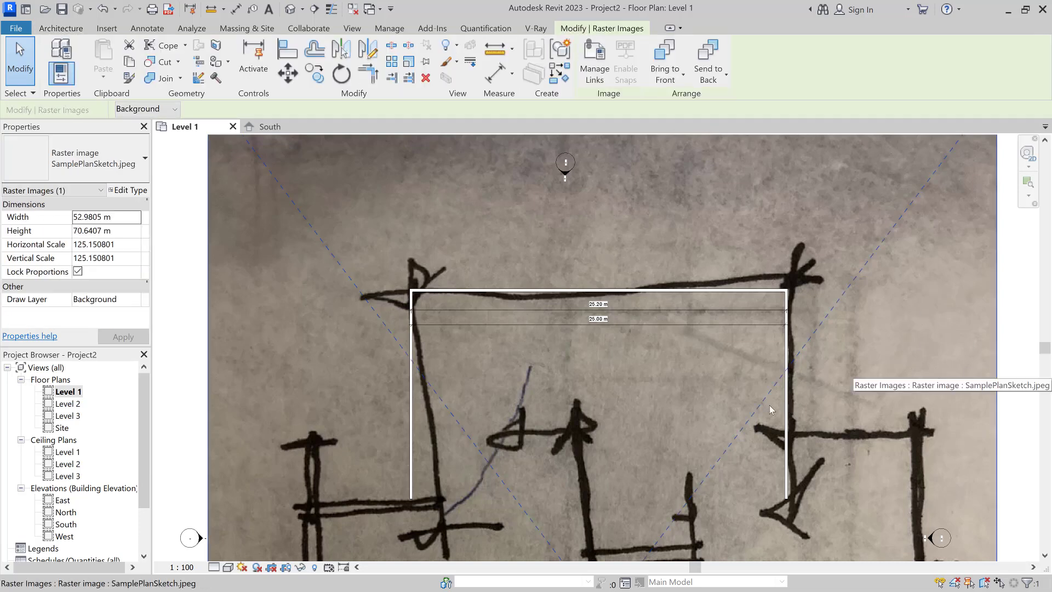
key(Delete)
Step: Delete the left and right walls, leaving only the top wall
click(787, 411)
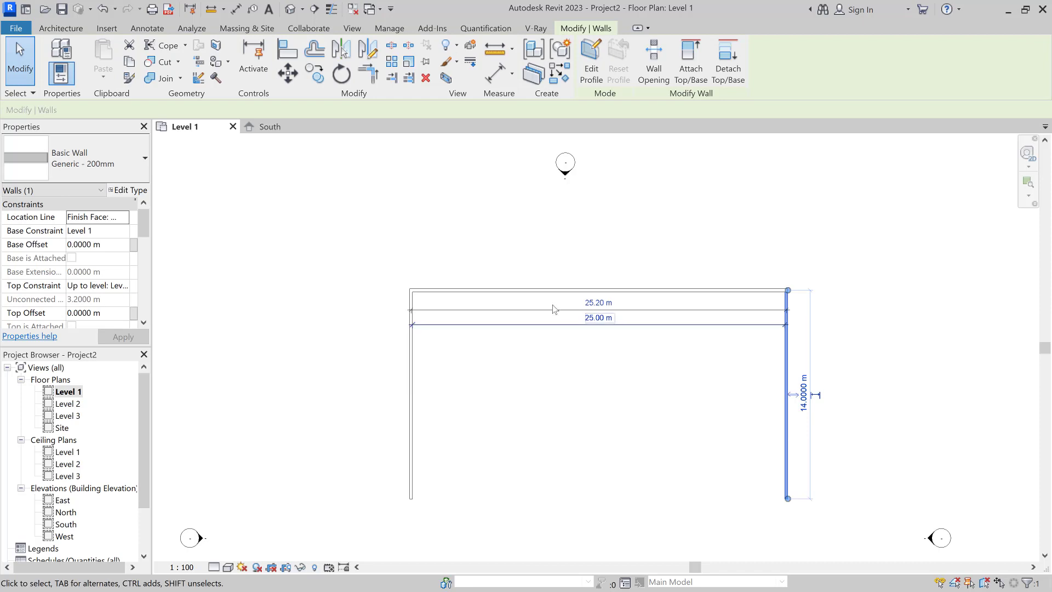
click(595, 310)
key(Escape)
drag(522, 418, 352, 470)
key(Delete)
drag(813, 418, 733, 450)
key(Delete)
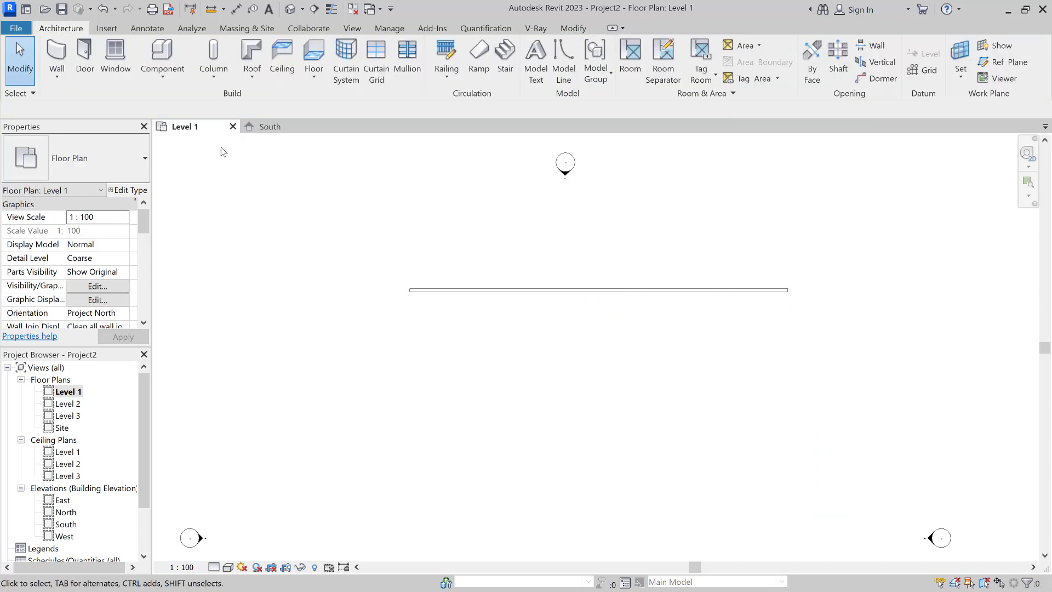
Step: Set new walls to Finish Face: Exterior and delete the old top wall
click(57, 55)
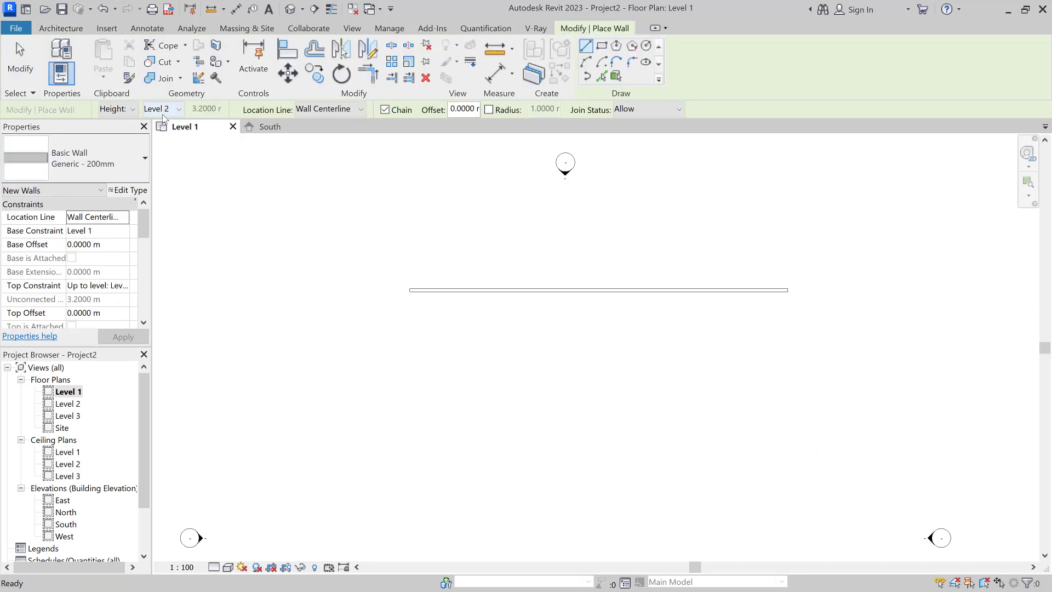
click(336, 108)
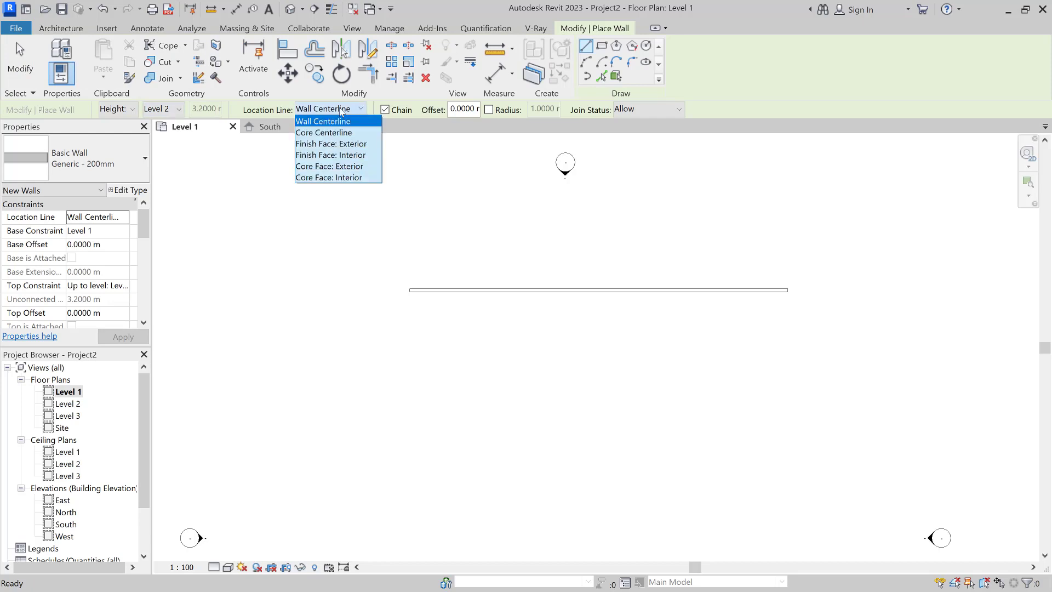
click(345, 144)
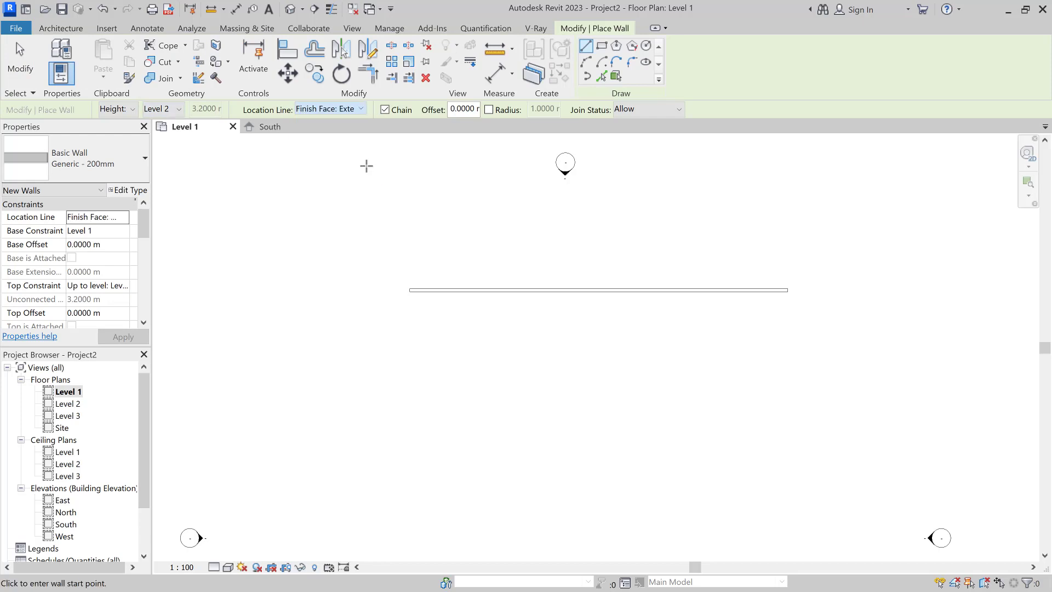
click(410, 291)
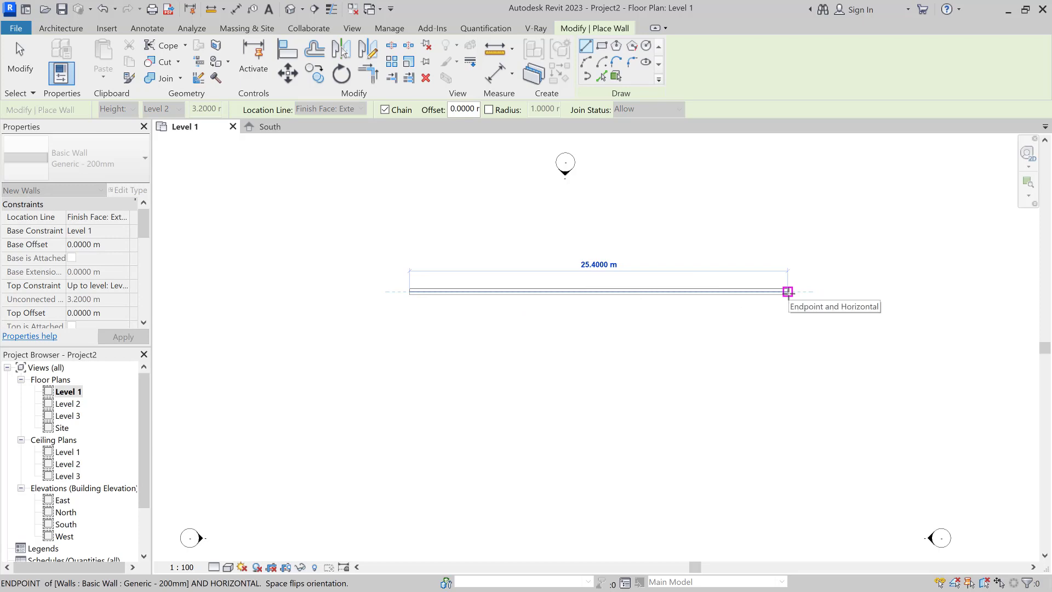
click(787, 291)
key(Escape)
key(Escape)
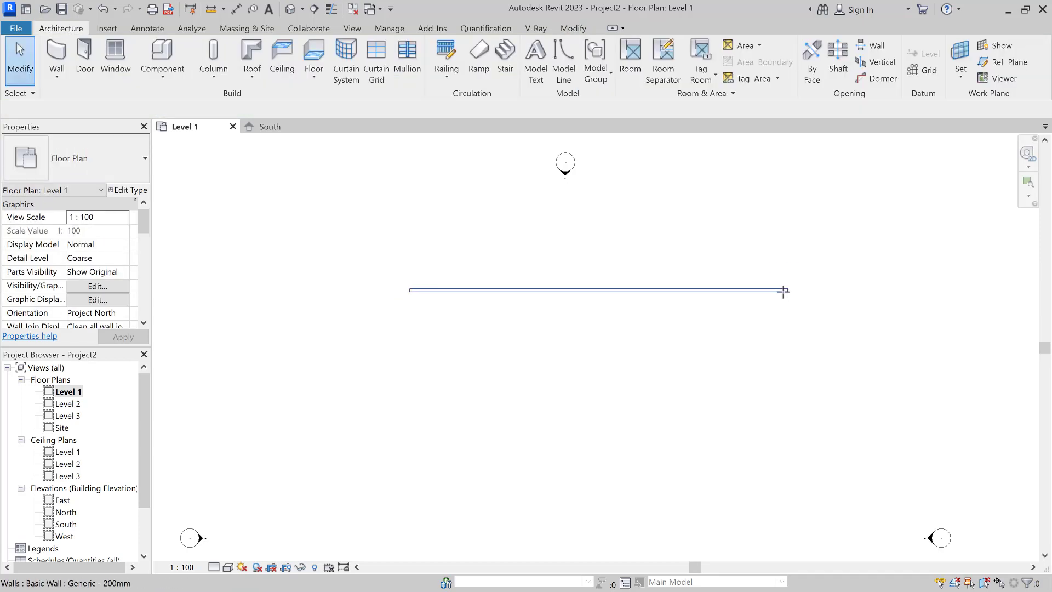
click(785, 292)
key(Delete)
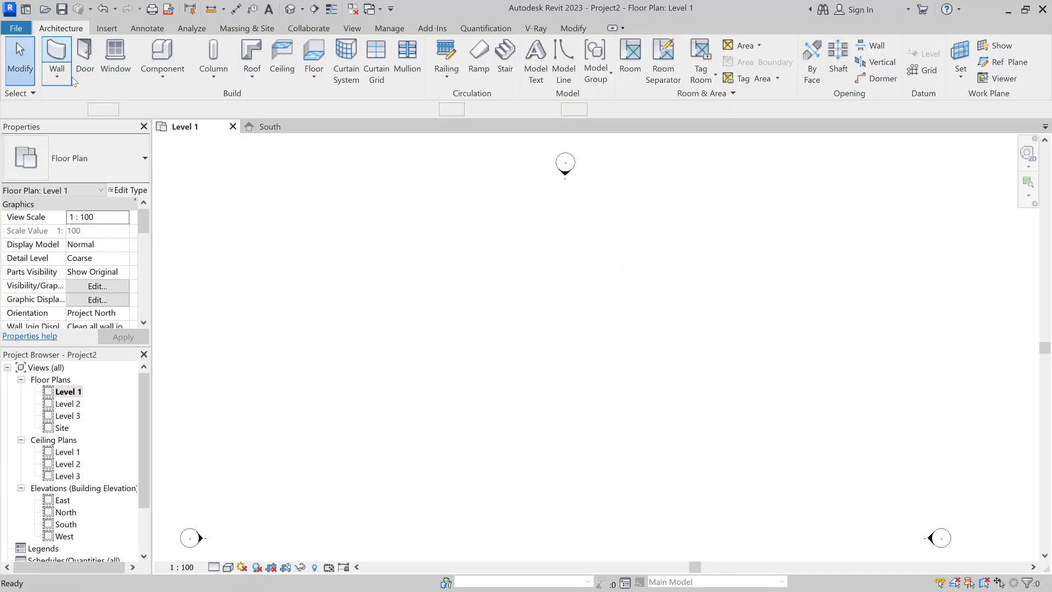
Step: Draw a new 25 m horizontal wall from the top-left point
click(55, 52)
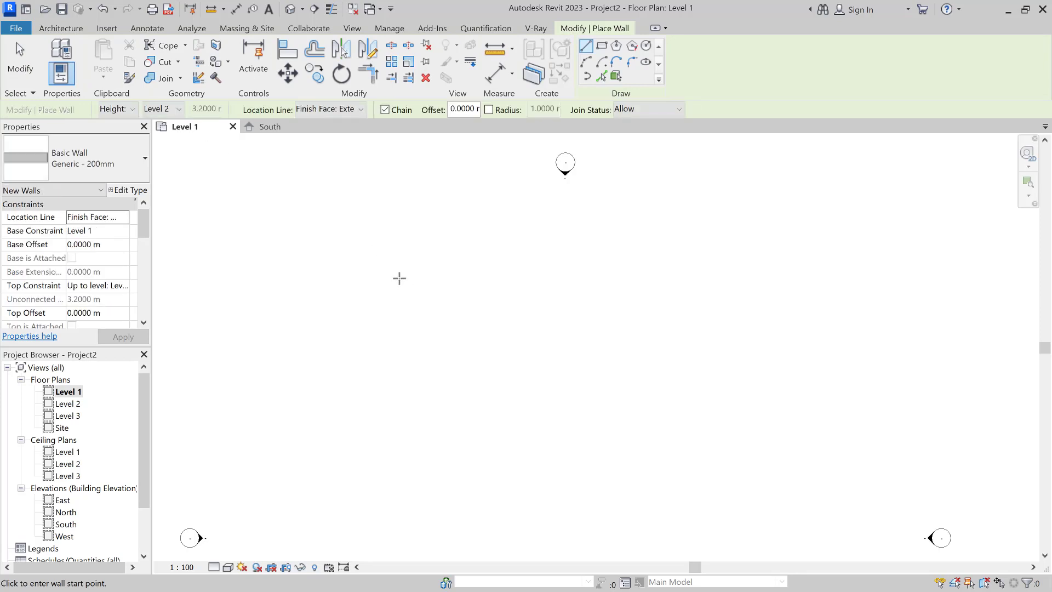
click(399, 277)
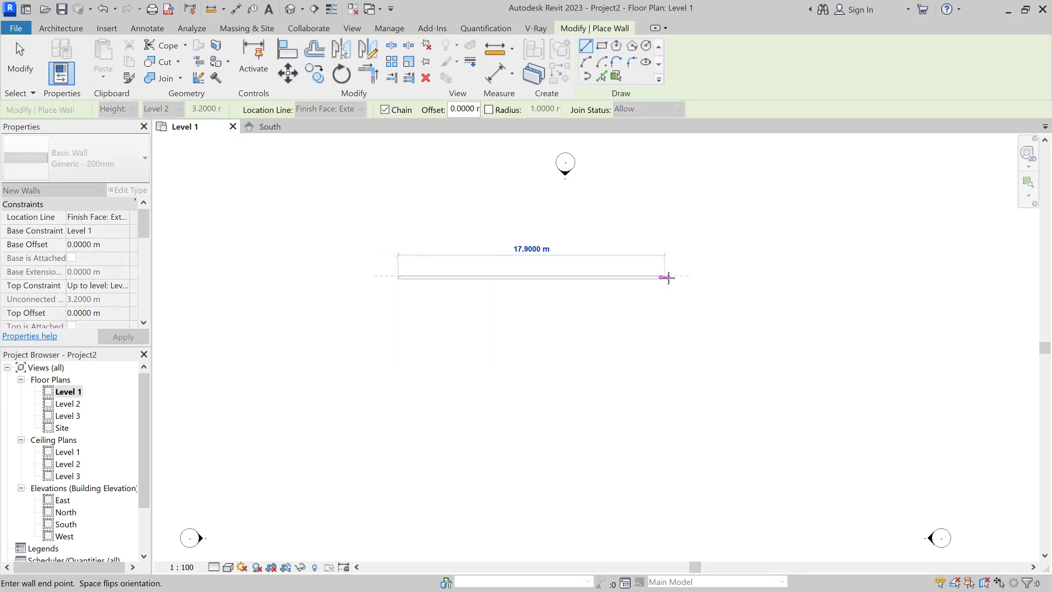
text(25)
key(Return)
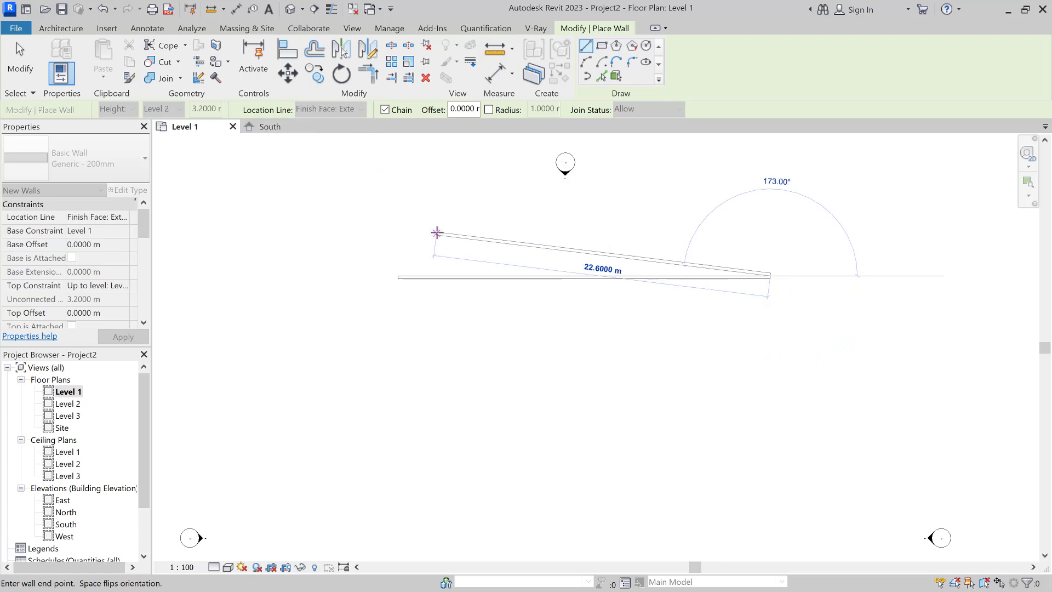
key(Escape)
Step: Draw the right vertical wall down from the top wall using Finish Face: Interior
click(351, 109)
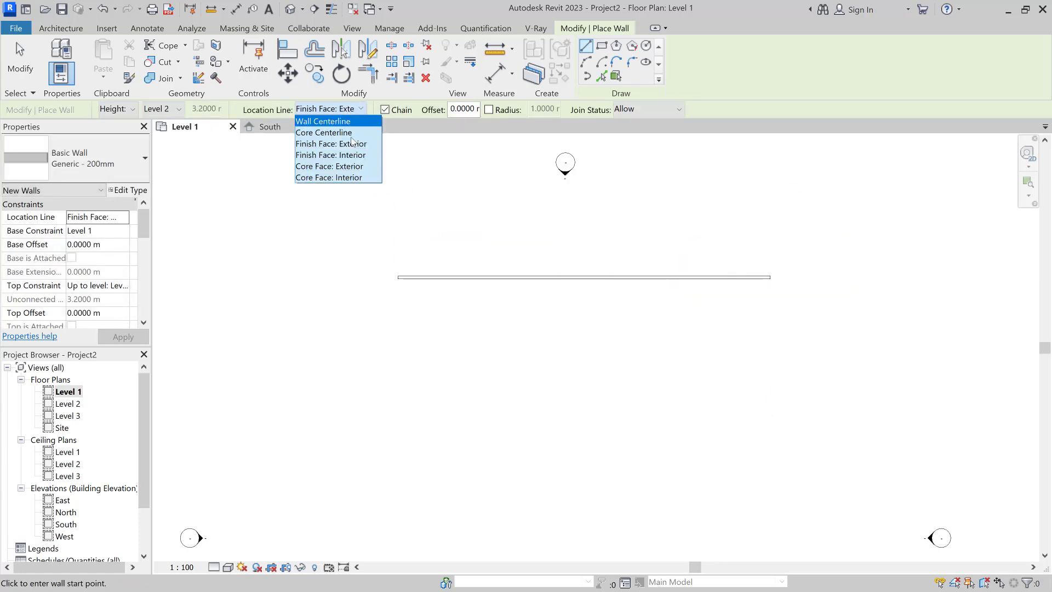
click(361, 156)
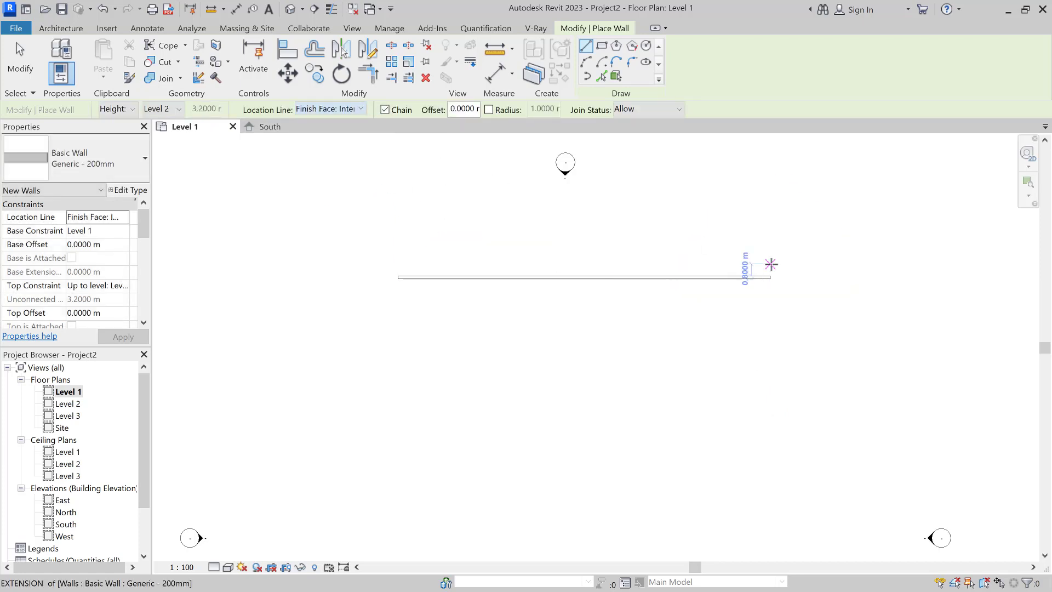
click(771, 276)
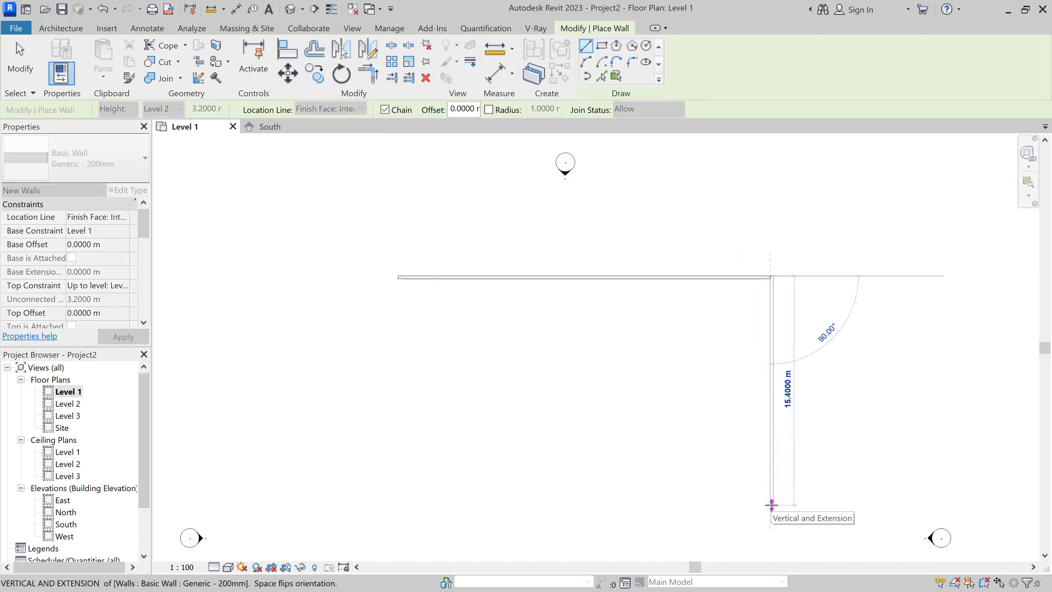
click(772, 504)
key(Escape)
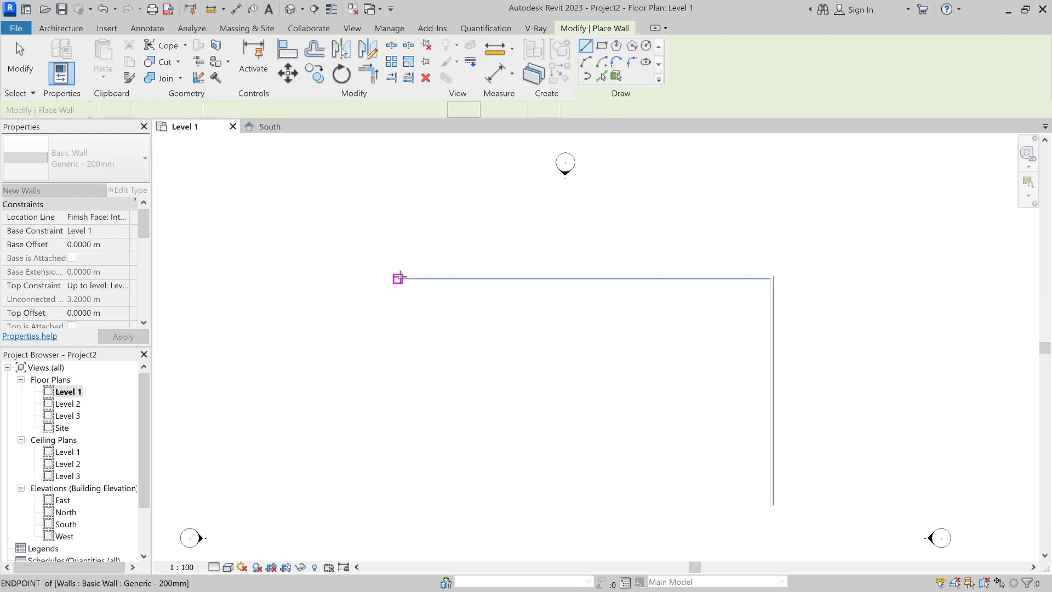
Step: Draw the left vertical wall down from the top-left corner using Finish Face: Exterior
click(399, 278)
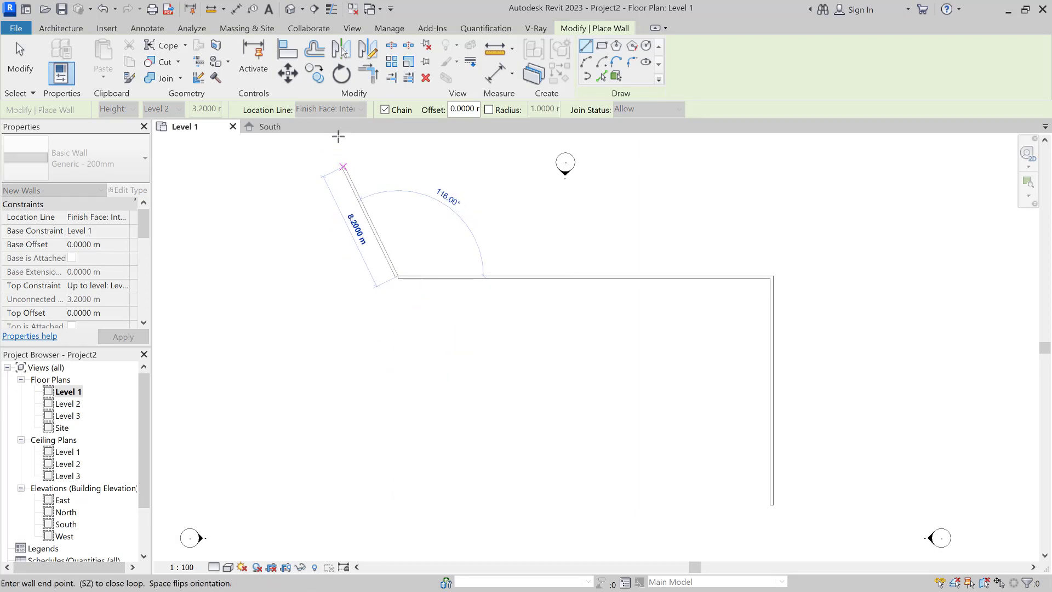
click(329, 108)
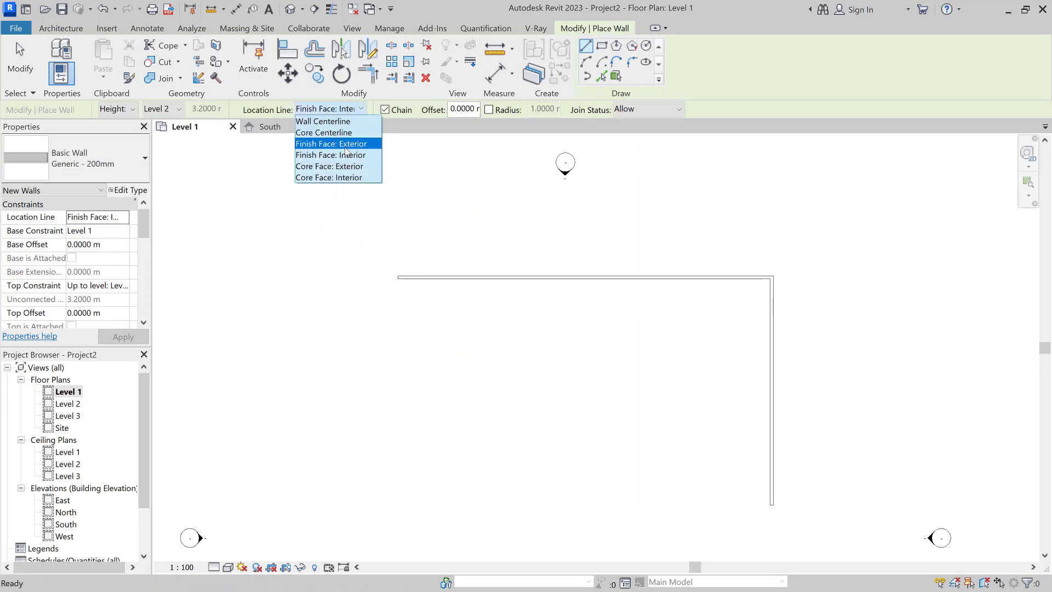
click(345, 145)
click(397, 276)
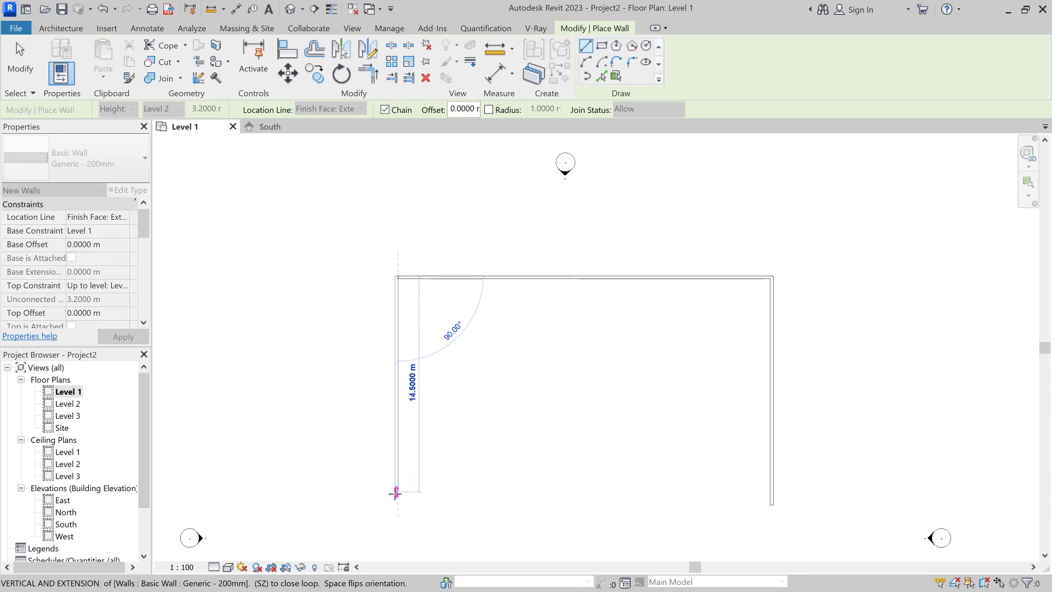
click(397, 504)
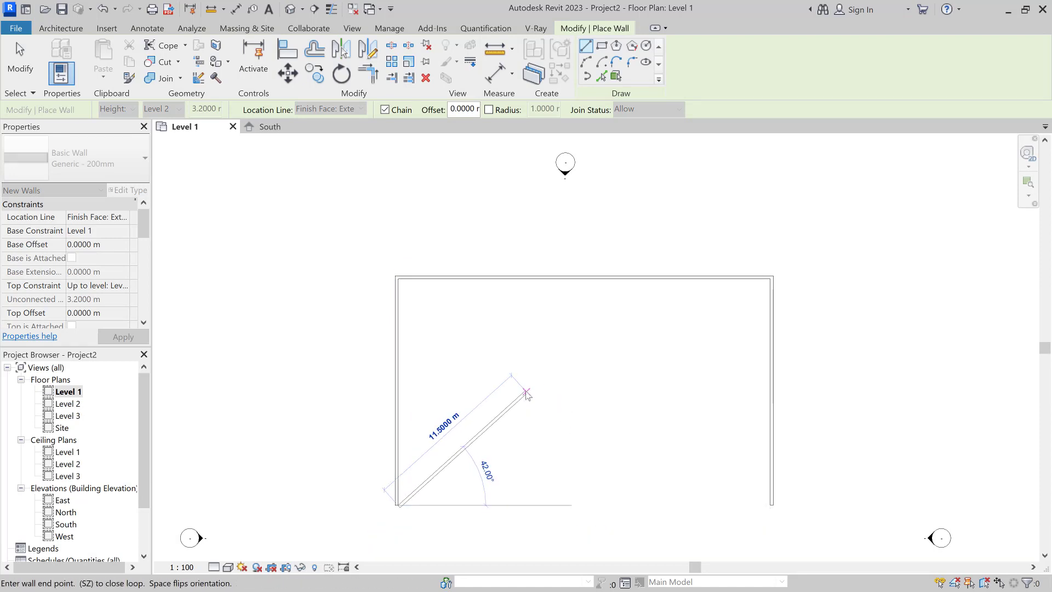
key(Escape)
key(Escape)
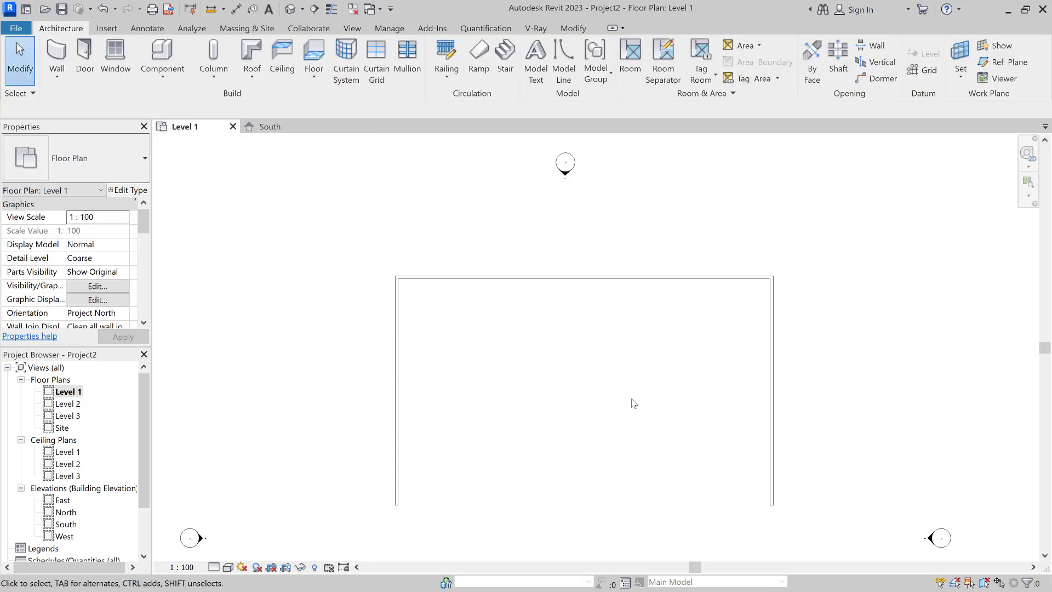
Step: Window-select and delete all three walls, then restart the Wall tool
drag(819, 265, 340, 376)
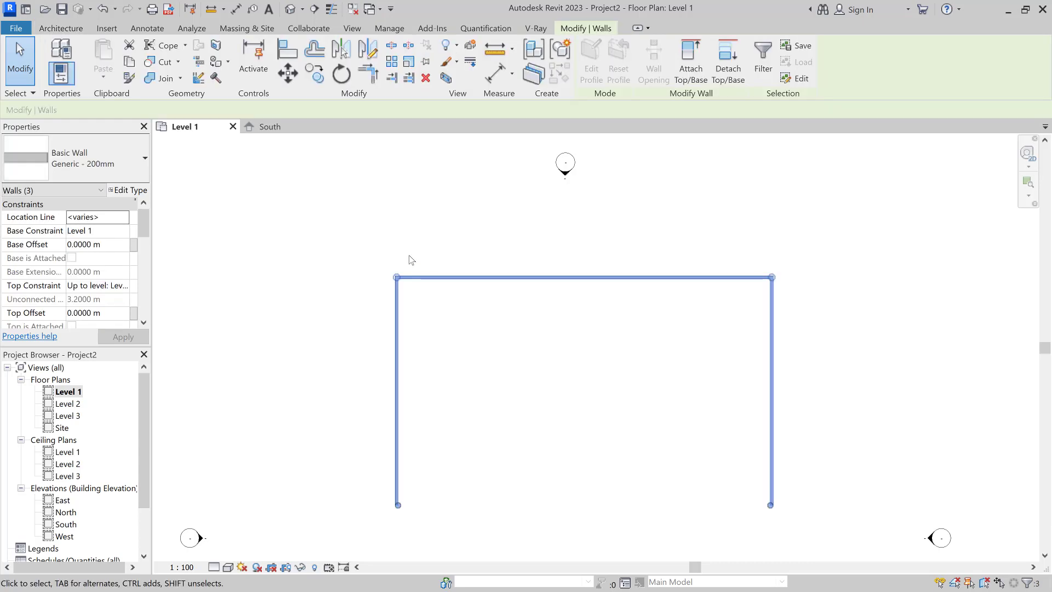
key(Delete)
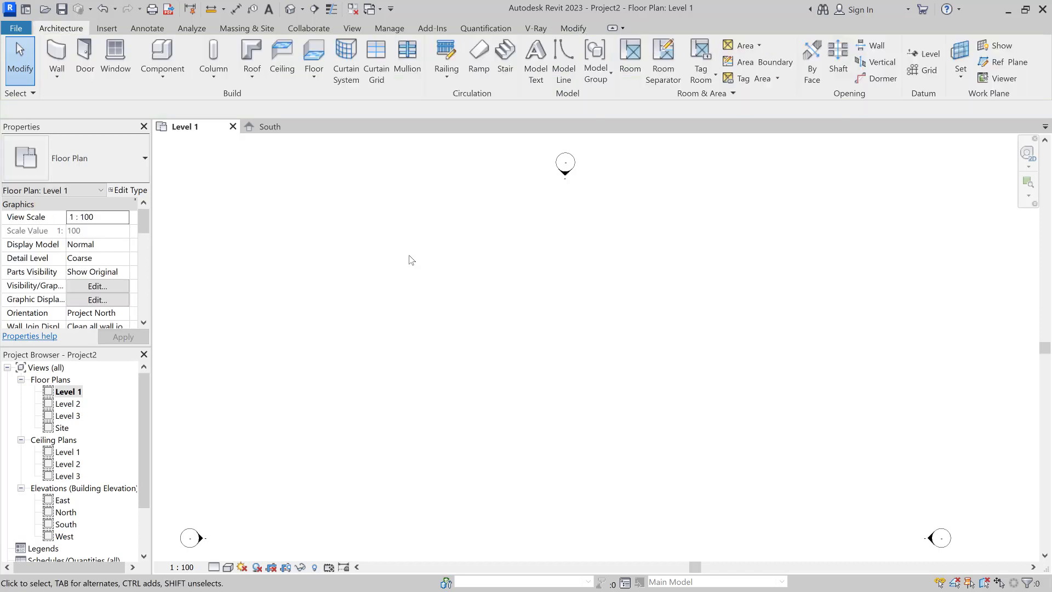
click(57, 59)
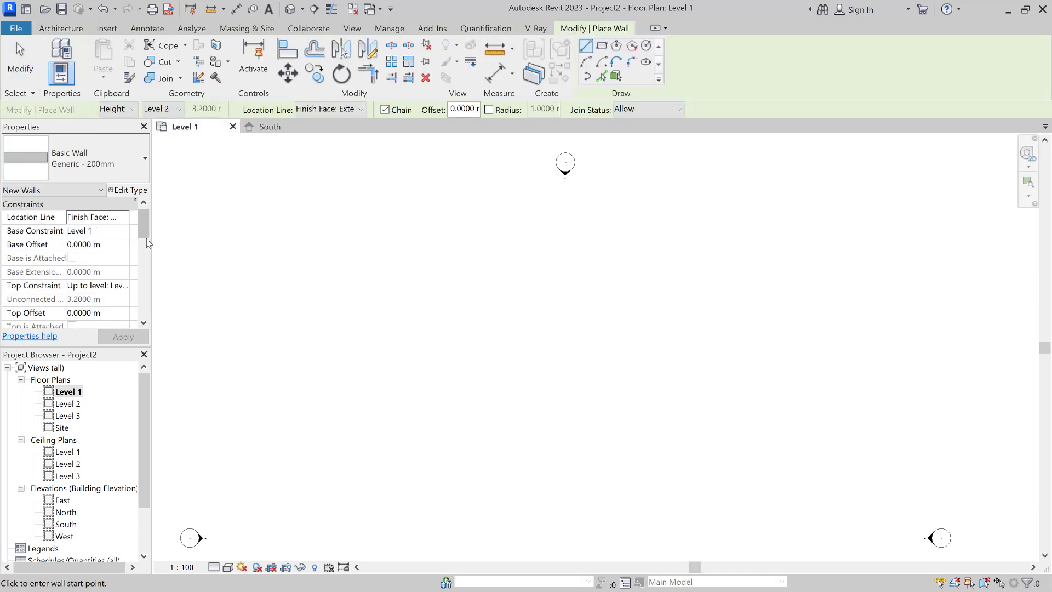
mouse_move(142, 226)
mouse_down()
mouse_move(141, 263)
mouse_move(140, 220)
mouse_up()
click(123, 159)
scroll(127, 400, down, 1)
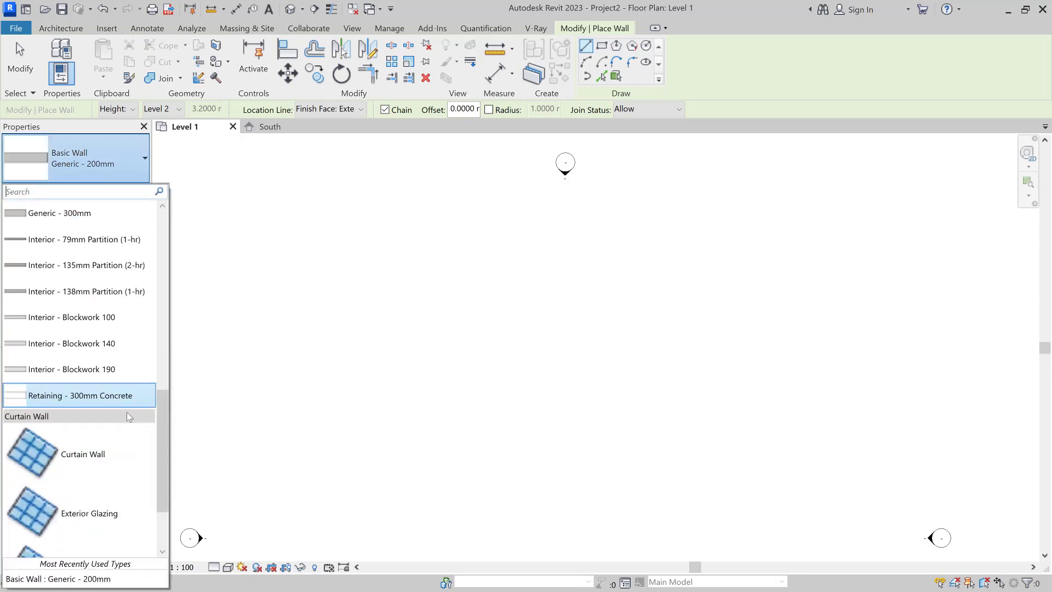
scroll(128, 414, up, 3)
scroll(111, 382, up, 3)
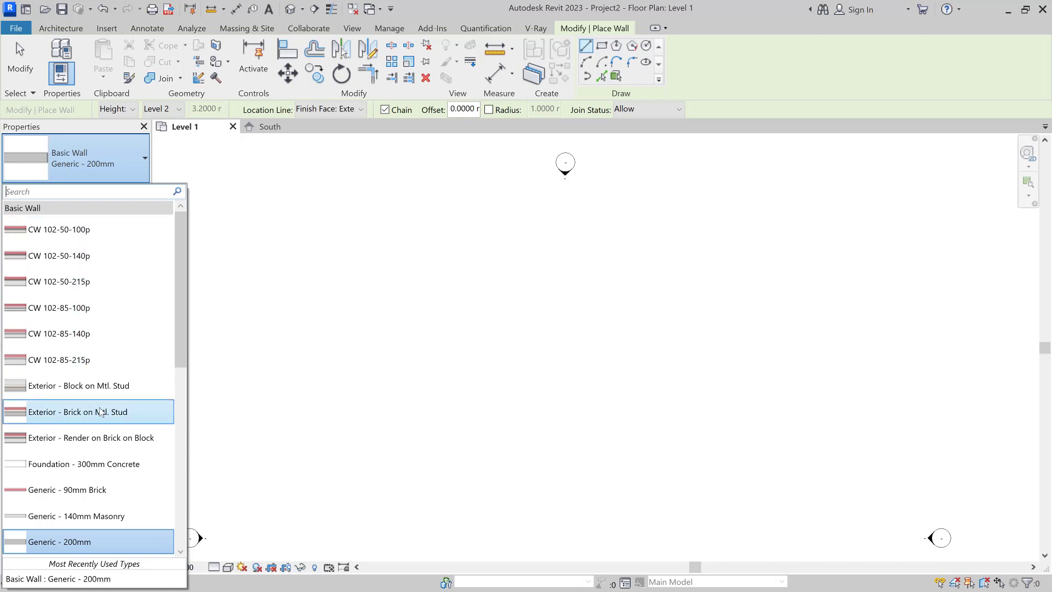
scroll(99, 390, down, 3)
scroll(98, 374, down, 4)
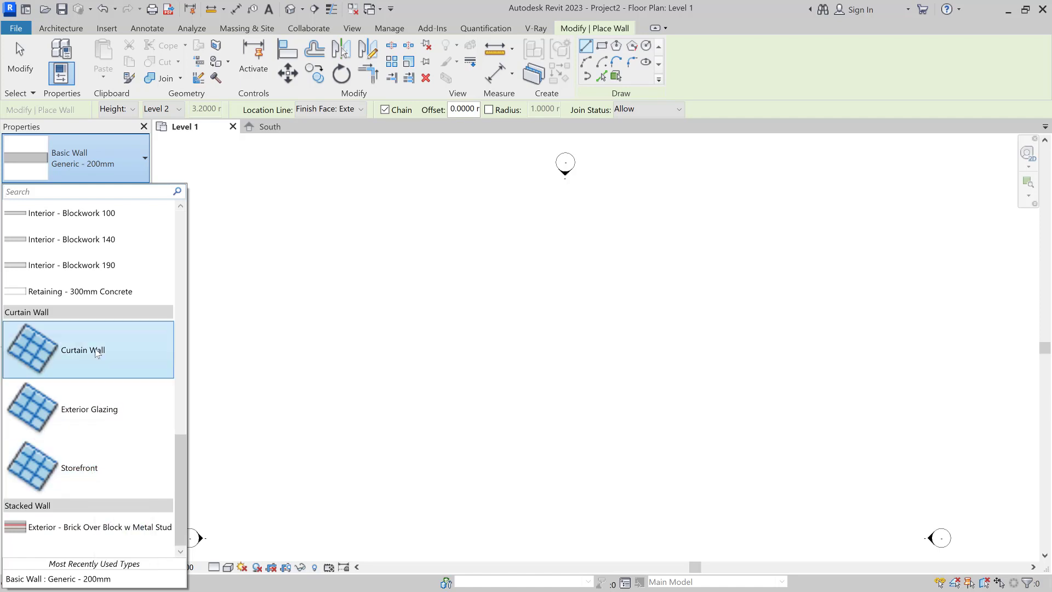
scroll(138, 340, up, 4)
scroll(136, 341, up, 3)
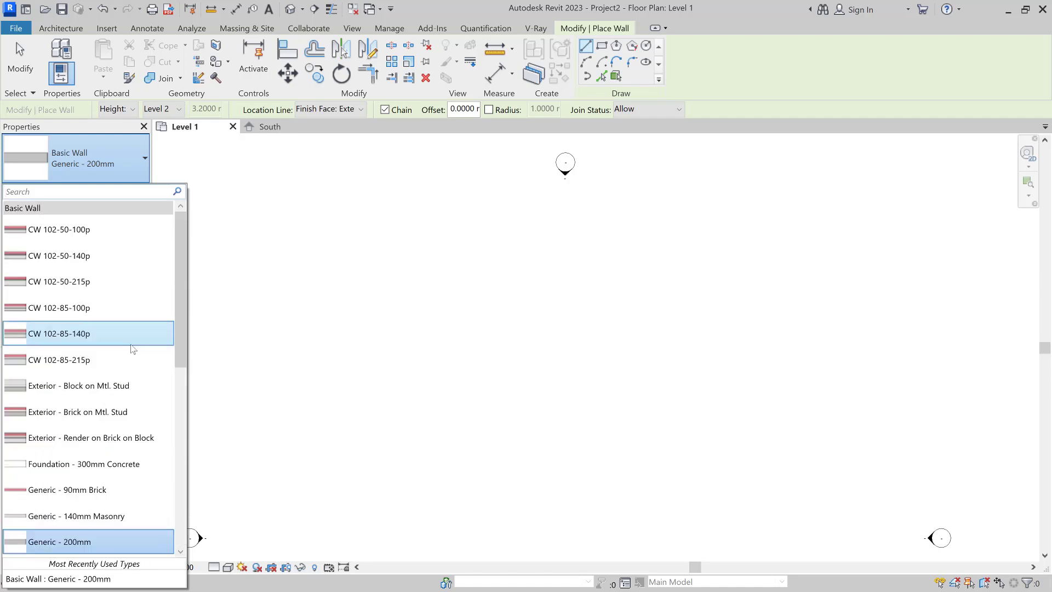
click(110, 171)
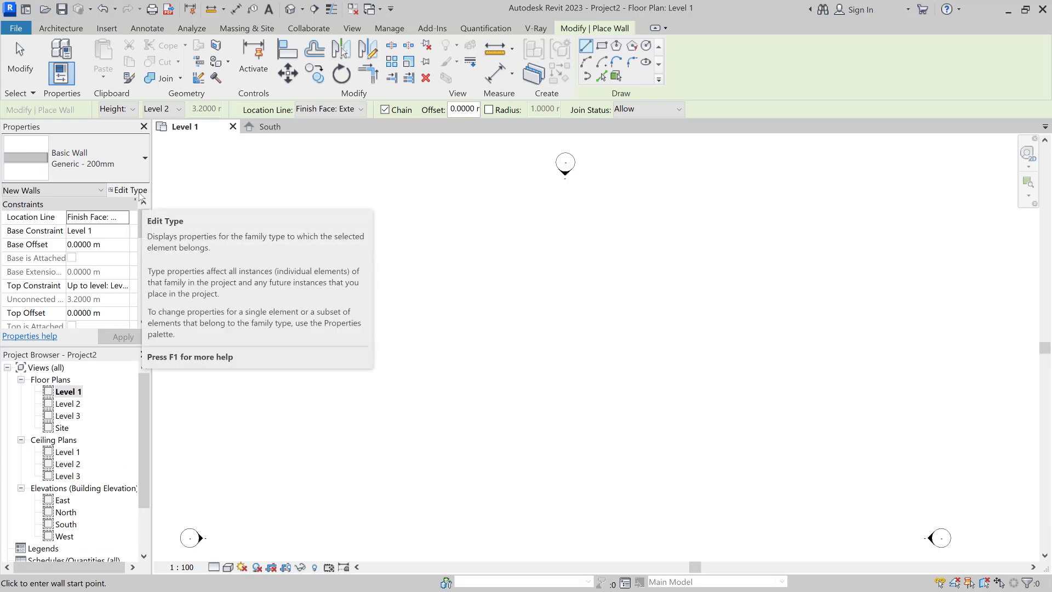
Step: Open Type Properties for Basic Wall Generic - 200mm with the preview shown
click(137, 192)
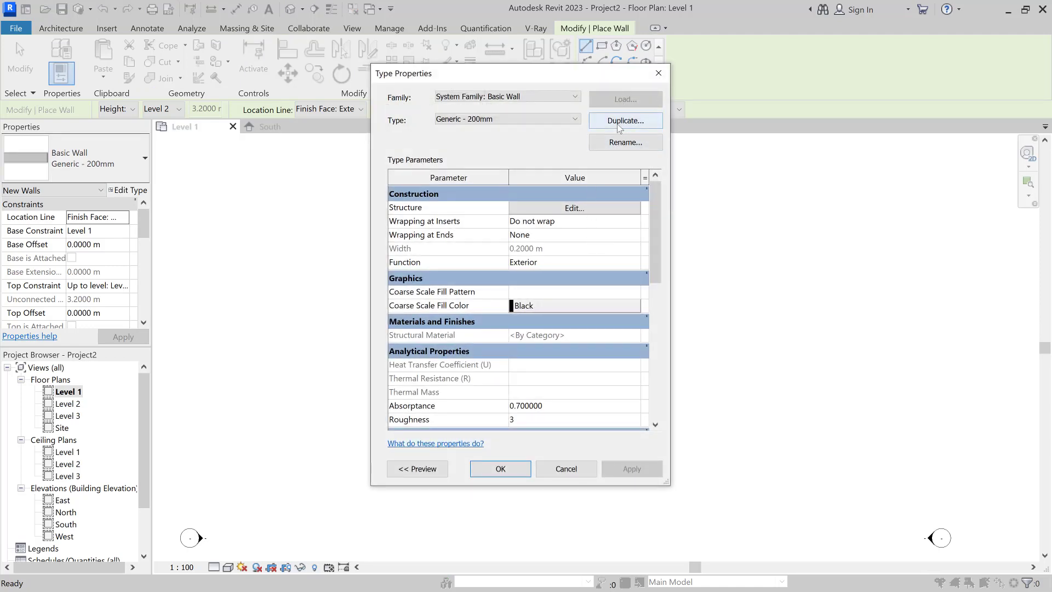
click(550, 95)
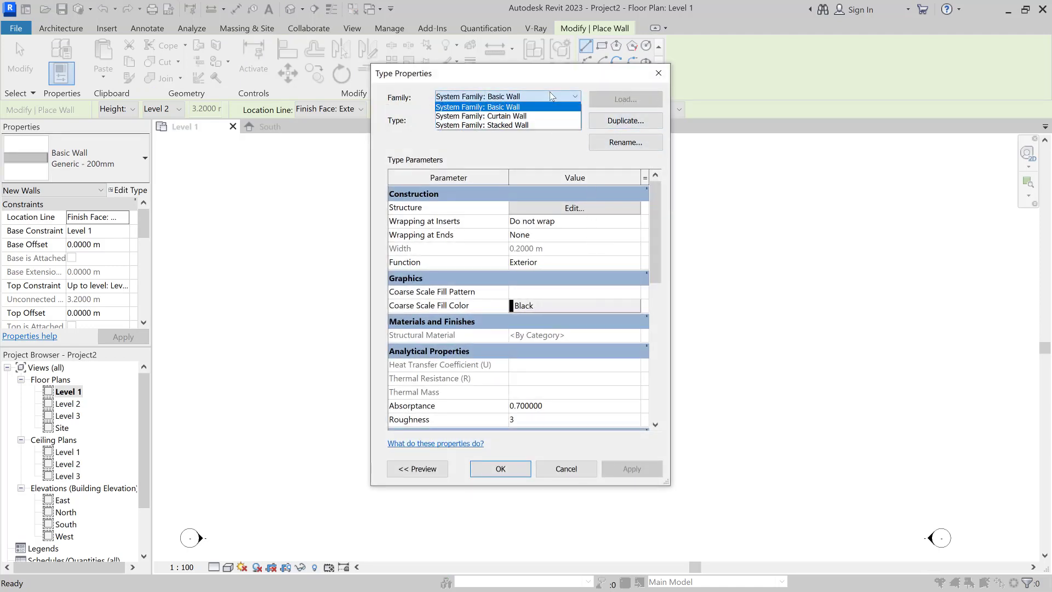
click(493, 107)
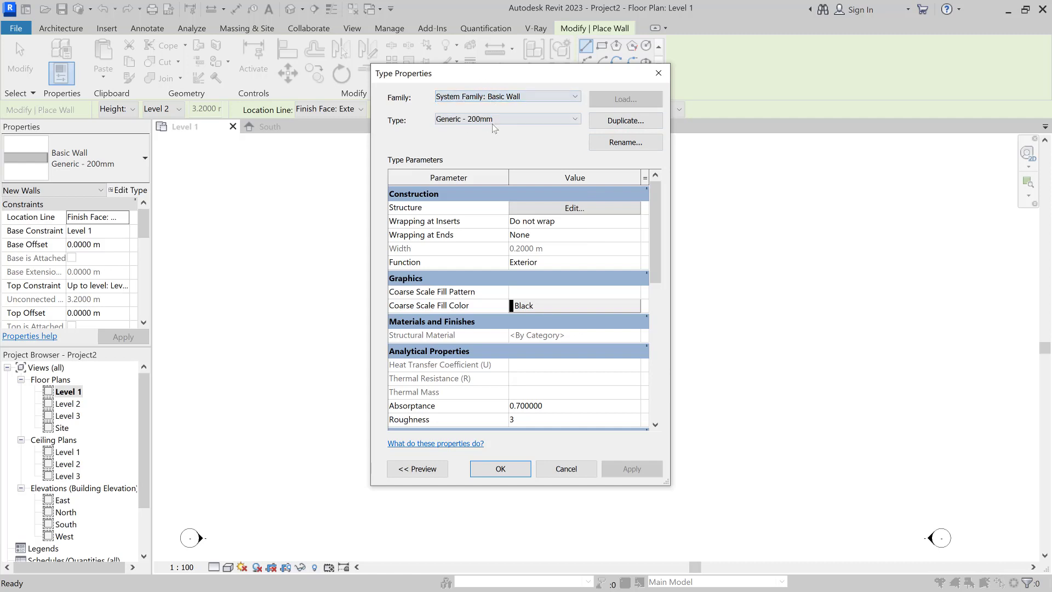
click(492, 120)
click(548, 134)
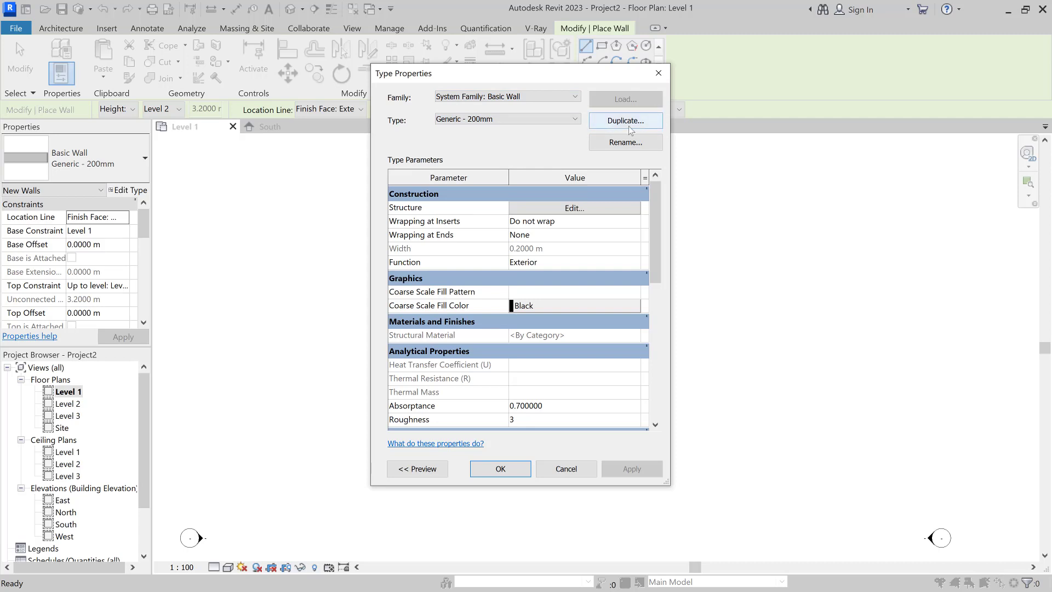
click(414, 470)
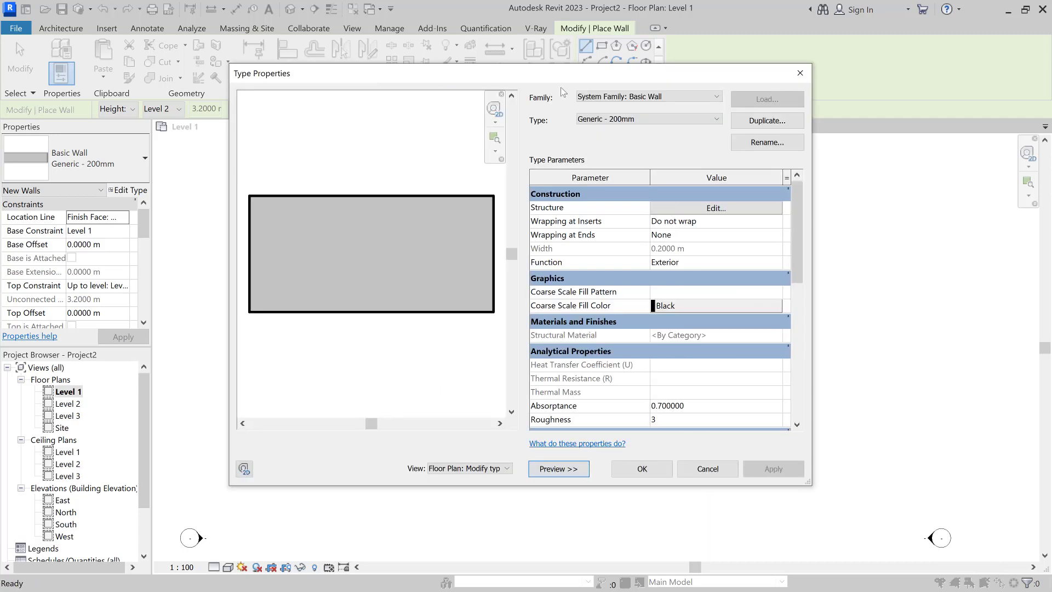
drag(537, 75, 494, 91)
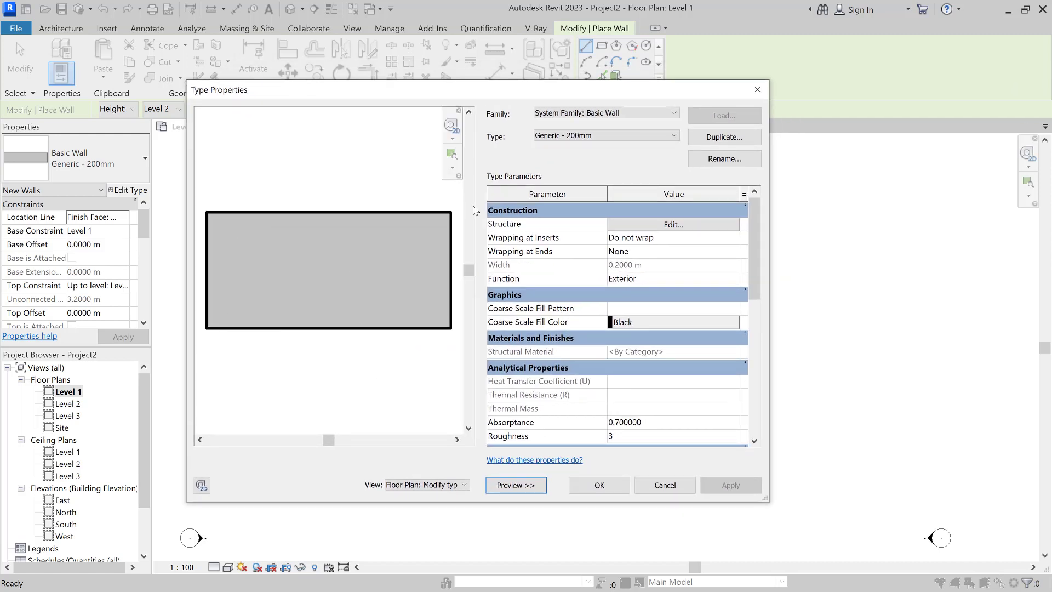
Step: Duplicate Generic - 200mm as a new type named StoneWall
click(709, 141)
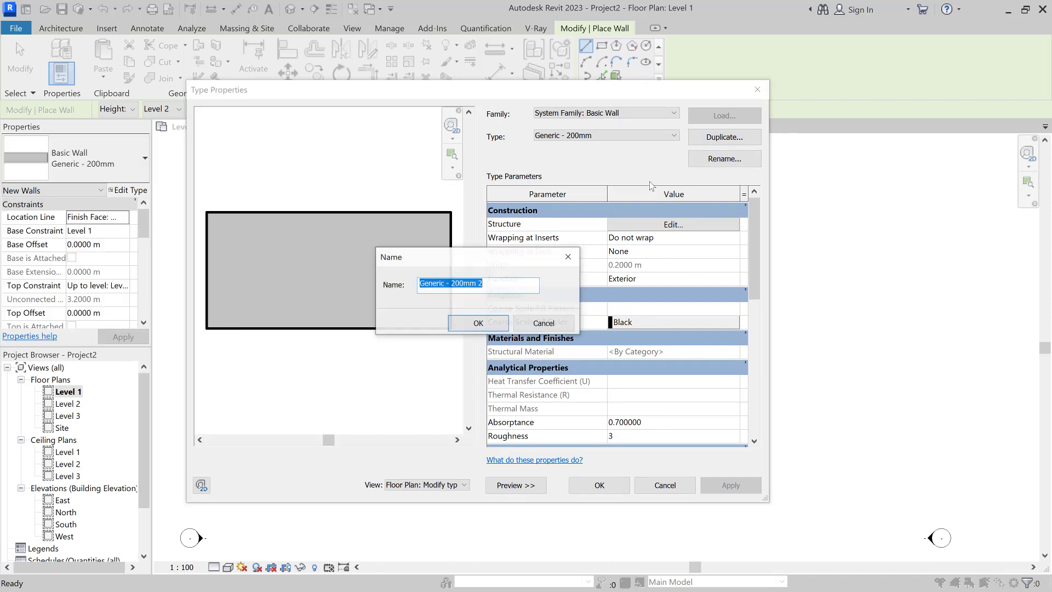
click(496, 289)
drag(497, 290, 319, 292)
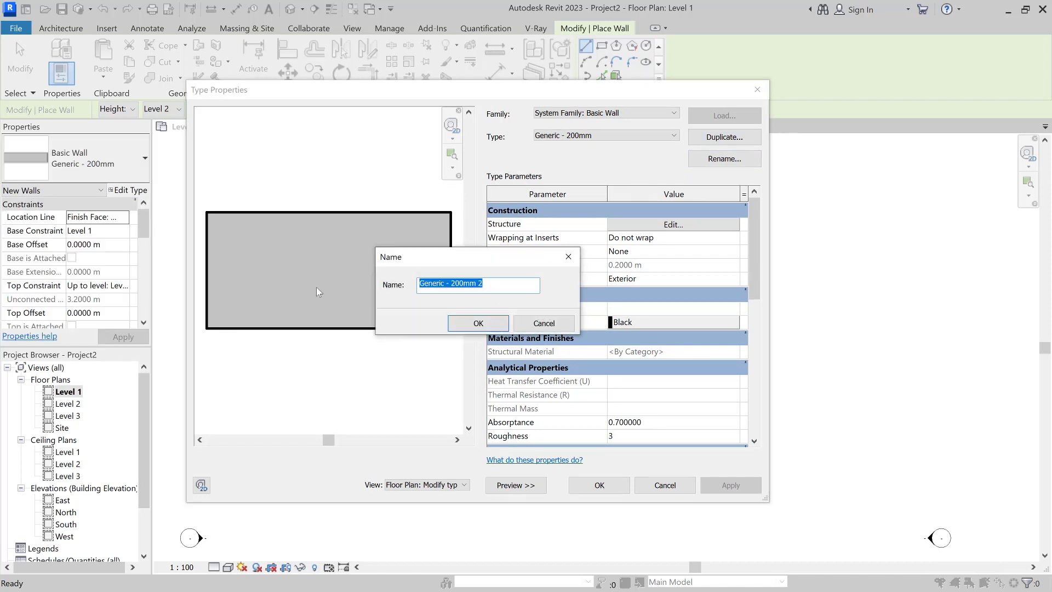
text(Stone W)
key(BackSpace)
key(BackSpace)
text(Wall)
text(0_)
key(BackSpace)
key(BackSpace)
click(478, 323)
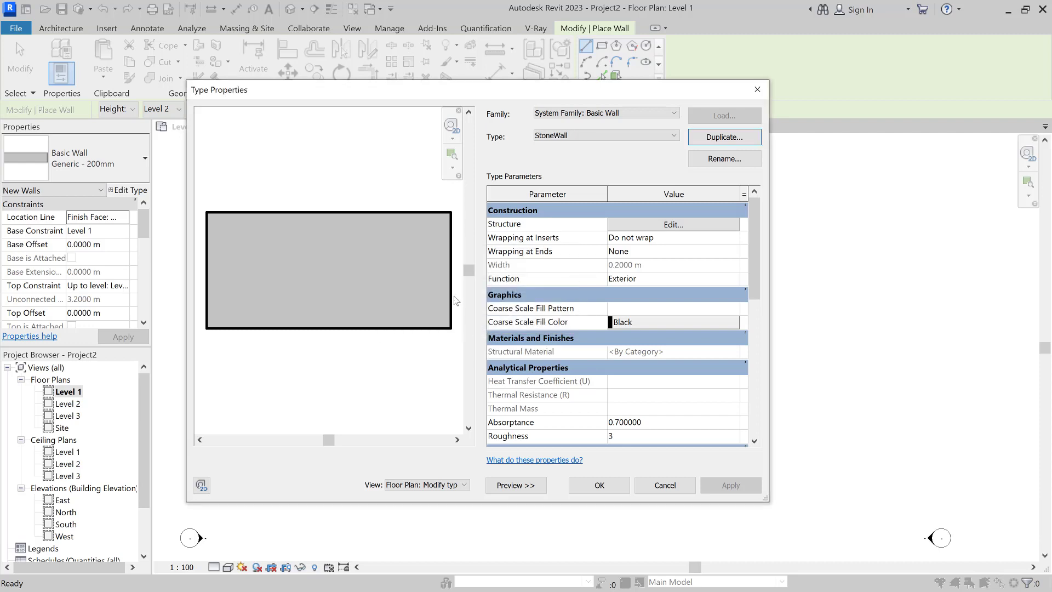
click(581, 137)
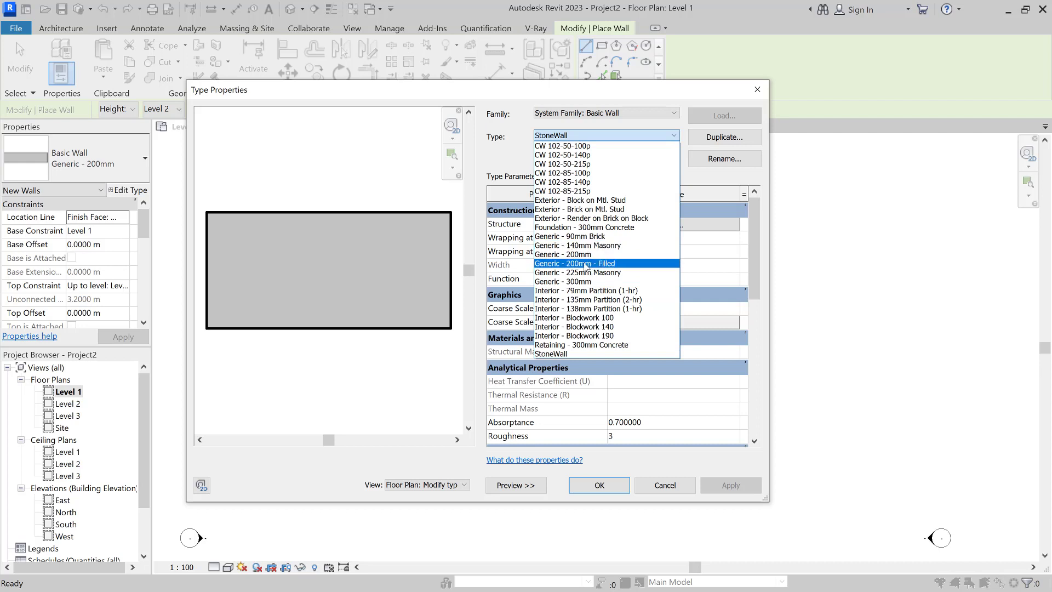
click(403, 188)
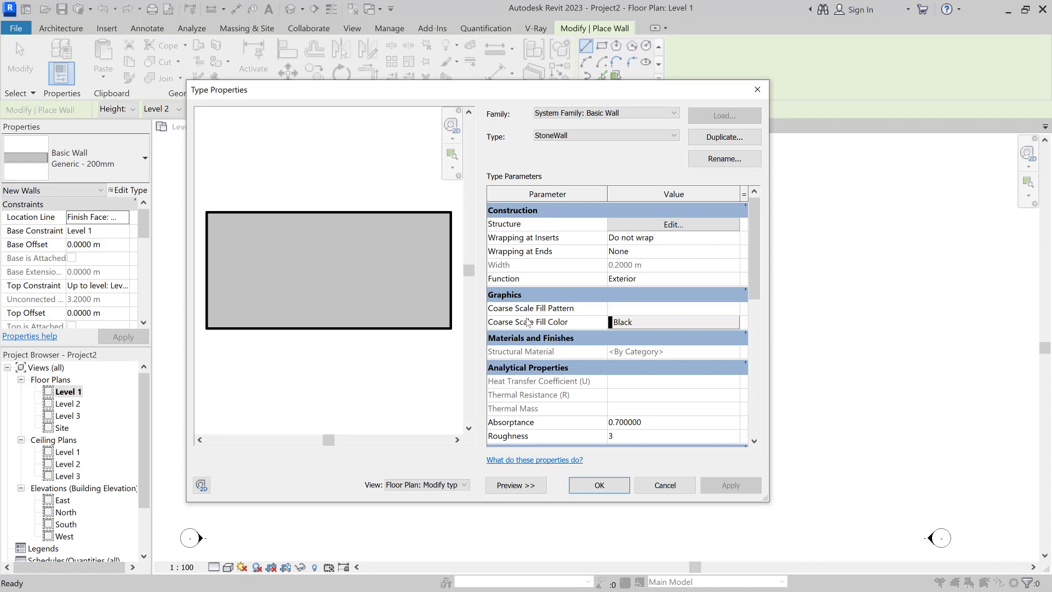
Step: Open the Edit Assembly dialog for StoneWall's Structure parameter
scroll(576, 363, down, 3)
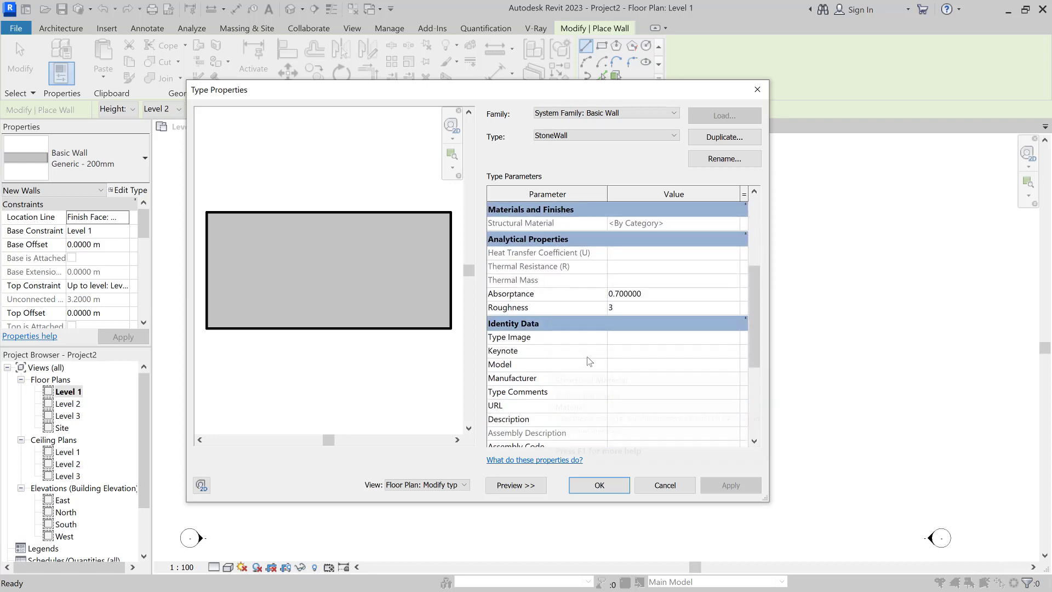
scroll(524, 335, down, 4)
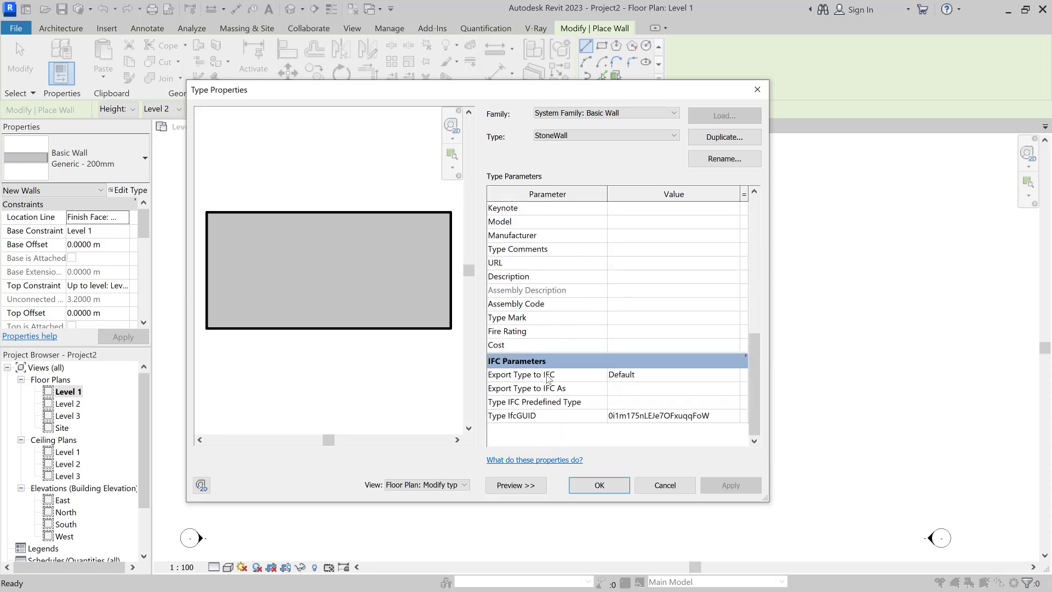
scroll(574, 350, up, 7)
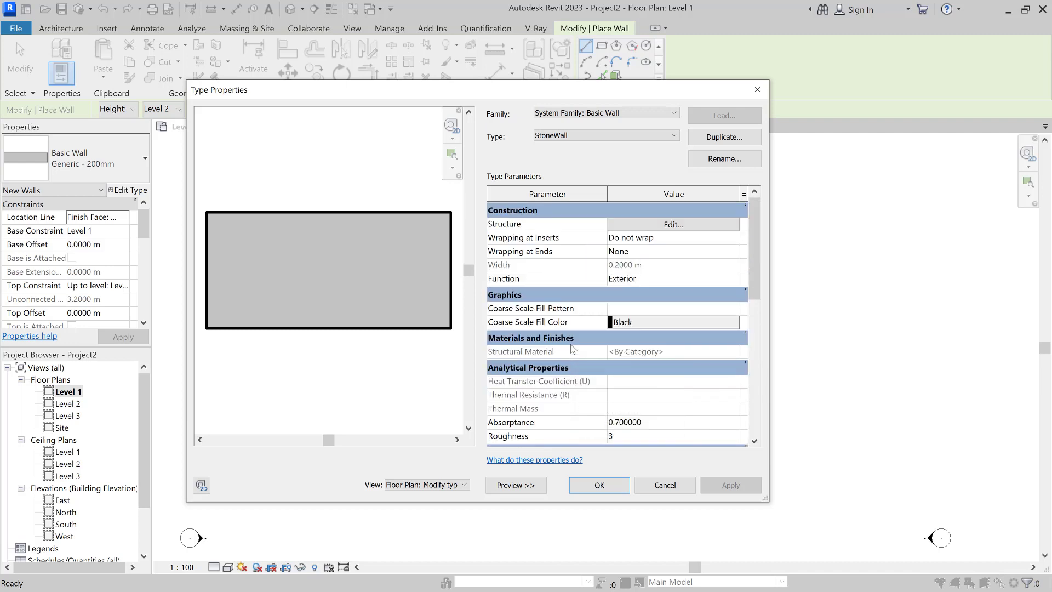
click(640, 225)
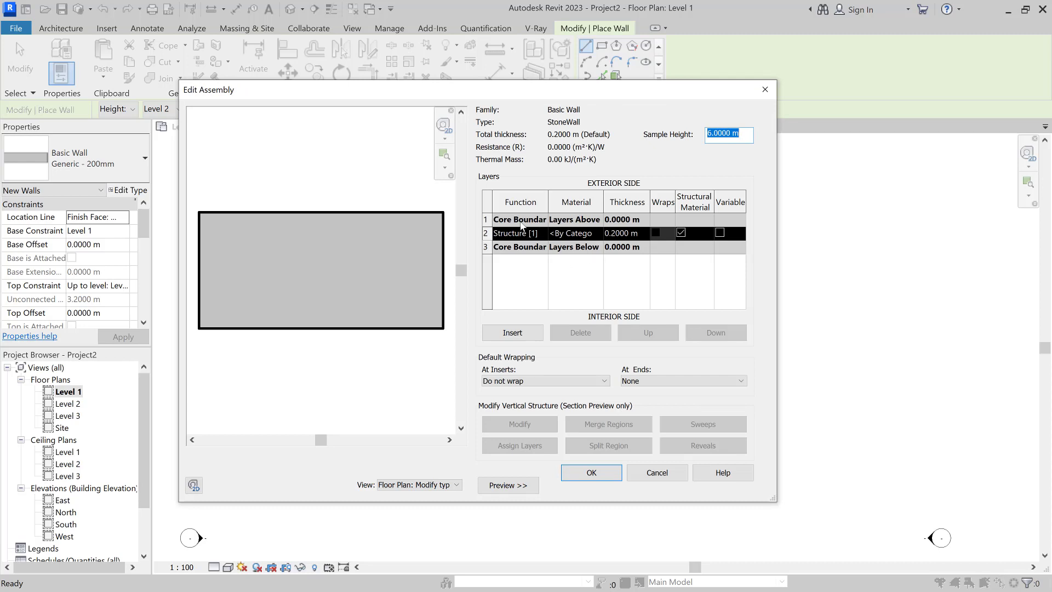
Step: Set the Structure layer thickness to 0.15 m
mouse_move(549, 200)
mouse_down()
mouse_move(560, 200)
mouse_move(546, 200)
mouse_up()
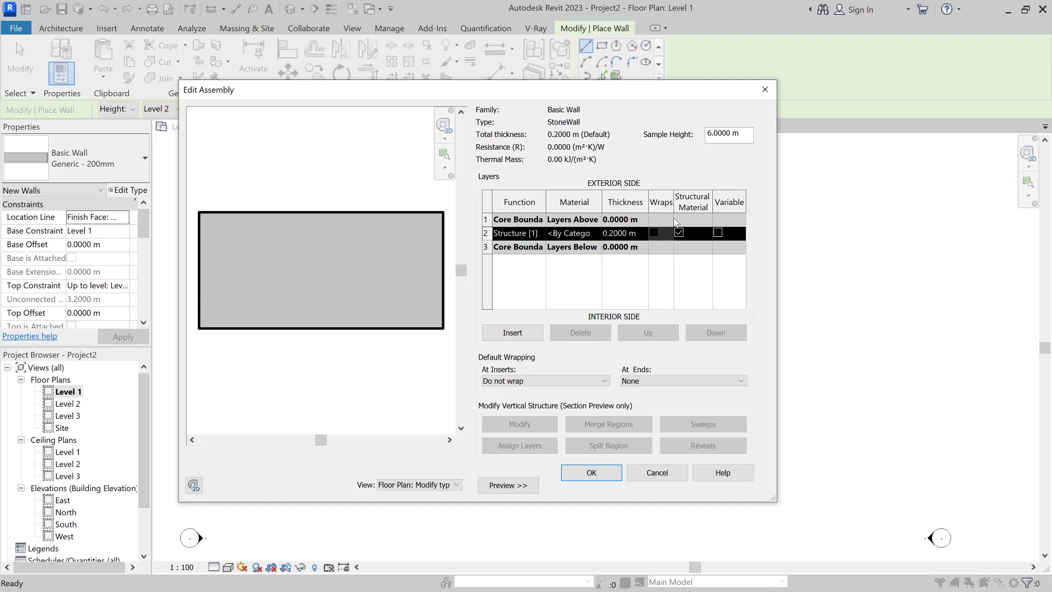
click(621, 231)
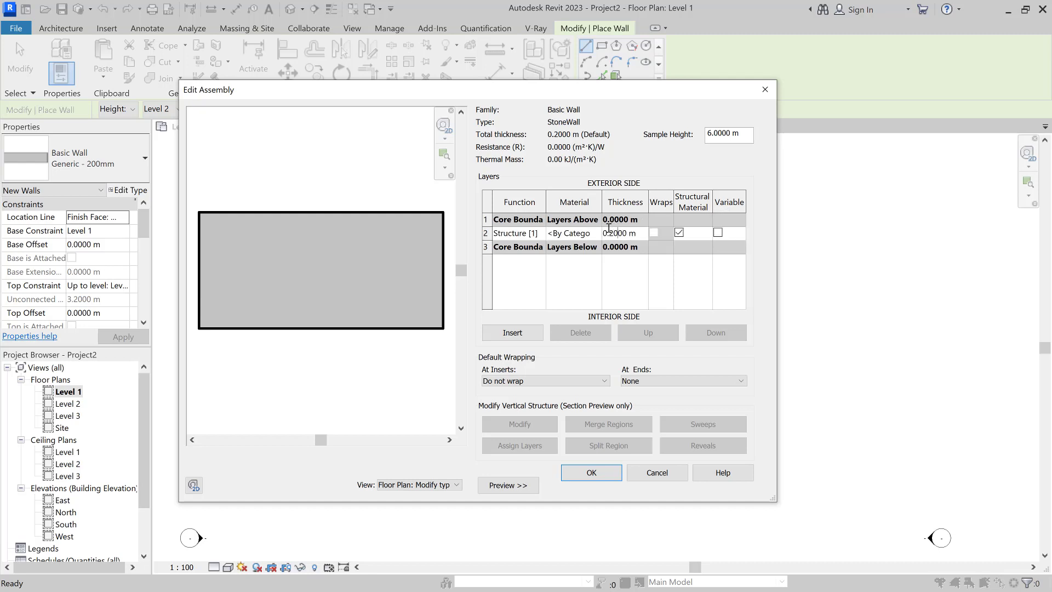
drag(608, 228, 610, 233)
text(15)
click(610, 279)
Step: Insert a new layer above the structure layer and open its Function list
click(512, 333)
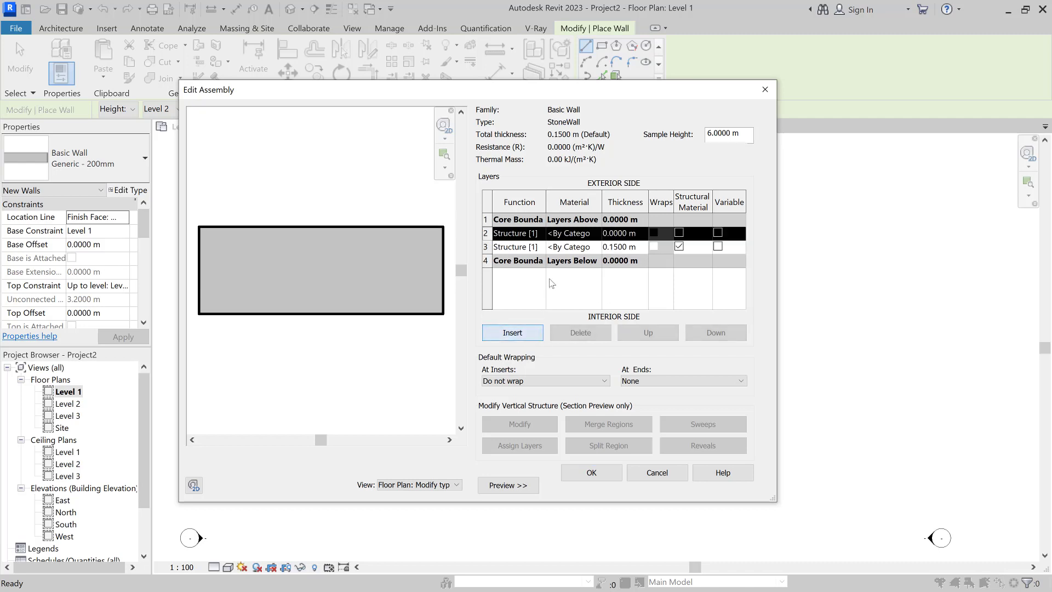
click(524, 234)
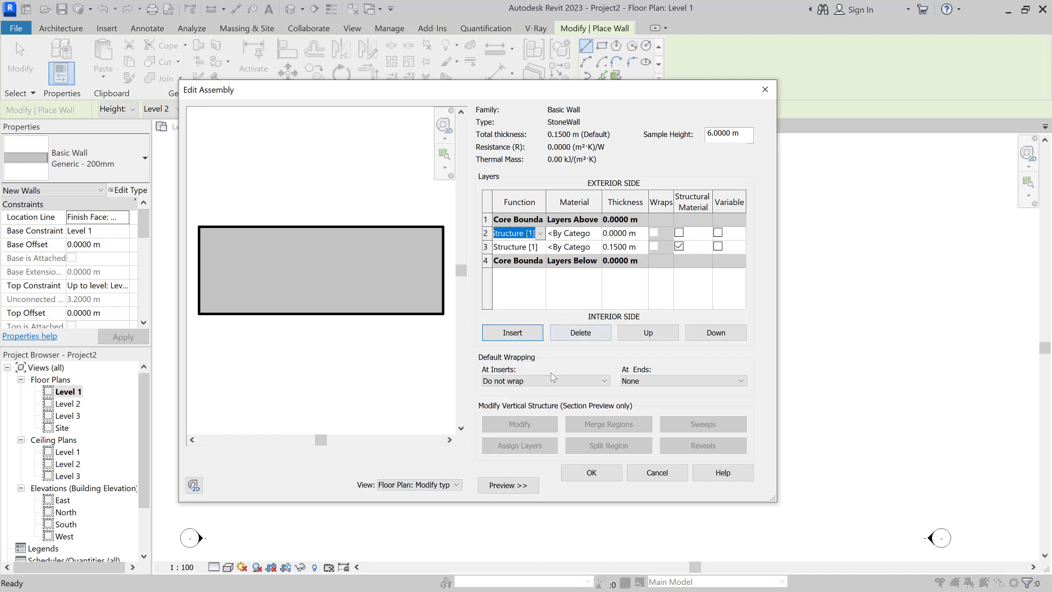
click(540, 234)
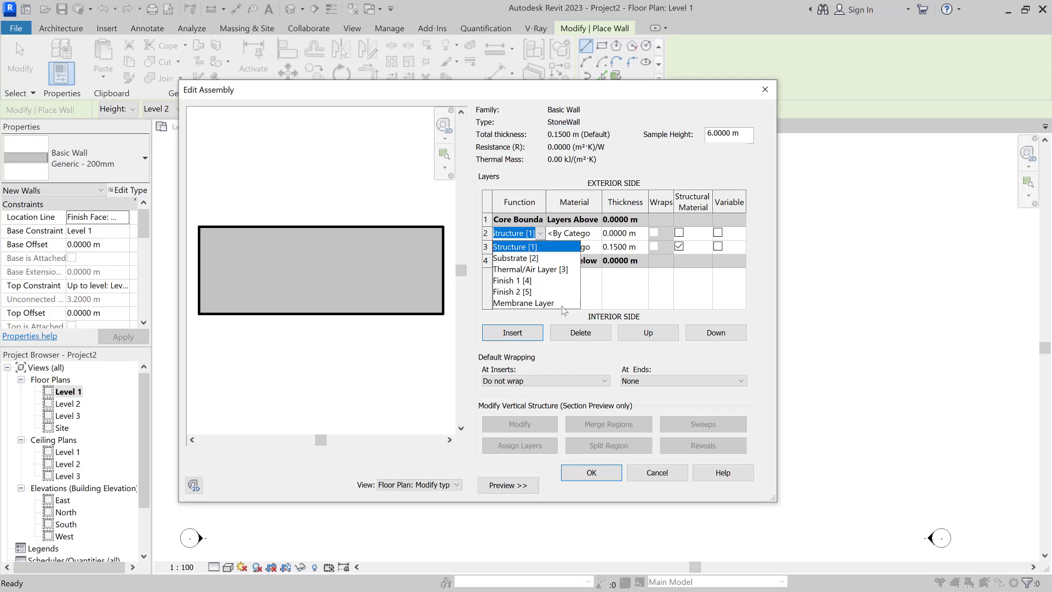
Step: Add an exterior layer above the core and move a new layer to the interior side
click(601, 283)
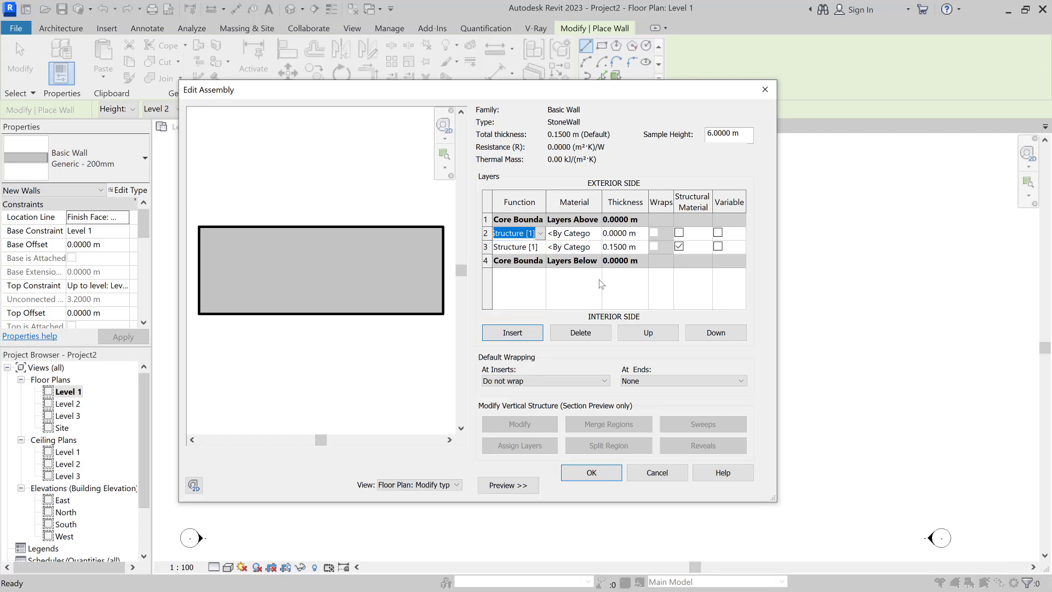
click(601, 284)
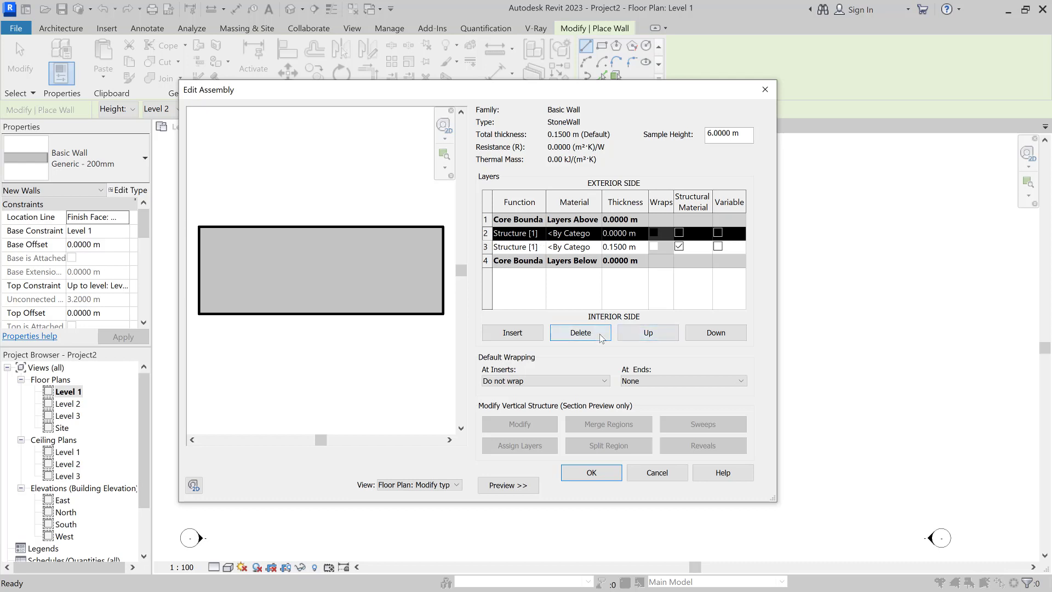
click(655, 338)
click(524, 340)
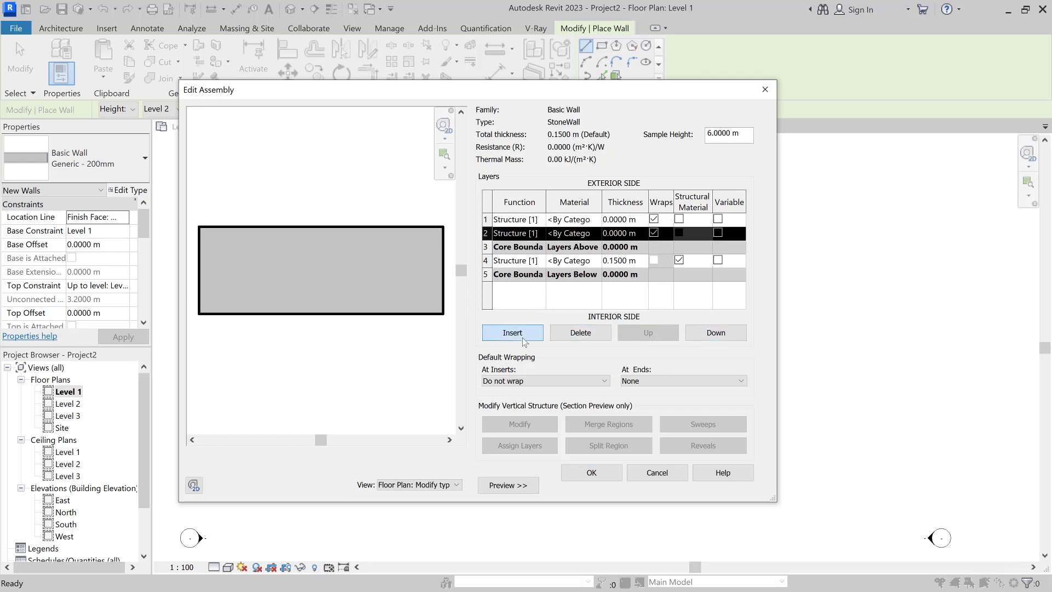
click(709, 335)
click(709, 335)
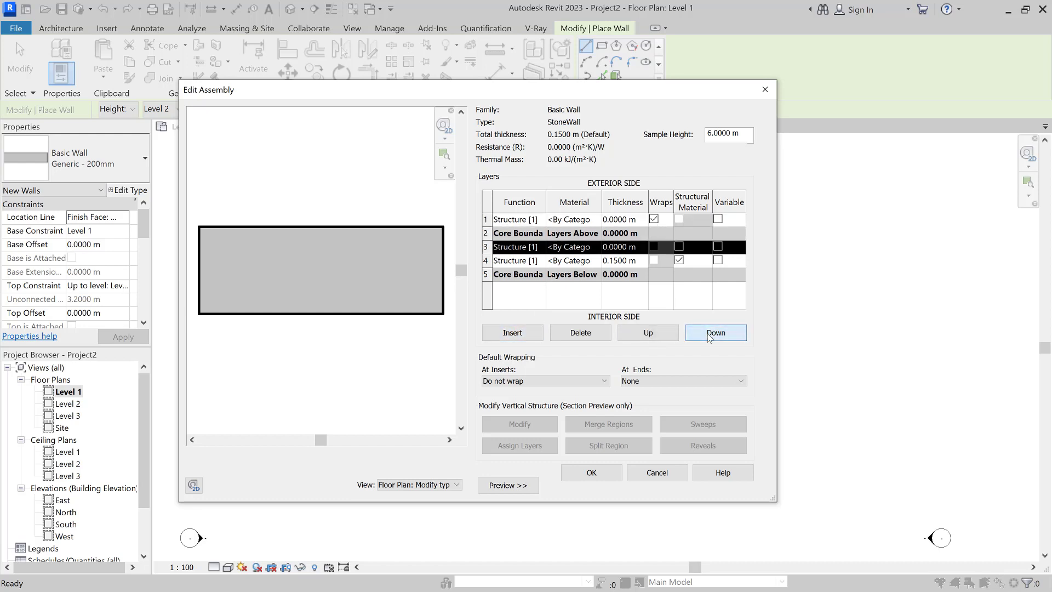
click(710, 336)
click(710, 335)
Step: Set the exterior layer to Finish 1 [4] and the interior layer to Finish 2 [5]
click(541, 220)
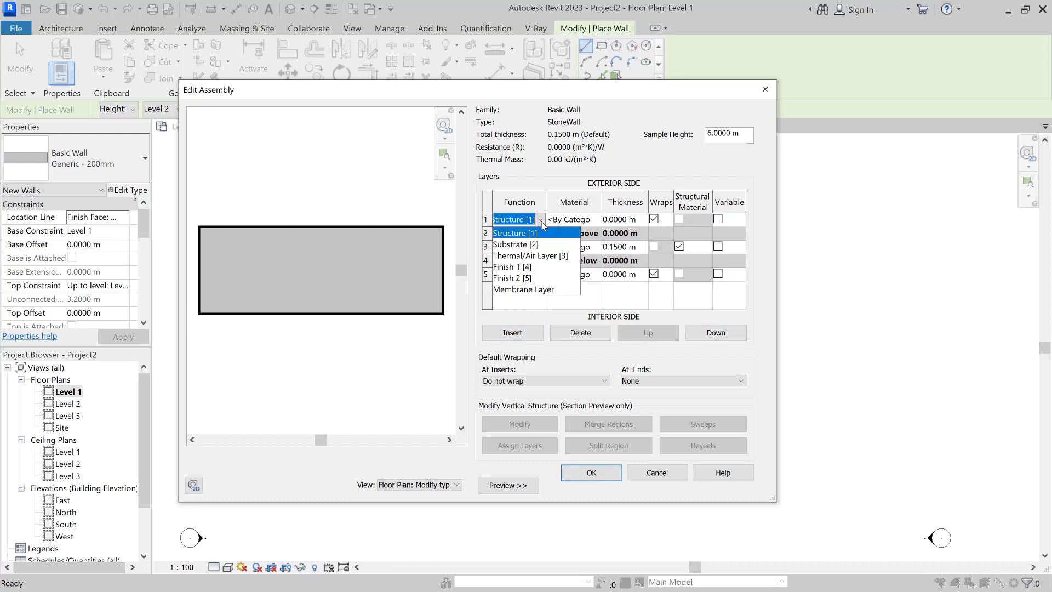
click(531, 267)
click(540, 275)
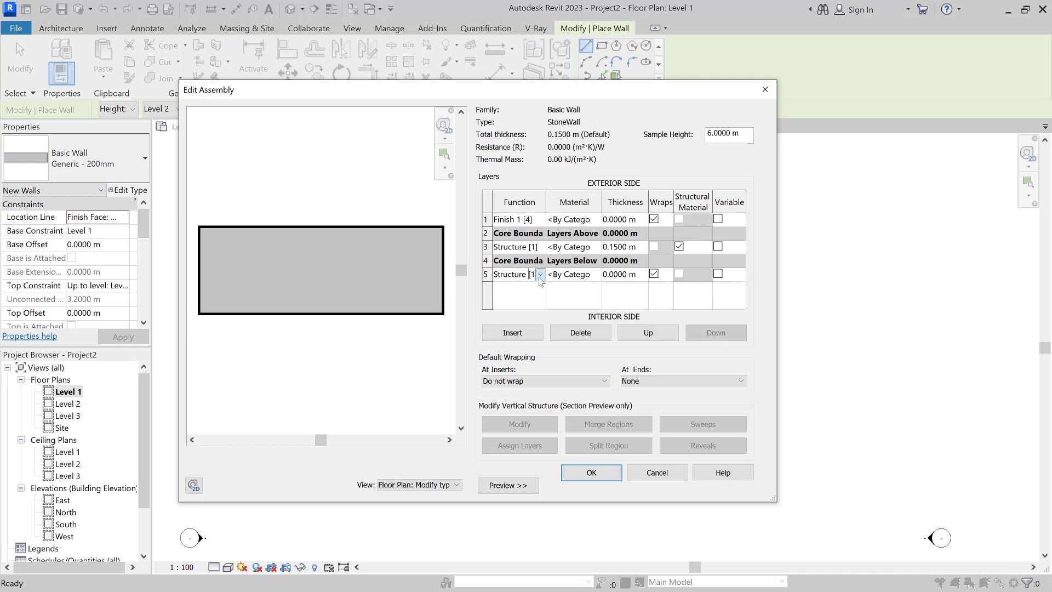
click(541, 277)
click(530, 333)
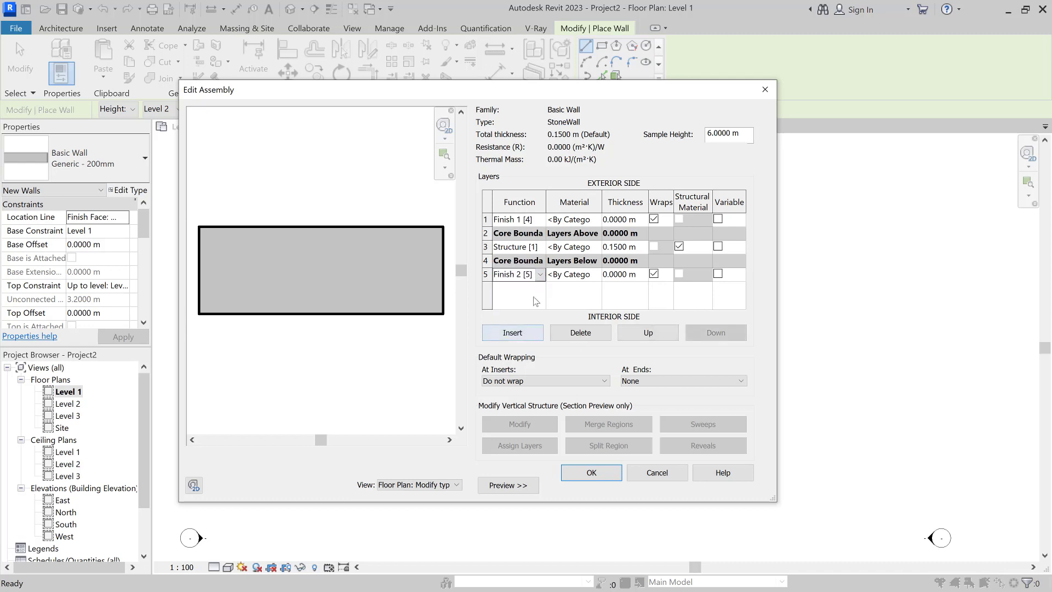
Step: Insert a new layer inside the core and make it a Thermal/Air Layer [3]
click(529, 248)
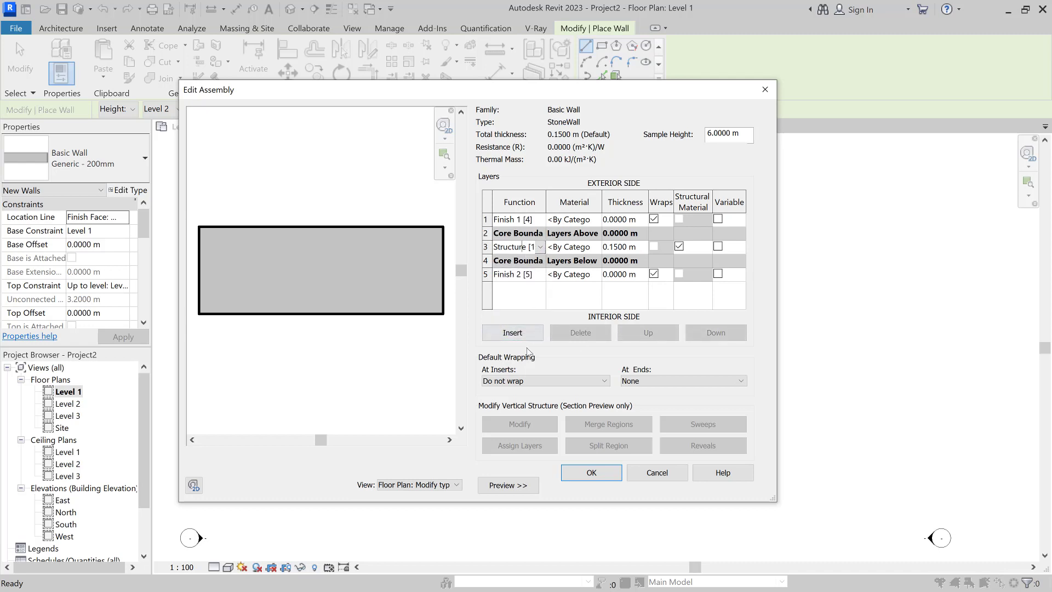
click(512, 332)
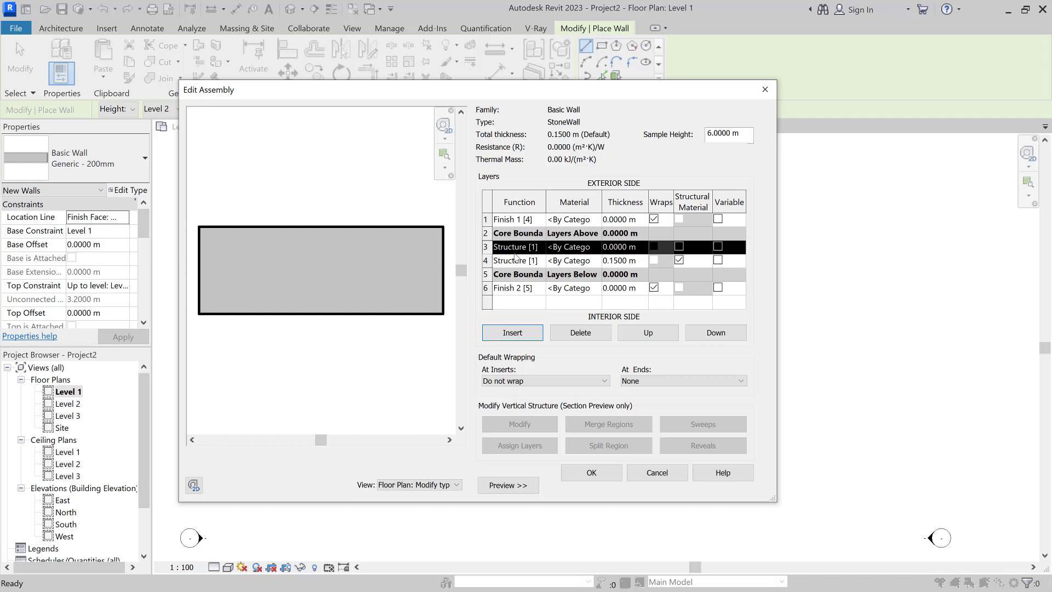
click(538, 250)
click(540, 249)
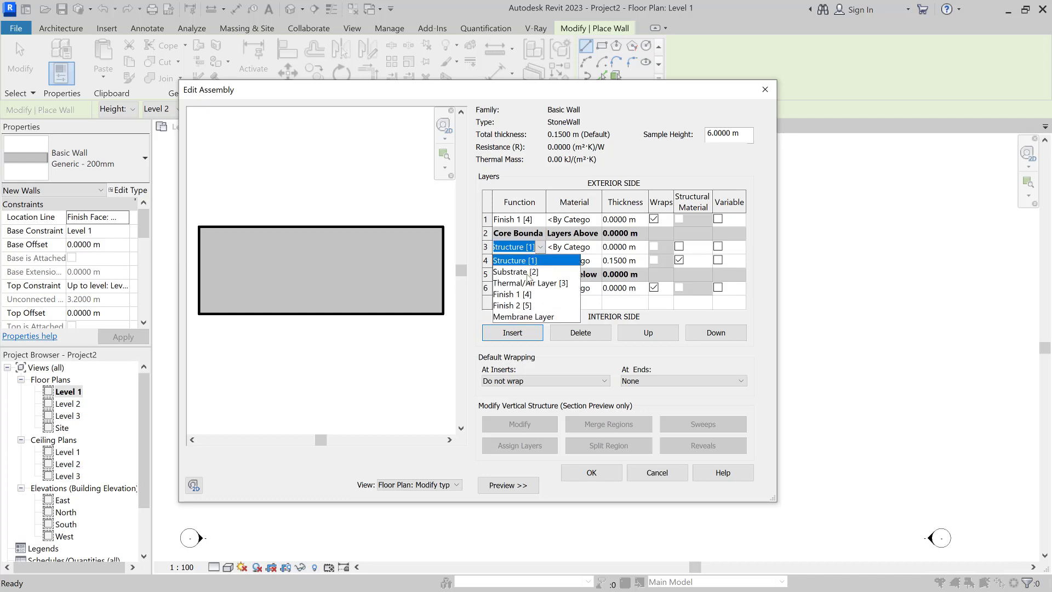
click(520, 290)
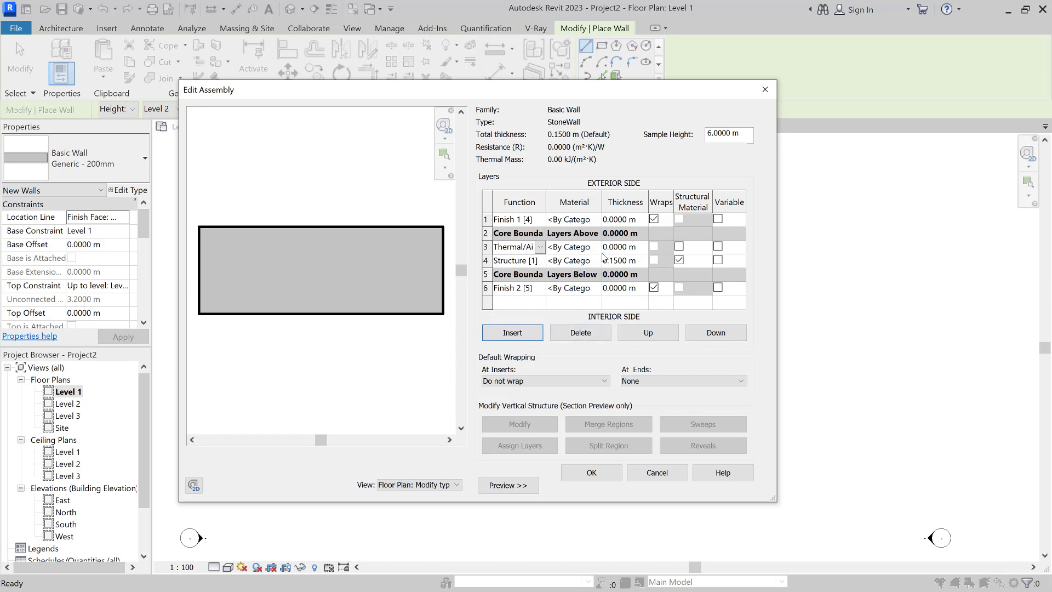
click(637, 222)
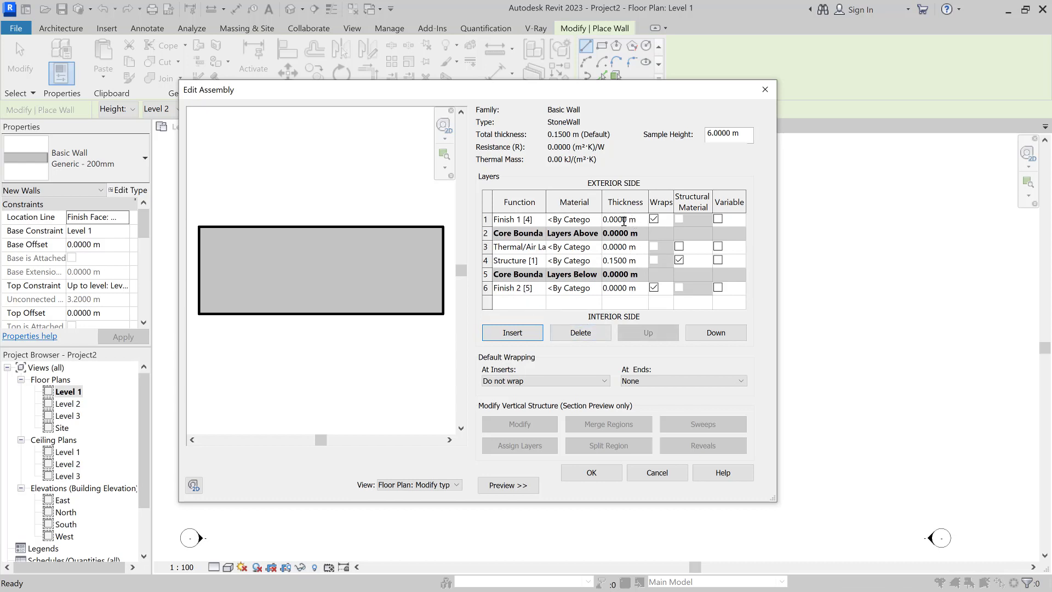
Step: Make both finish layers 0.02 m thick and the thermal layer 0.01 m
drag(610, 220, 612, 220)
click(618, 220)
text(2)
click(614, 287)
text(2)
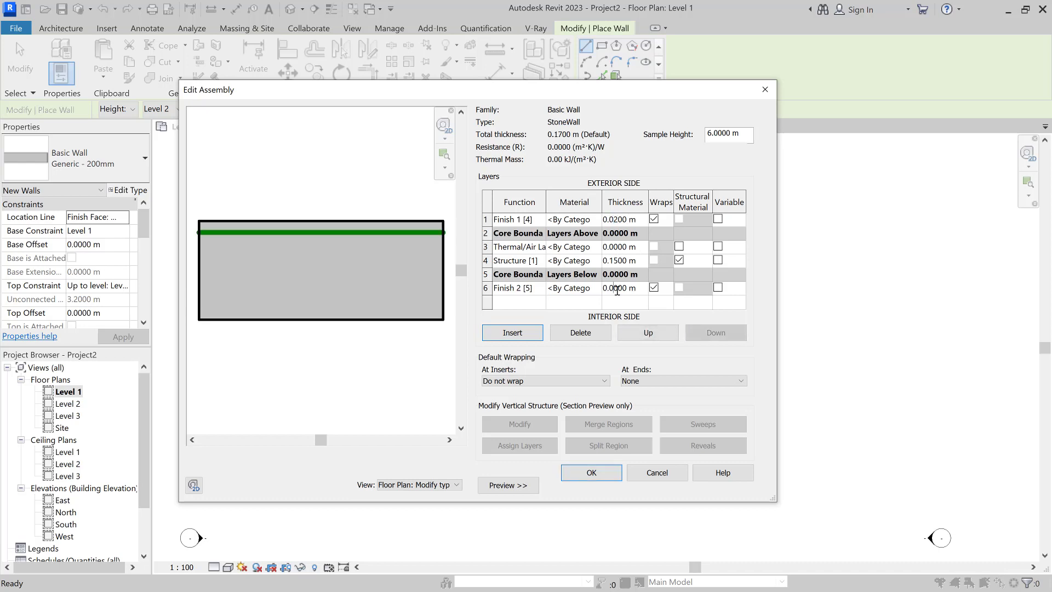
click(615, 247)
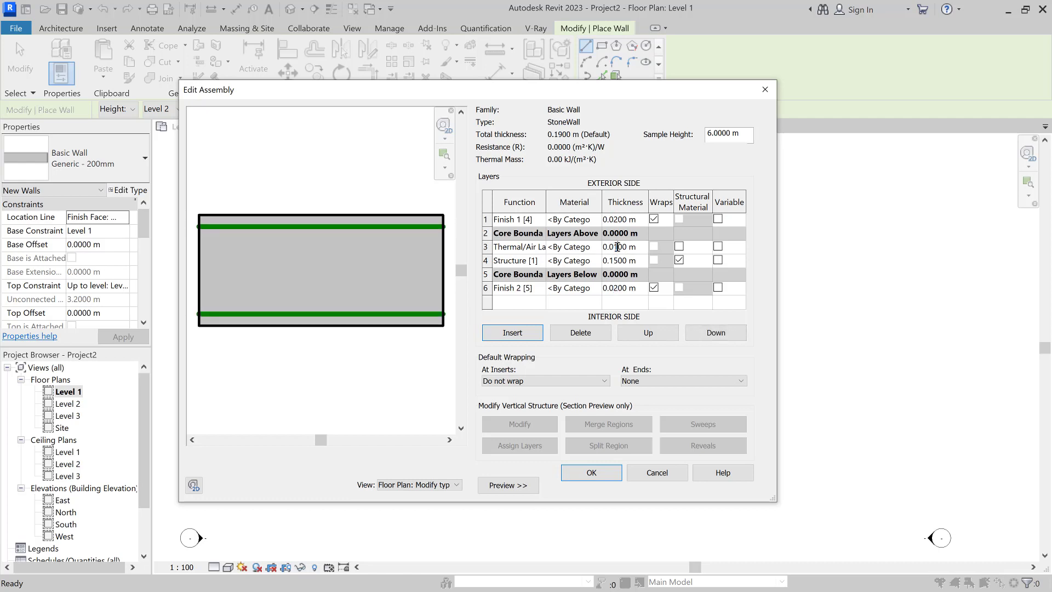
click(625, 291)
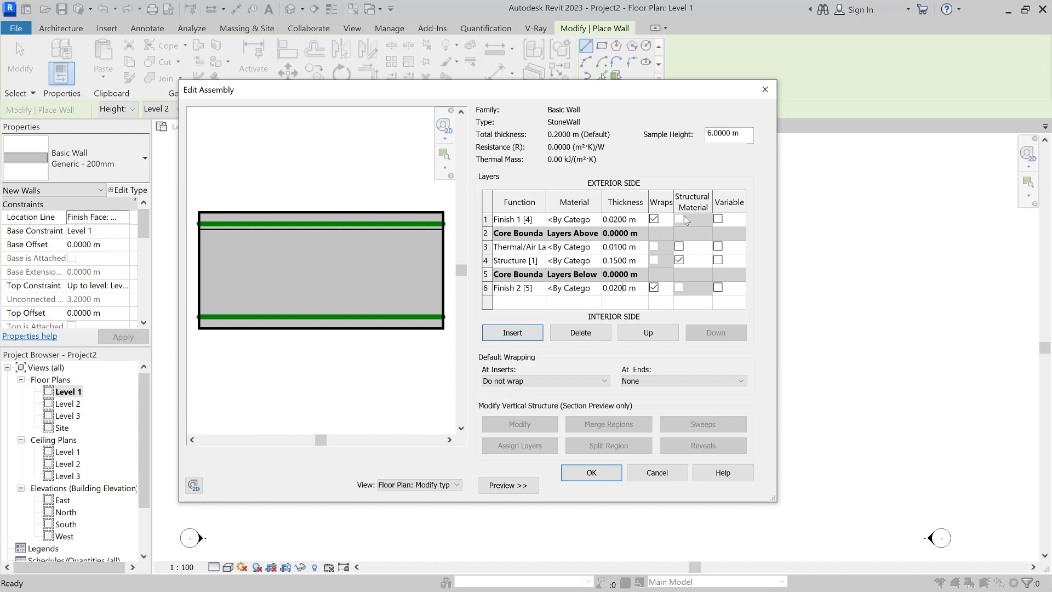
Step: Keep At Inserts as Do not wrap and the interior layer as Finish 2
click(548, 381)
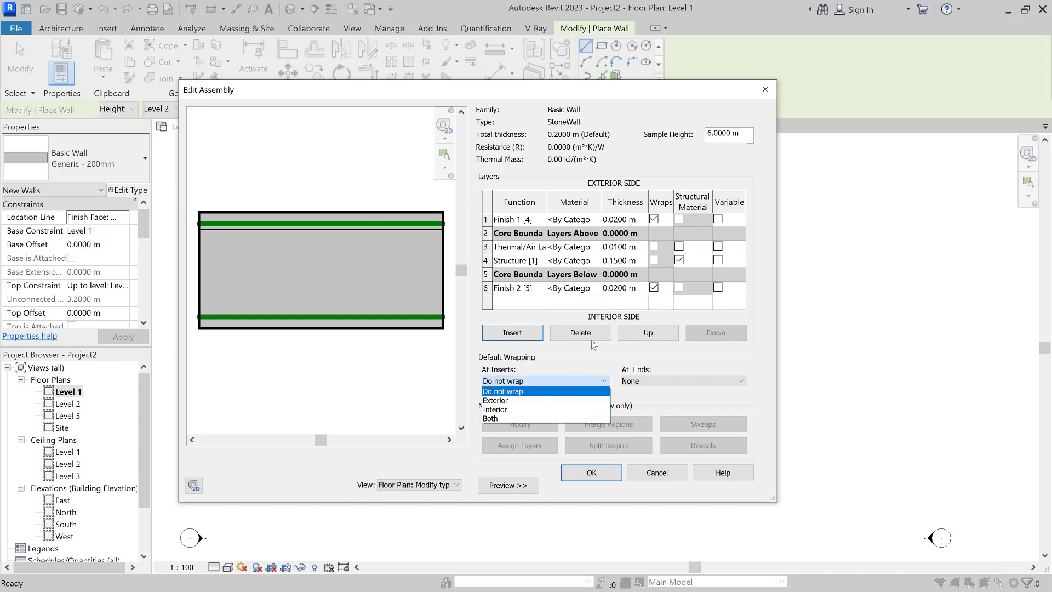
click(583, 365)
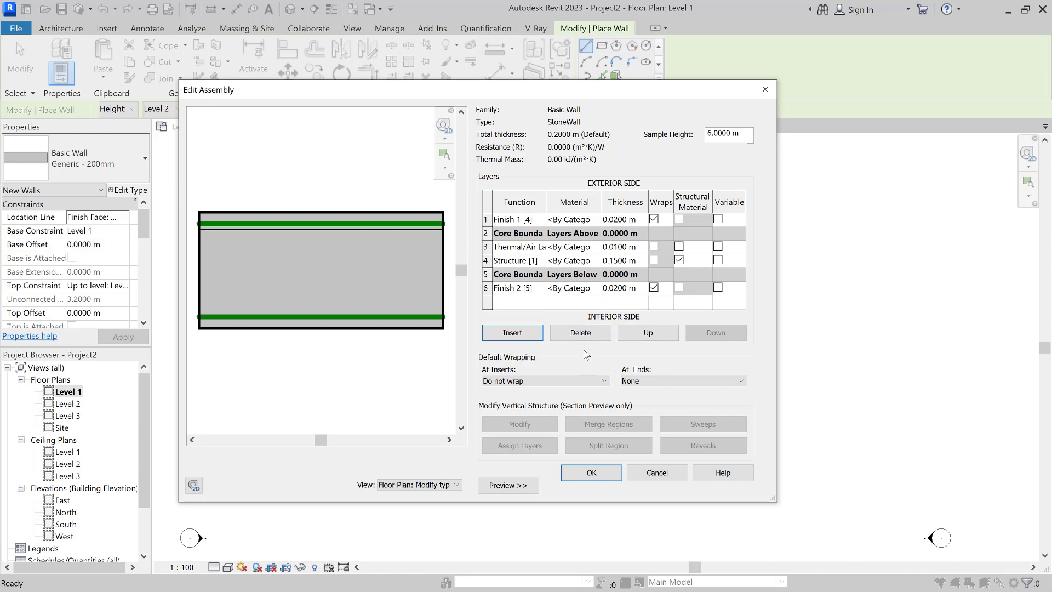
click(541, 290)
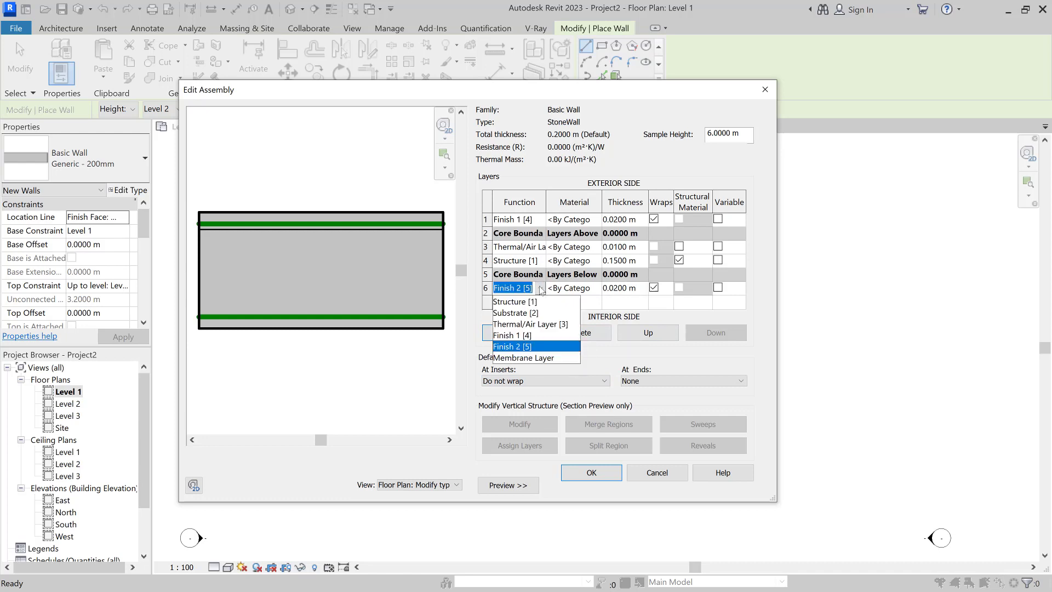
click(551, 364)
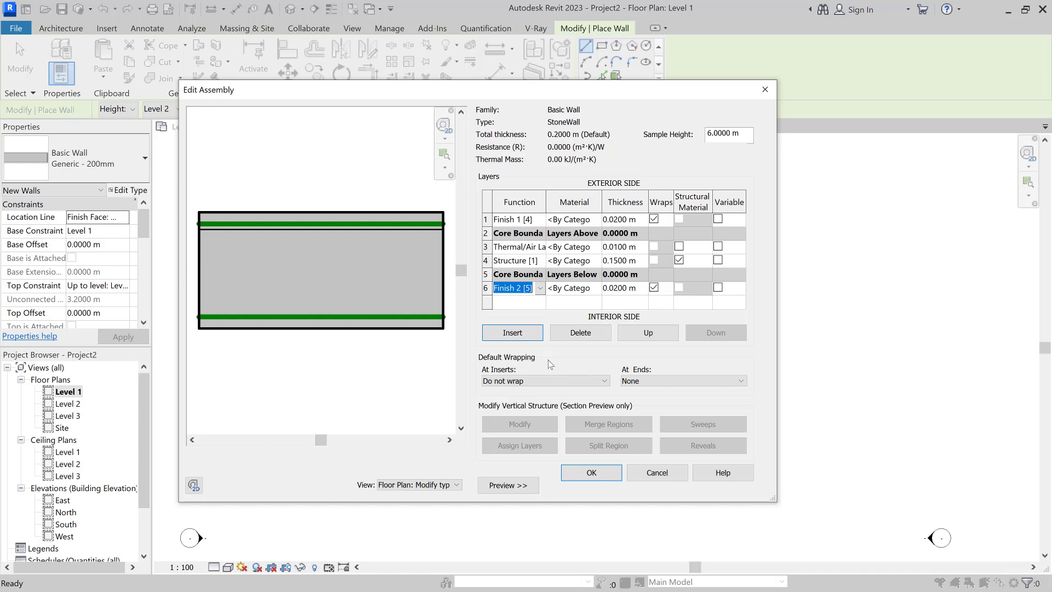
click(420, 485)
click(419, 486)
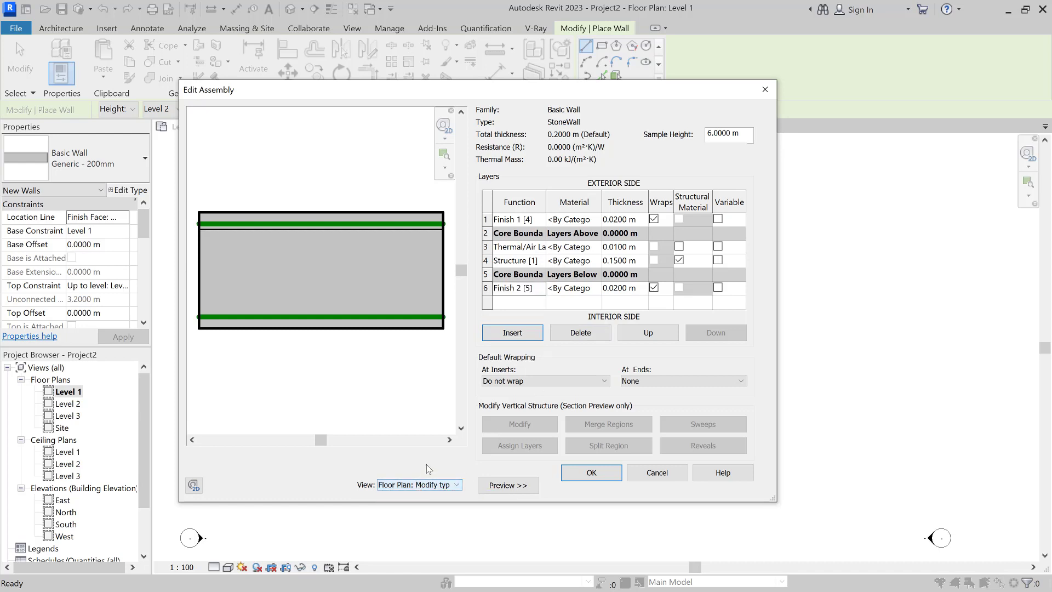
Step: Preview the assembly in Section, return to Floor Plan, and accept the 0.2 m layer structure
click(419, 485)
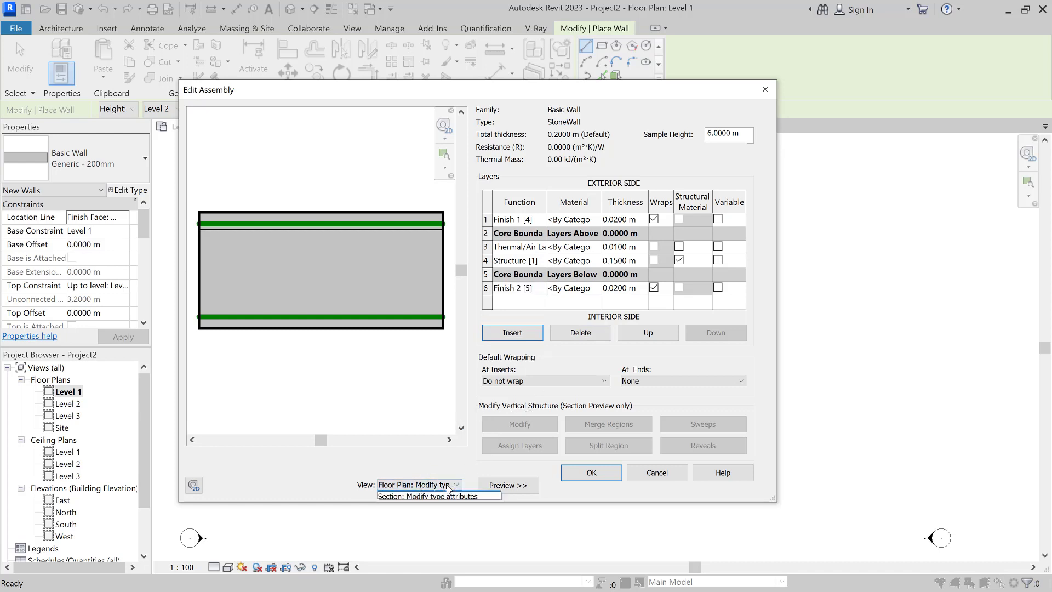
click(426, 504)
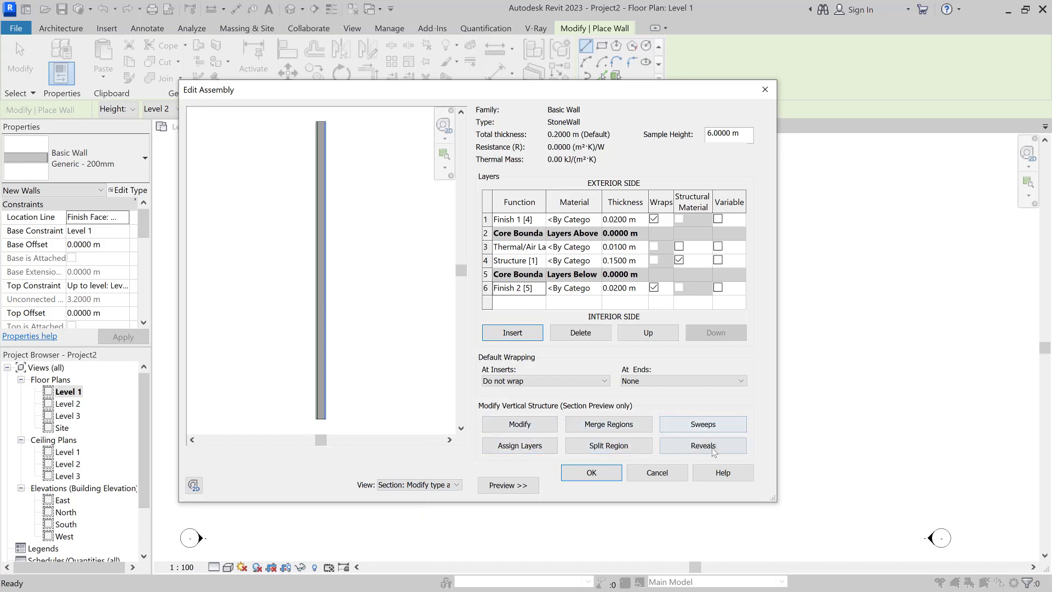
click(454, 487)
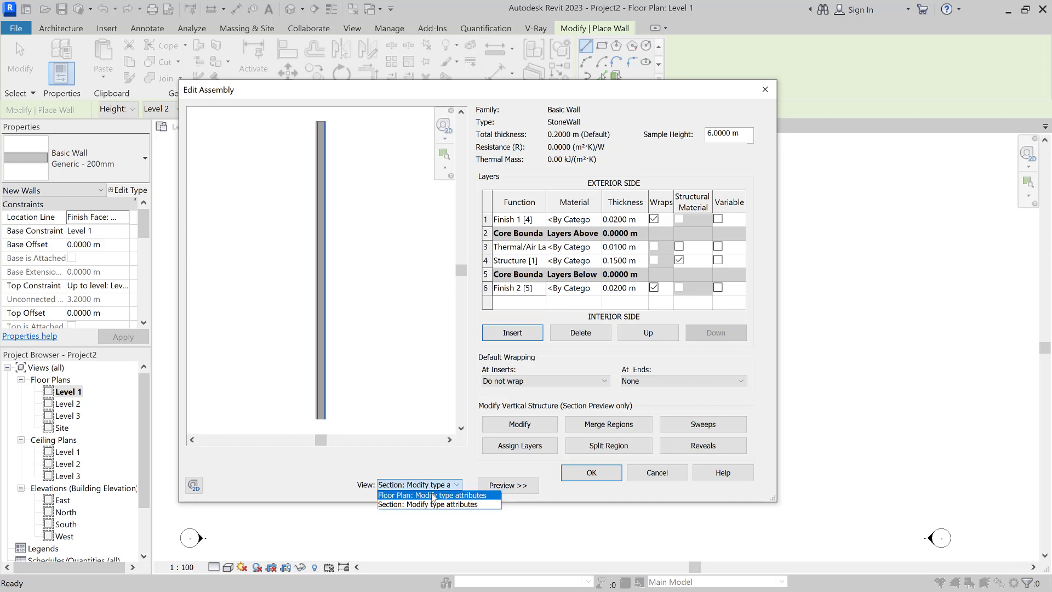
click(430, 495)
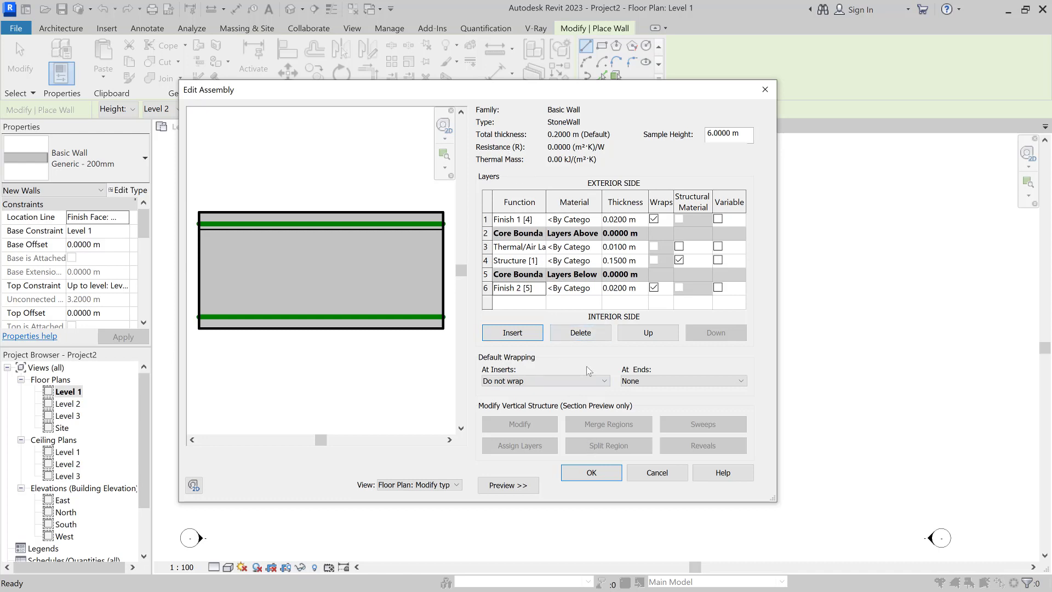
key(Up)
key(Up)
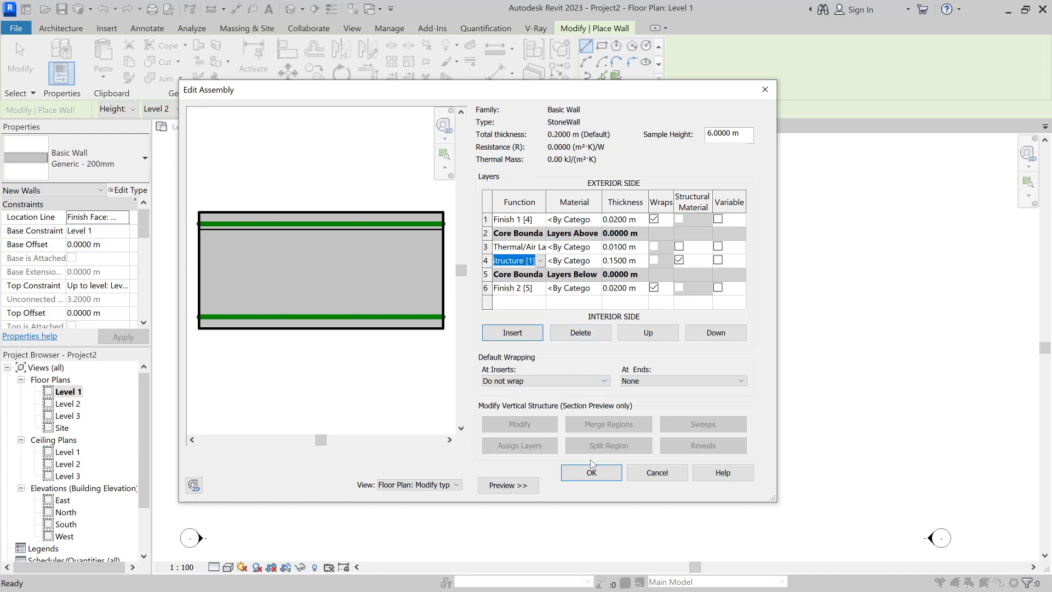
click(592, 473)
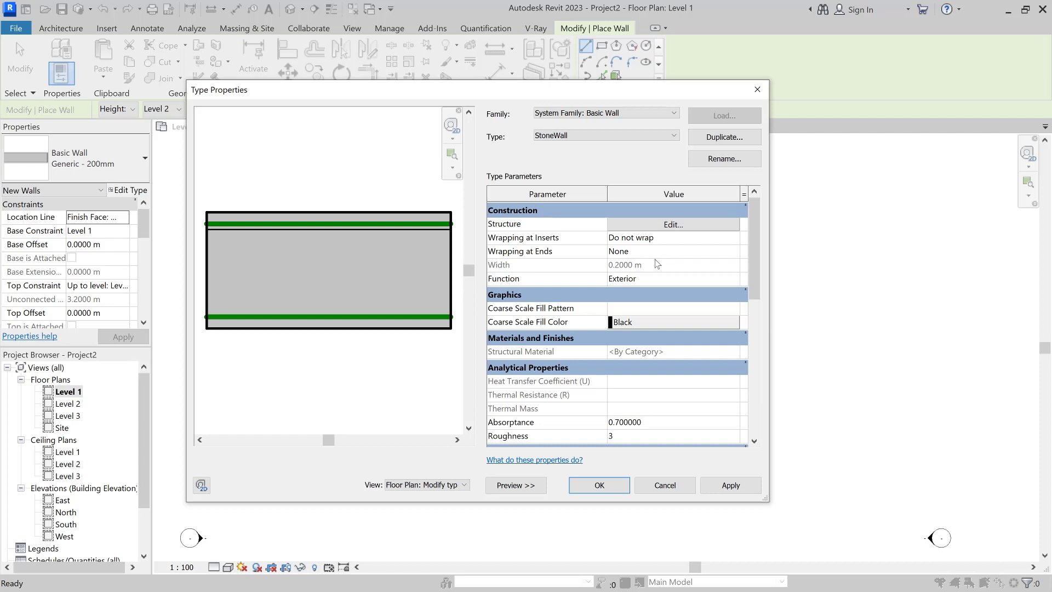
Step: Keep the wall Function as Exterior and leave the coarse scale fill pattern empty
click(678, 279)
click(735, 277)
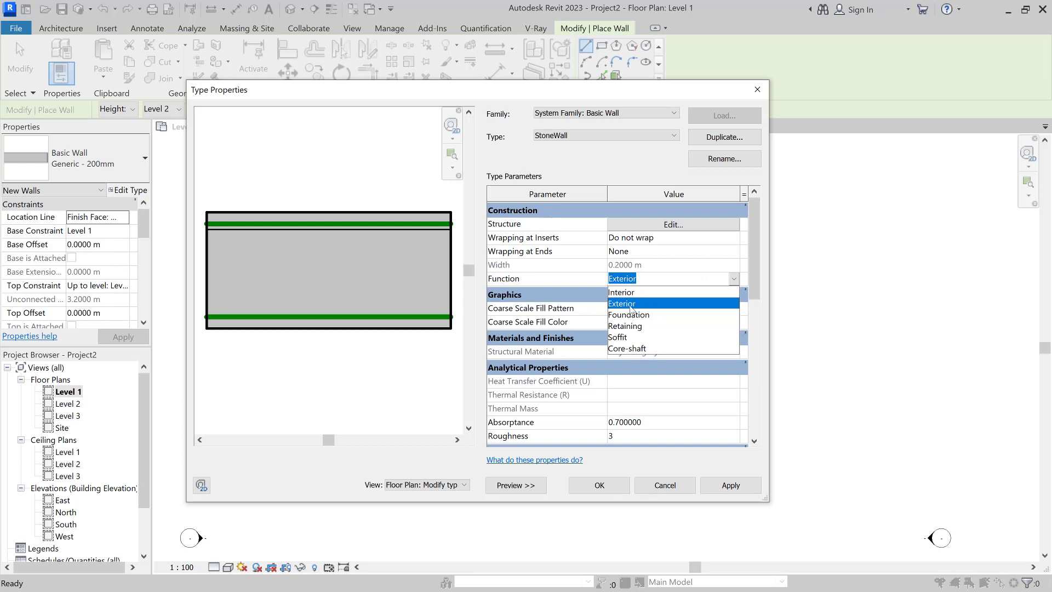
click(620, 308)
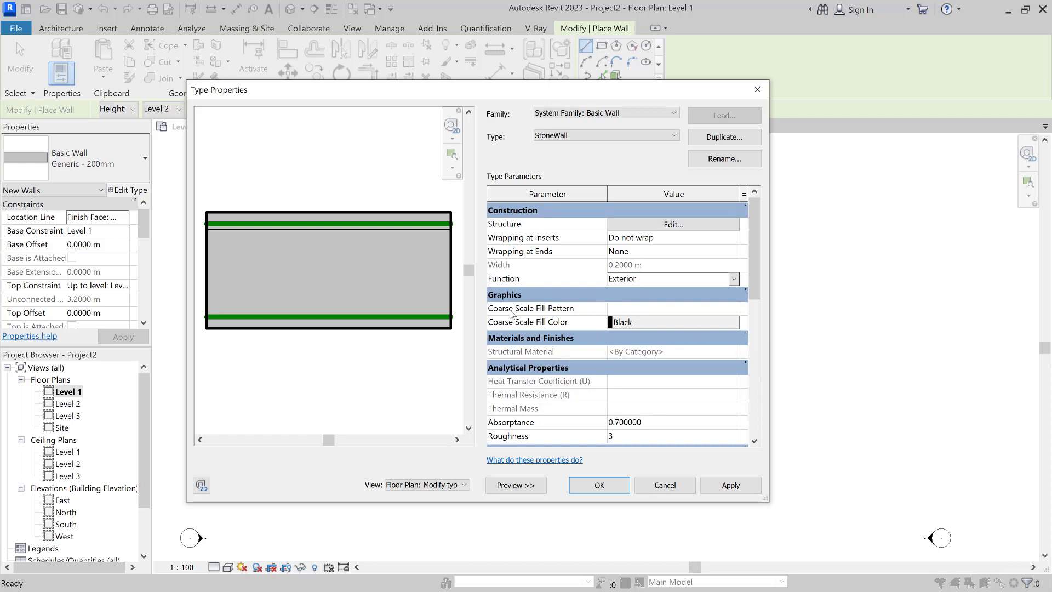
click(616, 310)
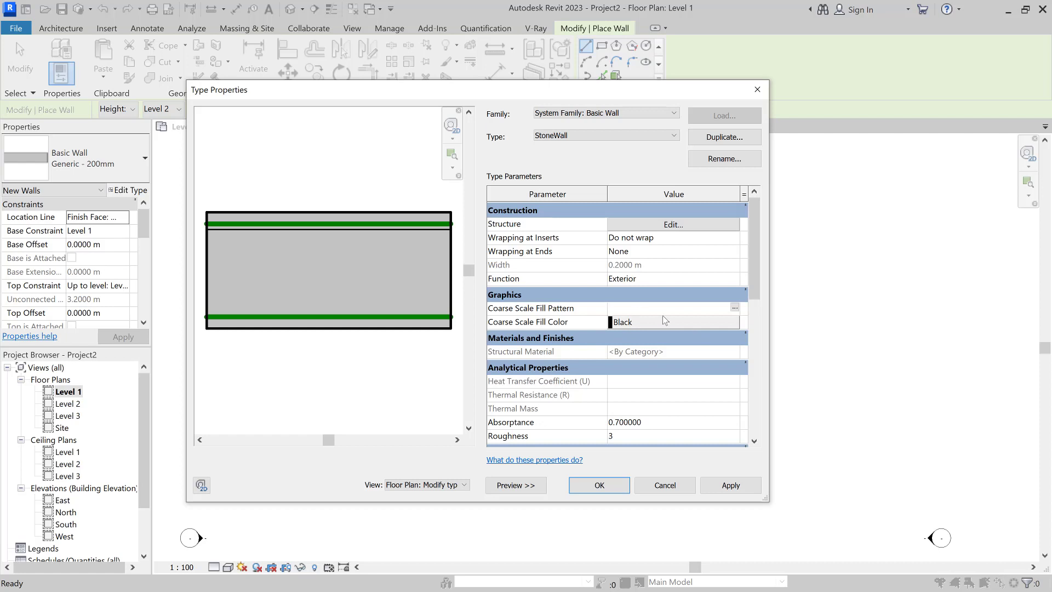
click(734, 308)
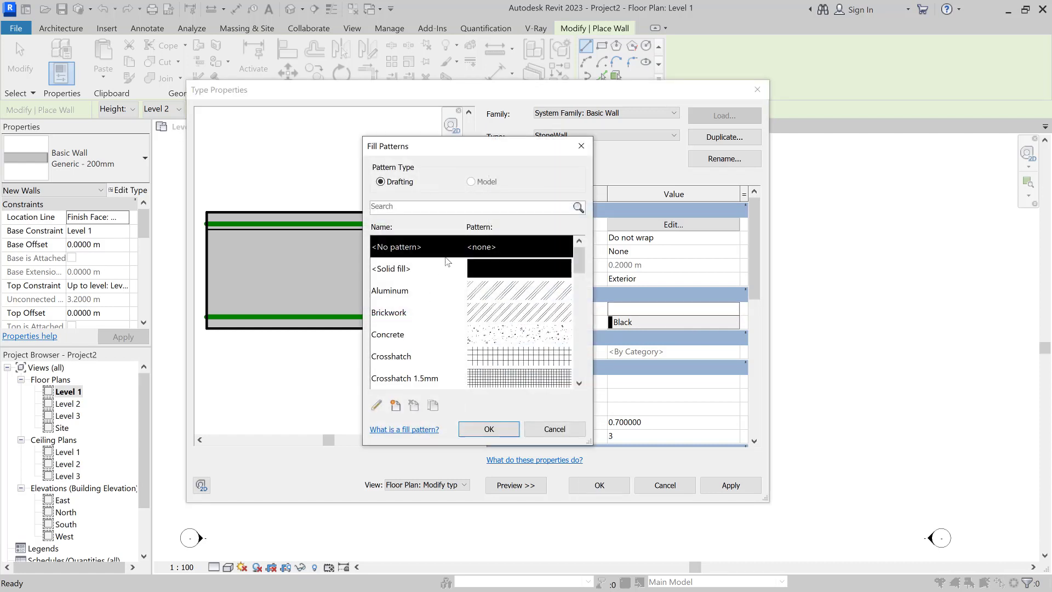
click(555, 428)
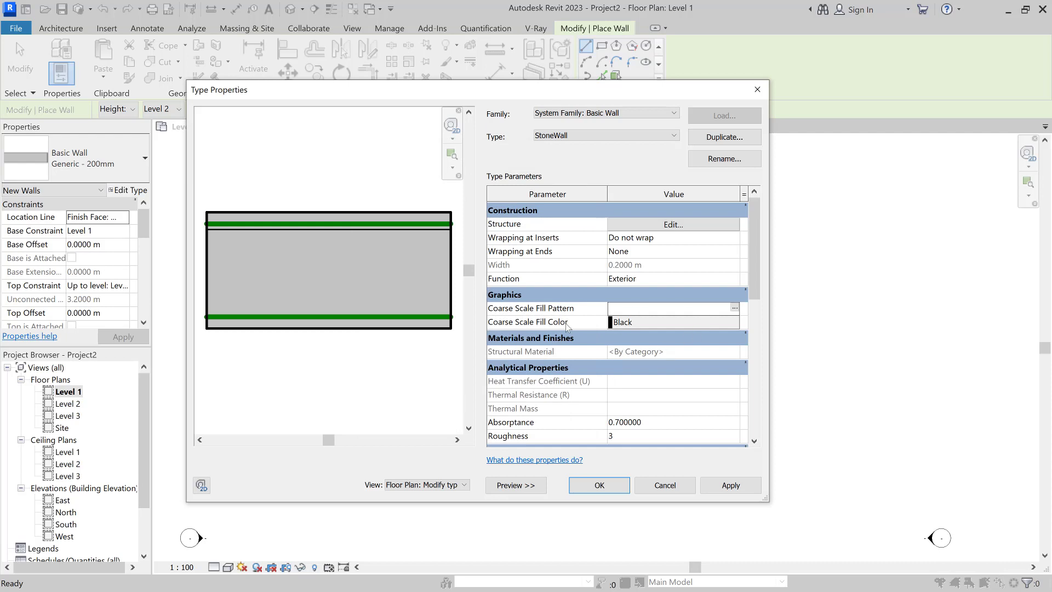
Step: Confirm the StoneWall type properties and check the wall type selector list
scroll(590, 406, down, 1)
scroll(587, 384, down, 1)
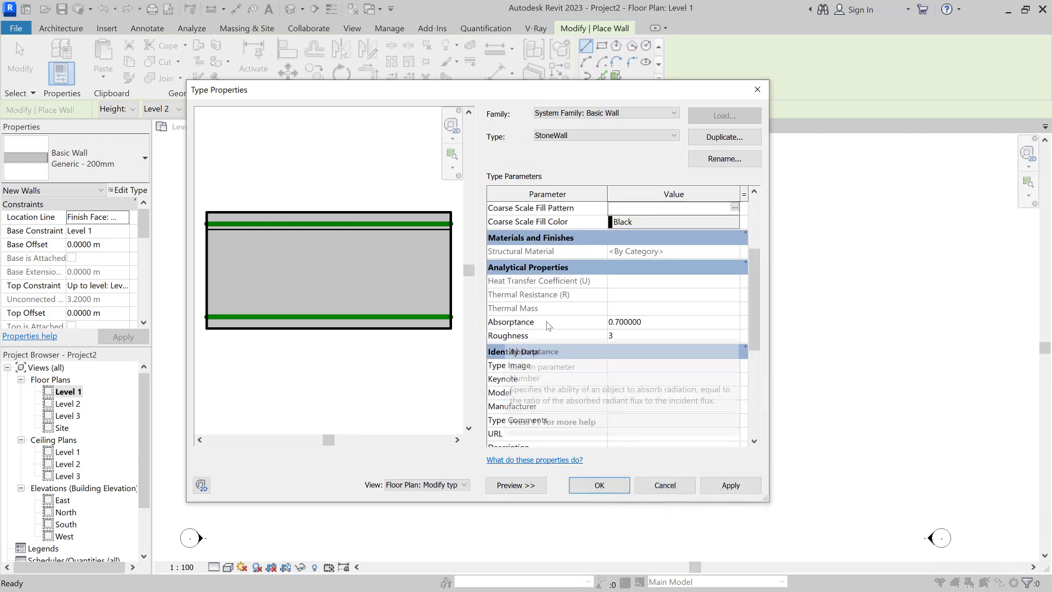
scroll(605, 395, down, 1)
scroll(605, 394, down, 4)
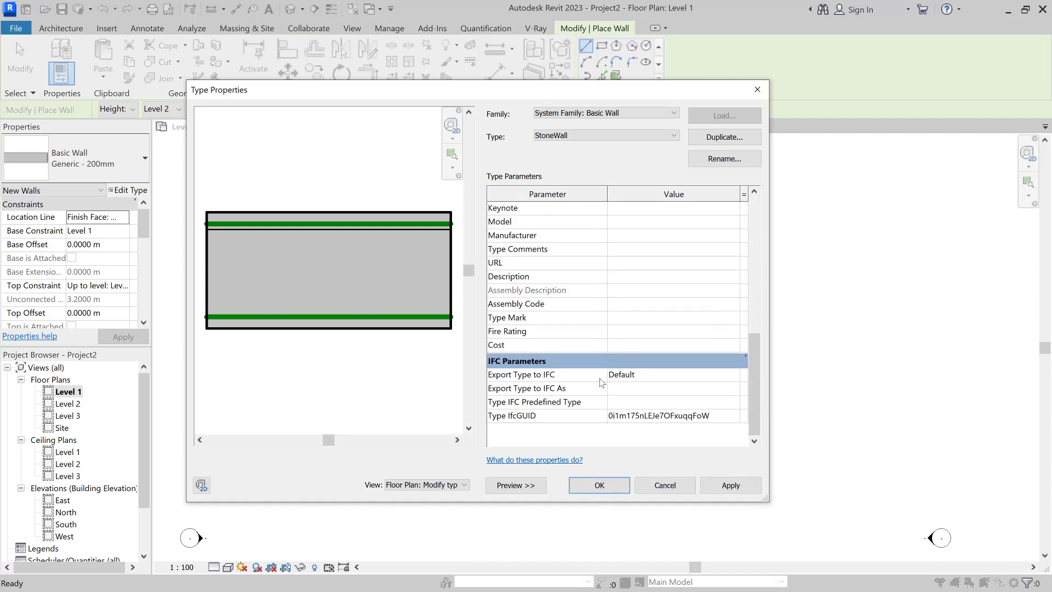
click(613, 488)
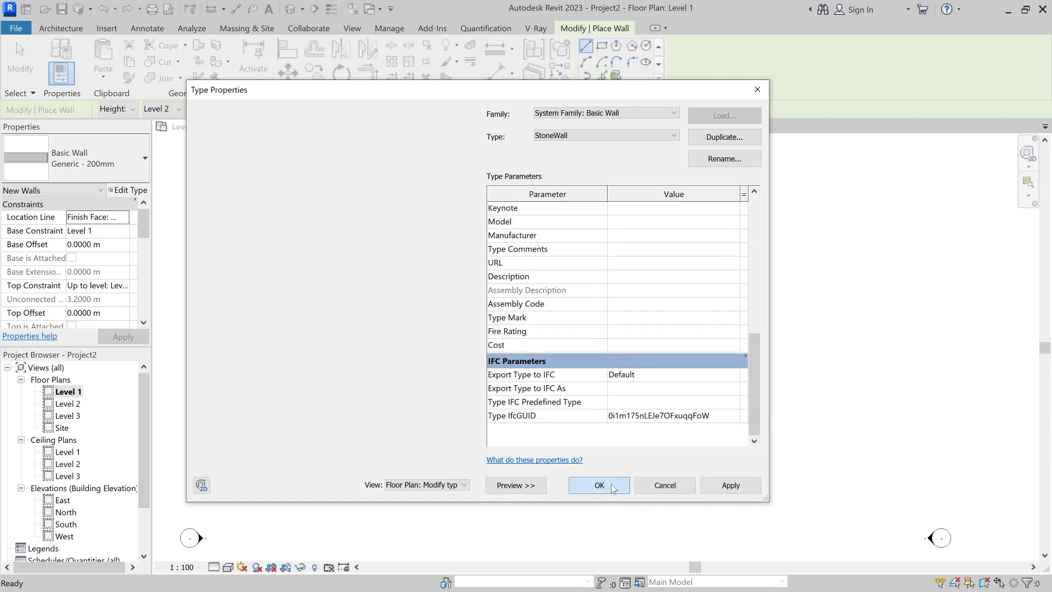
click(130, 156)
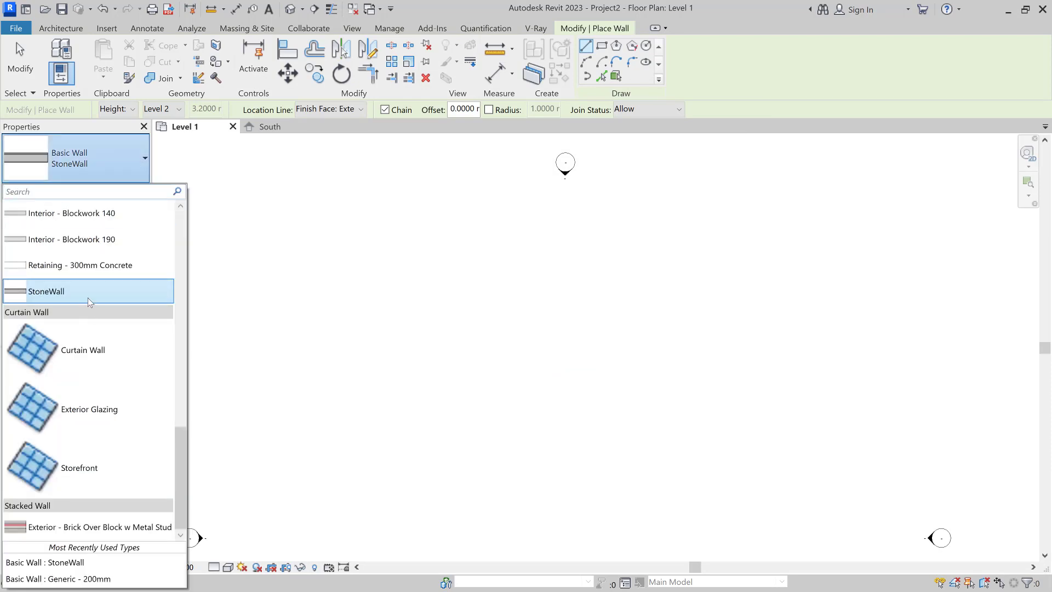
Step: Keep StoneWall as the type and start the Architecture Wall tool
click(127, 165)
click(64, 30)
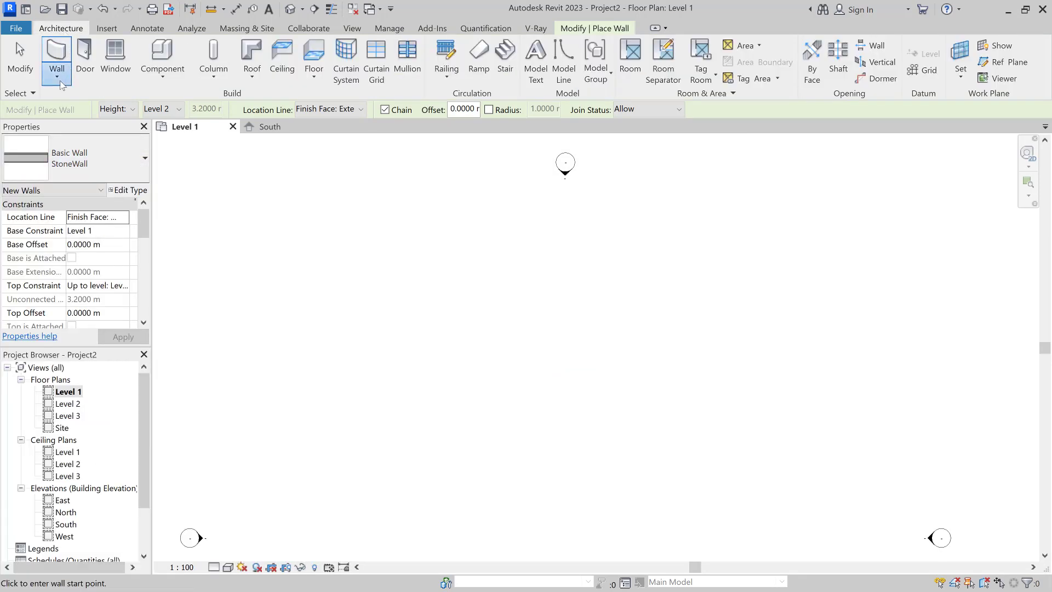
click(59, 78)
click(96, 101)
scroll(252, 258, down, 2)
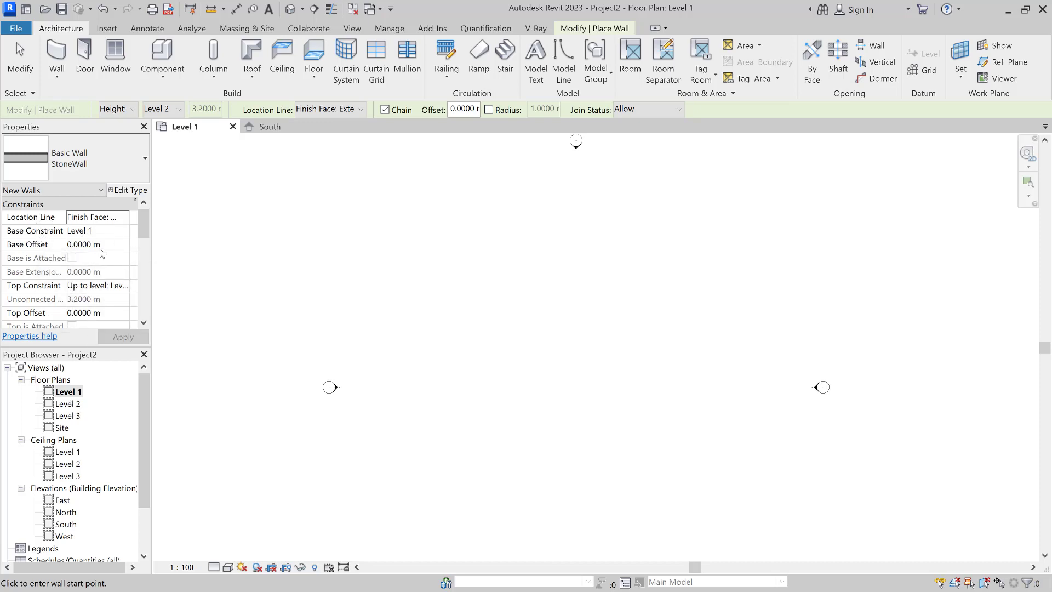
Step: Set the new walls' base to Level 2 and their height to Level 3, dismissing the error
click(116, 235)
click(116, 236)
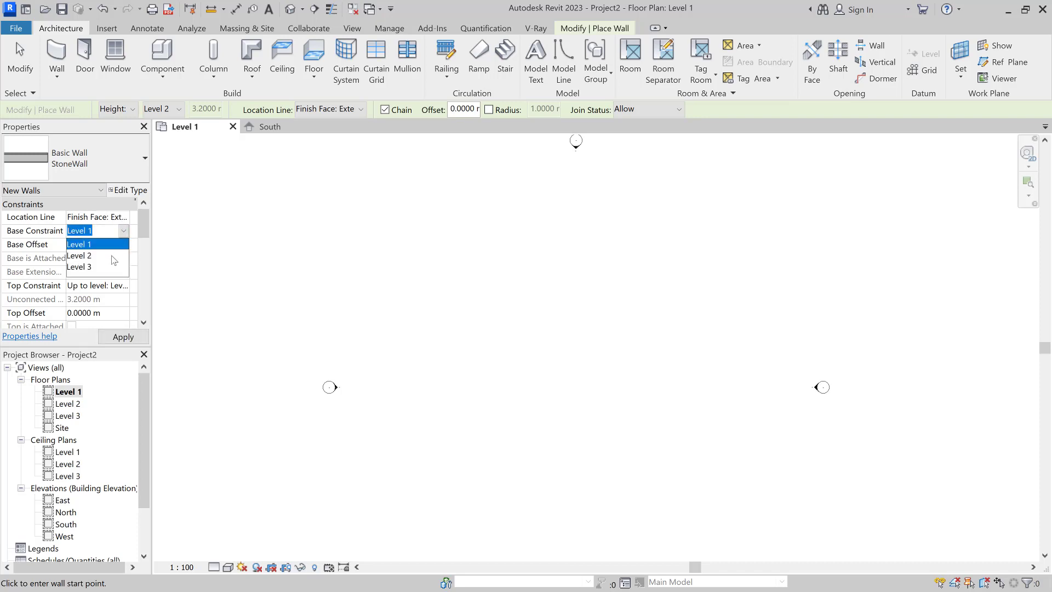
click(112, 256)
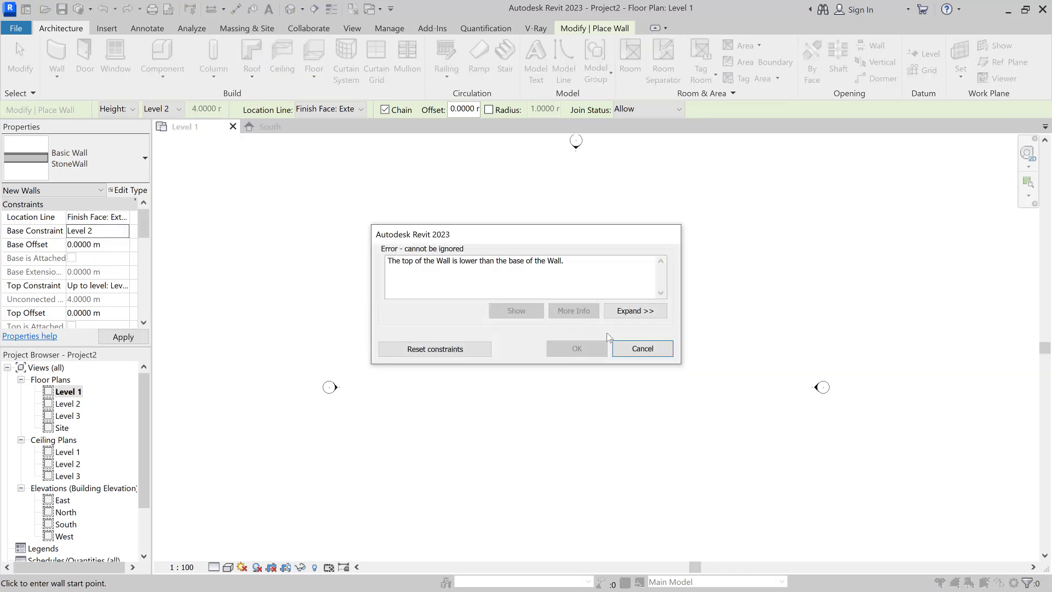
click(652, 355)
click(163, 109)
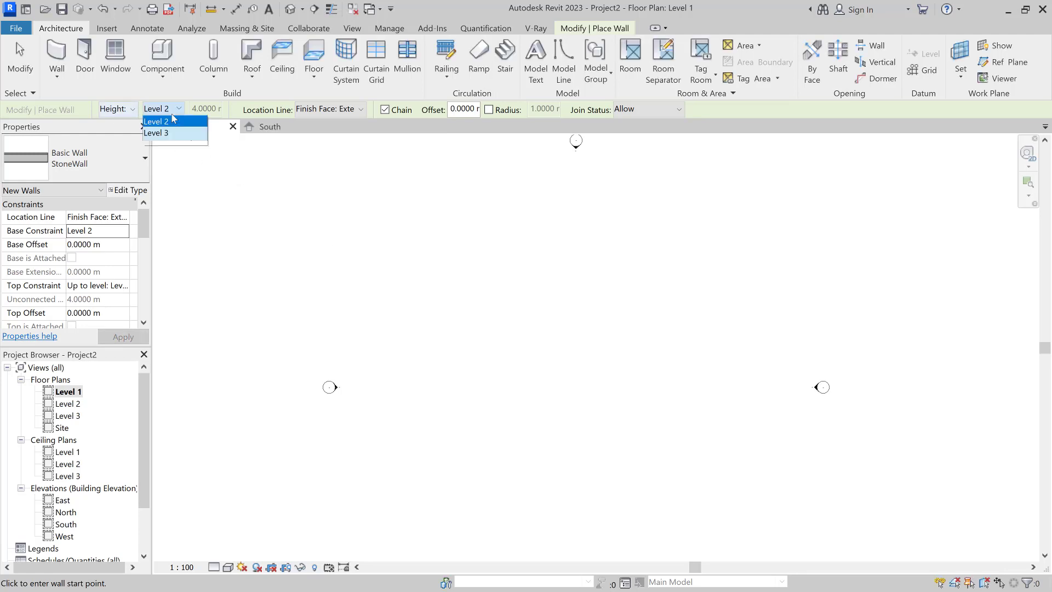
click(174, 145)
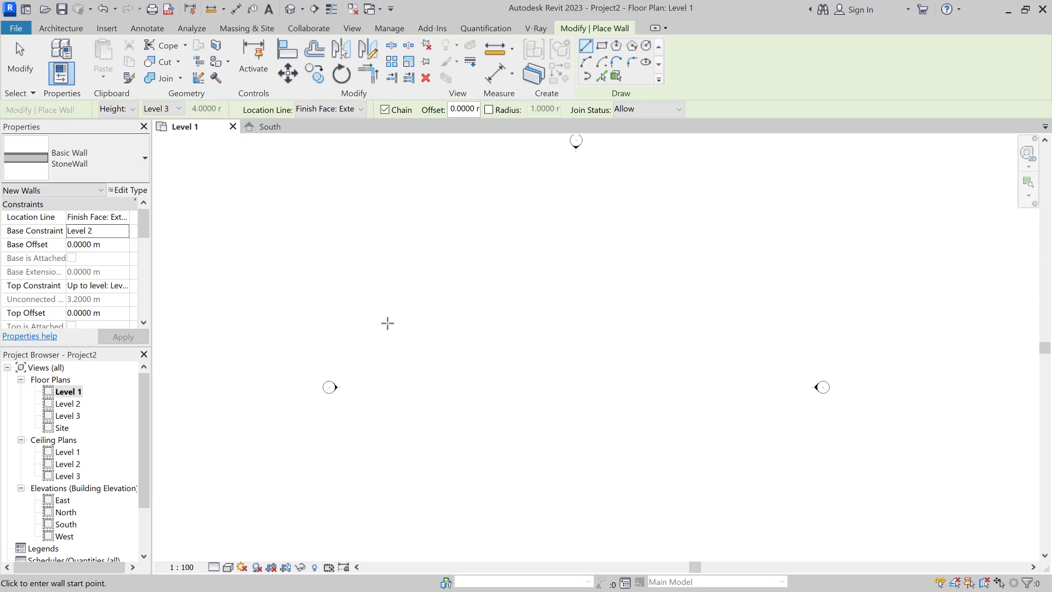
Step: Draw a 16.2 m StoneWall wall, dismiss the save reminder, and exit wall placement
click(500, 321)
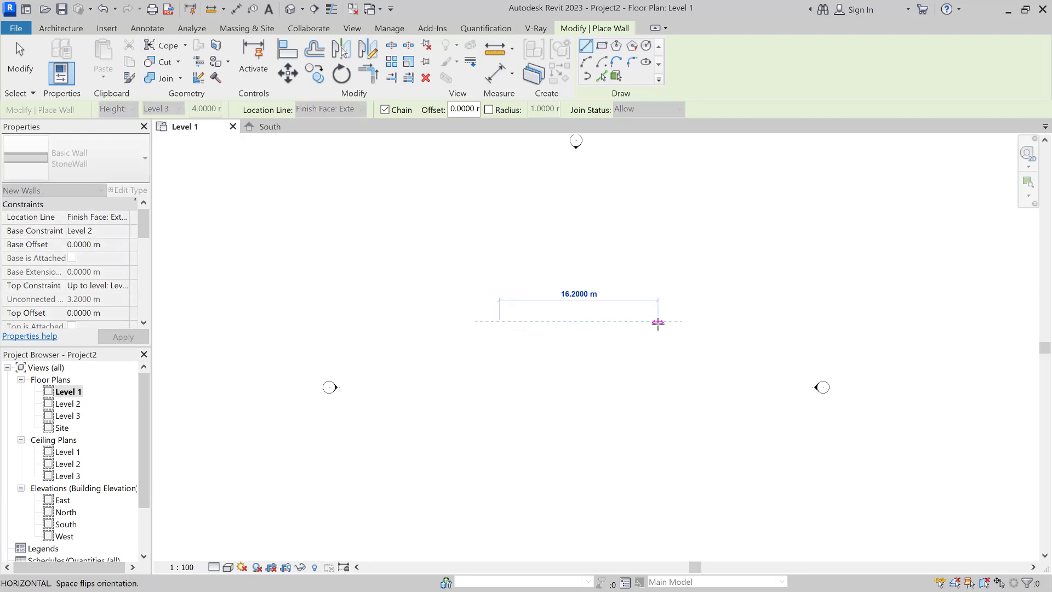
click(657, 322)
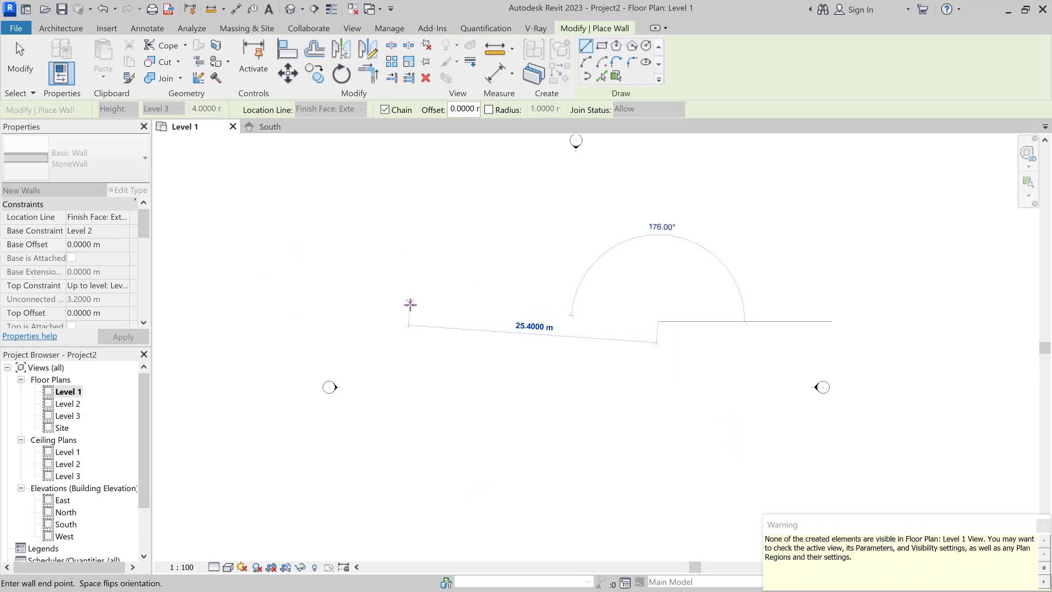
key(Escape)
key(Escape)
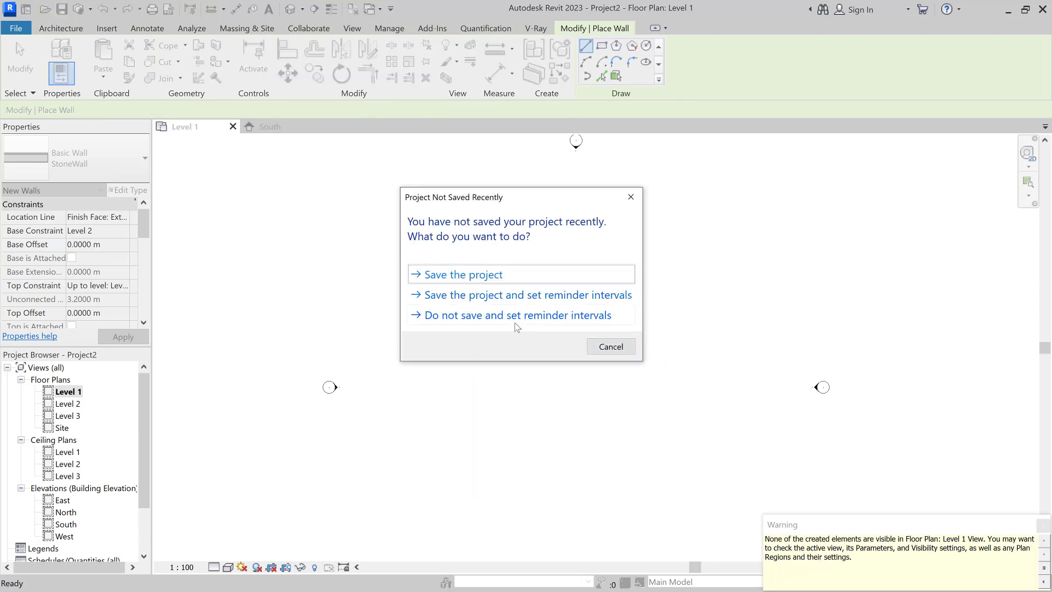
click(620, 350)
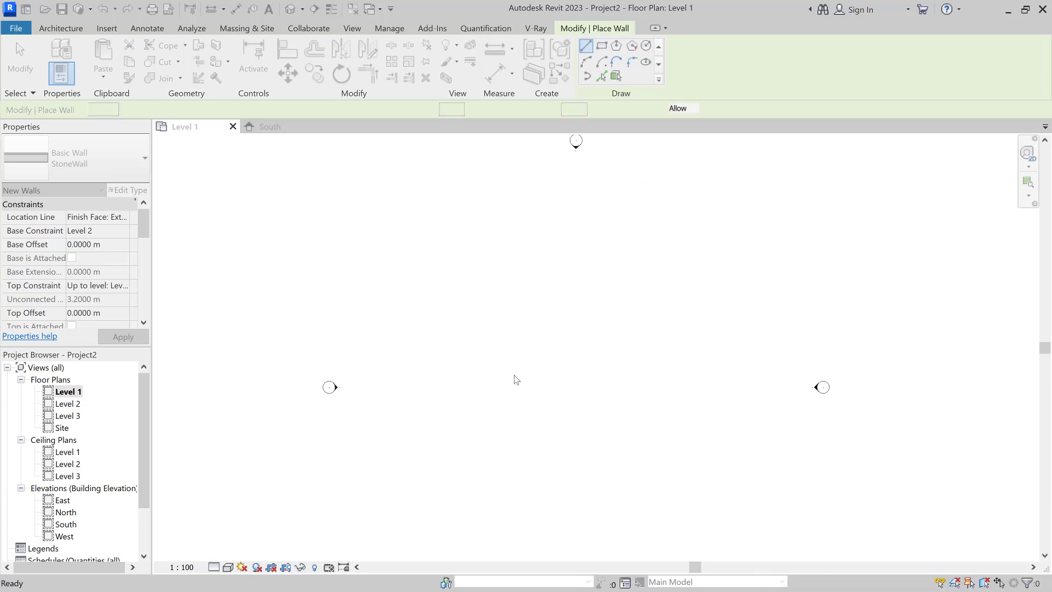
key(Escape)
key(Escape)
Step: Select the wall in East elevation, then in South elevation stretch it to 21 m and down to Level 1
double_click(62, 501)
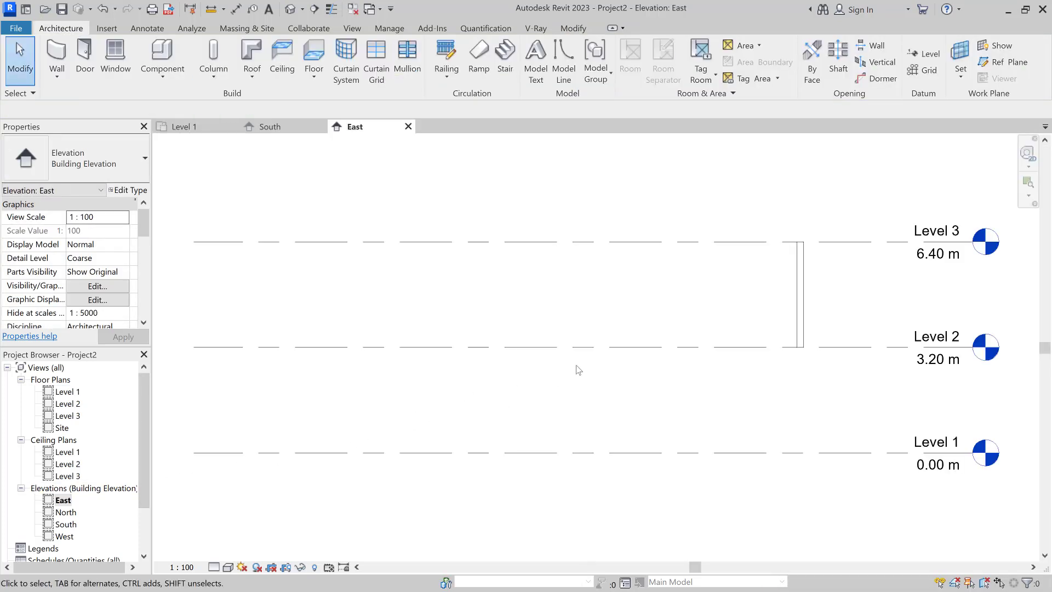
click(803, 322)
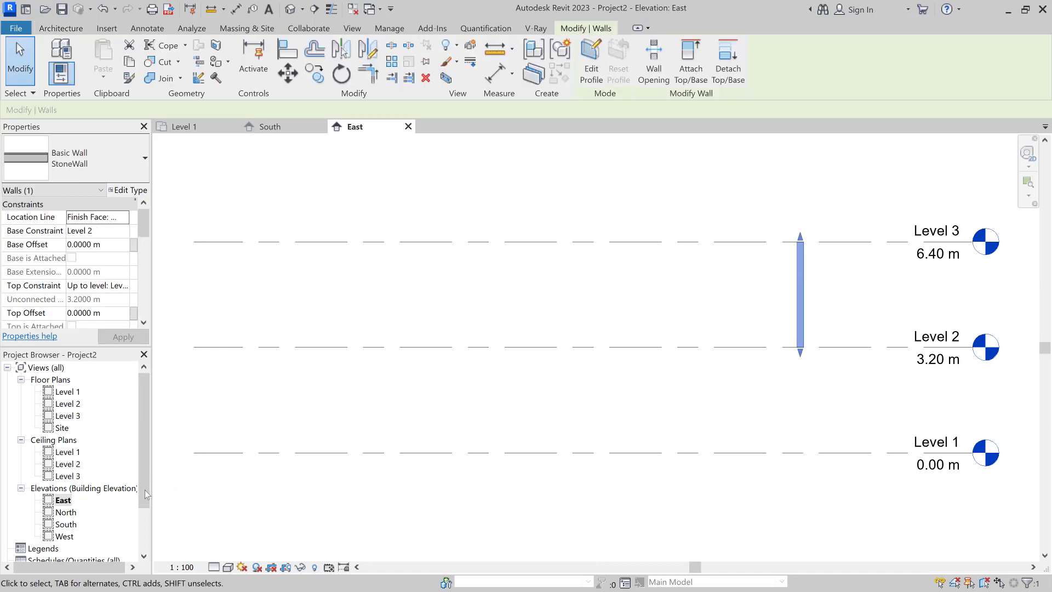
double_click(65, 525)
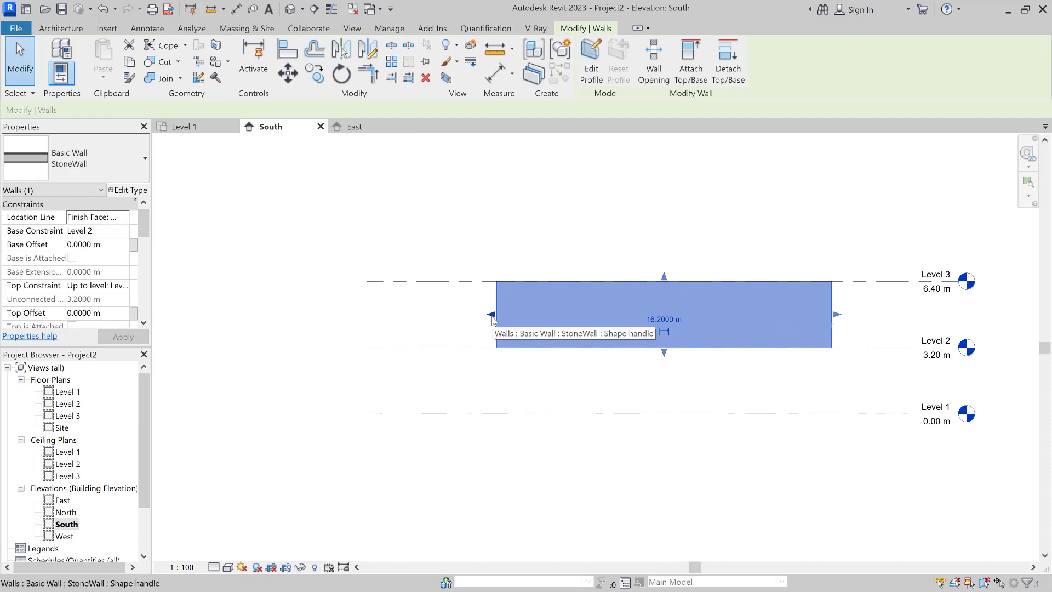
drag(493, 320, 394, 317)
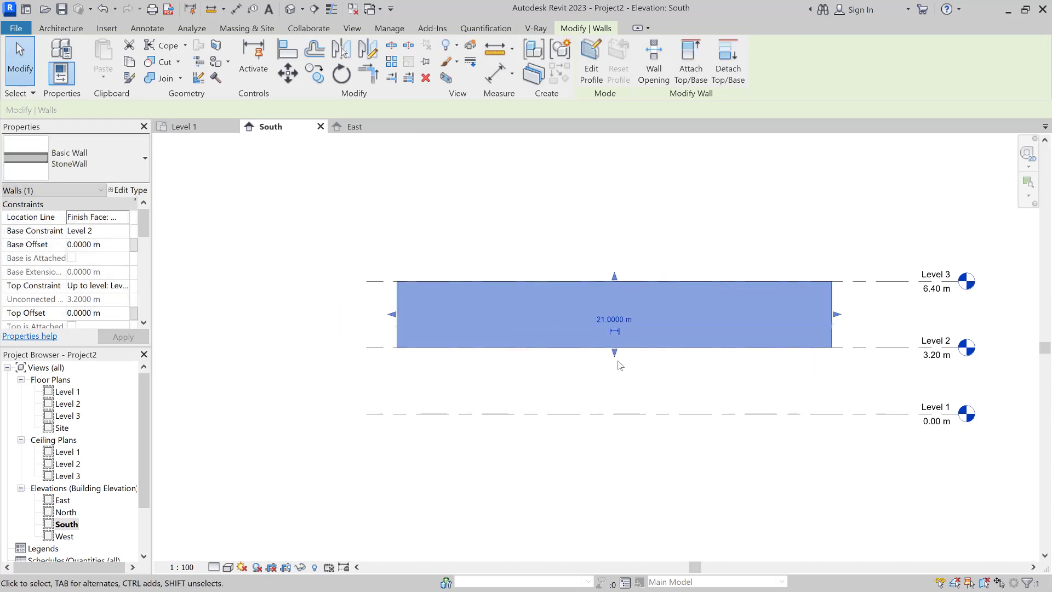
drag(614, 355, 607, 413)
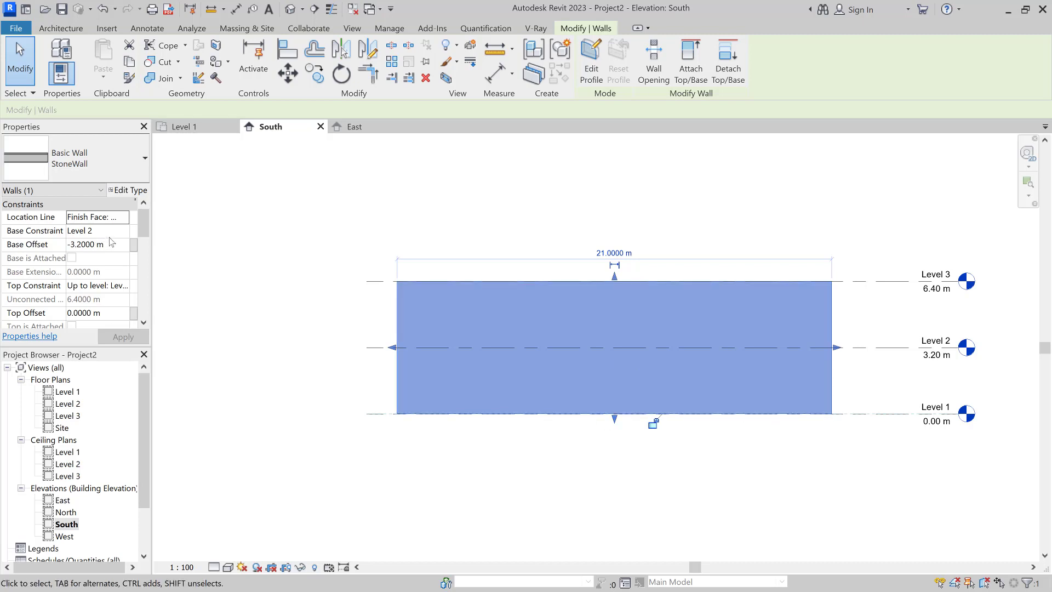
Step: Set the wall's Top Offset to 1.1 and Base Offset to 0 in Properties
click(47, 245)
click(110, 312)
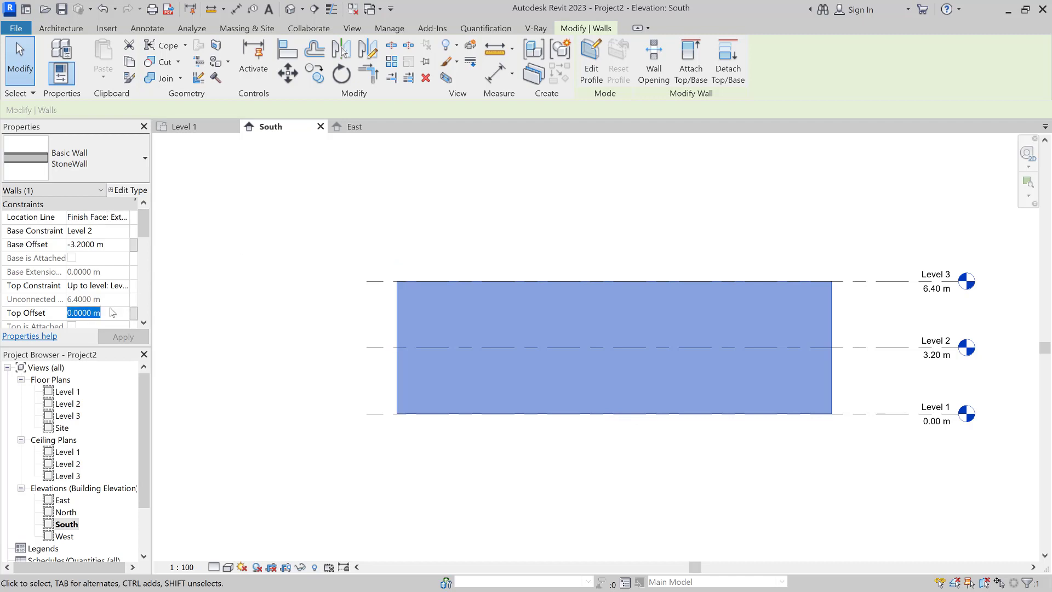
text(1.1)
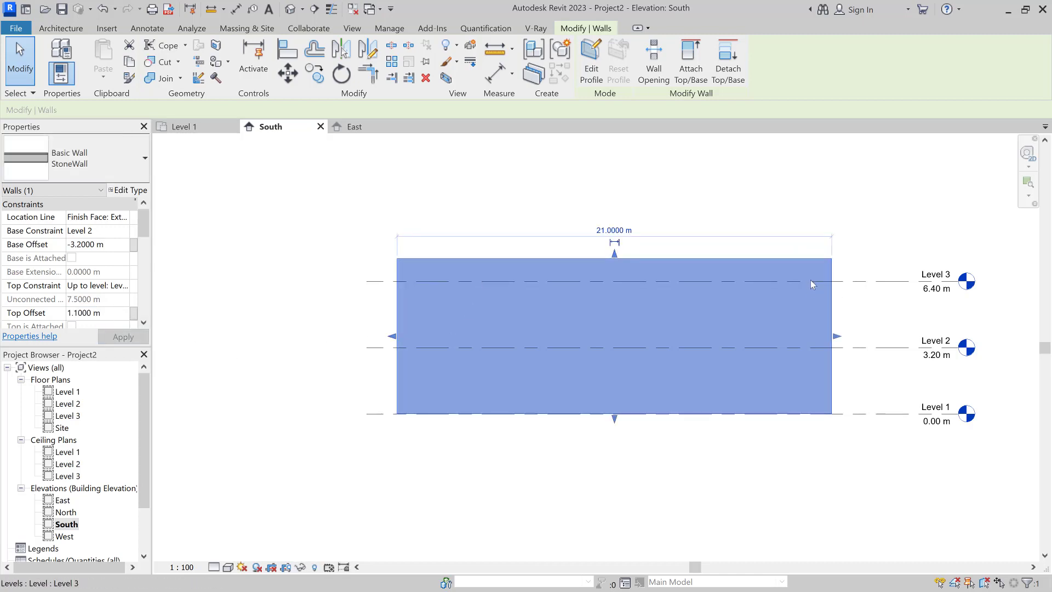
click(122, 245)
text(0)
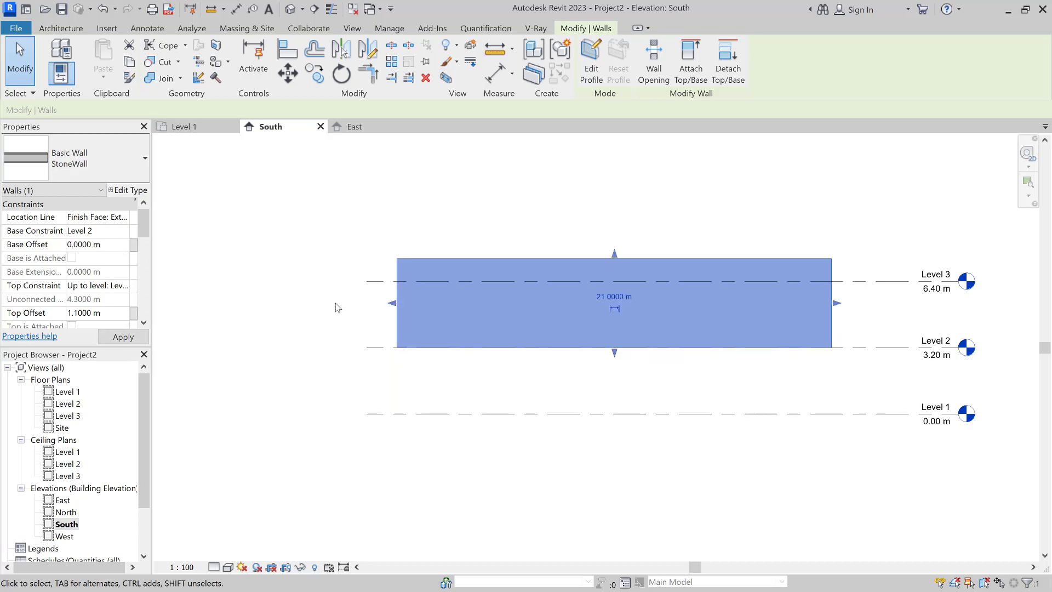
Step: Set the Base Constraint to Level 1 and apply a 0 Base Offset
click(116, 231)
click(124, 231)
click(92, 244)
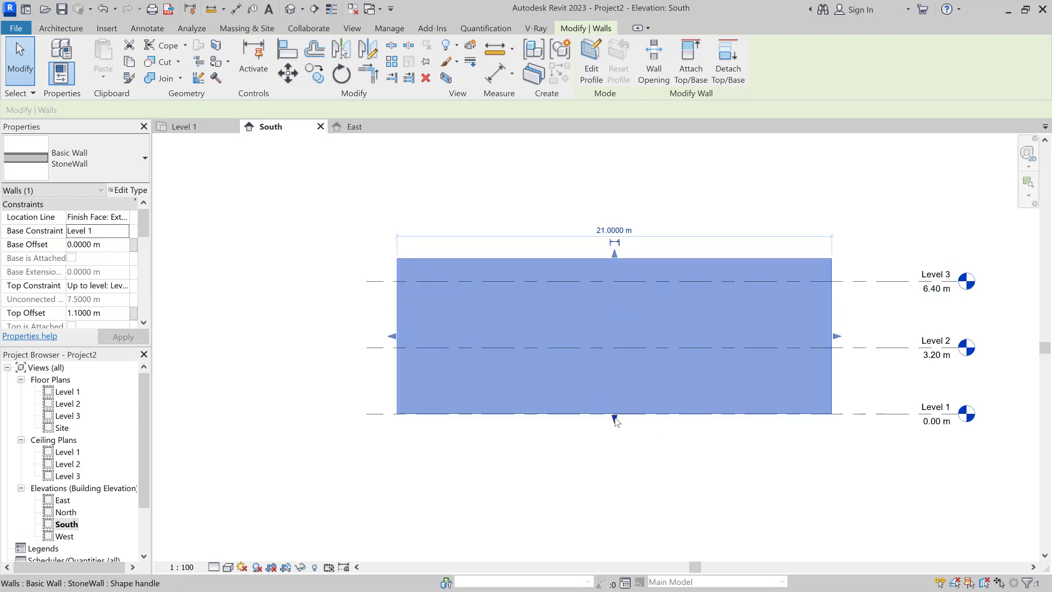
drag(615, 419, 614, 406)
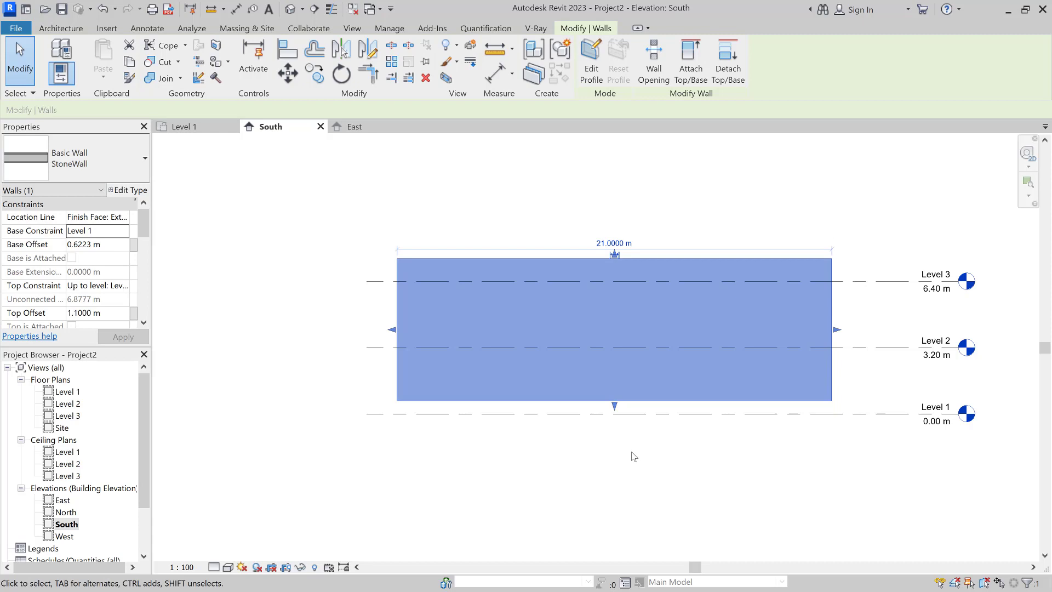
click(634, 457)
click(624, 401)
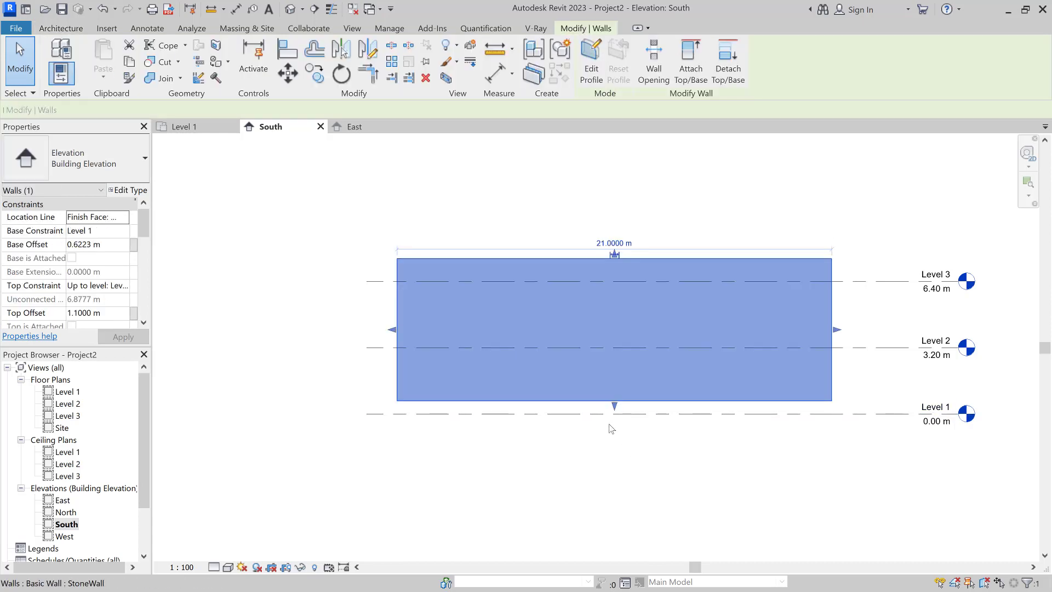
click(112, 245)
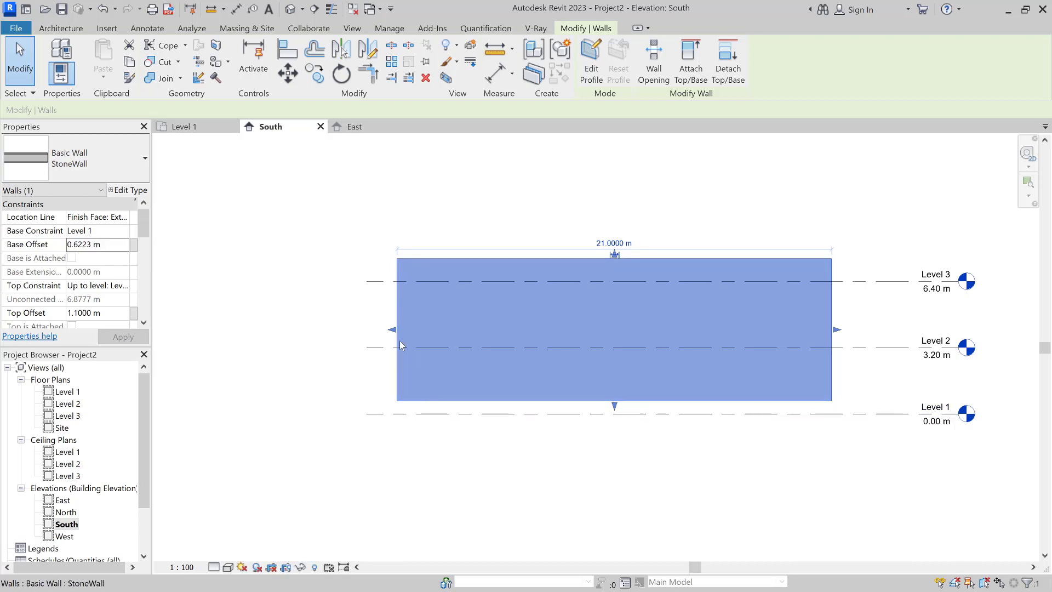
click(110, 245)
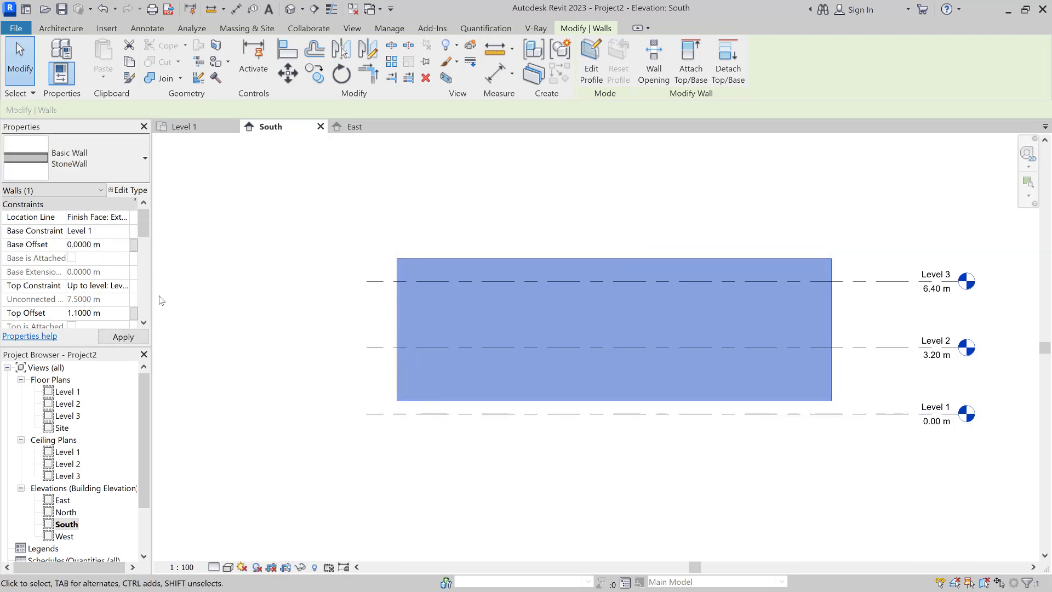
click(297, 288)
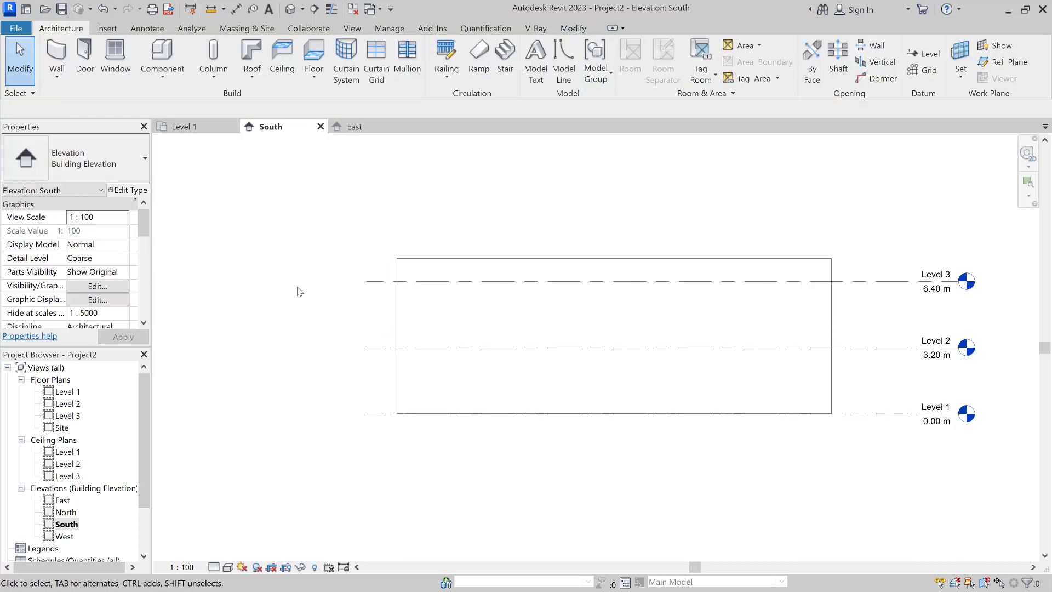
Step: Review the StoneWall's properties, then select it with a crossing box and delete it
click(398, 305)
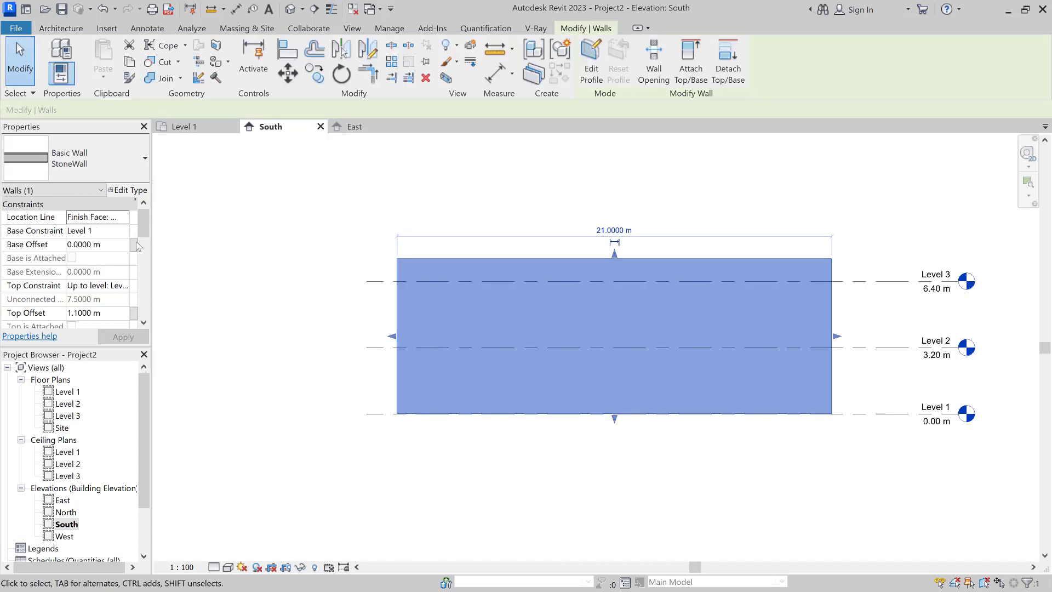
drag(146, 231, 137, 267)
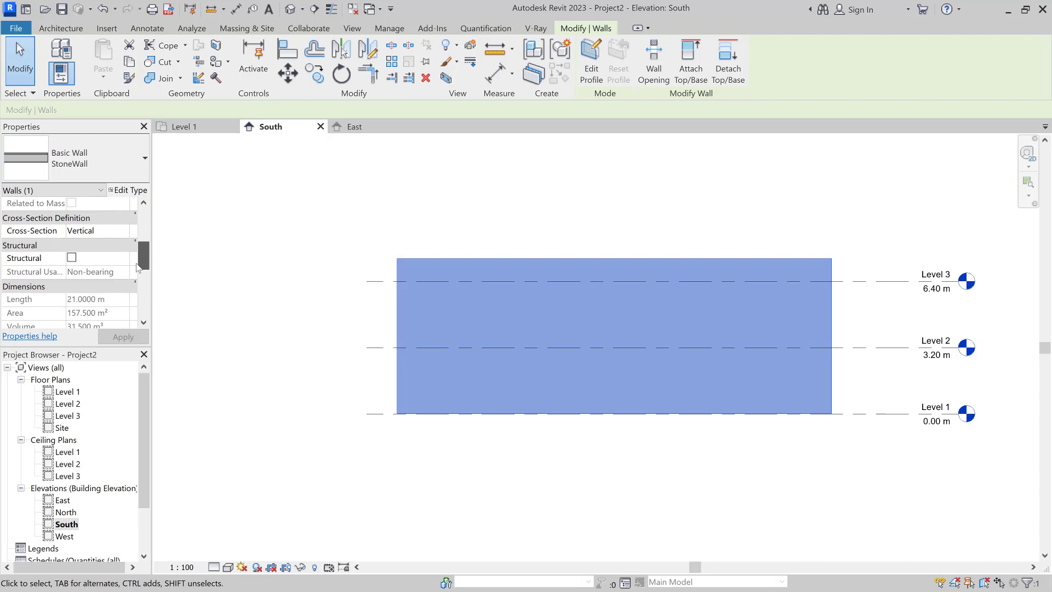
drag(138, 268, 144, 219)
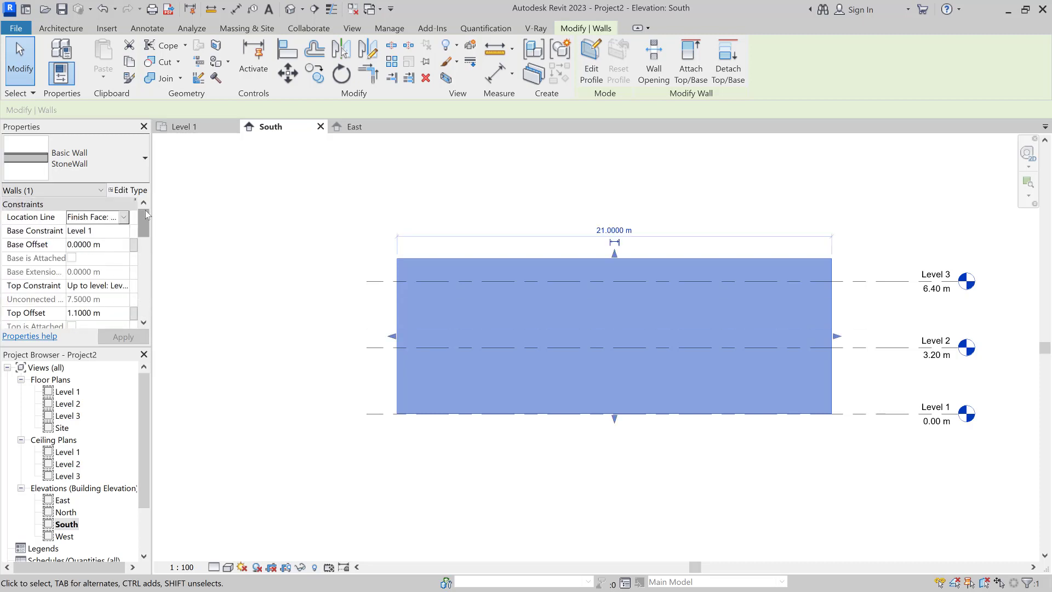
click(319, 314)
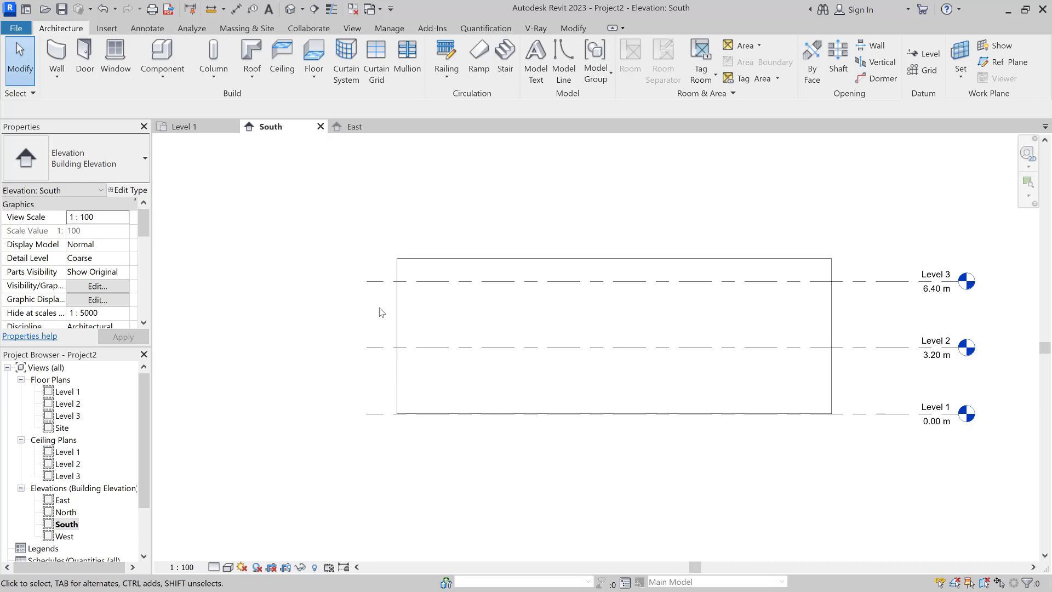
drag(421, 308, 361, 322)
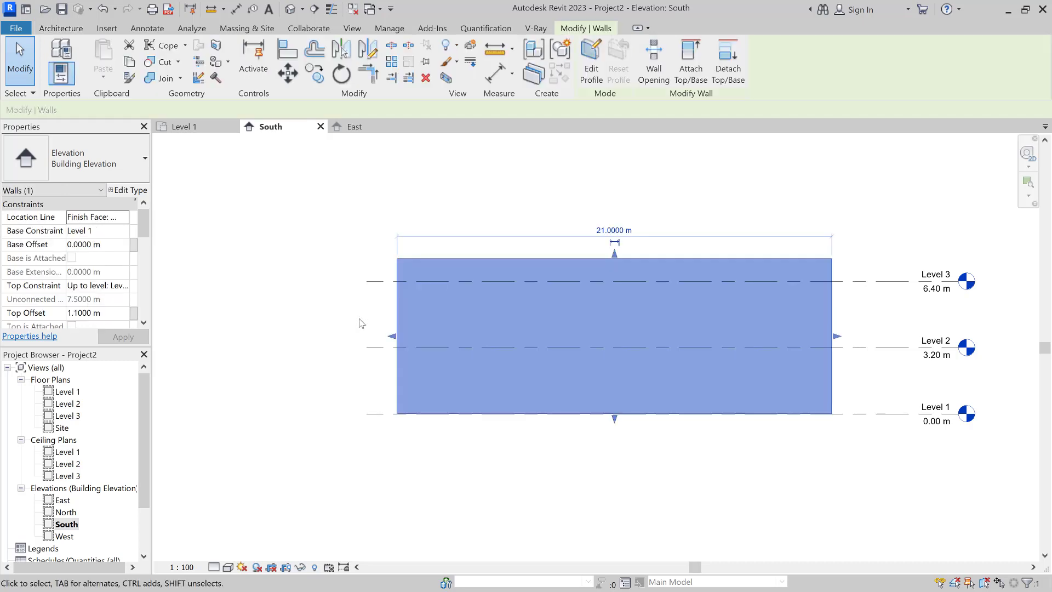
key(Delete)
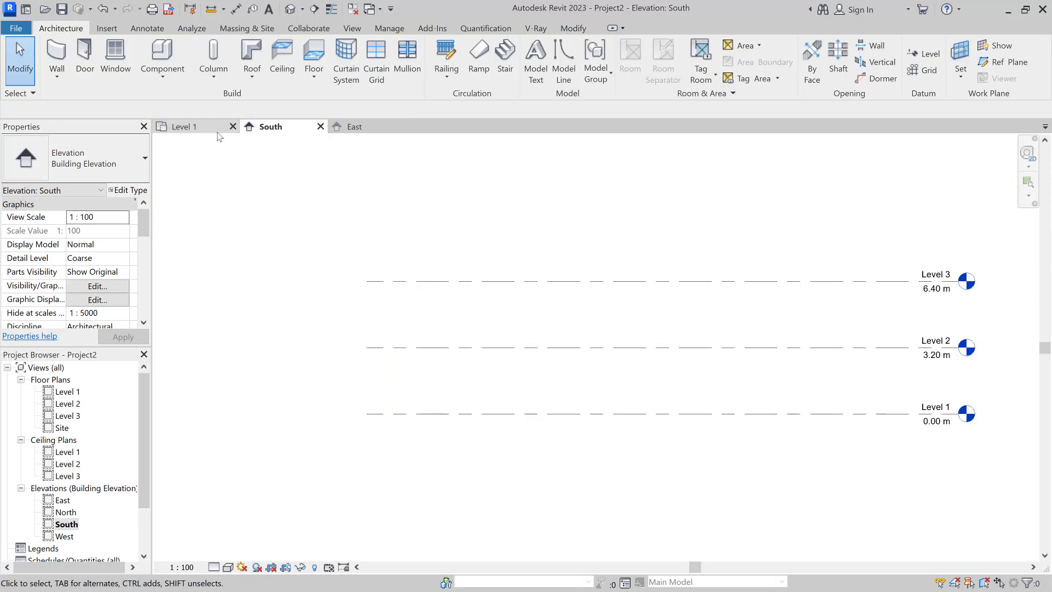
Step: In the Level 1 plan, draw an 11.4 m by 11.2 m model-line rectangle
click(225, 128)
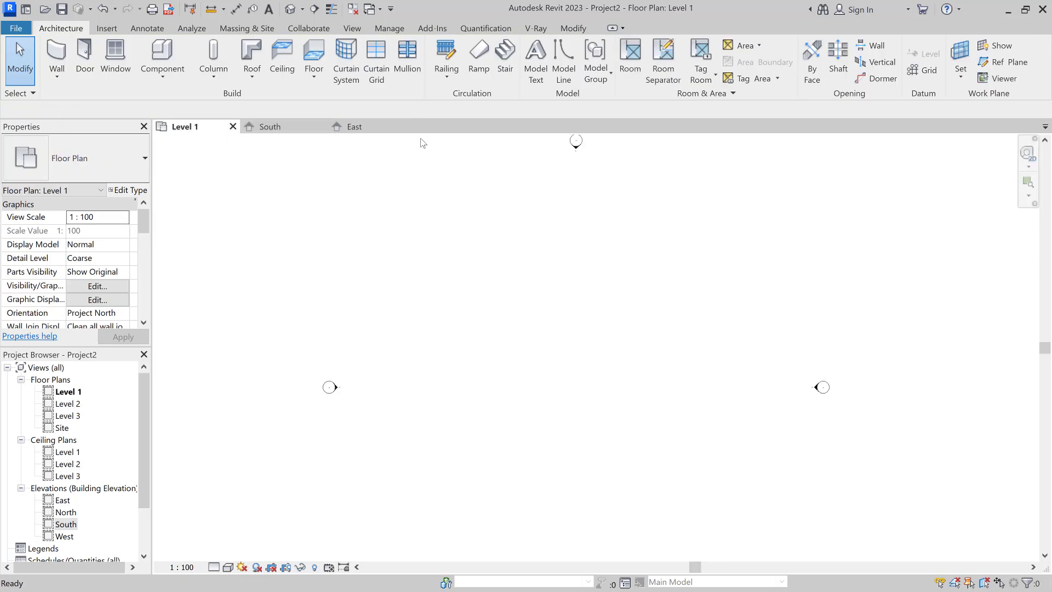
click(569, 80)
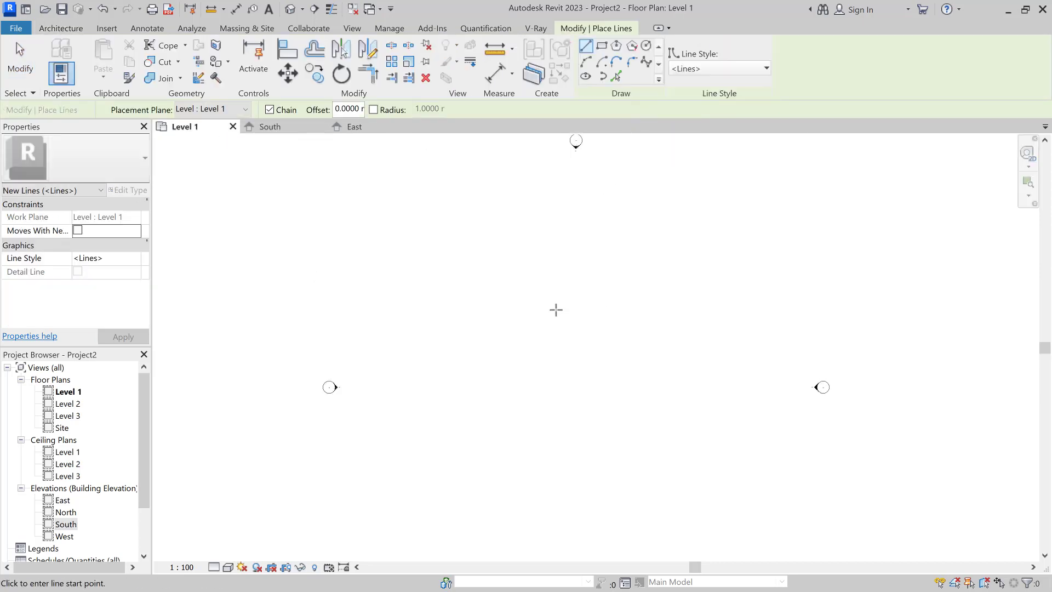
click(602, 47)
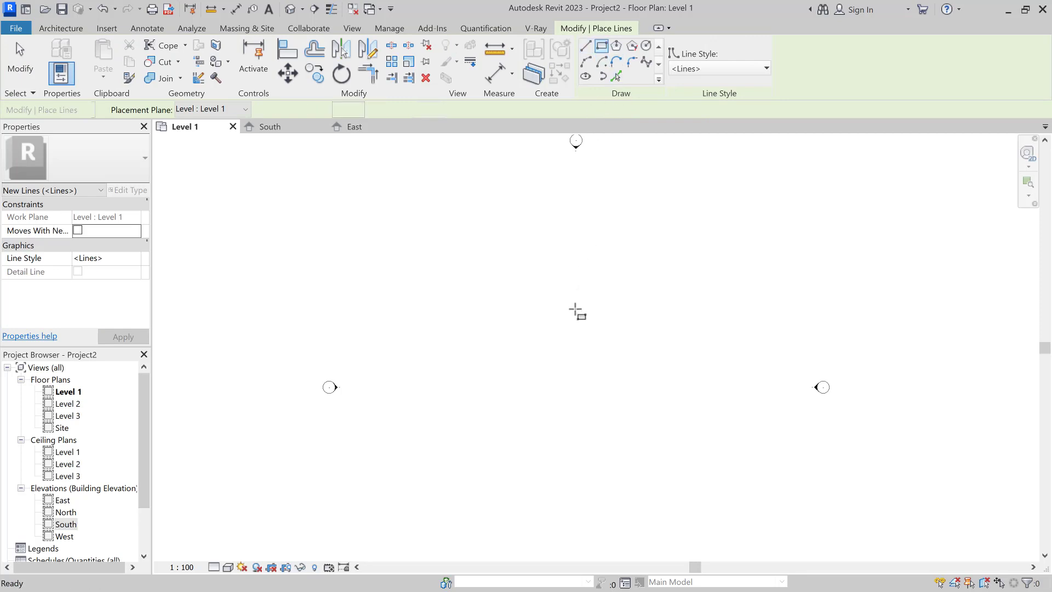
click(398, 240)
click(510, 350)
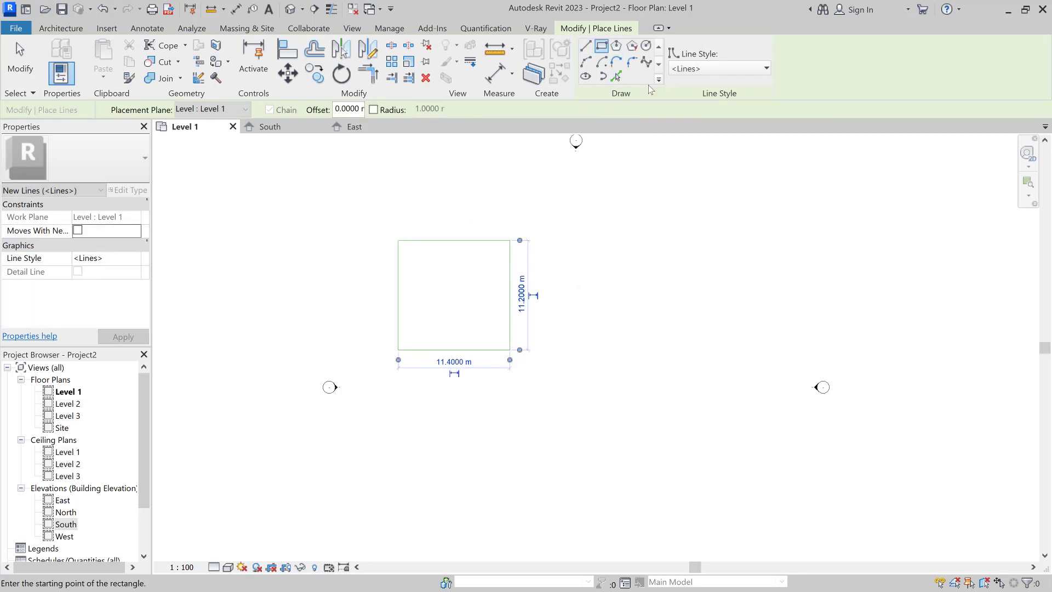
Step: Draw an open four-segment model-line polyline with a 20.5 m horizontal segment
click(586, 47)
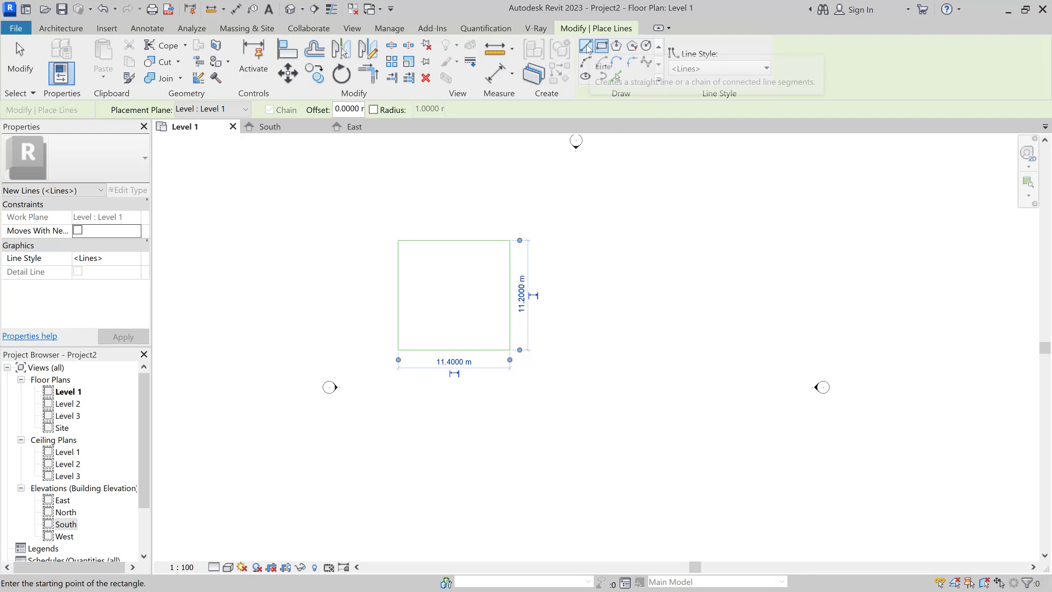
click(457, 303)
click(457, 205)
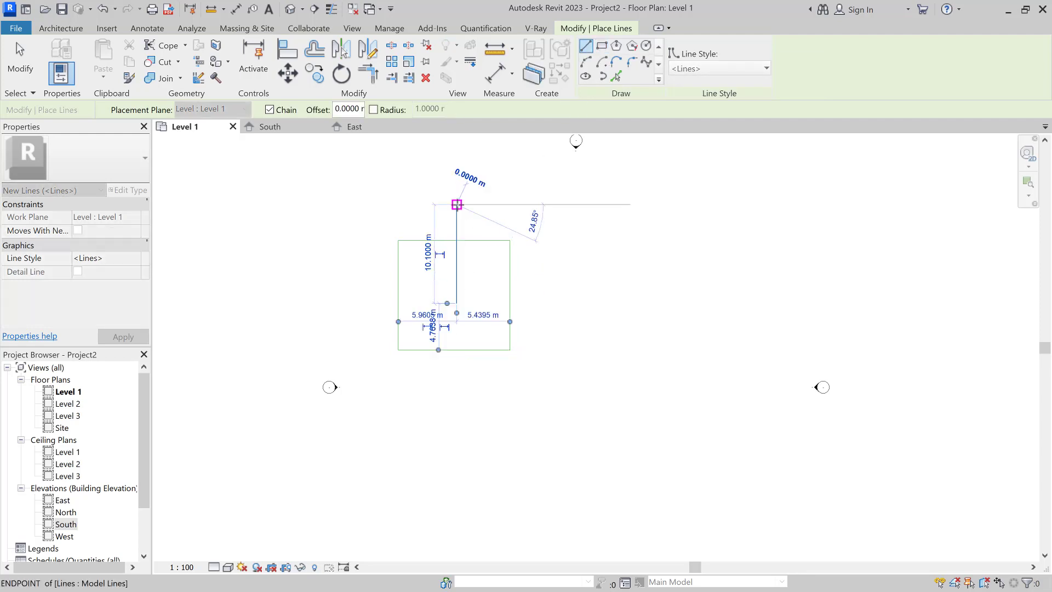
click(658, 205)
click(720, 254)
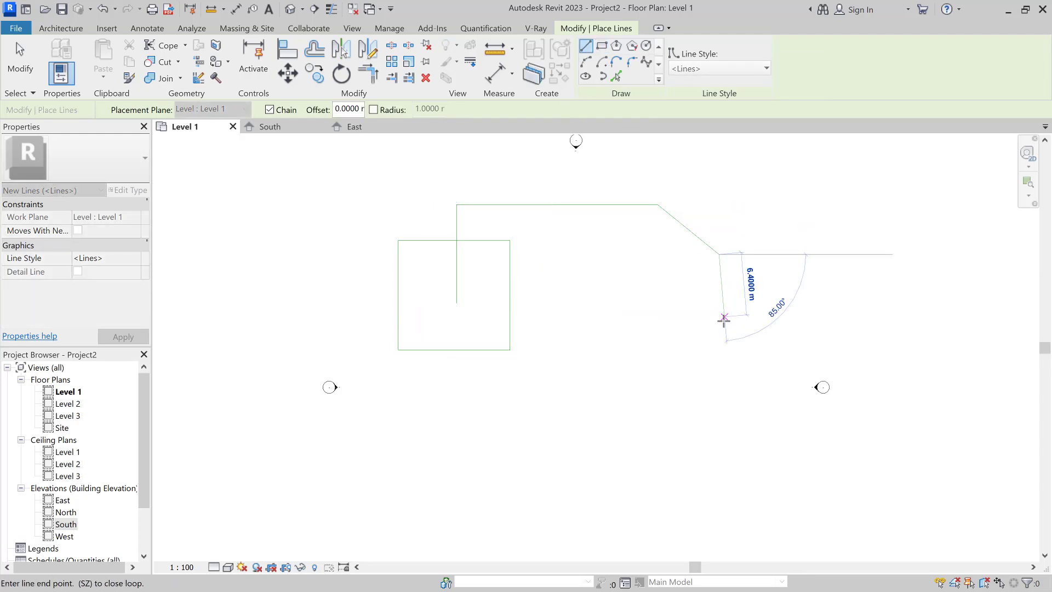
click(720, 333)
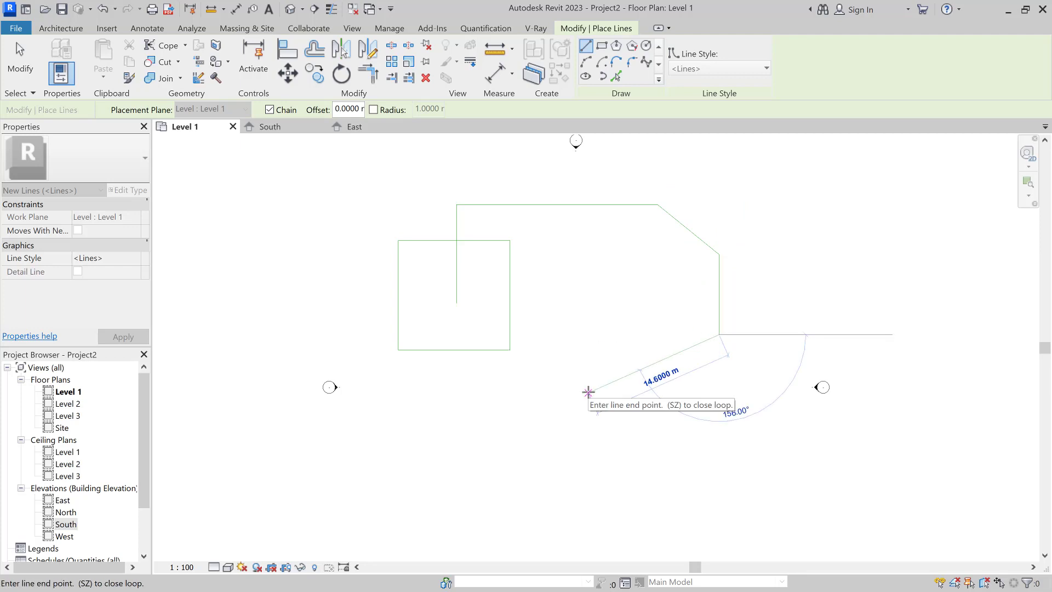
Step: Draw a model-line ellipse below the rectangle with its first axis at 45°
click(586, 76)
click(542, 387)
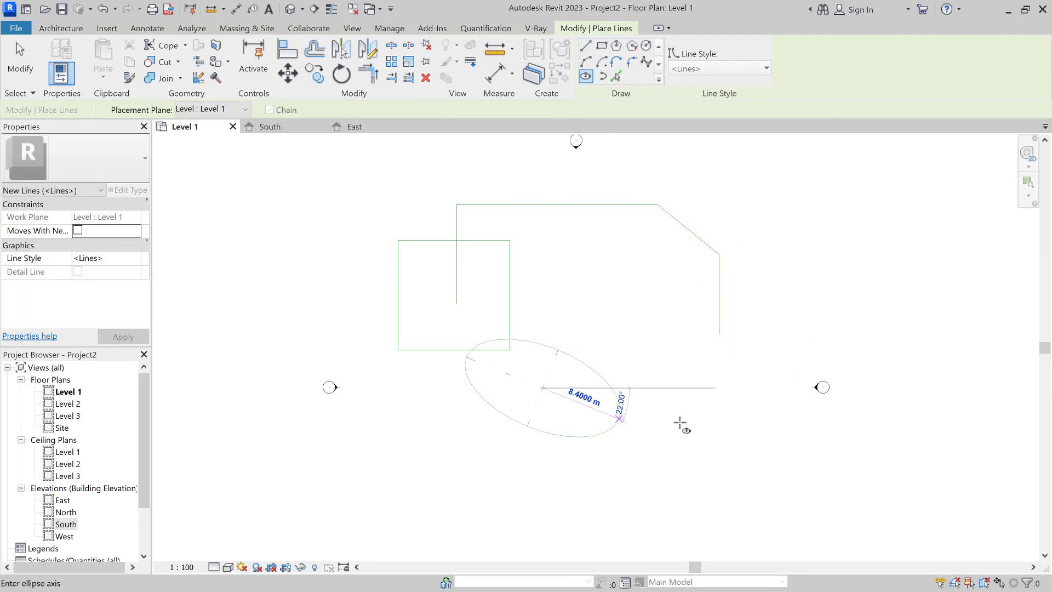
click(599, 444)
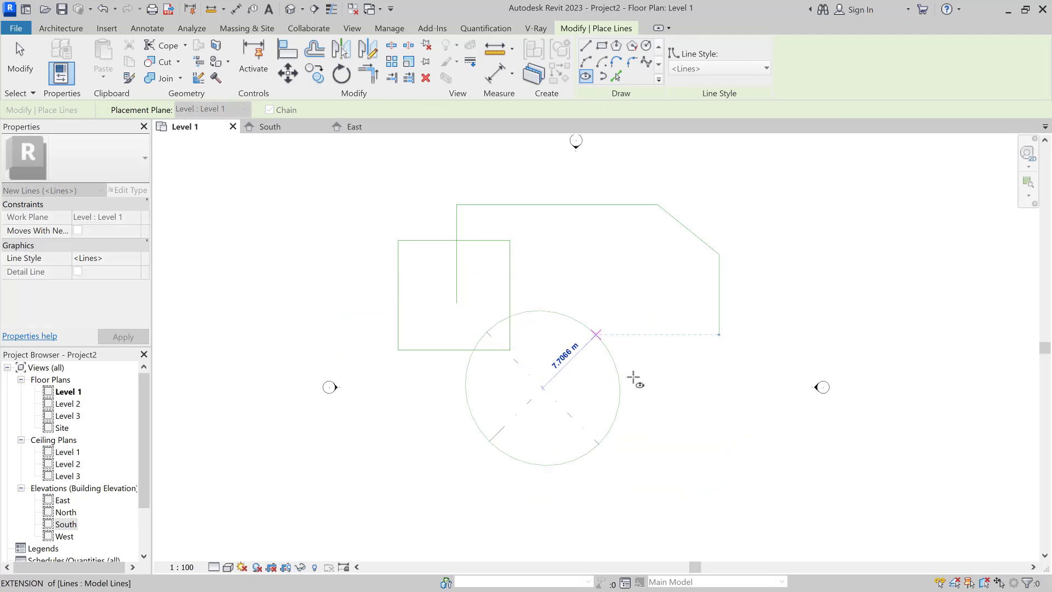
click(602, 398)
key(Escape)
key(Escape)
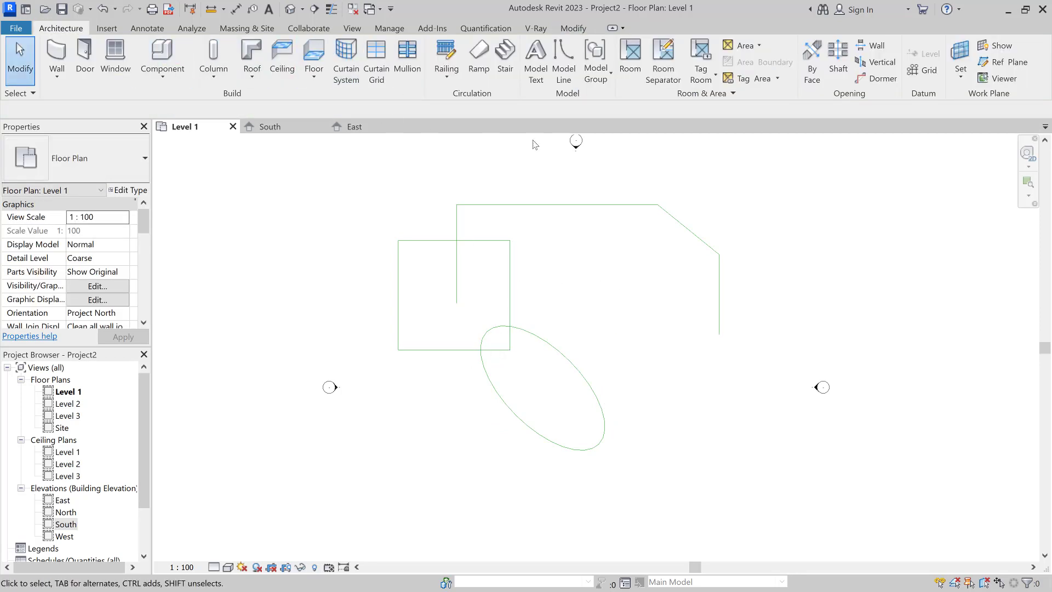
click(568, 362)
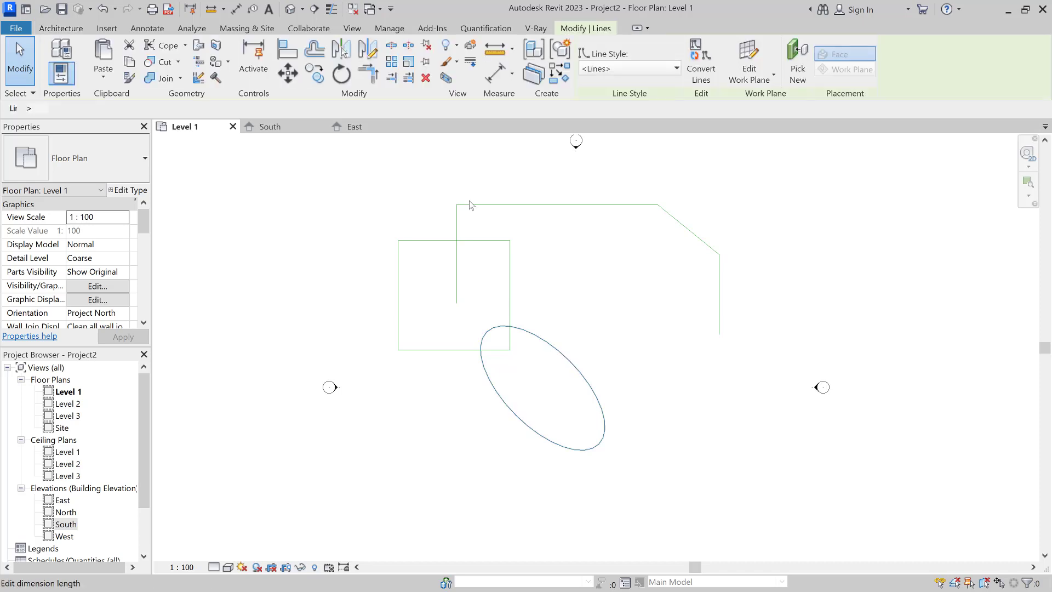
click(409, 46)
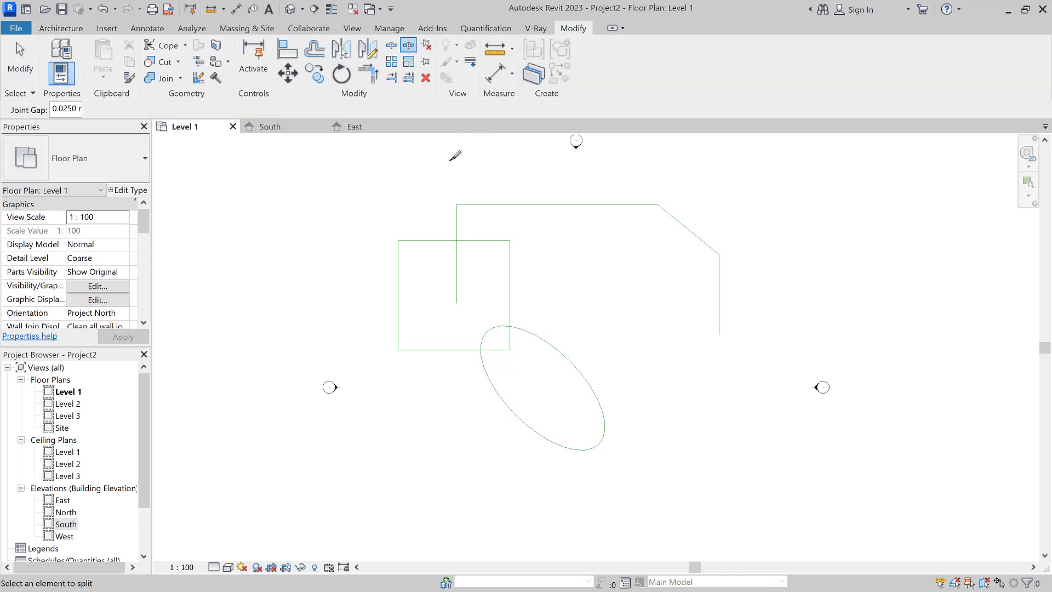
click(395, 48)
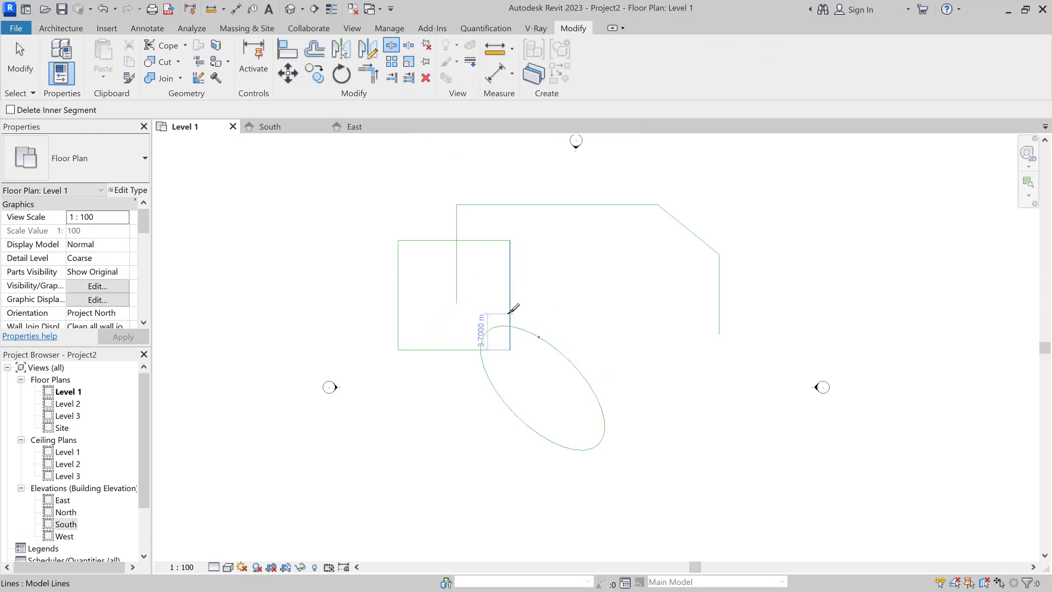
click(511, 313)
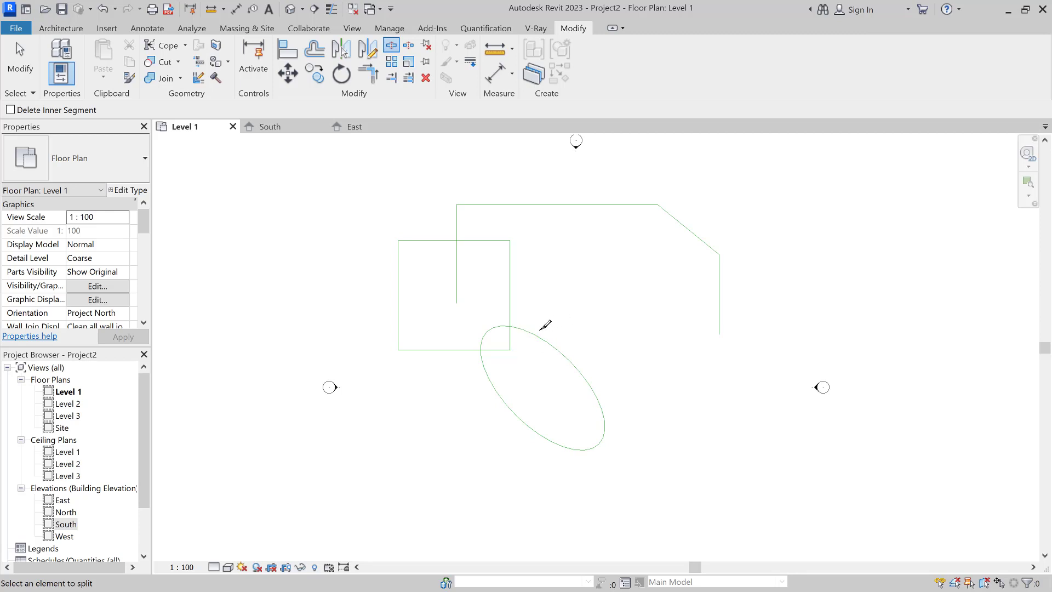
key(Escape)
click(505, 323)
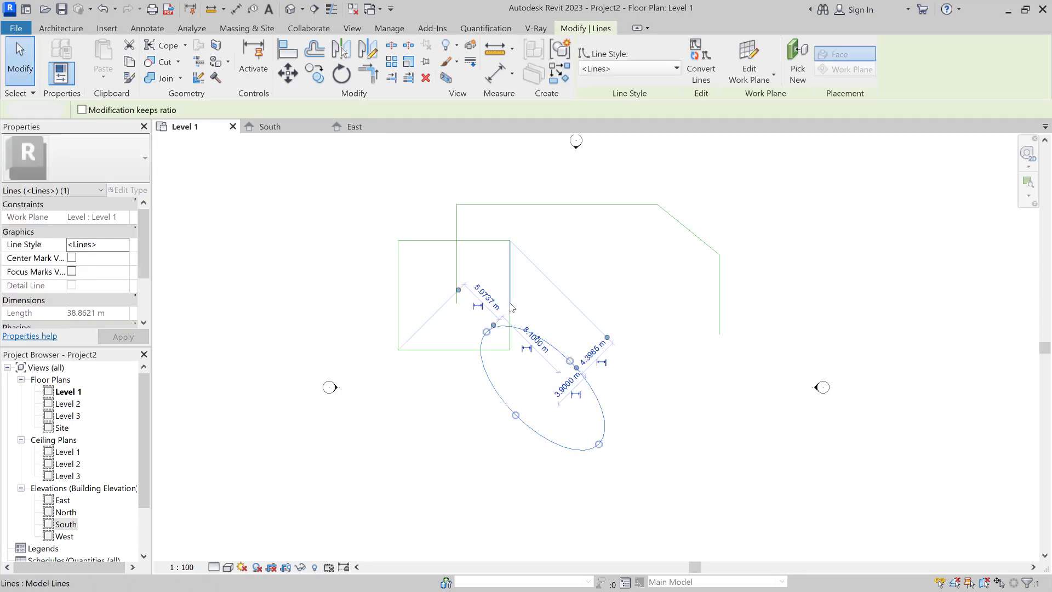
click(510, 303)
click(579, 315)
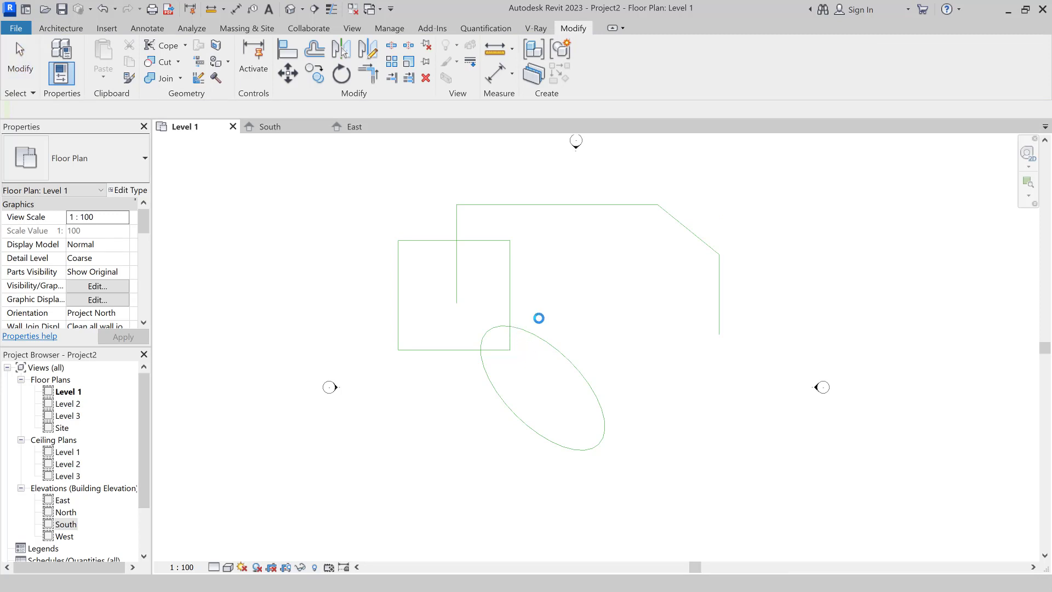
click(508, 342)
click(509, 341)
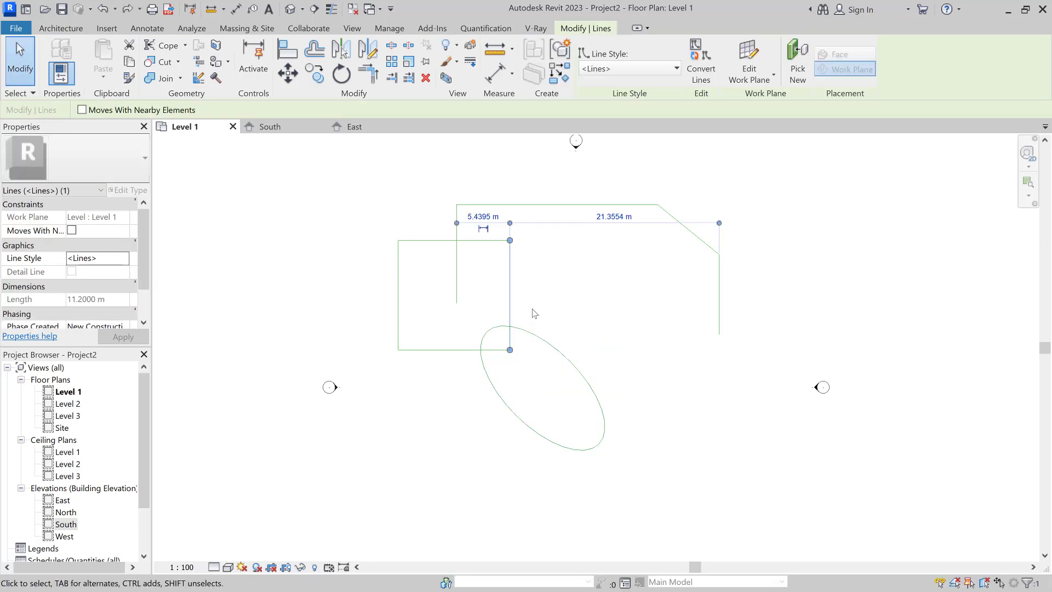
click(533, 312)
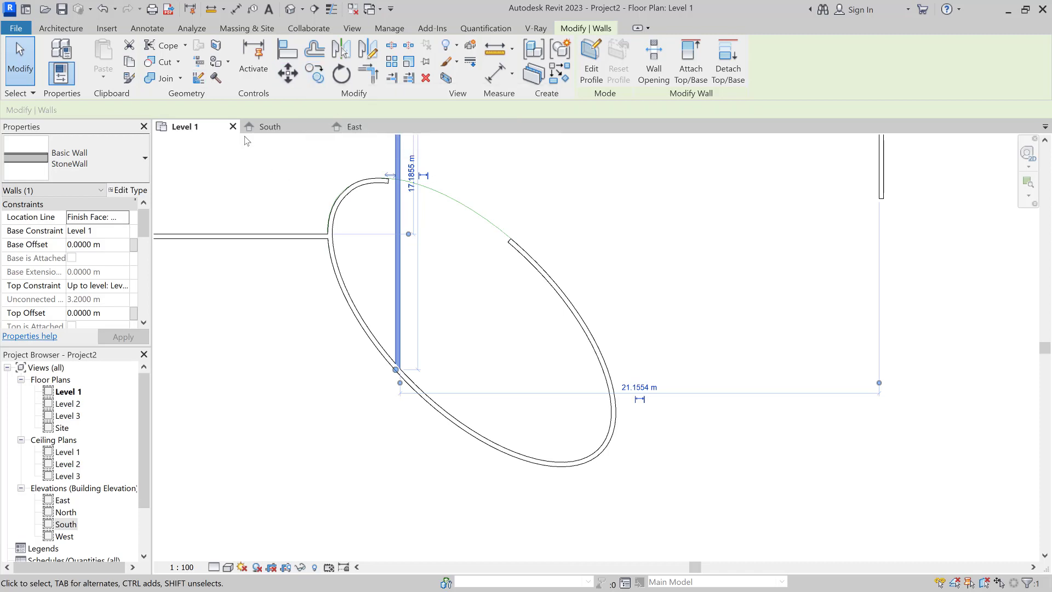
Step: Open the Join options dropdown on Modify | Walls after tracing the ellipse with StoneWall walls
click(179, 78)
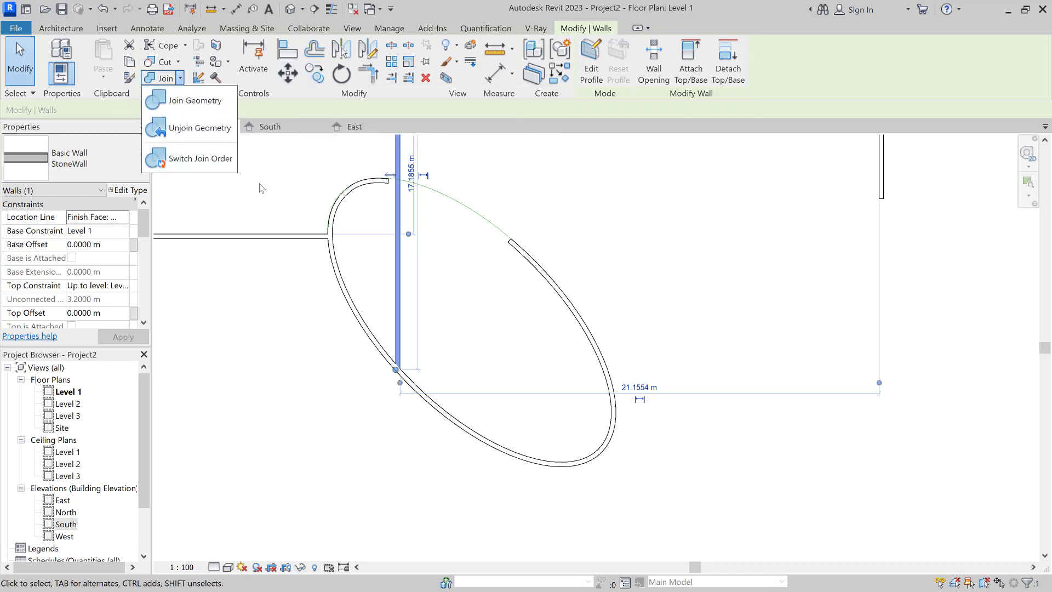